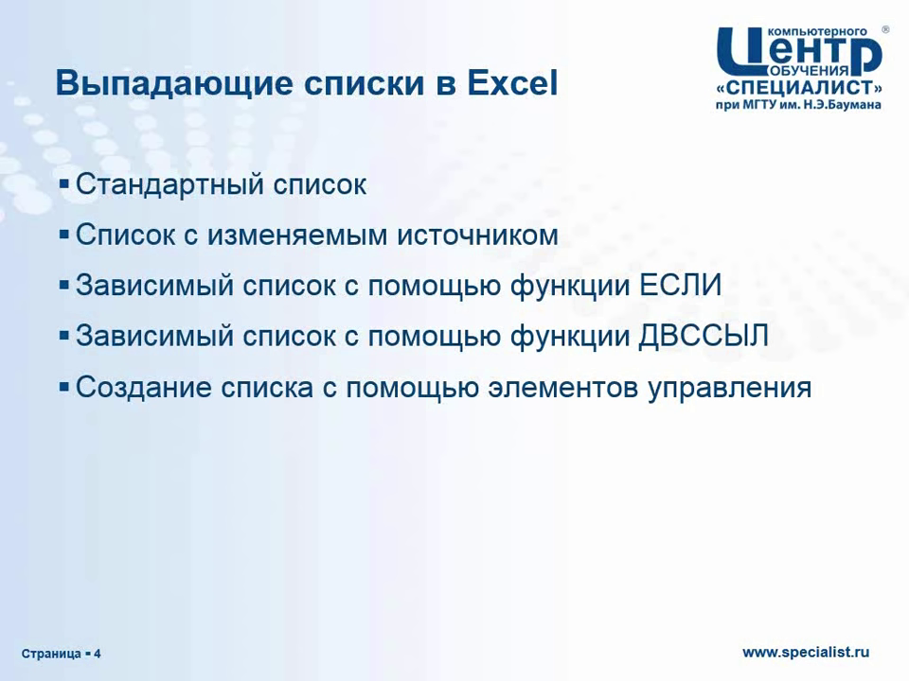
Step: Exit the PowerPoint slide show and bring the Списки workbook back on screen
key(Escape)
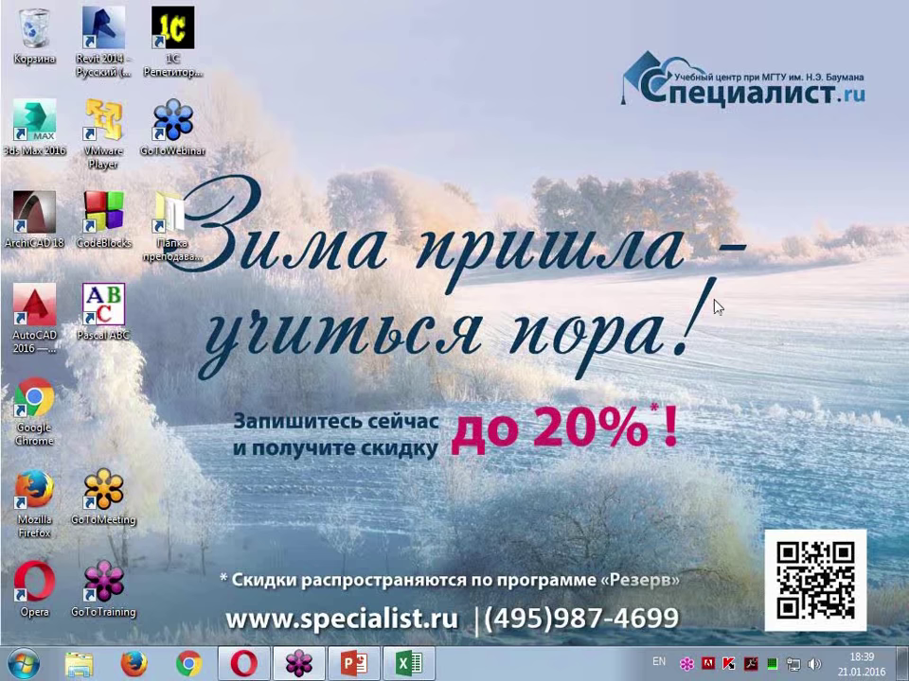
click(416, 670)
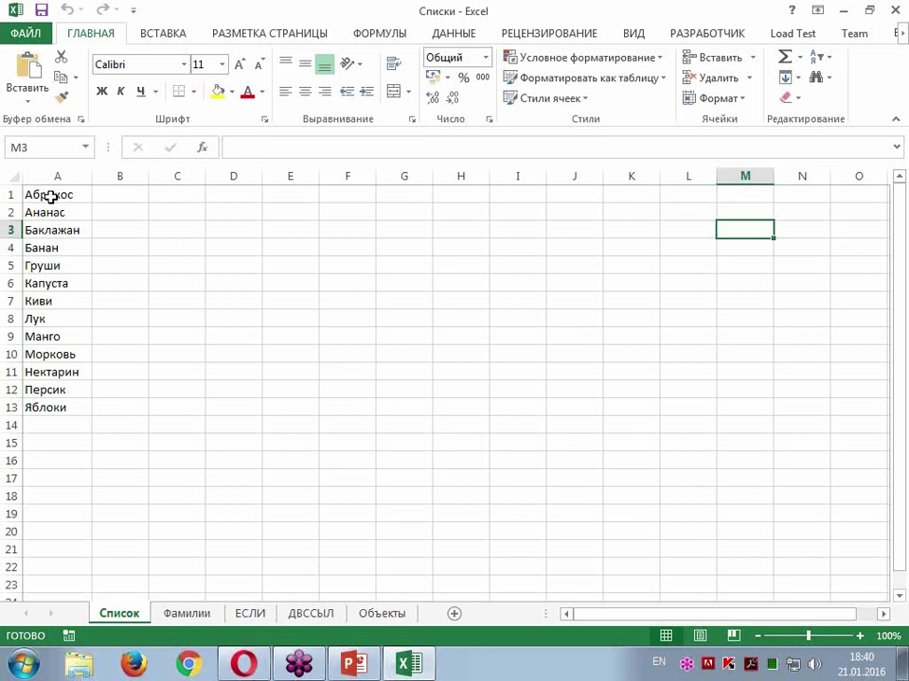
Step: Select empty cell A14 below the list and open its shortcut menu
click(43, 426)
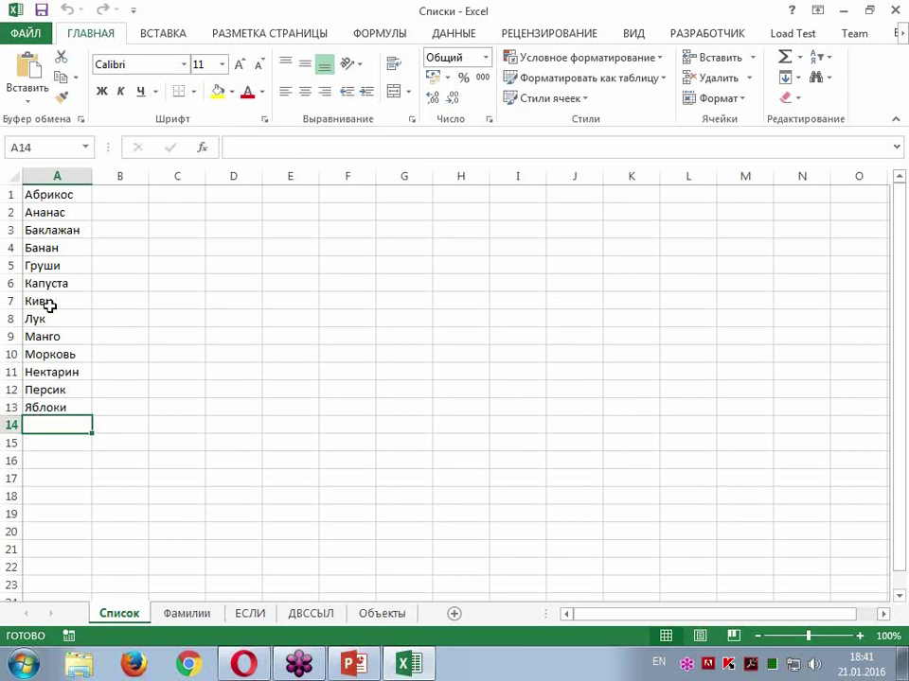
right_click(59, 428)
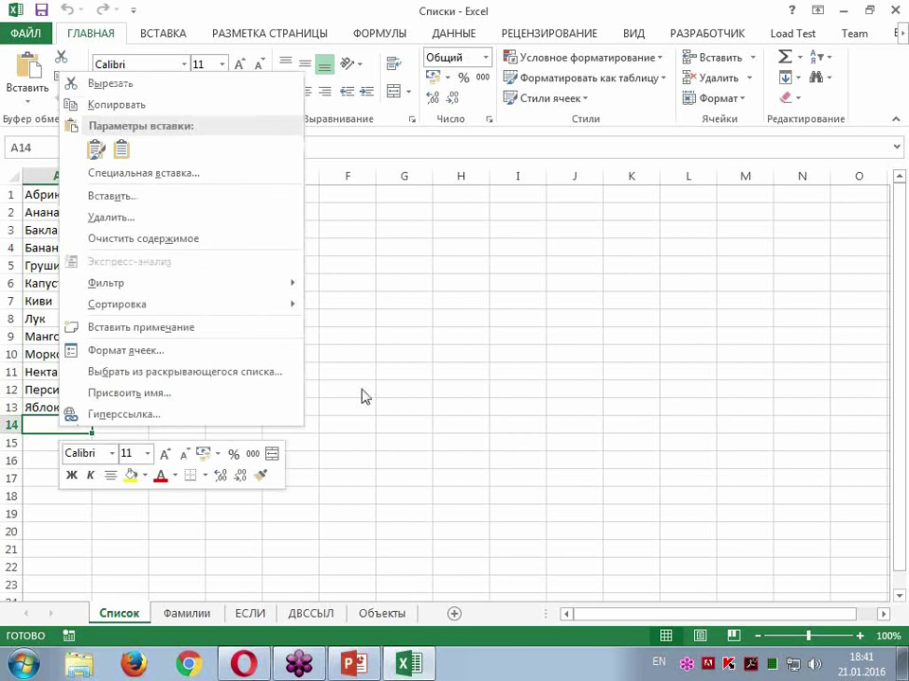
Step: Fill A14 with Яблоки and A15 with Киви from the column's pick list
click(241, 379)
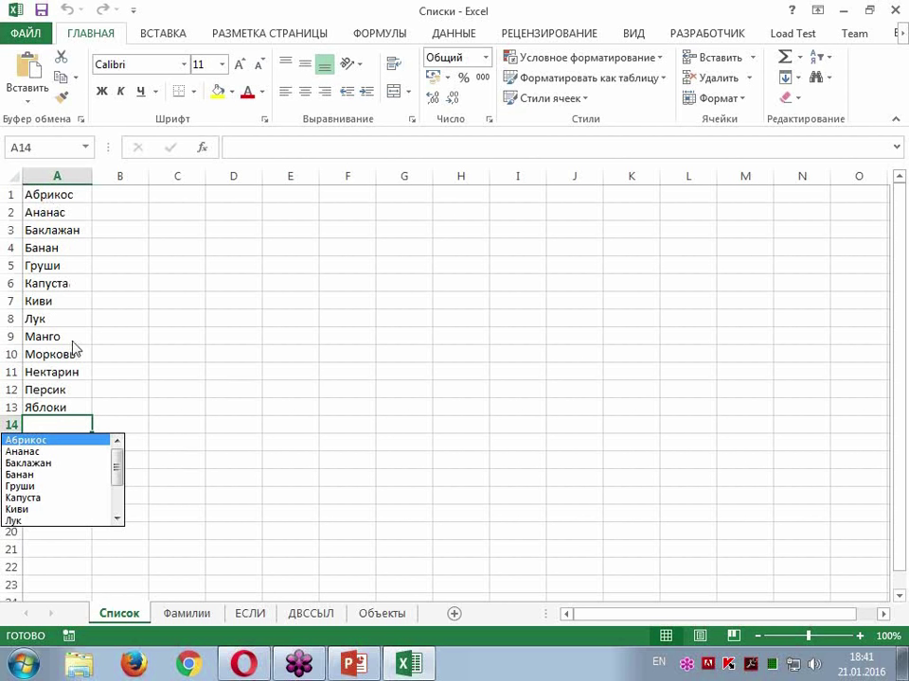
drag(116, 463, 117, 507)
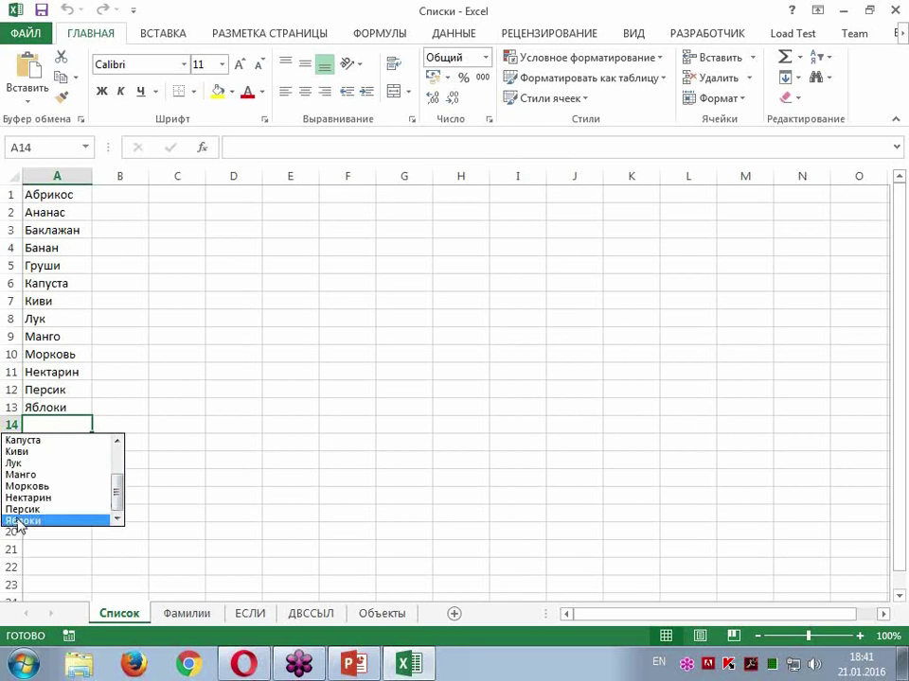
click(17, 521)
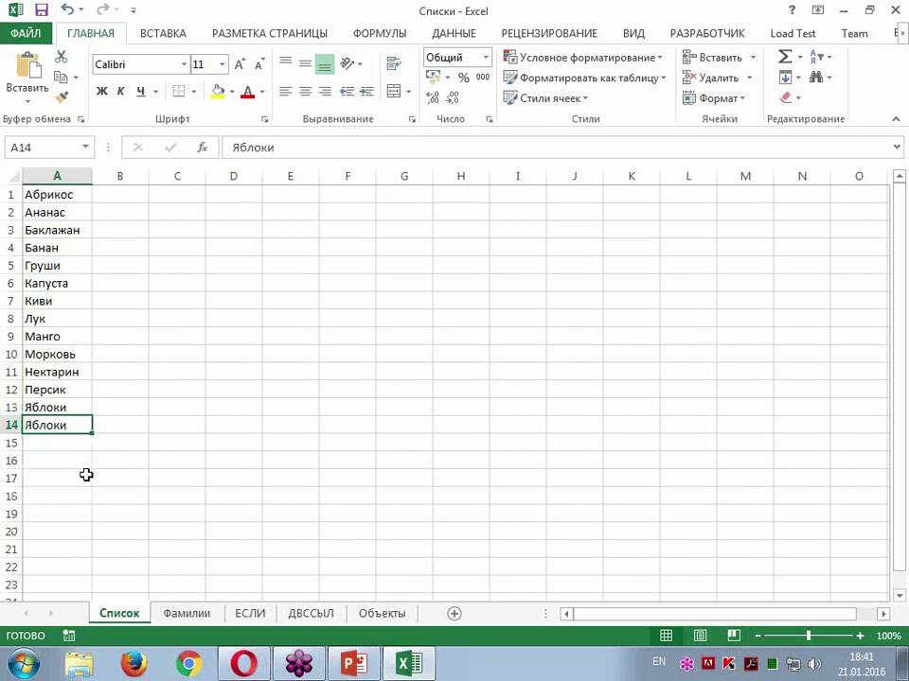
click(49, 443)
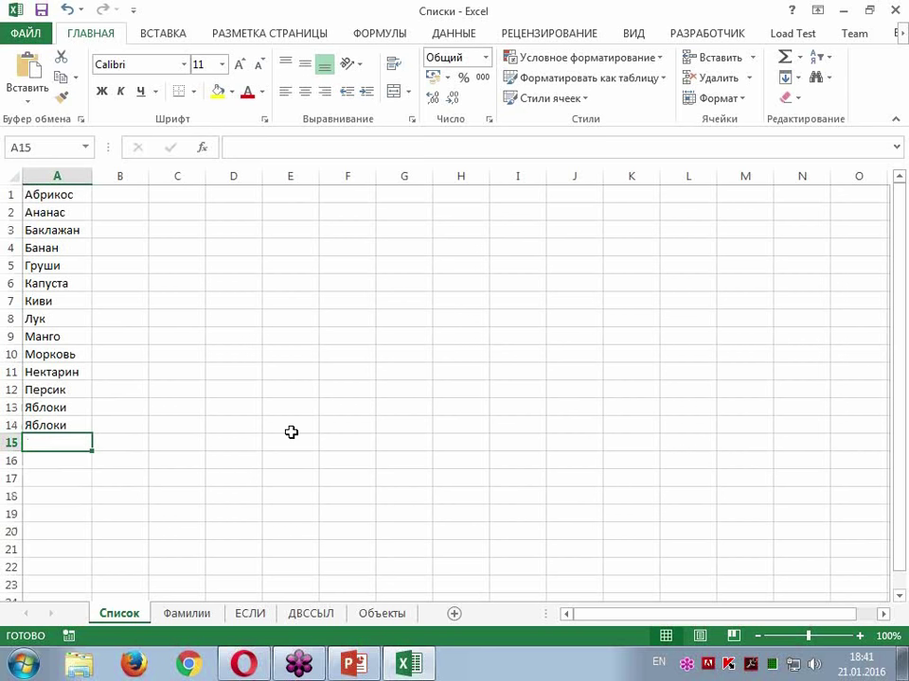
key(alt+Down)
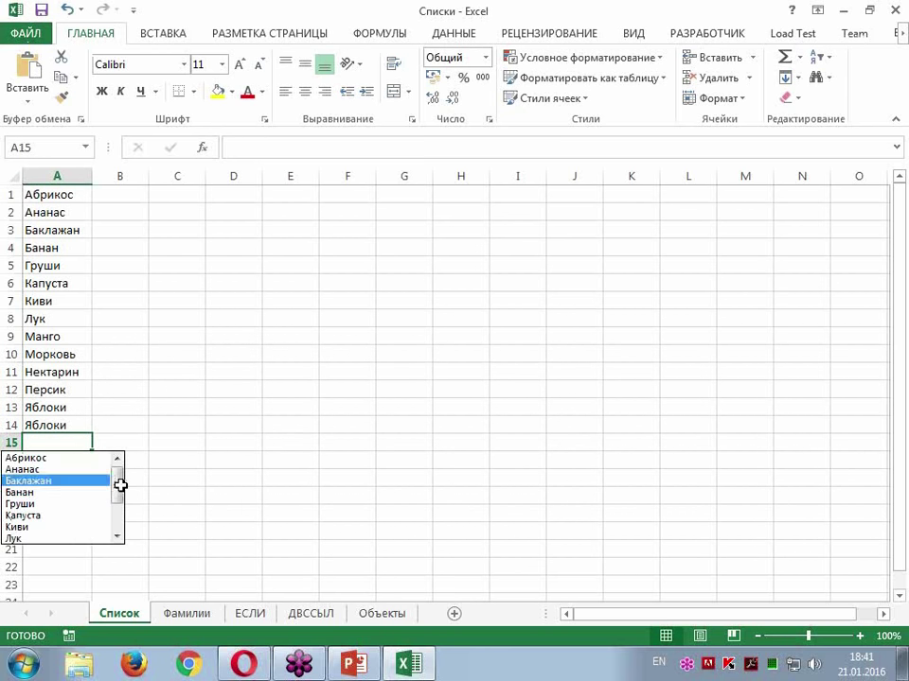
drag(116, 482, 120, 515)
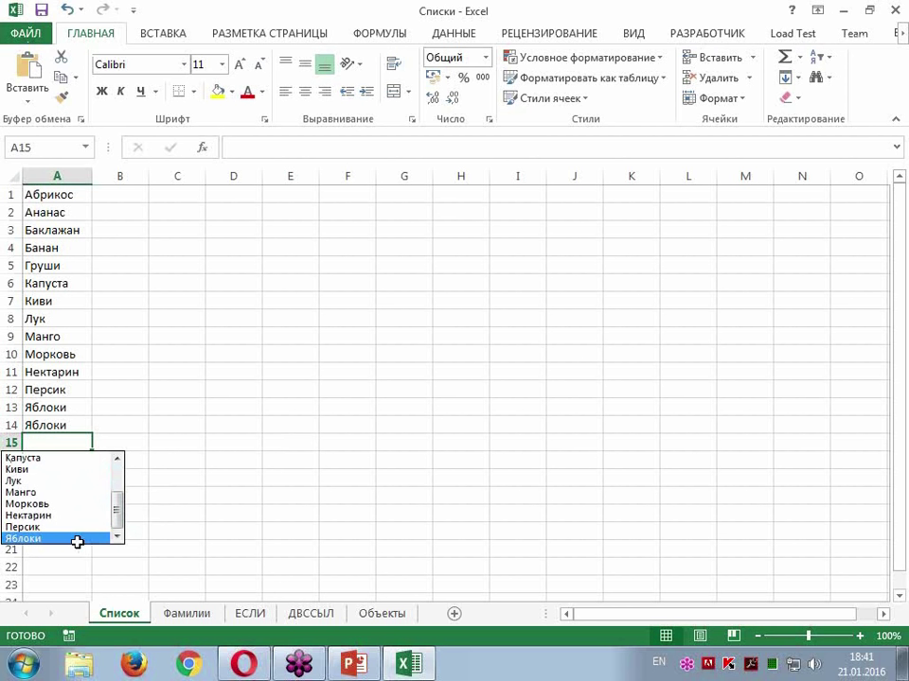
click(39, 469)
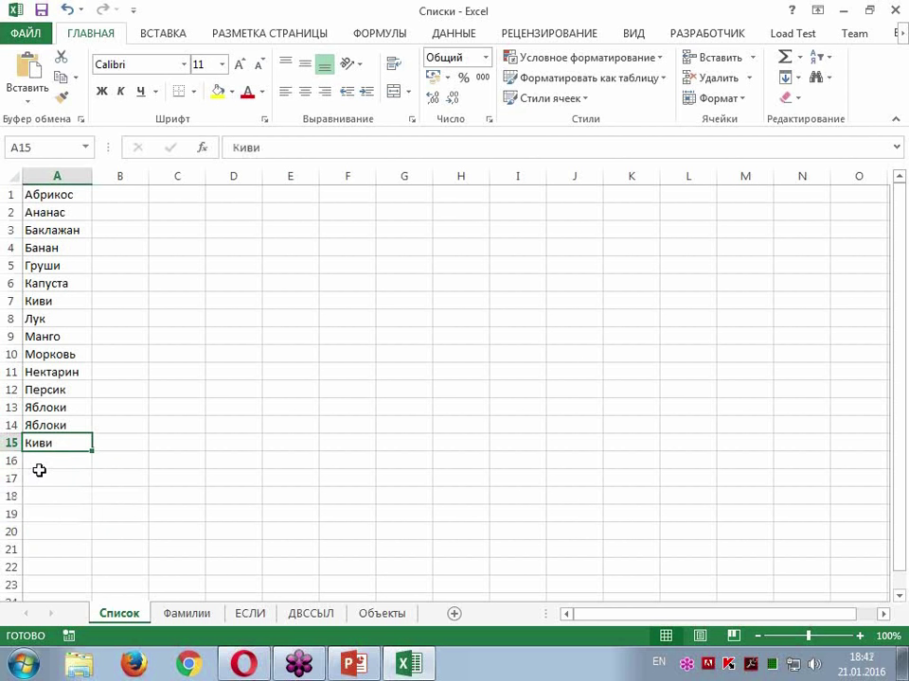
Step: Try the pick list in A16 and A17, leaving both cells empty
click(39, 470)
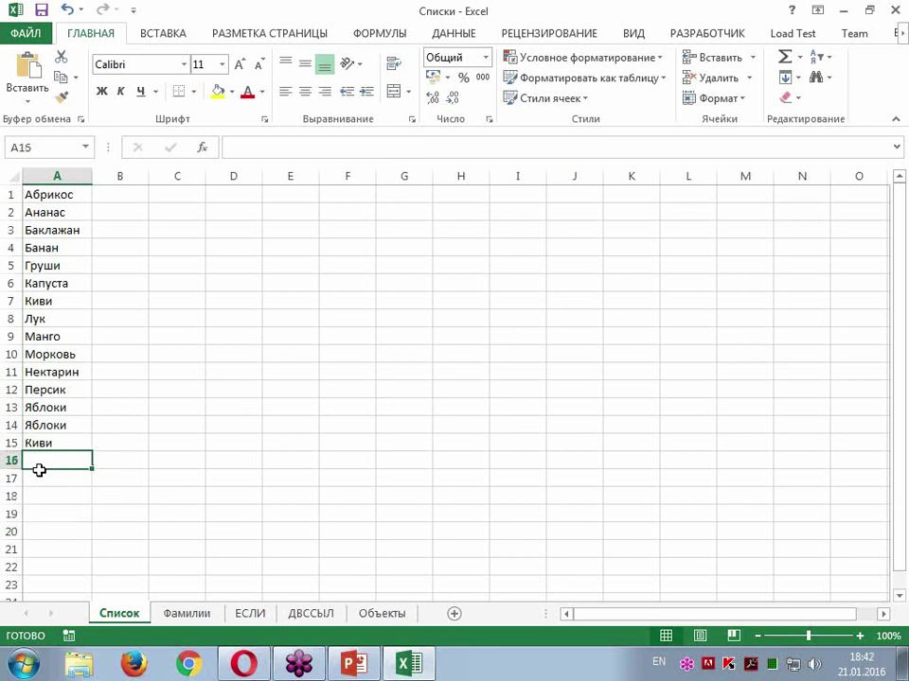
key(alt+Down)
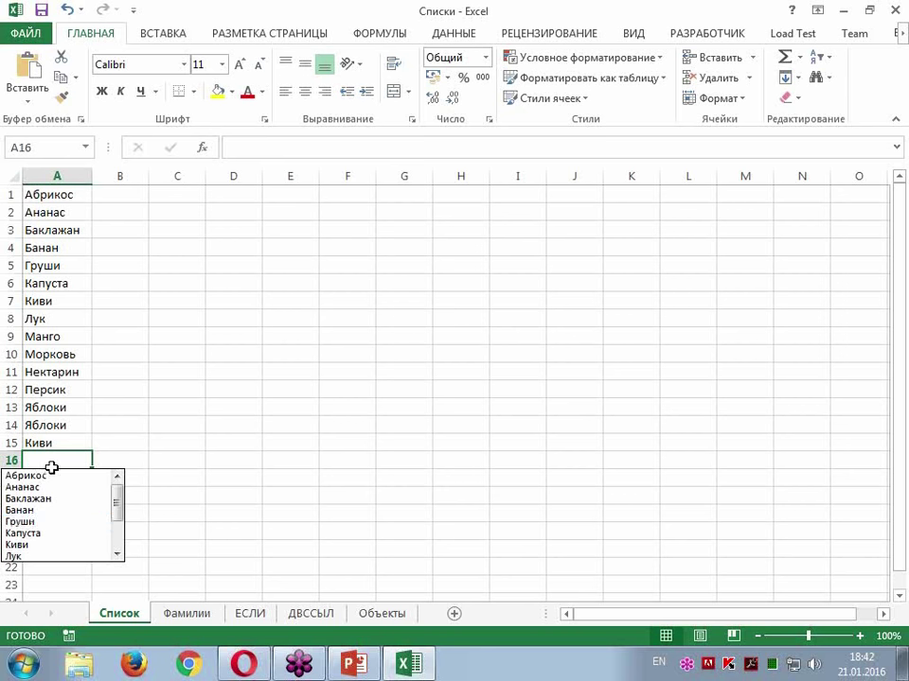
click(51, 468)
click(51, 480)
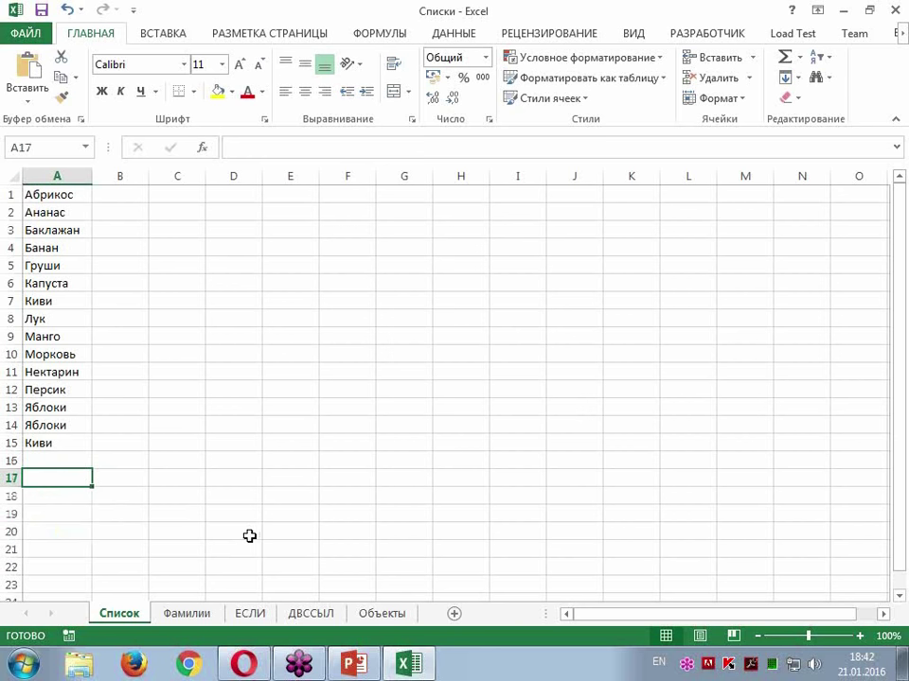
key(alt+Down)
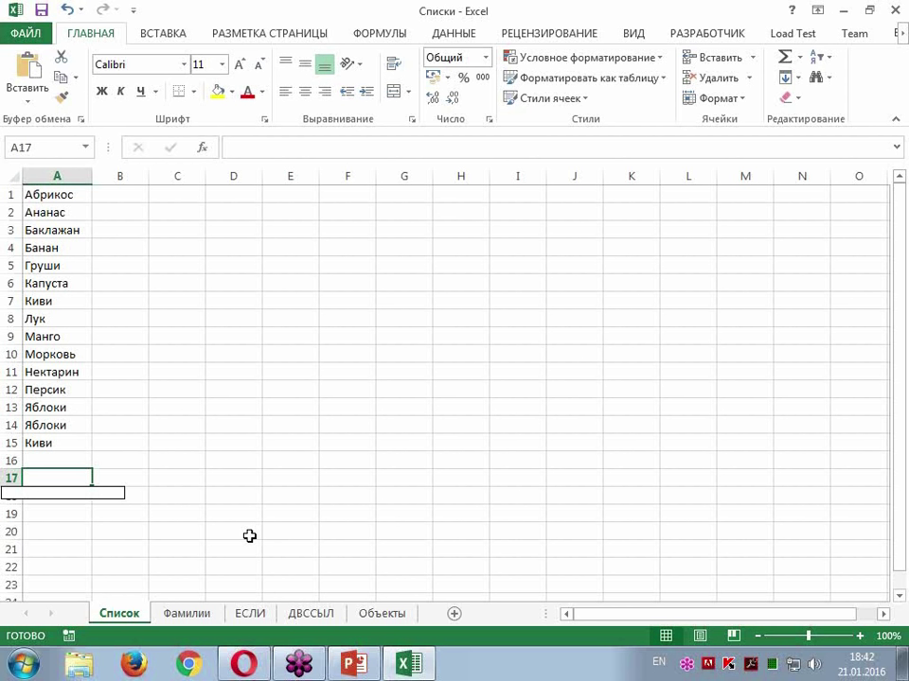
click(57, 458)
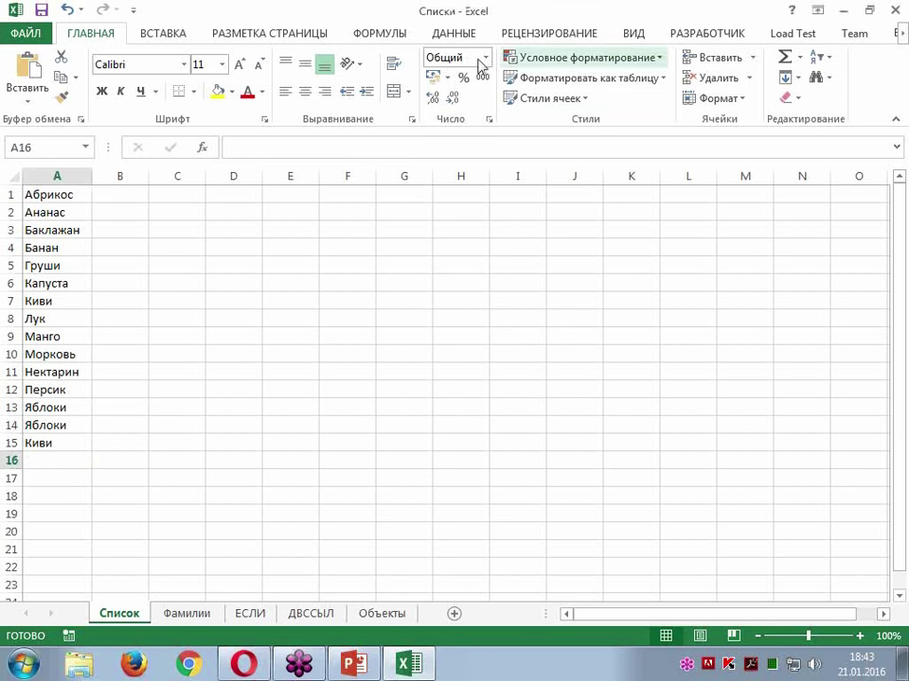
click(454, 34)
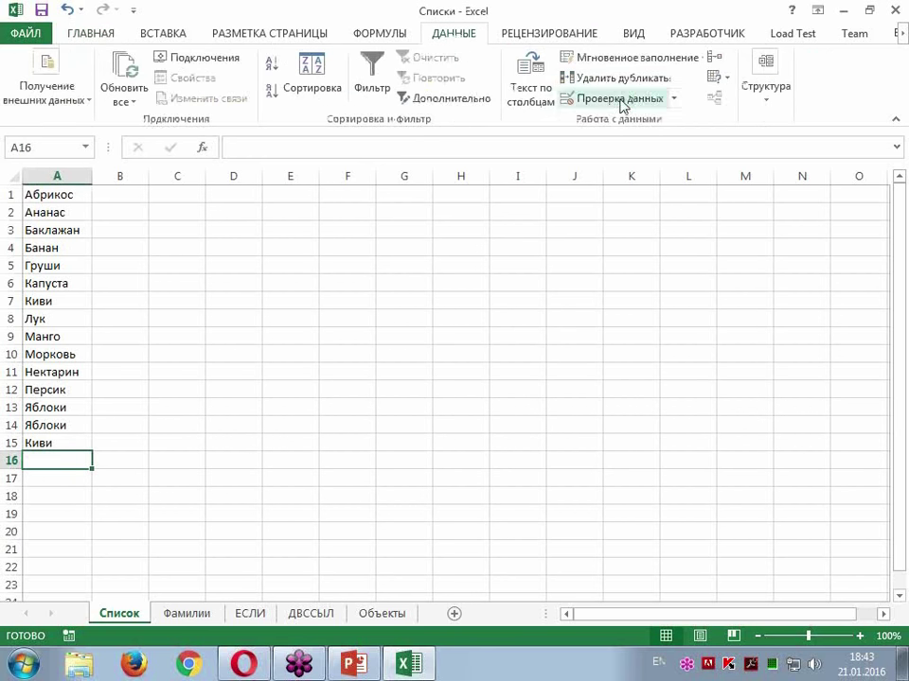
Step: Give D1 a Список validation drop-down with source =$A$1:$A$13
click(235, 193)
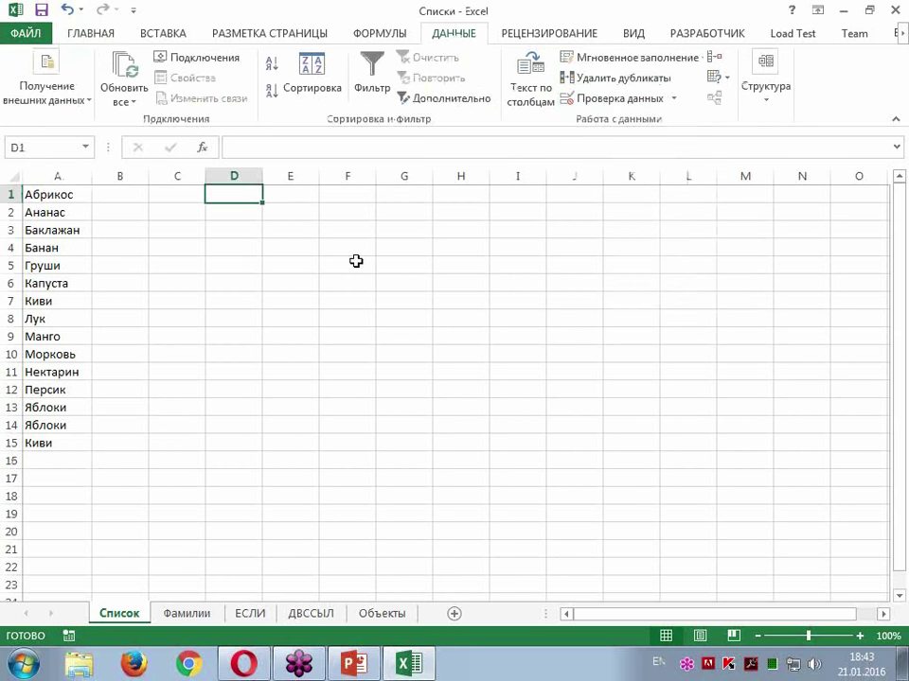
click(625, 99)
mouse_move(451, 284)
mouse_down()
mouse_move(509, 231)
mouse_move(479, 221)
mouse_up()
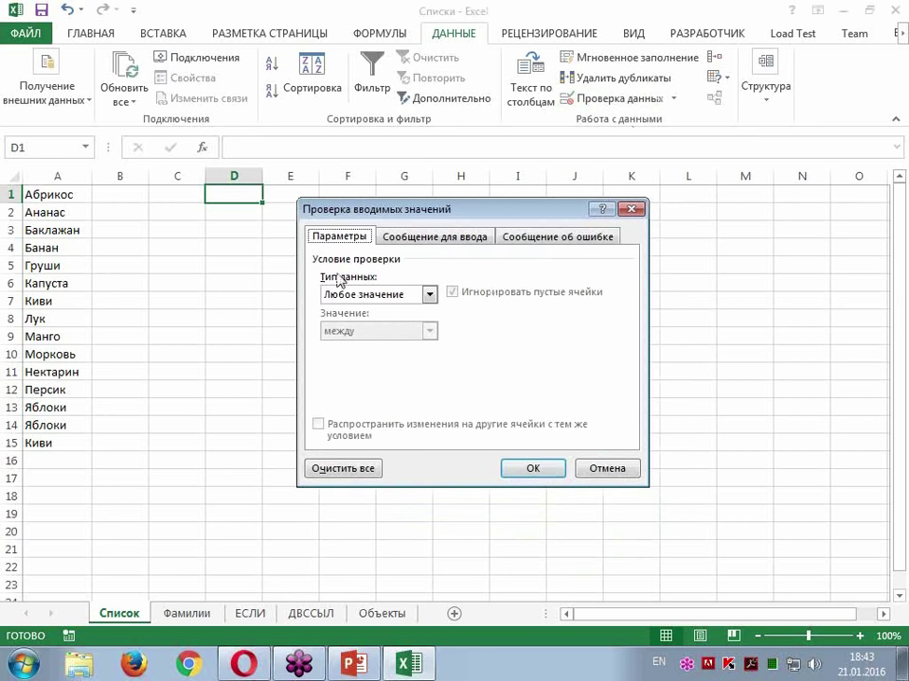
click(382, 296)
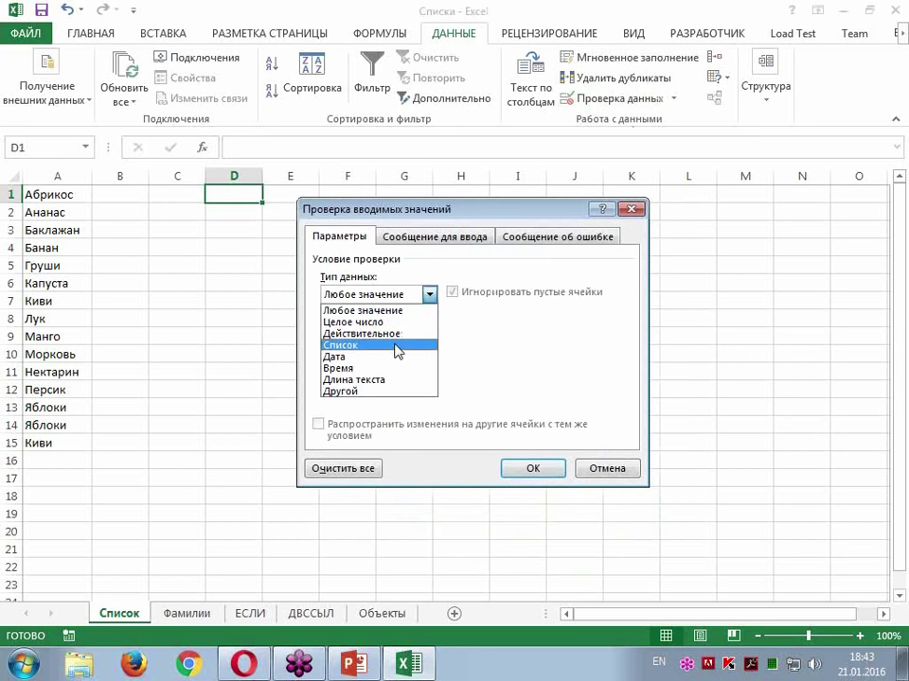
click(396, 345)
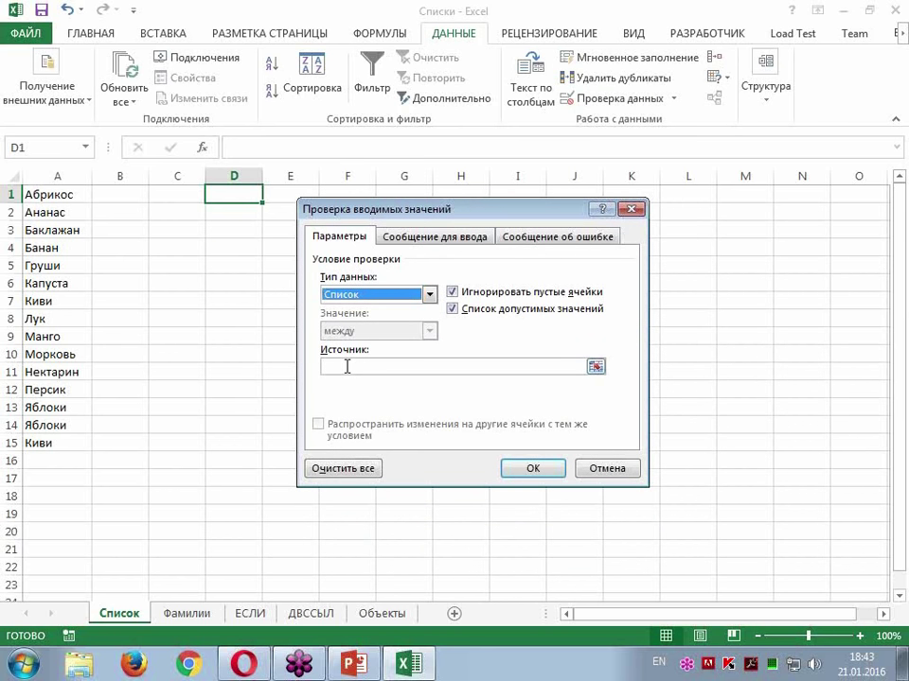
click(346, 367)
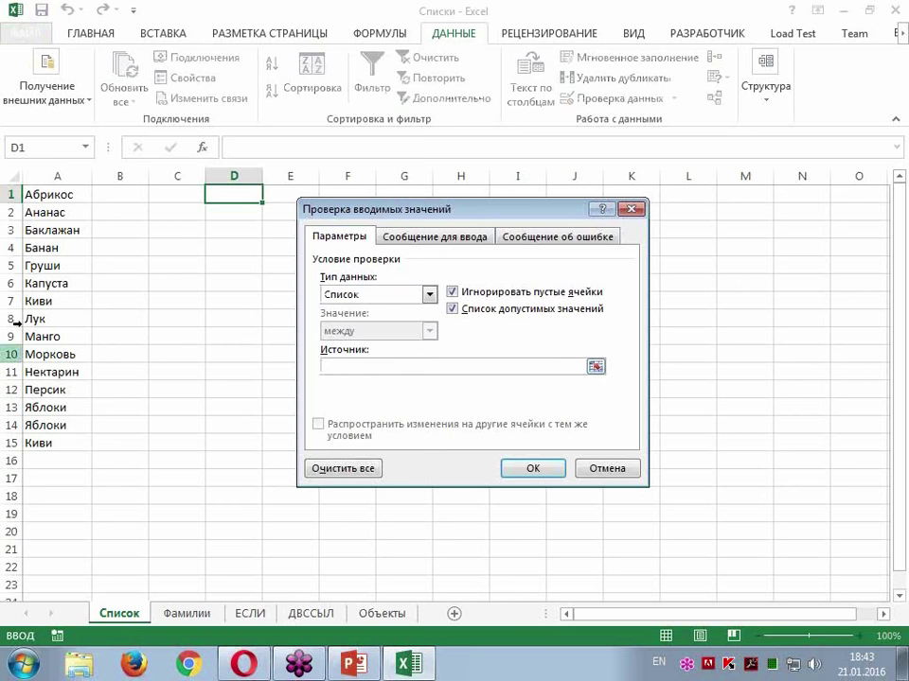
drag(47, 194, 57, 405)
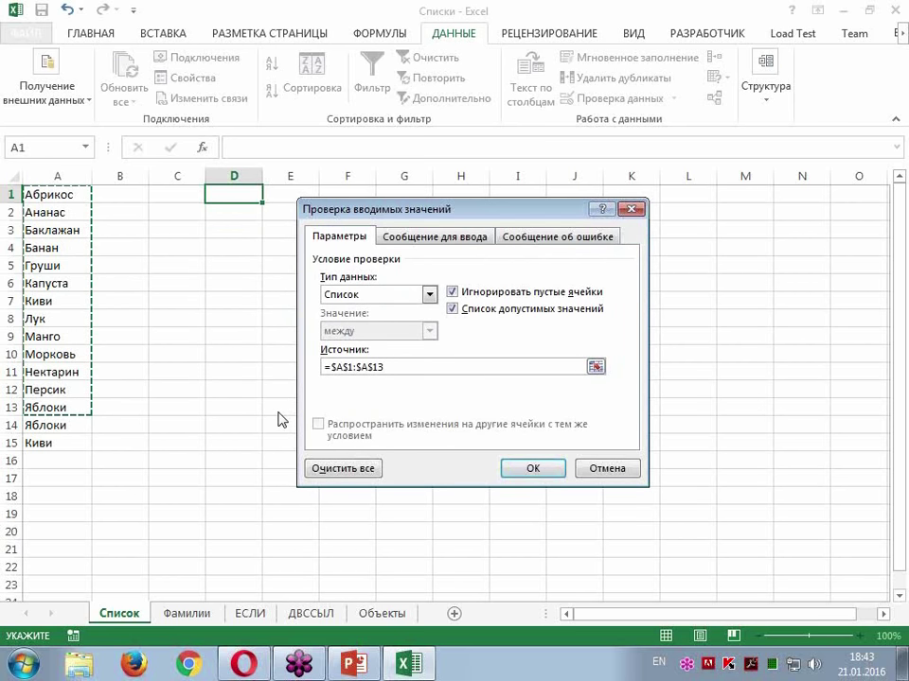
click(536, 470)
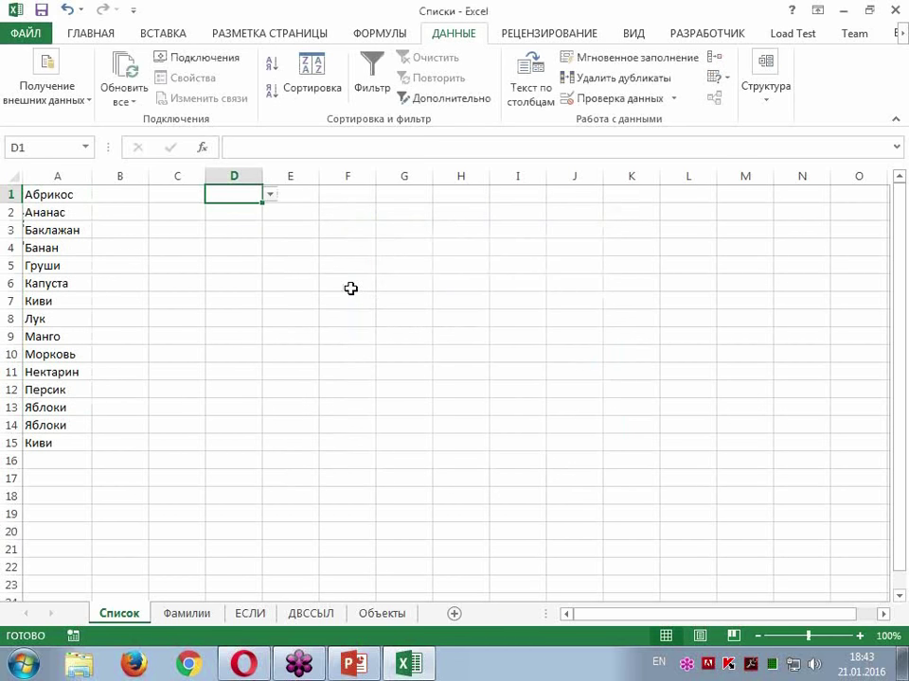
drag(262, 177, 318, 177)
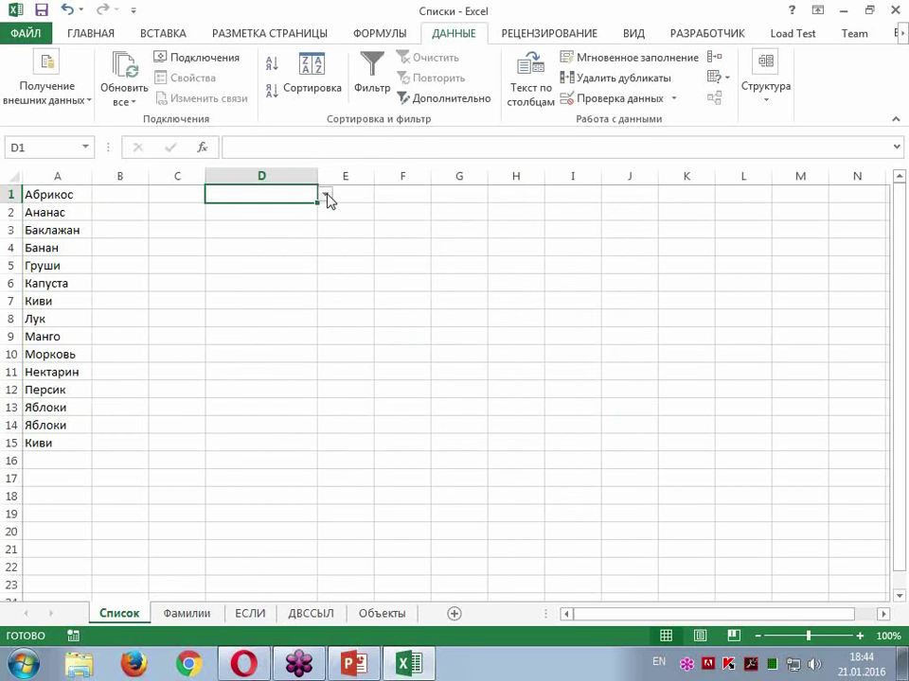
click(326, 195)
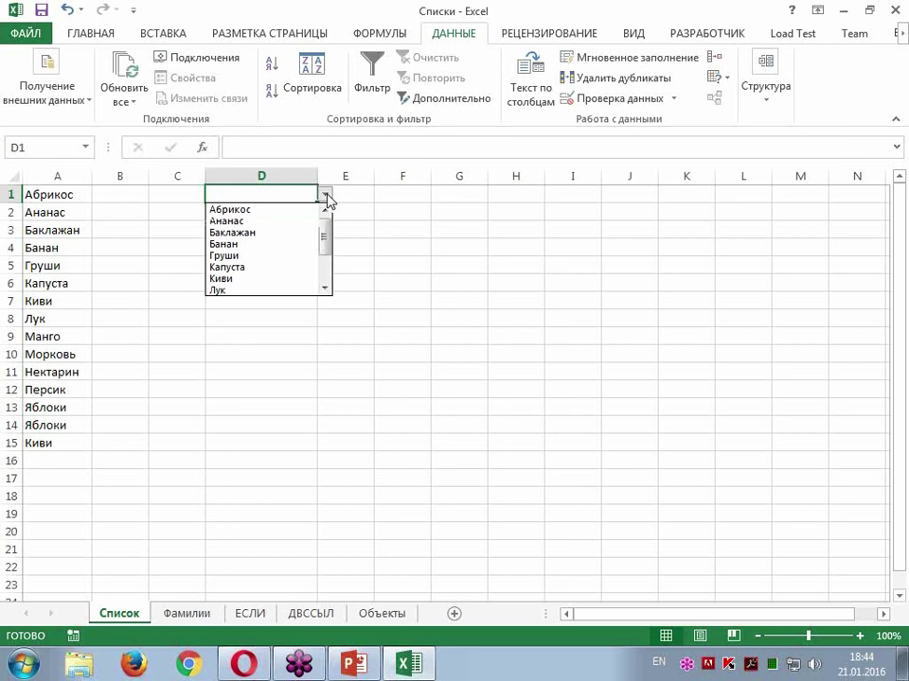
mouse_move(324, 237)
mouse_down()
mouse_move(325, 278)
mouse_move(324, 227)
mouse_up()
key(Escape)
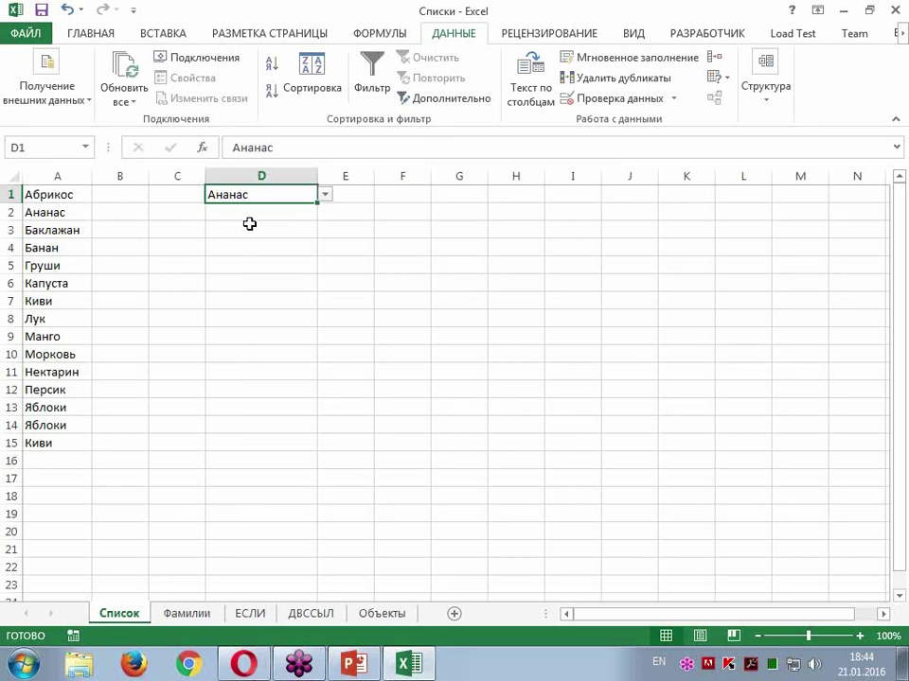
text(1)
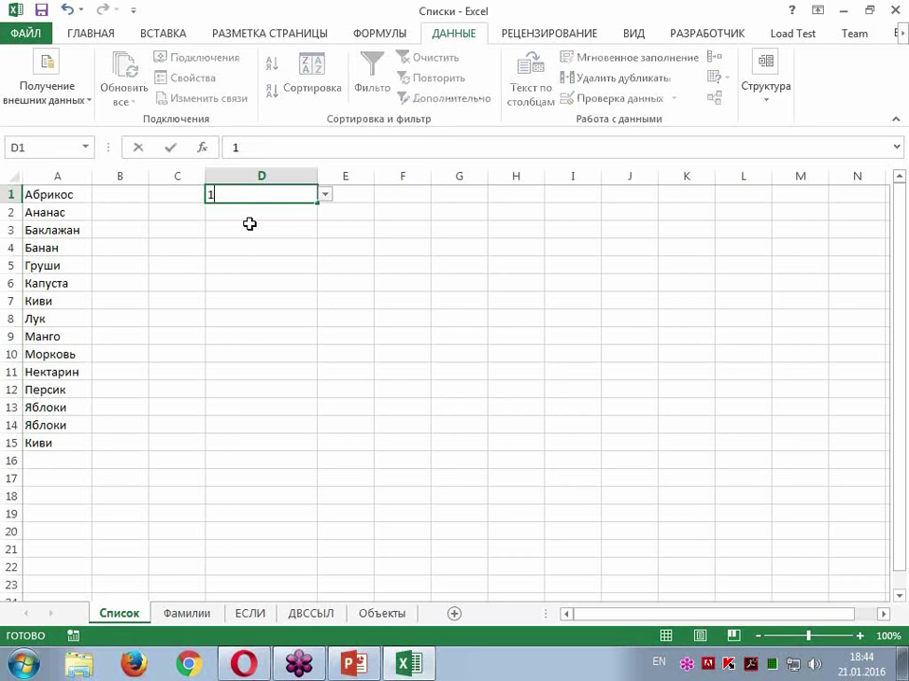
text(23)
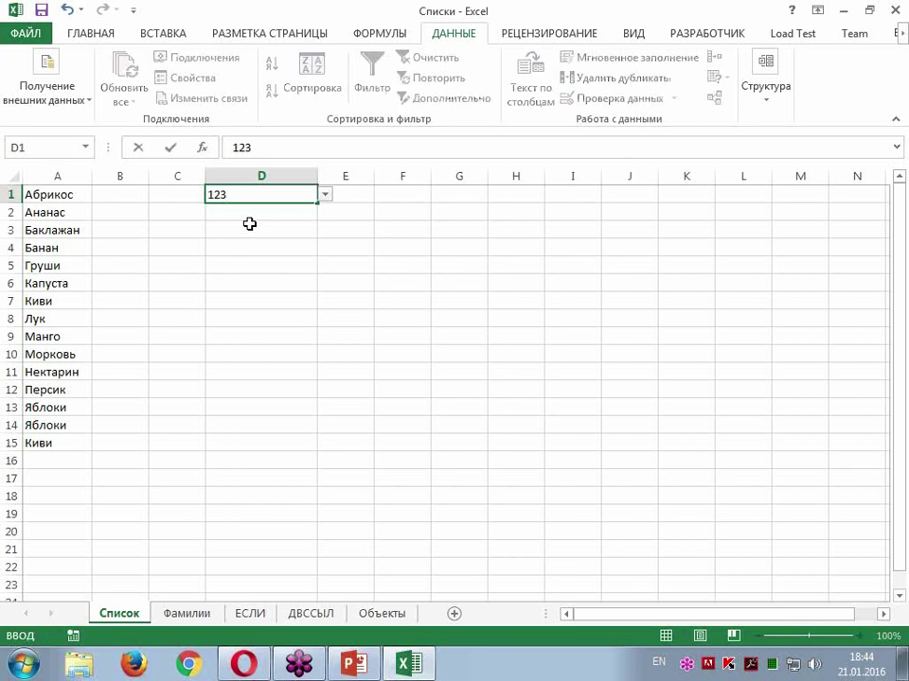
key(Return)
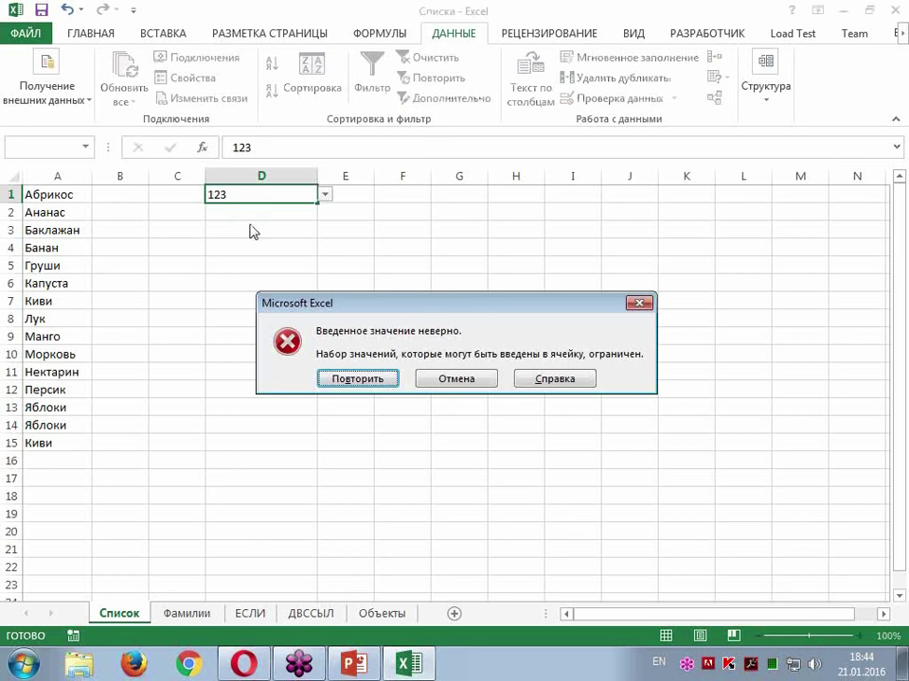
key(Return)
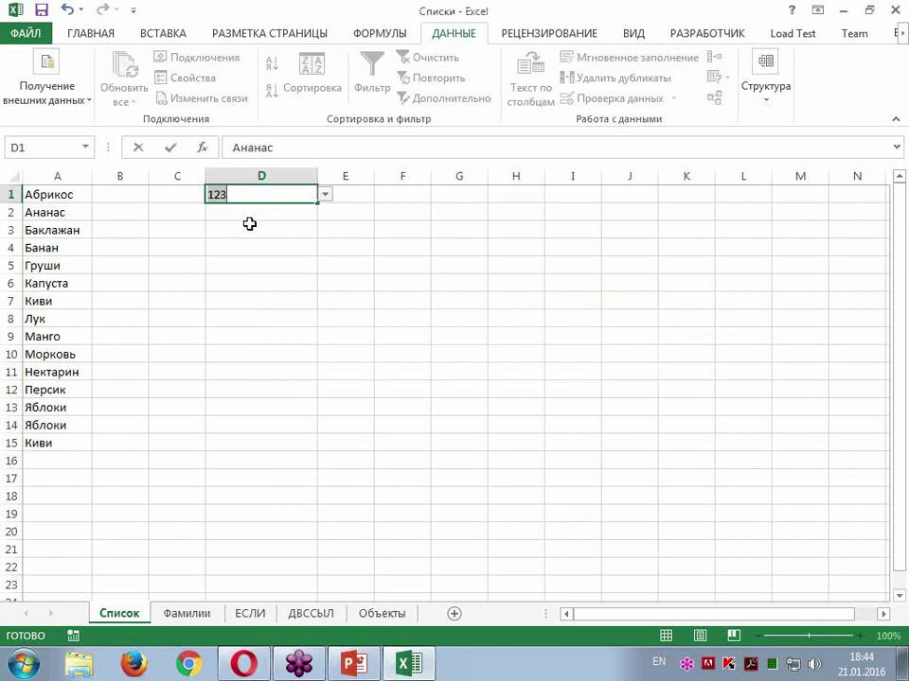
text(qwe)
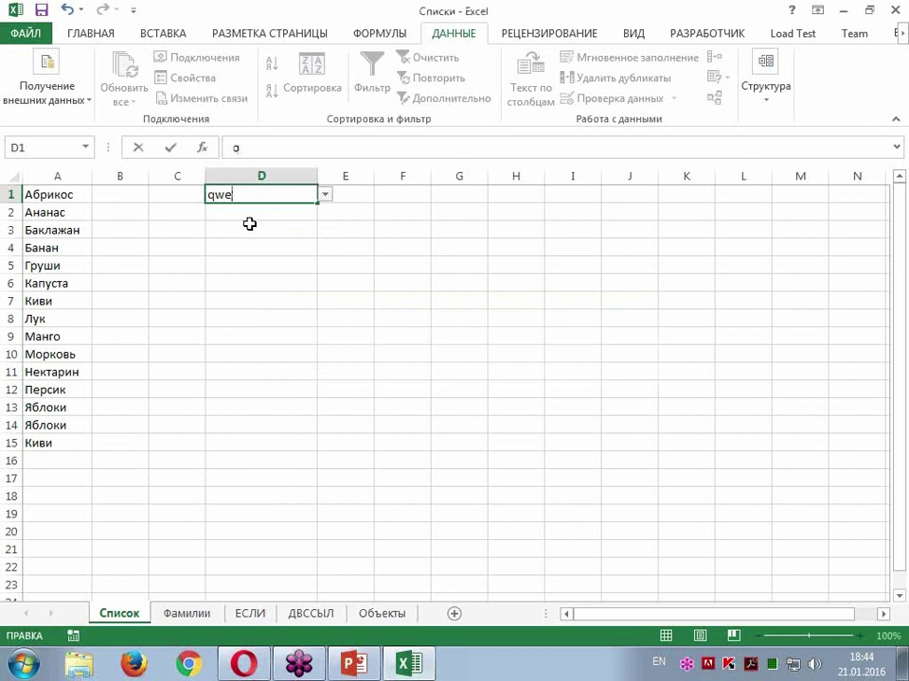
key(Return)
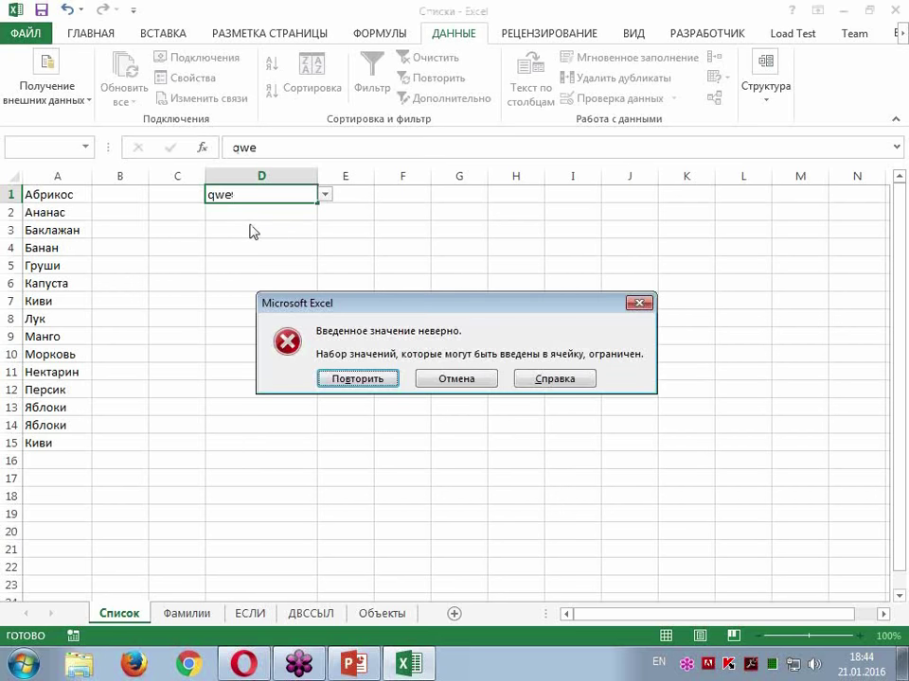
key(Return)
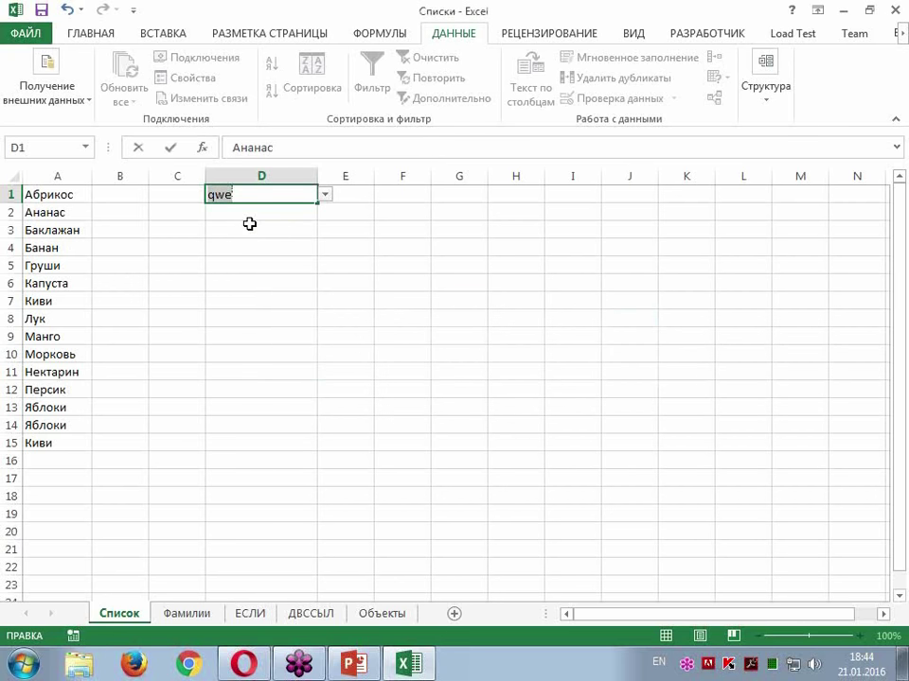
key(Escape)
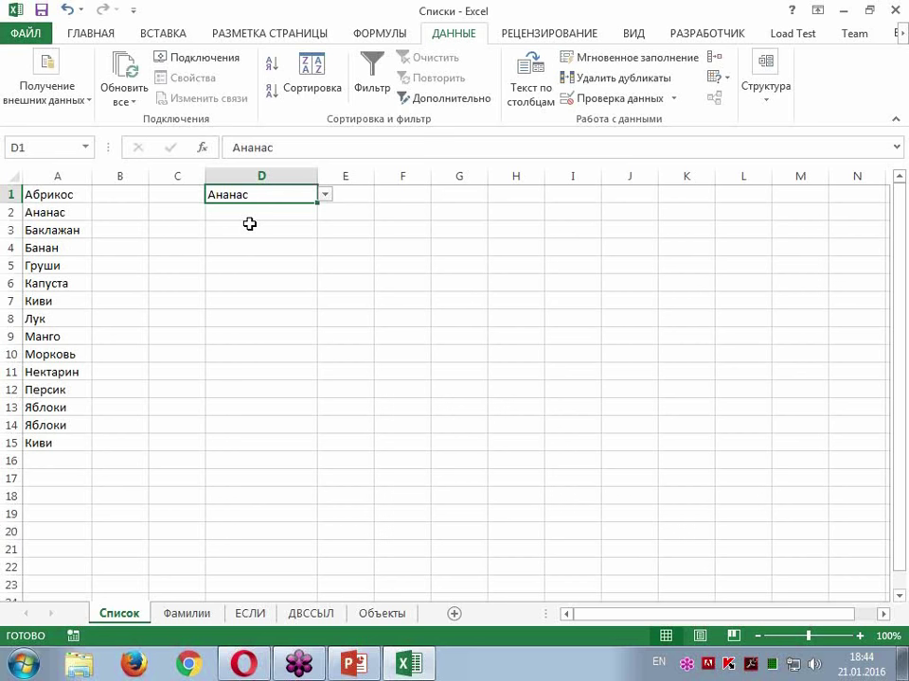
drag(48, 407, 48, 442)
Step: Clear A14:A15 and copy D1 with its drop-down list into G1
key(Delete)
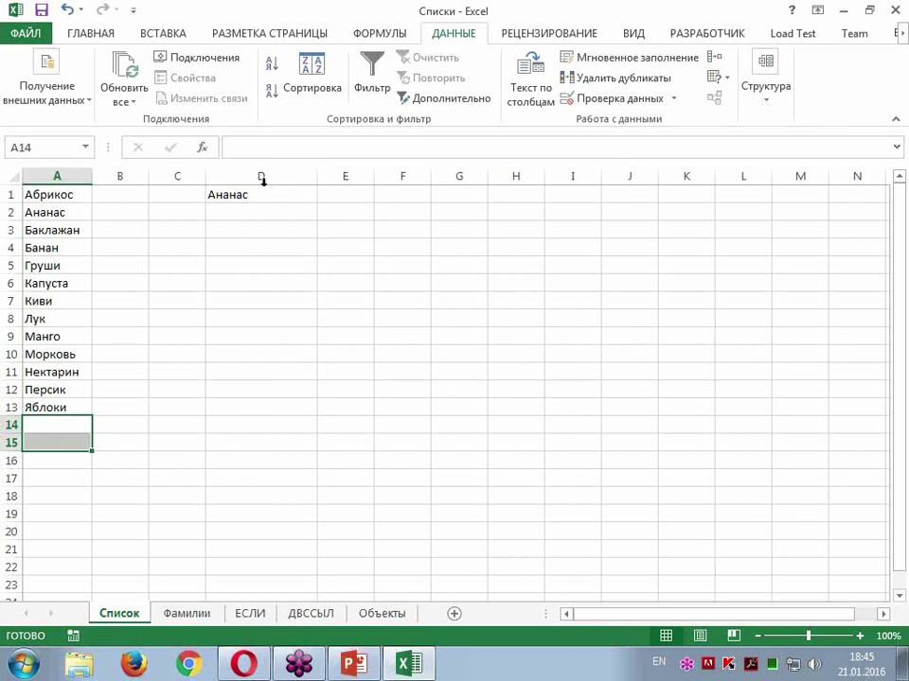
click(261, 212)
click(265, 193)
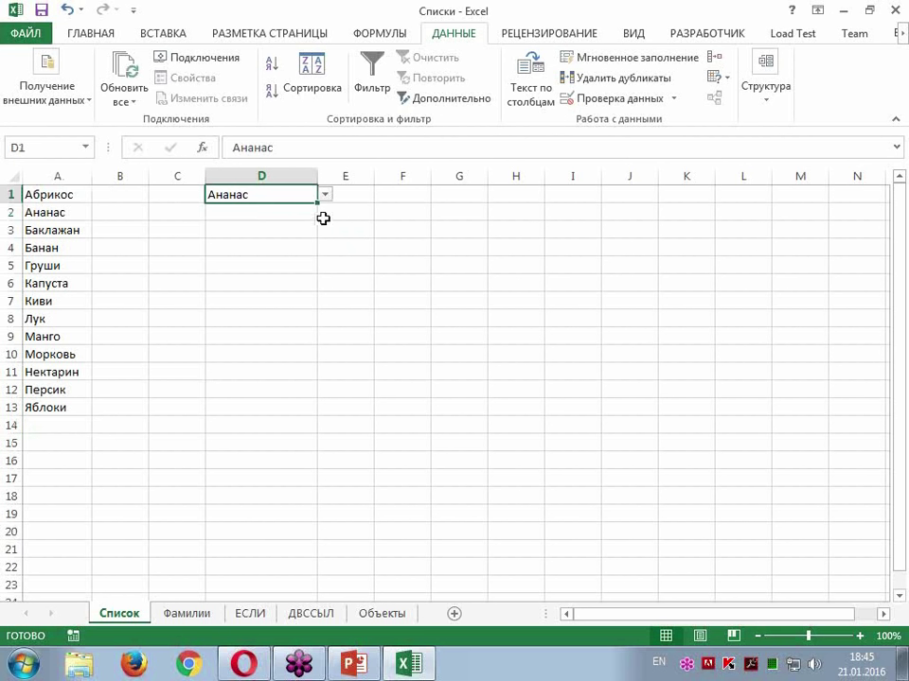
key(ctrl+c)
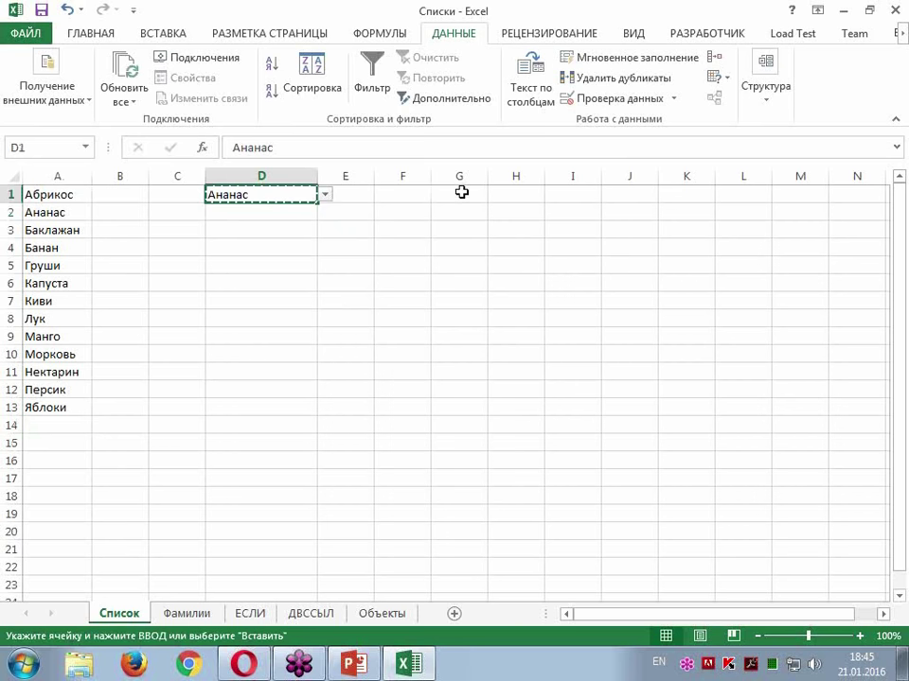
click(463, 194)
key(ctrl+v)
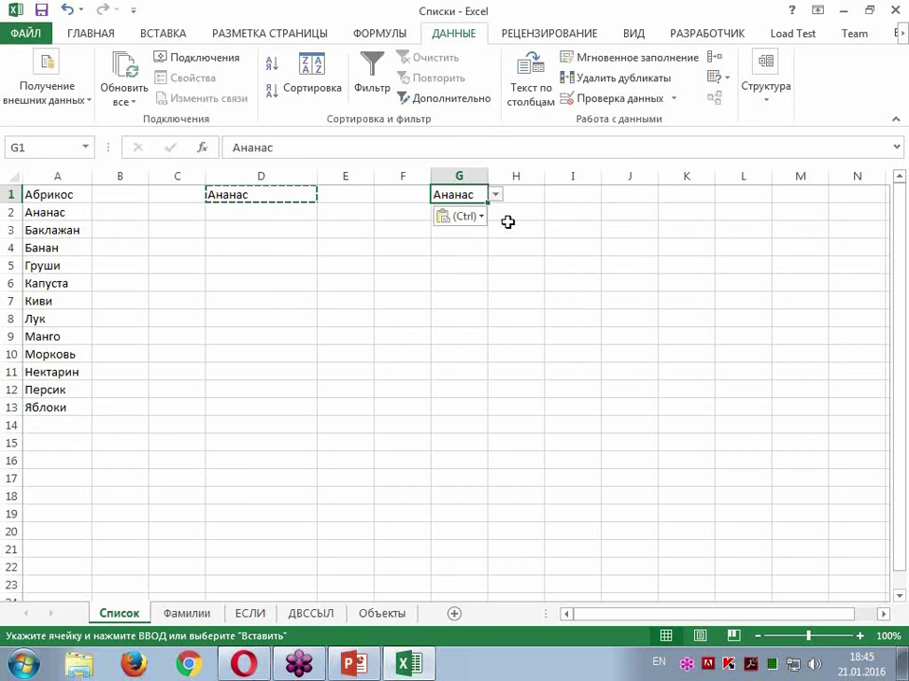
Step: Check that G1's drop-down offers the A1:A13 list, then end copy mode
click(494, 195)
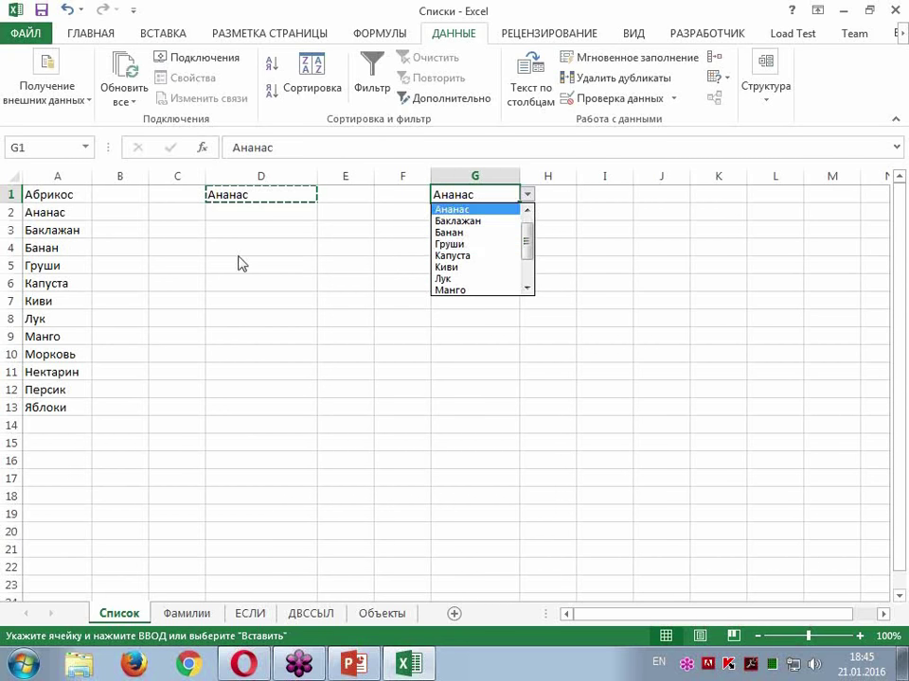
key(Down)
key(Down)
key(Down)
key(Escape)
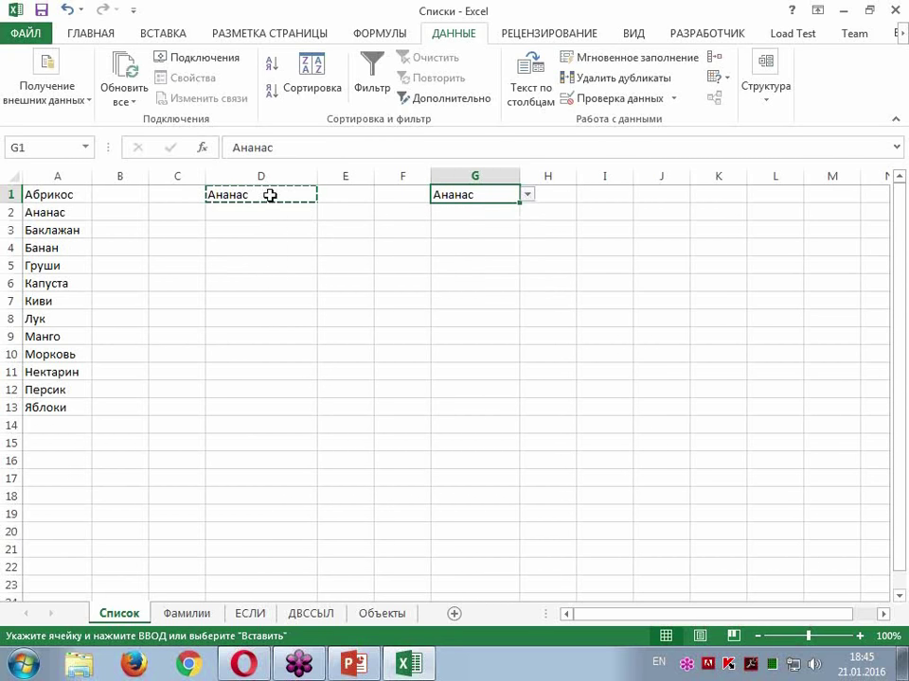
key(Escape)
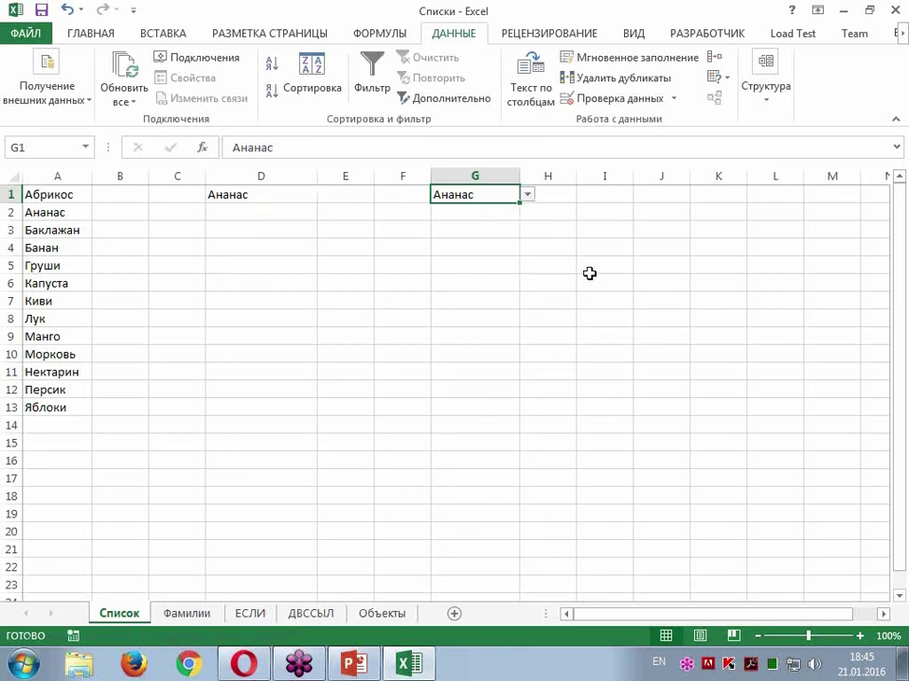
click(611, 192)
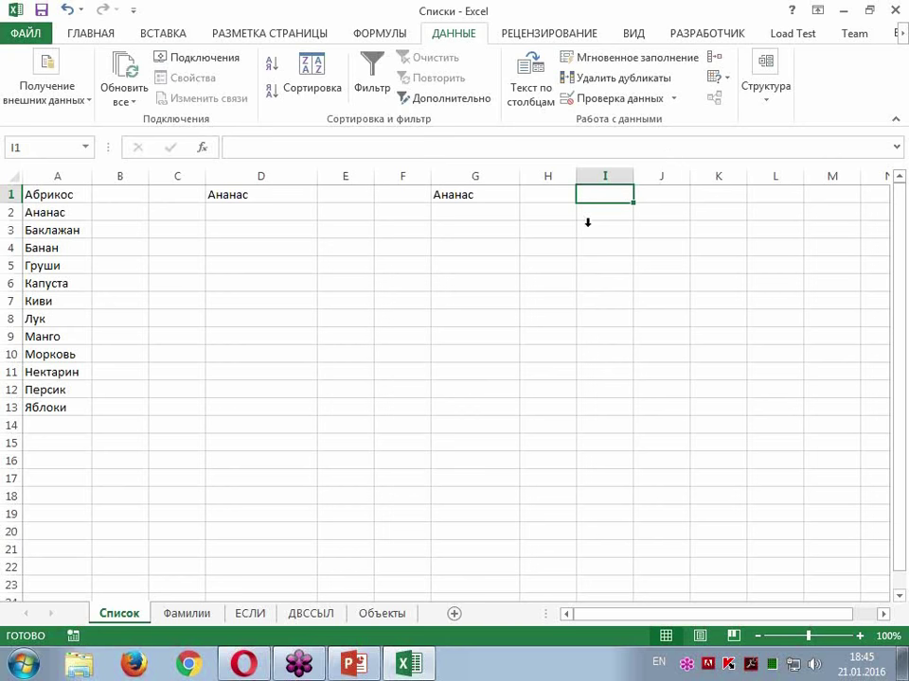
Step: Give I1 a Список validation with source typed as утро;день;вечер;ночь
click(611, 103)
drag(502, 211, 428, 245)
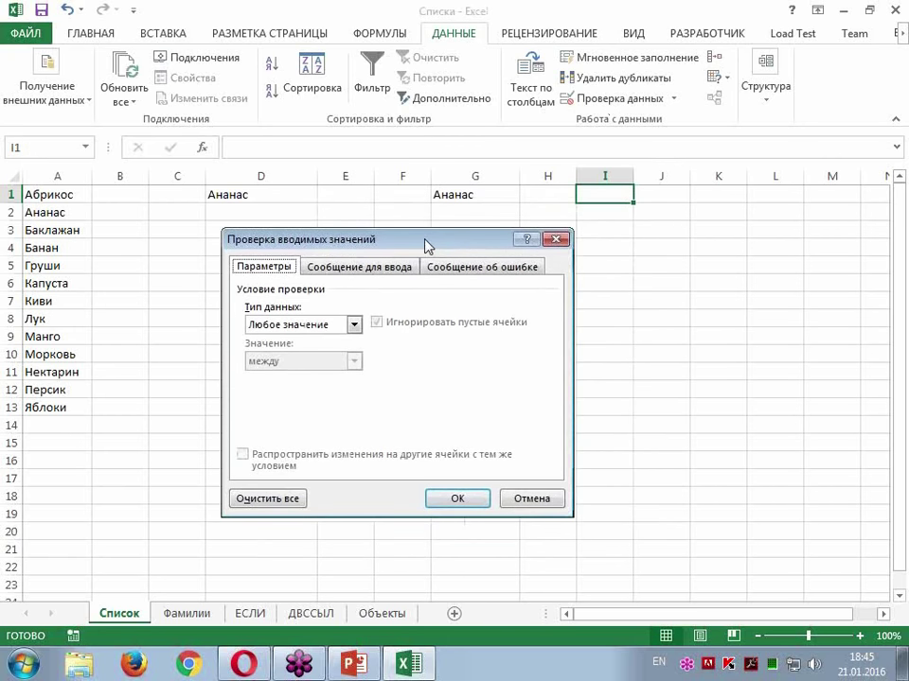
click(299, 324)
click(278, 374)
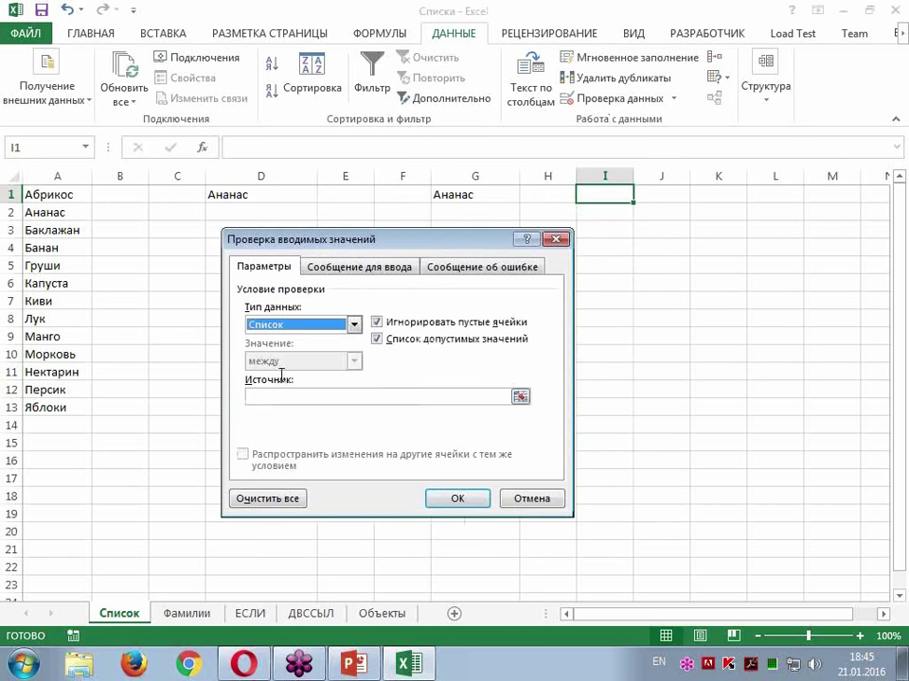
click(278, 399)
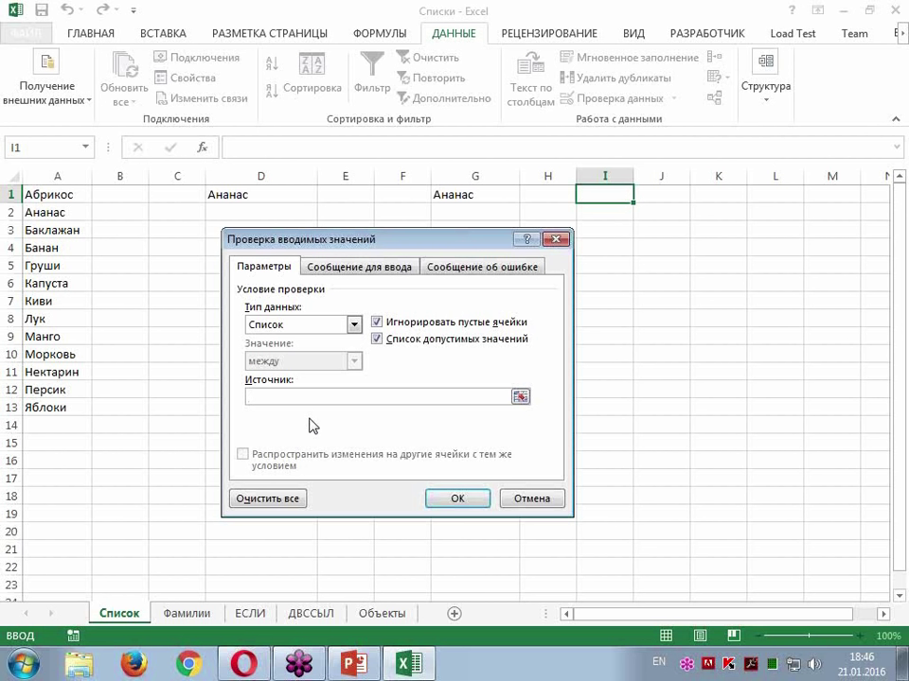
key(alt+shift)
text(утоо)
key(BackSpace)
key(BackSpace)
text(ро;день;вечер;ночь)
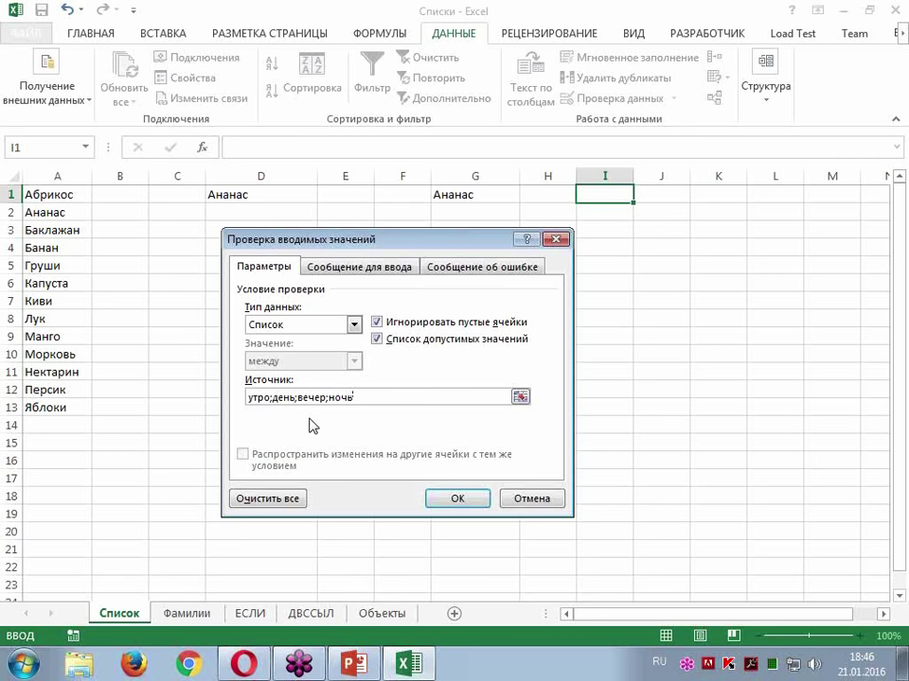
click(458, 498)
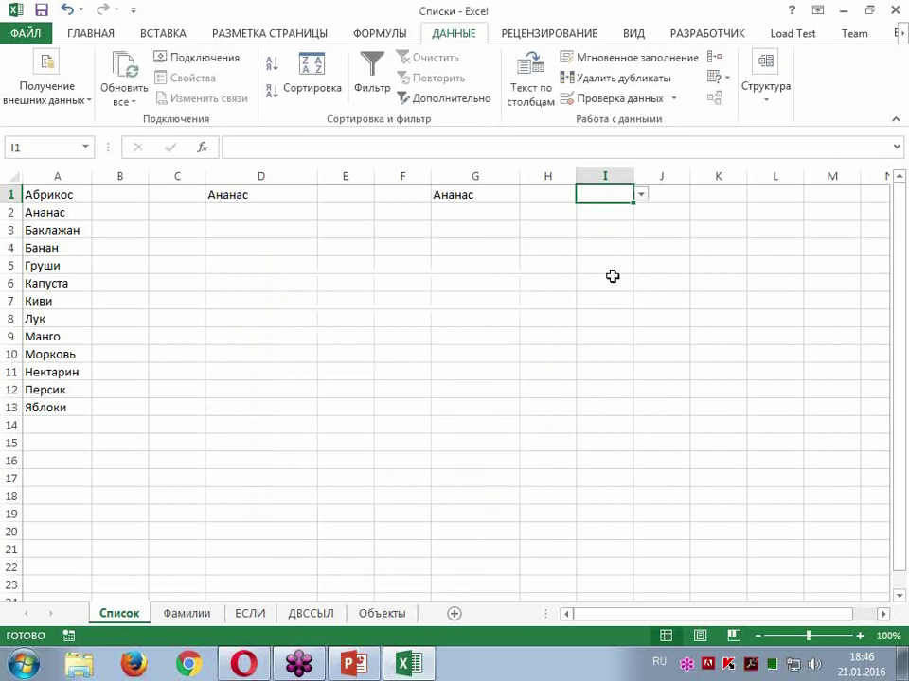
Step: Test I1's list by picking утро, then clear the values in D1:I1
click(642, 194)
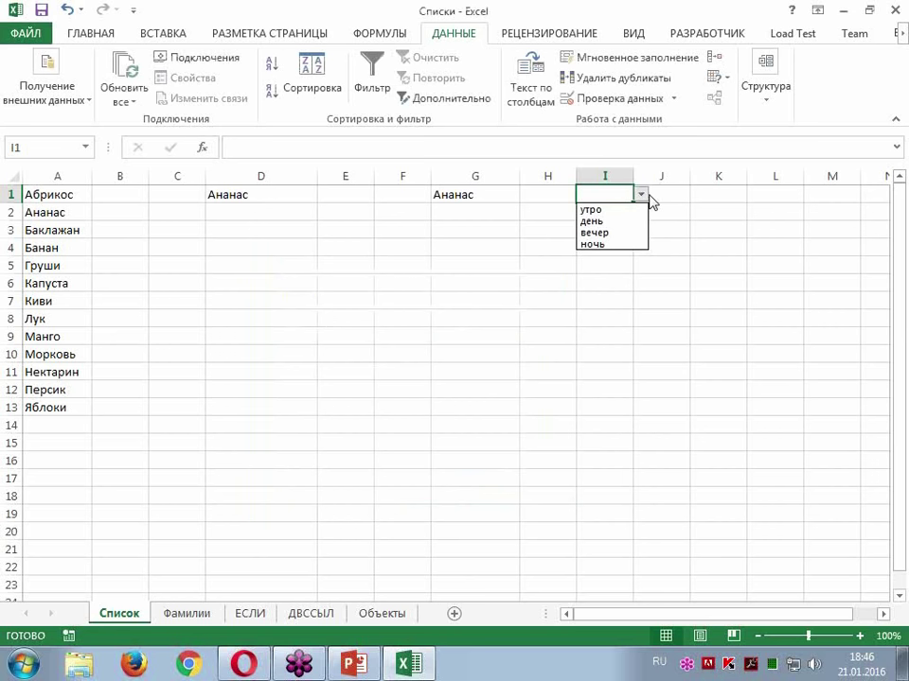
click(591, 209)
click(261, 248)
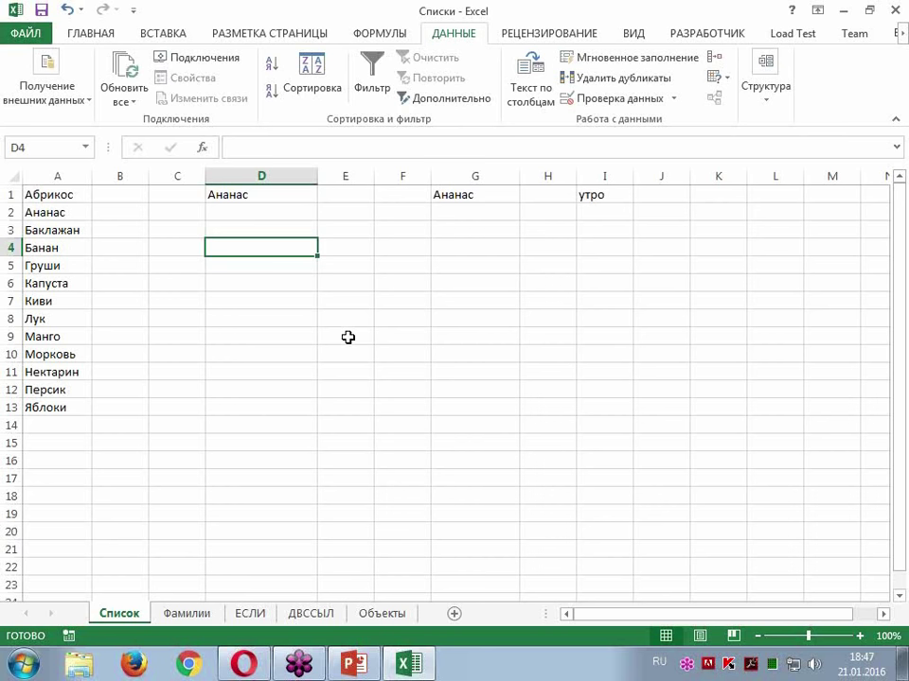
drag(262, 194, 604, 194)
key(Delete)
click(485, 300)
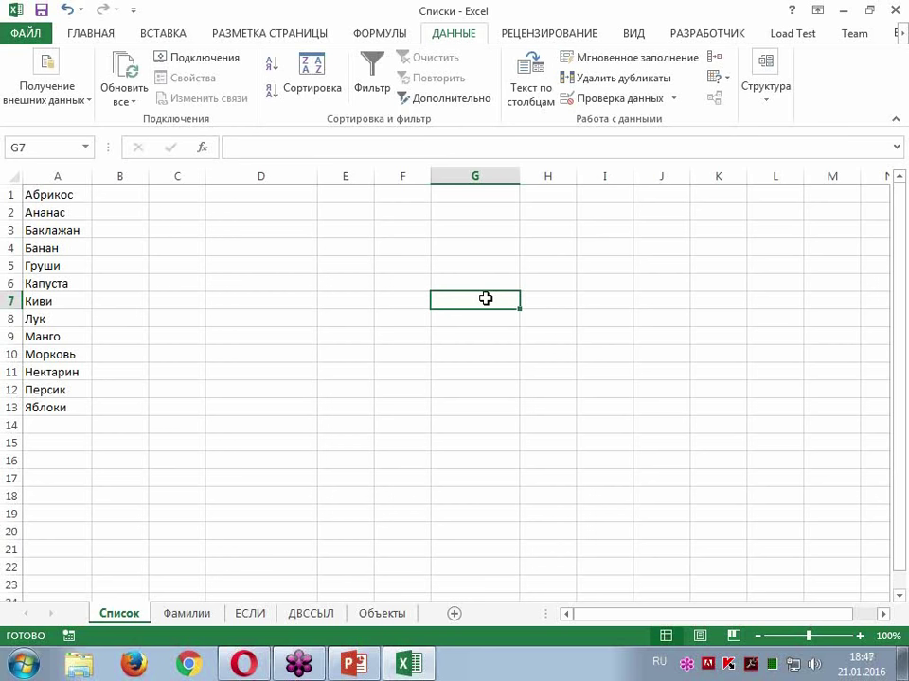
Step: Use Go To Special to select all cells with data validation (D1, G1, I1)
click(379, 409)
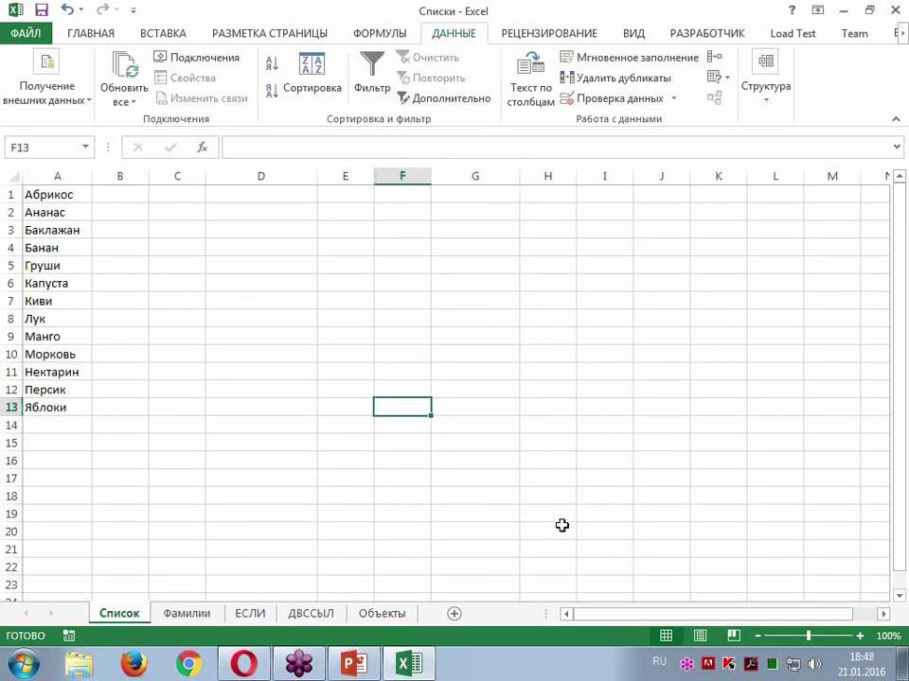
key(F5)
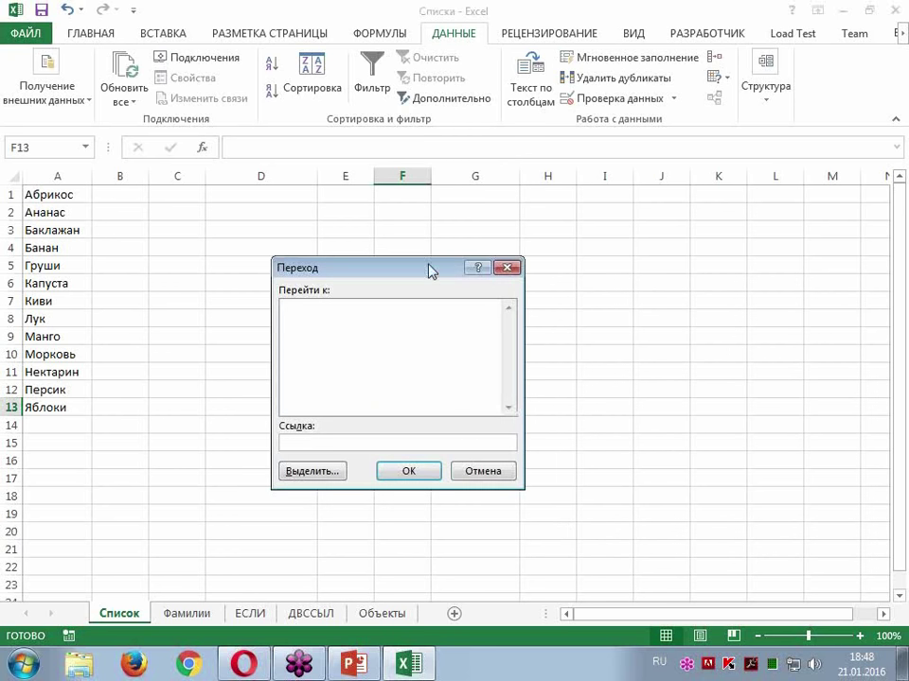
drag(431, 271, 492, 274)
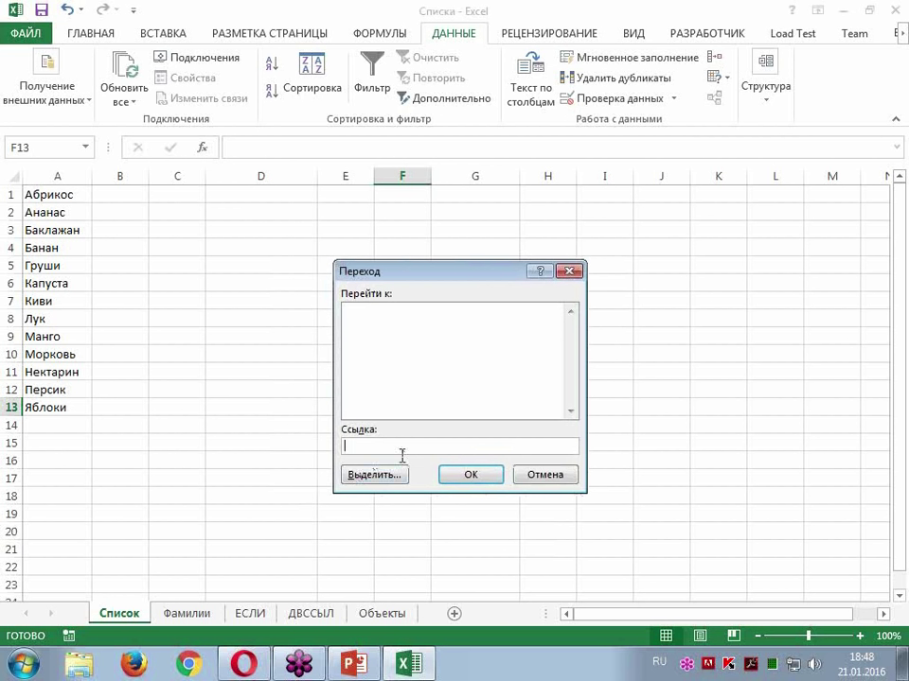
click(375, 477)
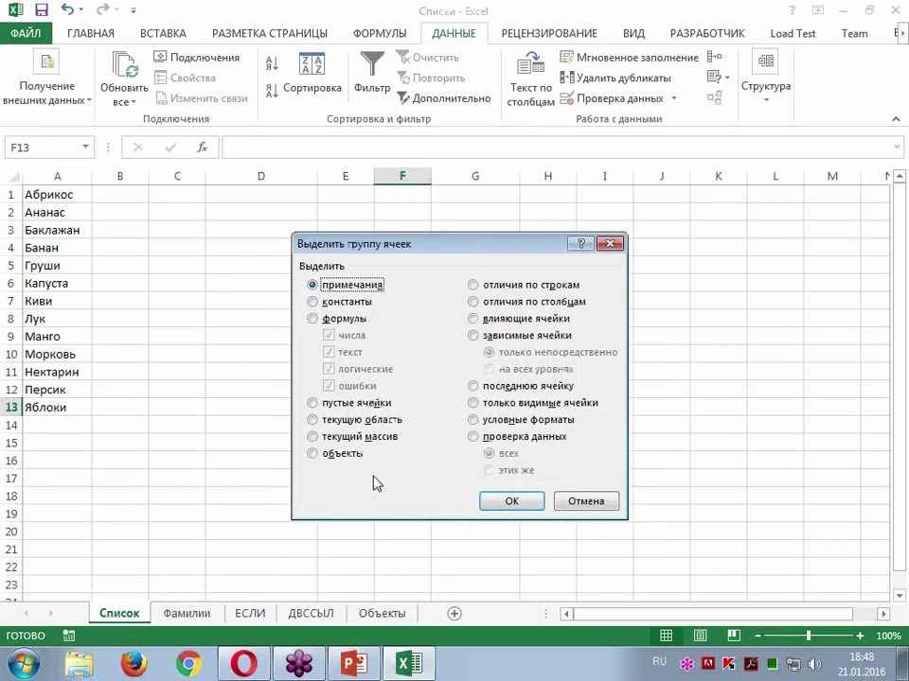
click(473, 437)
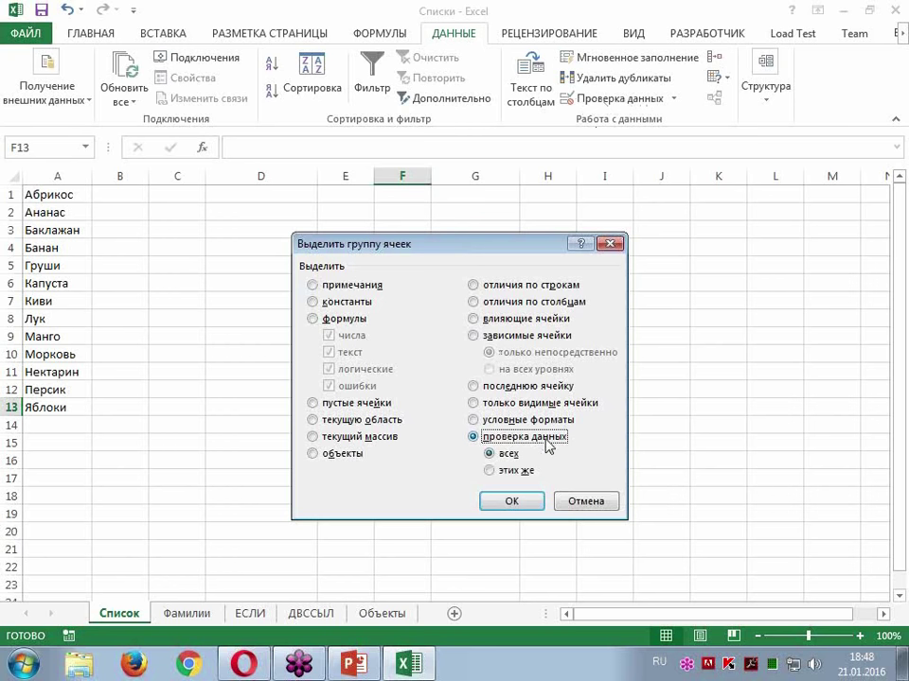
click(512, 502)
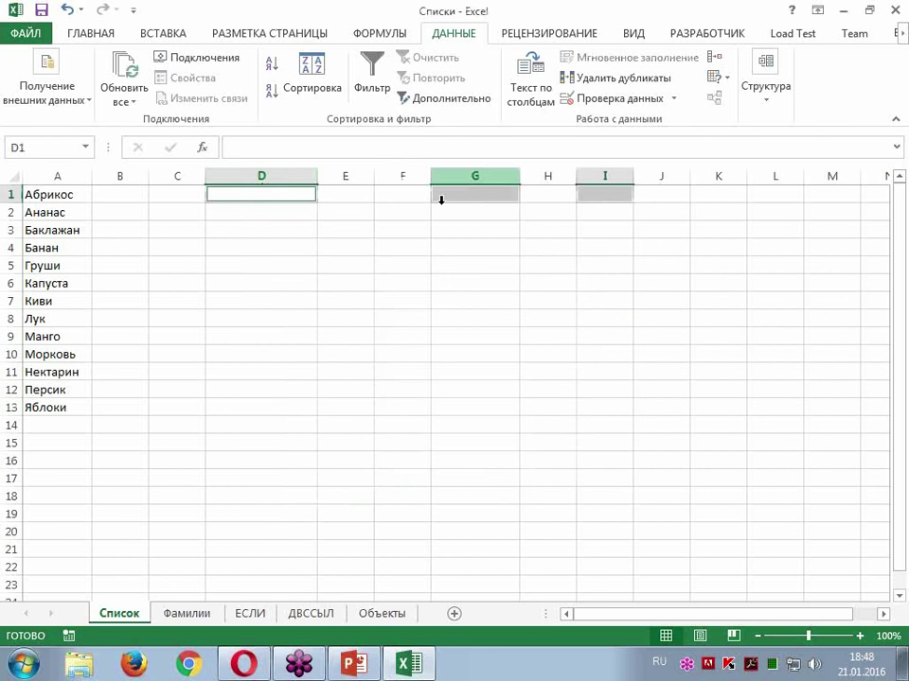
Step: Fill the validated cells D1, G1 and I1 yellow
click(95, 38)
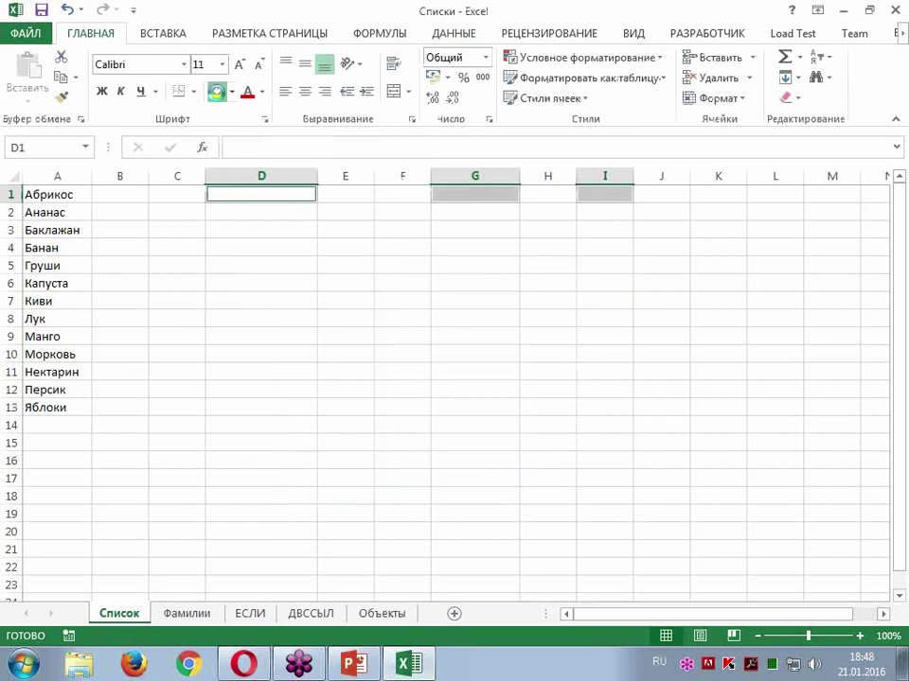
click(218, 92)
click(266, 268)
Step: Show the drop-down lists in D1, G1 and I1, widen column I, and switch to PowerPoint
click(296, 192)
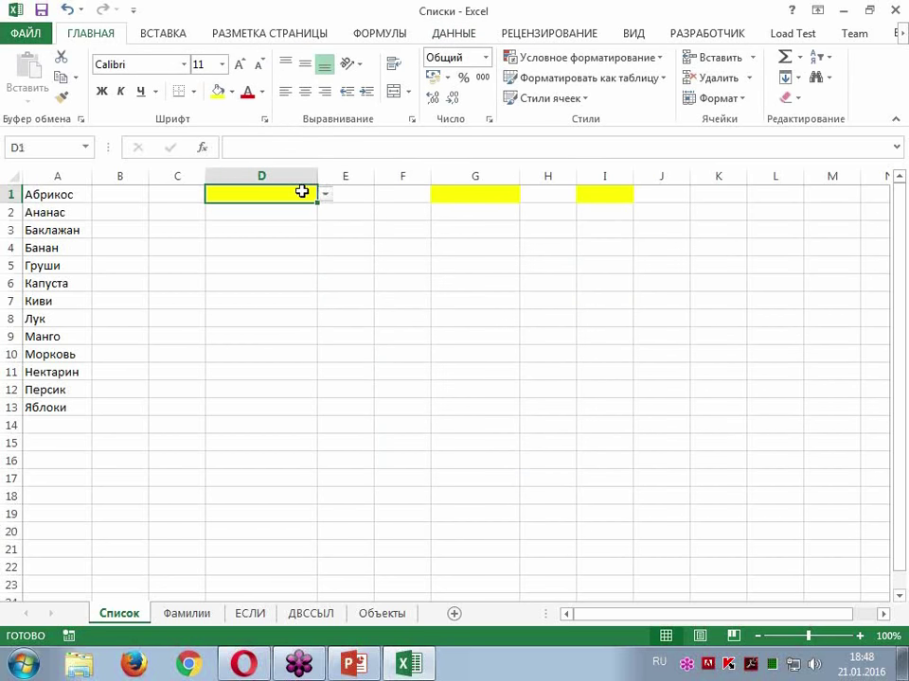
click(325, 193)
click(325, 193)
click(471, 194)
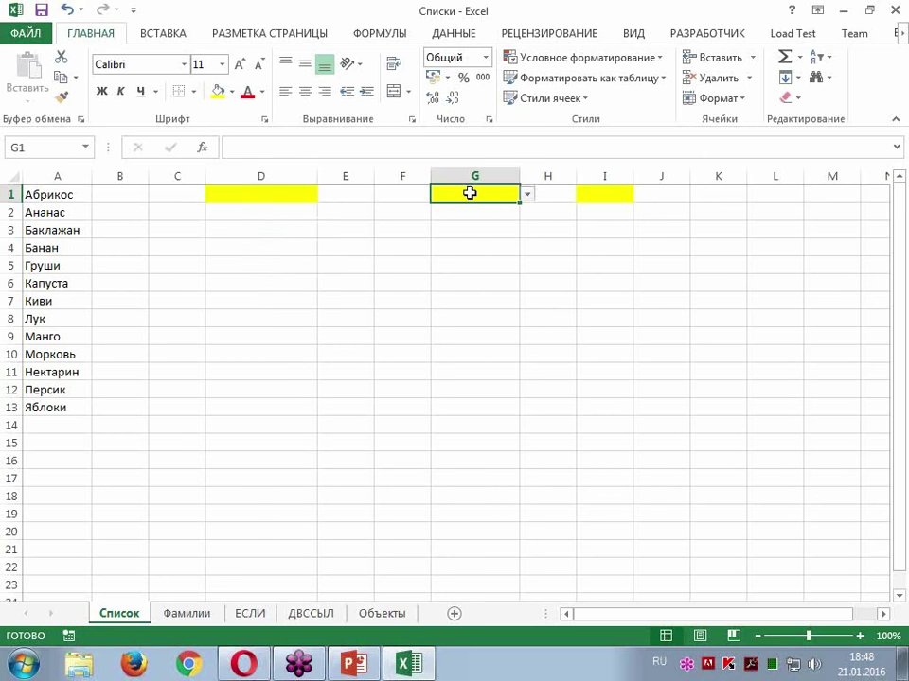
click(527, 194)
click(527, 194)
click(615, 199)
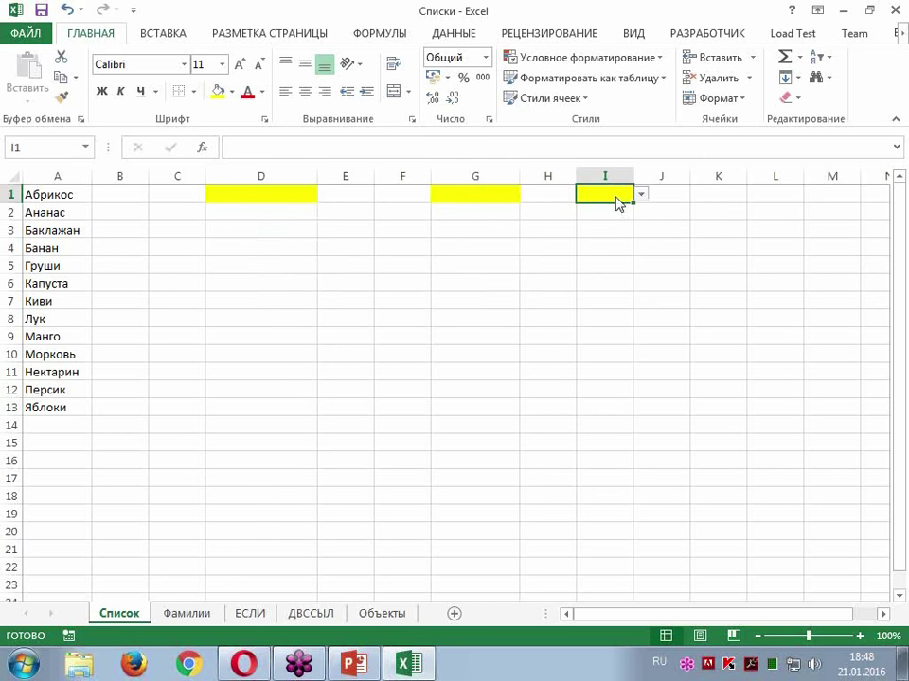
click(641, 194)
drag(634, 187, 660, 186)
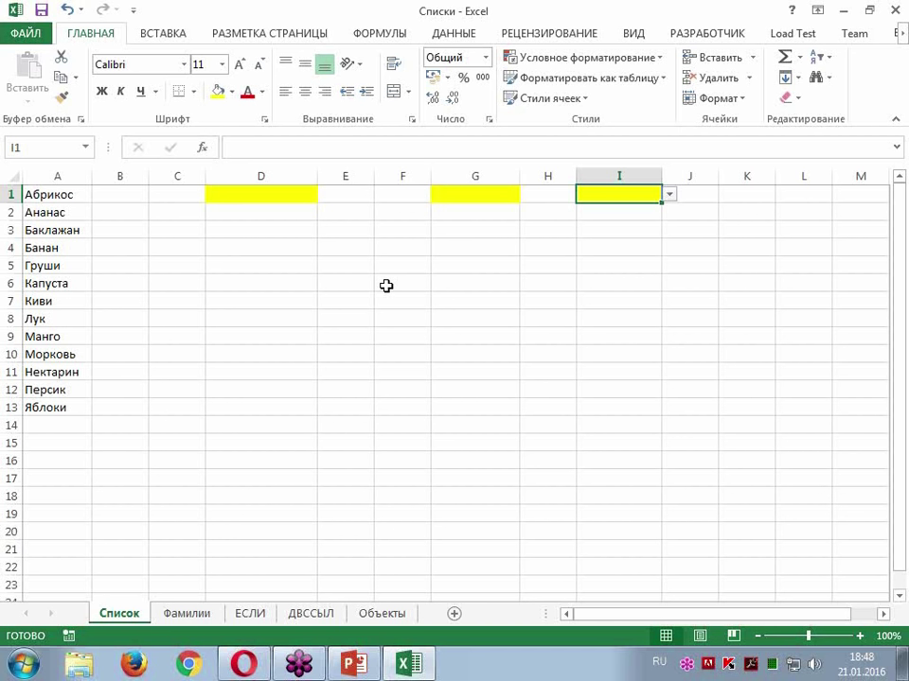
key(alt+Tab)
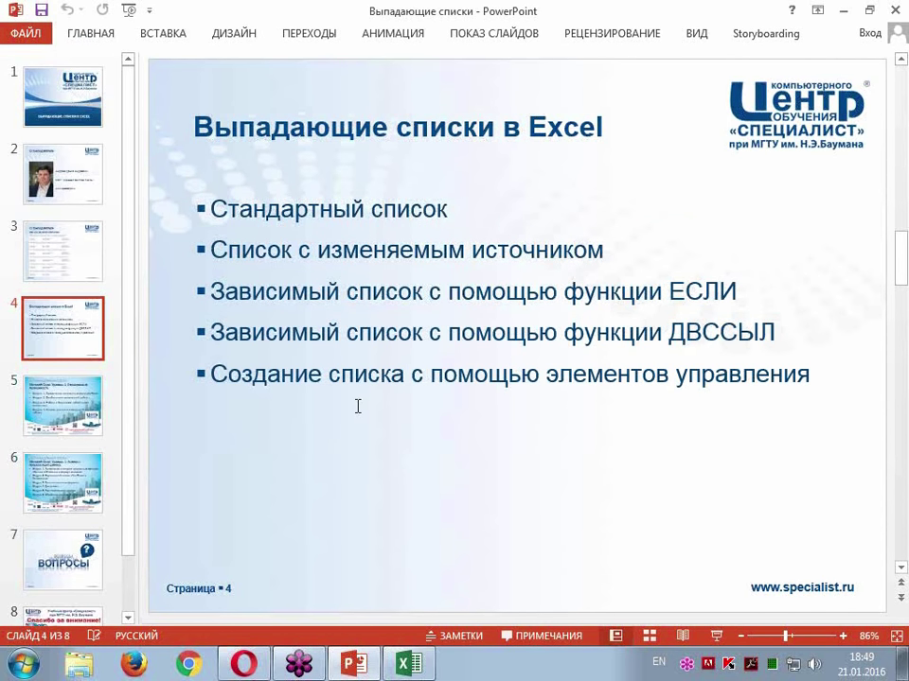
Step: Switch from the PowerPoint slide back to the Списки workbook in Excel
key(alt+Tab)
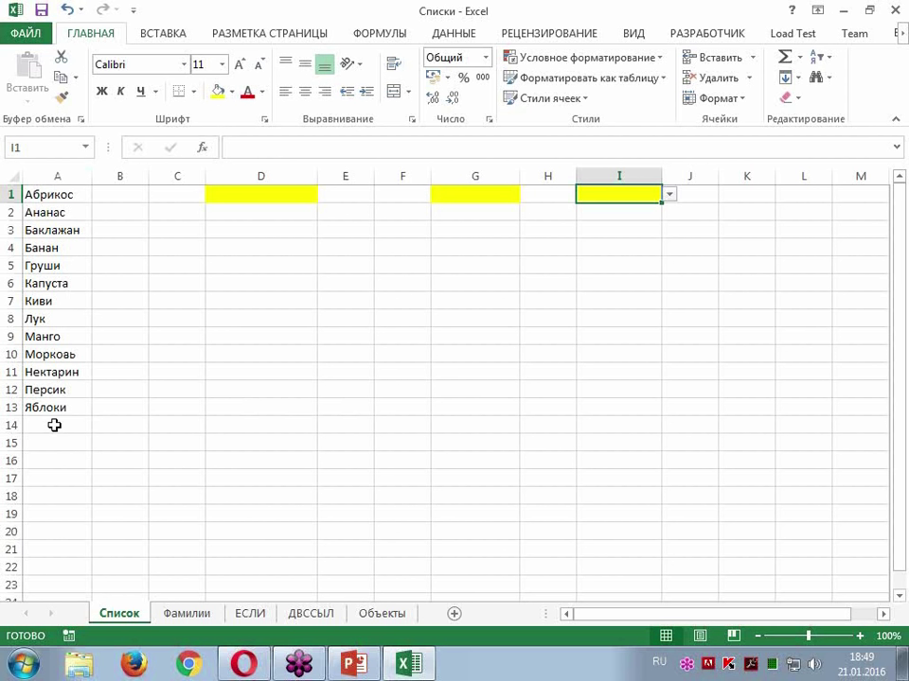
Step: Confirm that D1's data validation list source is =$A$1:$A$13, leaving it unchanged
click(264, 194)
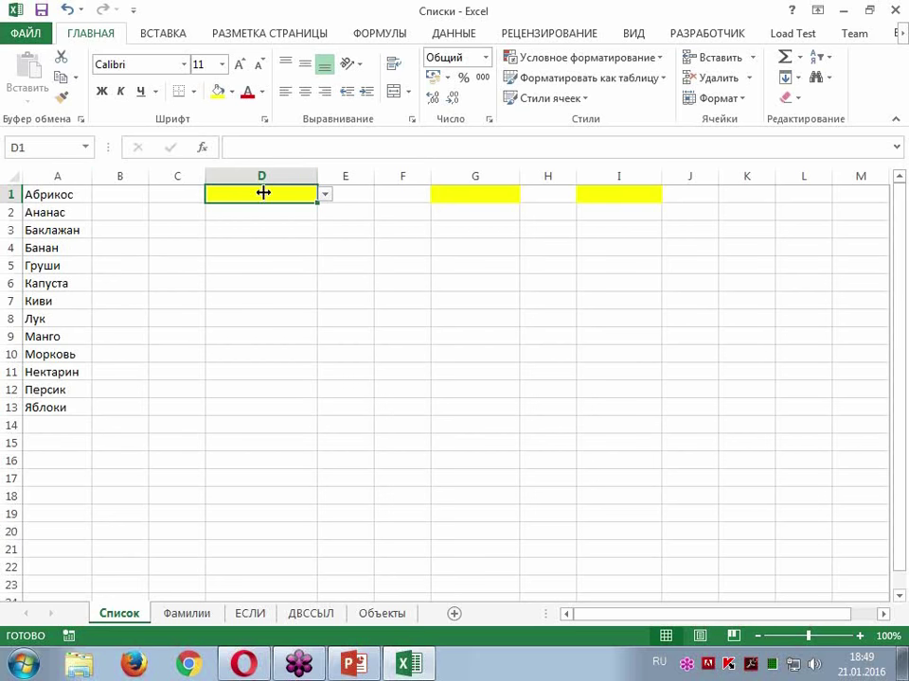
click(460, 33)
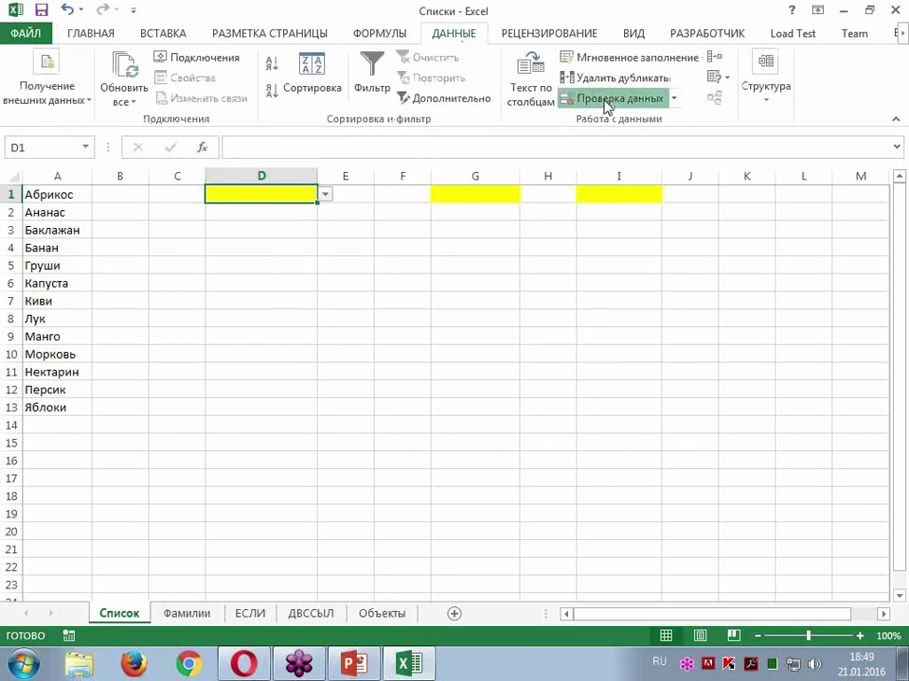
click(605, 99)
click(382, 400)
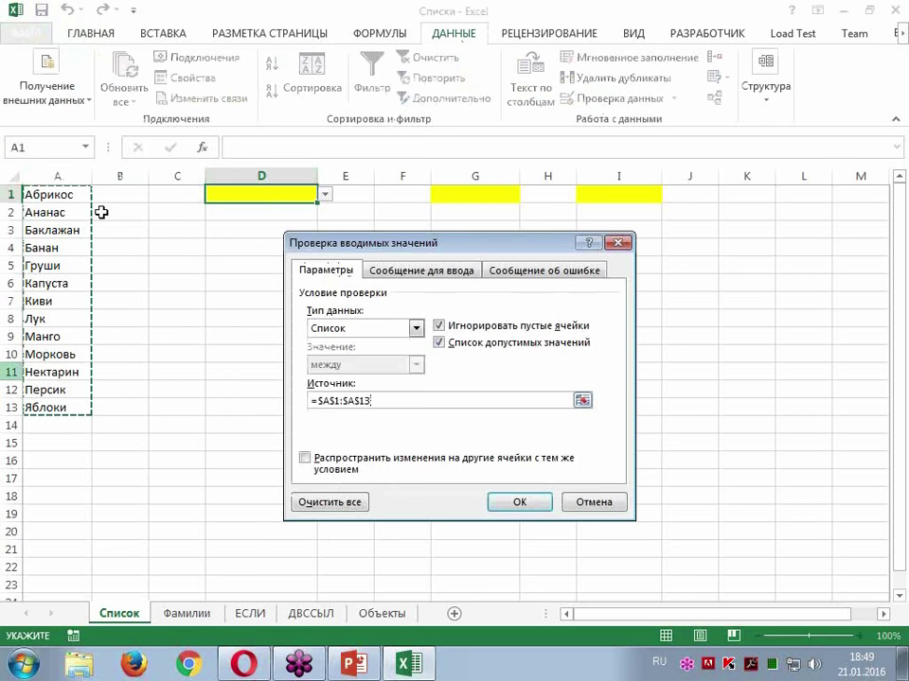
click(541, 502)
Step: Choose Банан from D1's drop-down list
click(325, 194)
click(290, 243)
click(55, 425)
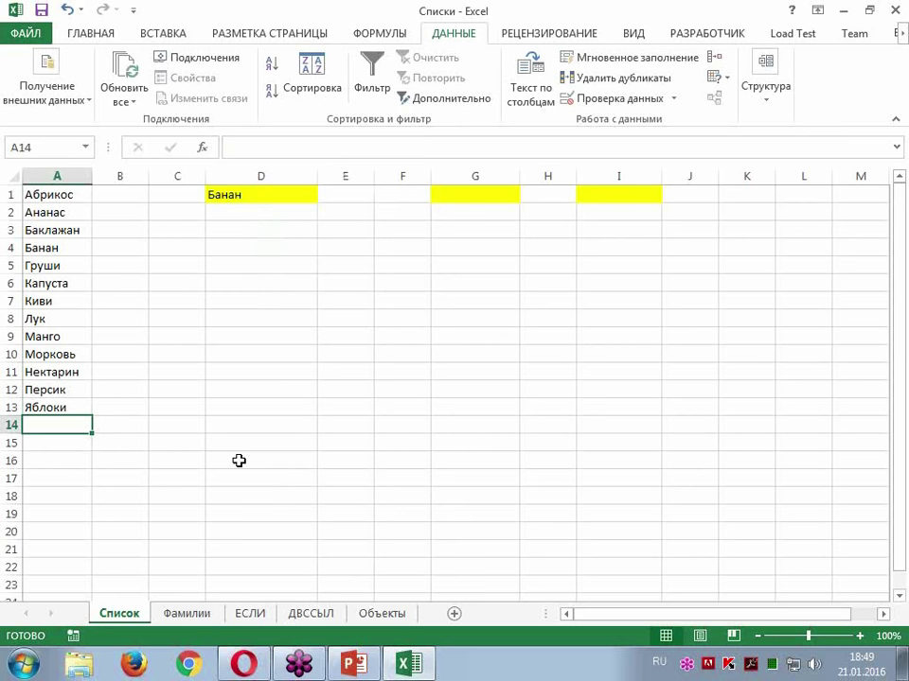
text(О)
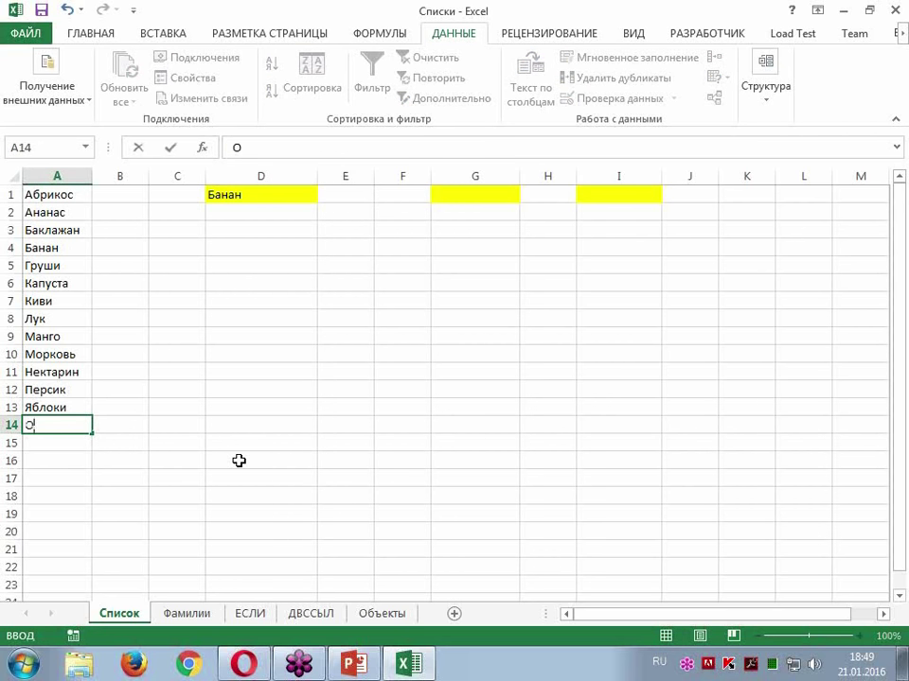
text(г)
text(урец)
key(Return)
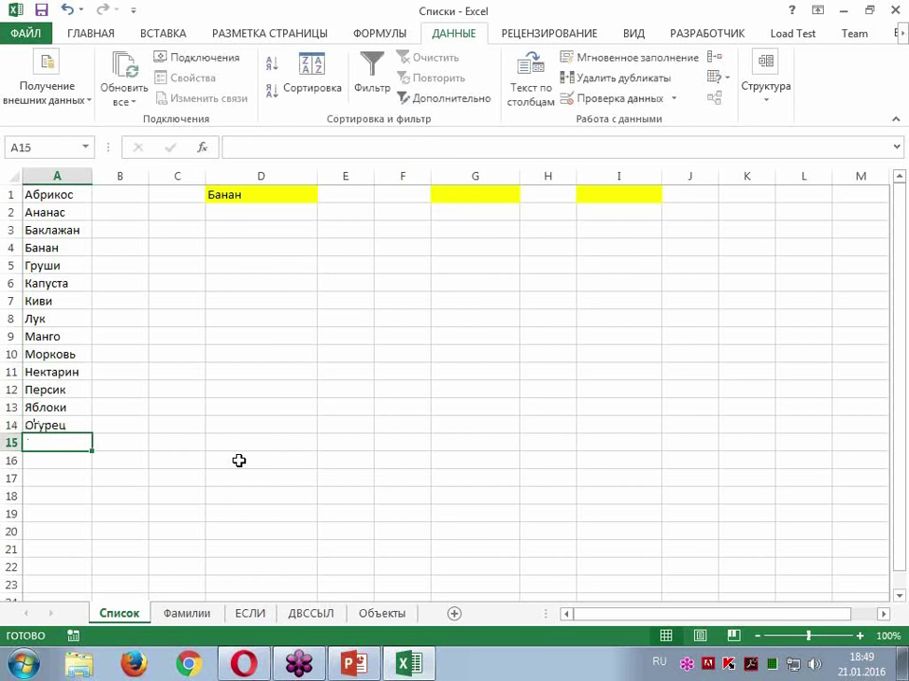
click(284, 178)
click(311, 197)
click(325, 194)
drag(326, 261, 326, 281)
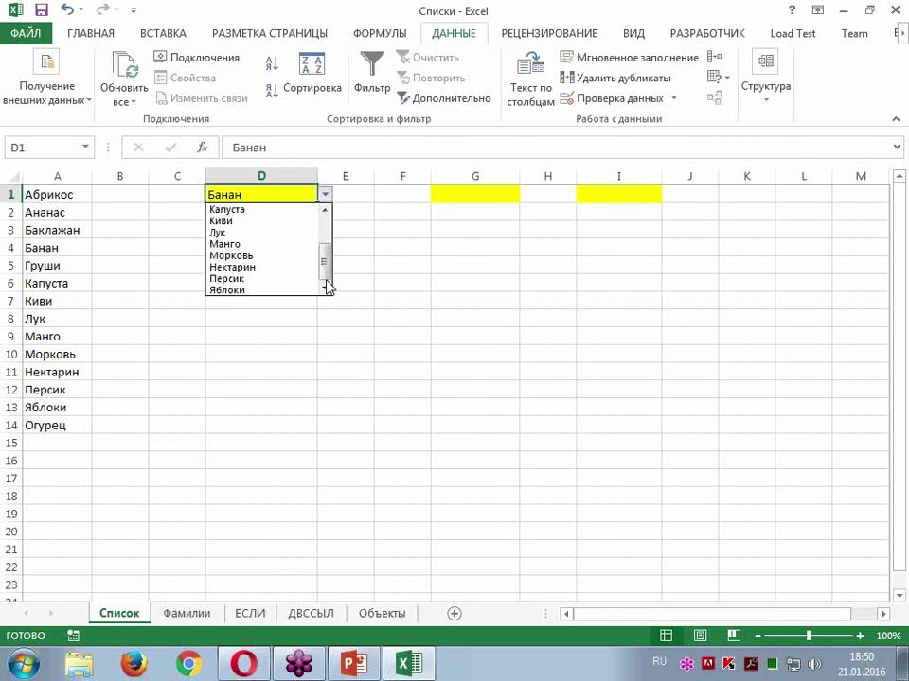
click(329, 195)
click(329, 196)
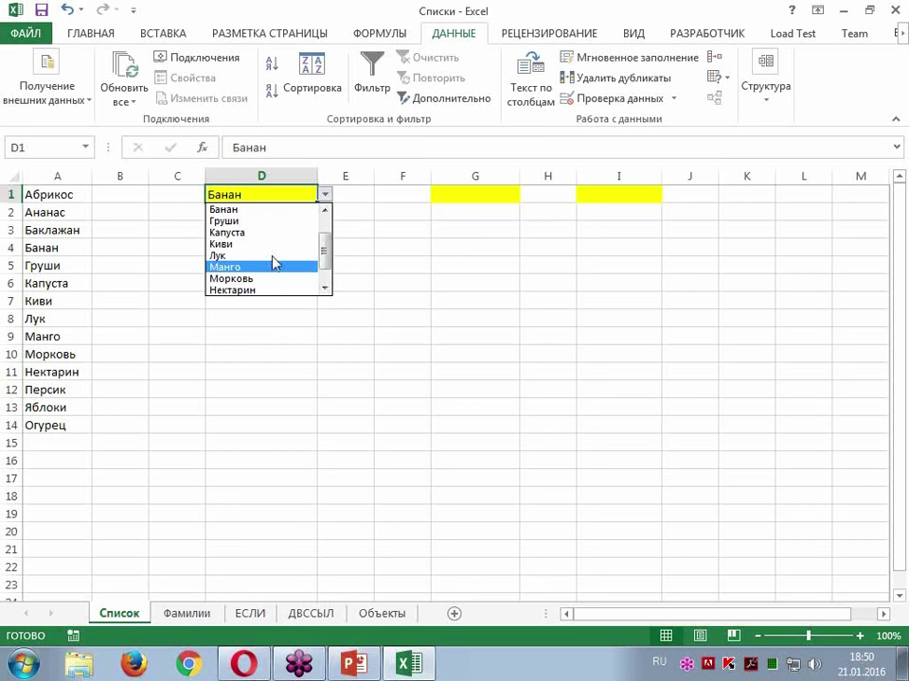
mouse_move(324, 254)
mouse_down()
mouse_move(326, 279)
mouse_move(321, 204)
mouse_up()
click(325, 194)
click(59, 429)
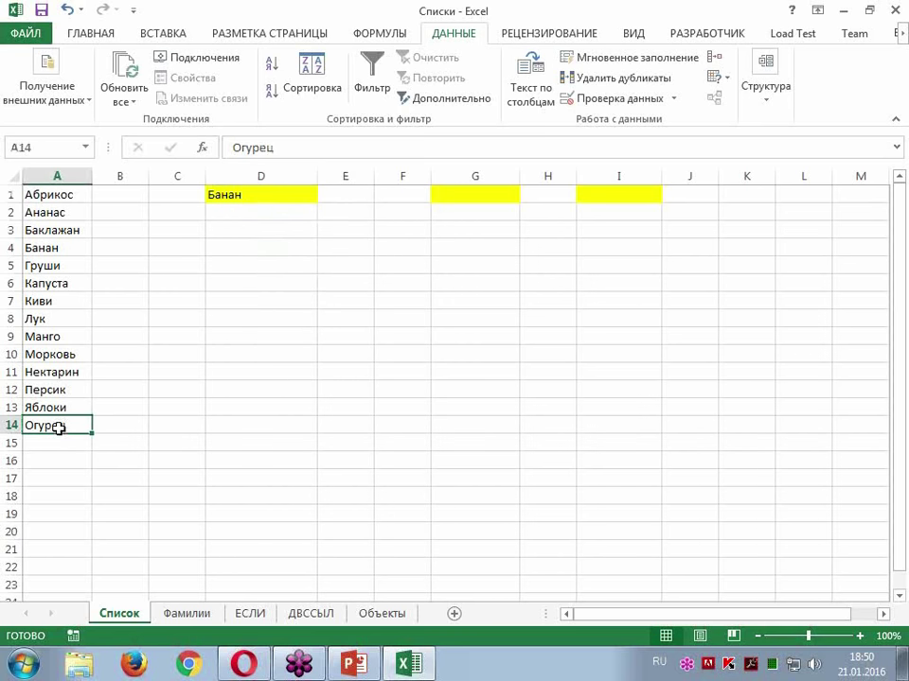
key(Delete)
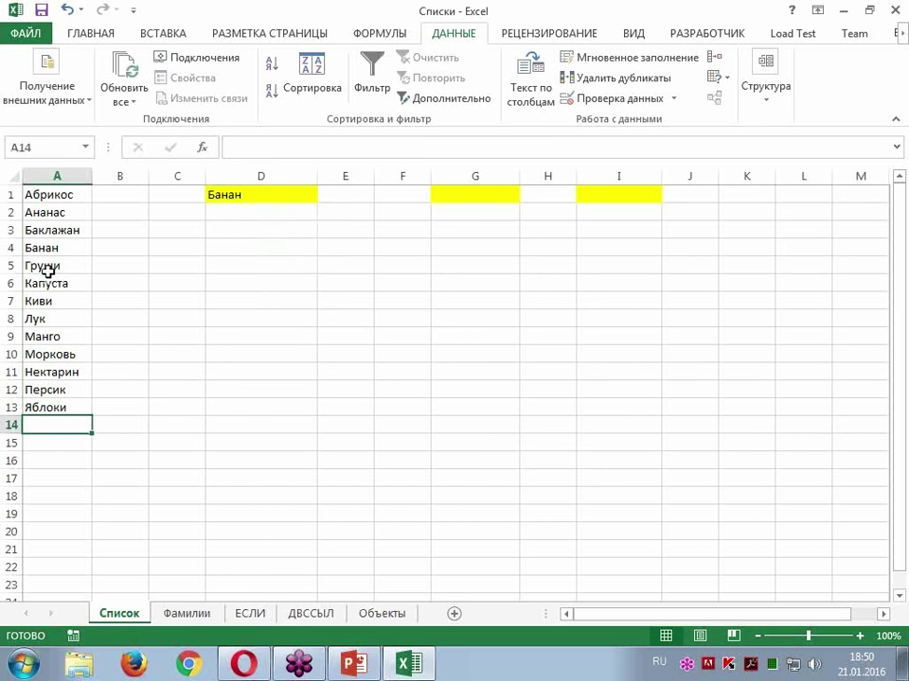
Step: Open Вставка > Таблица for the fruit range A1:A13, with the headers option unchecked
click(48, 268)
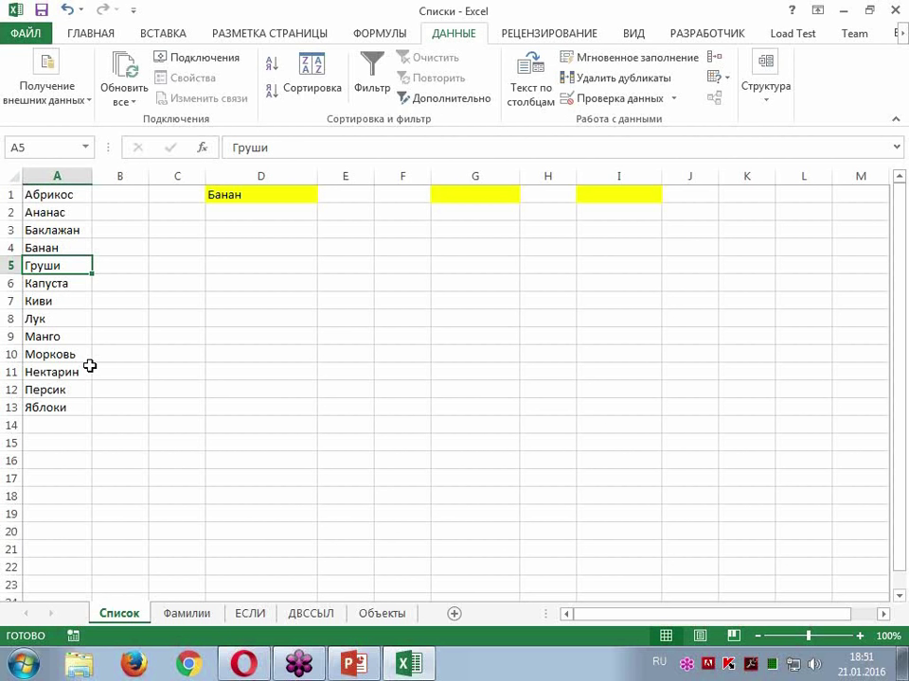
click(170, 40)
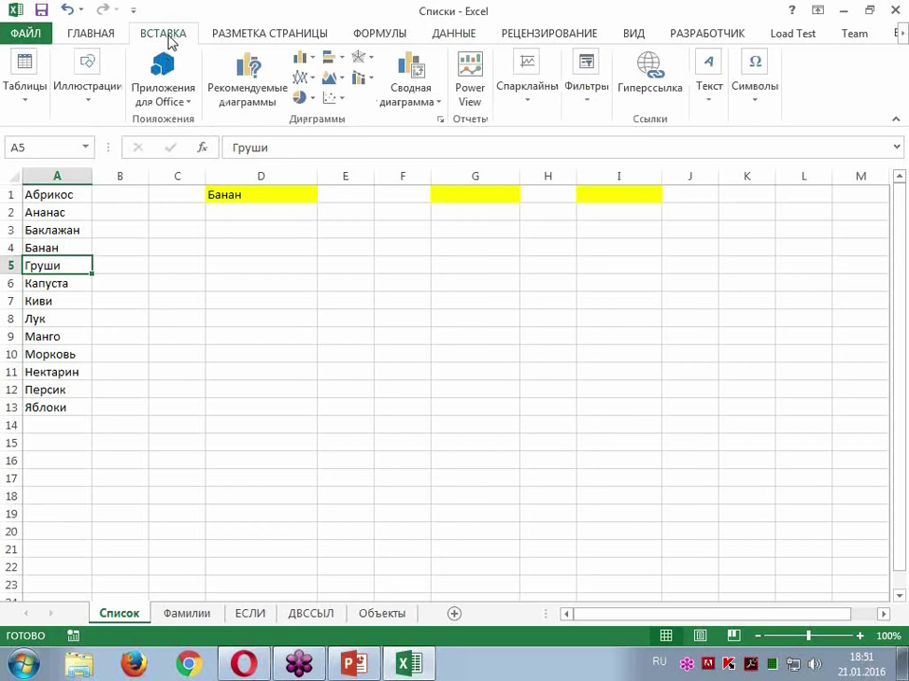
click(28, 99)
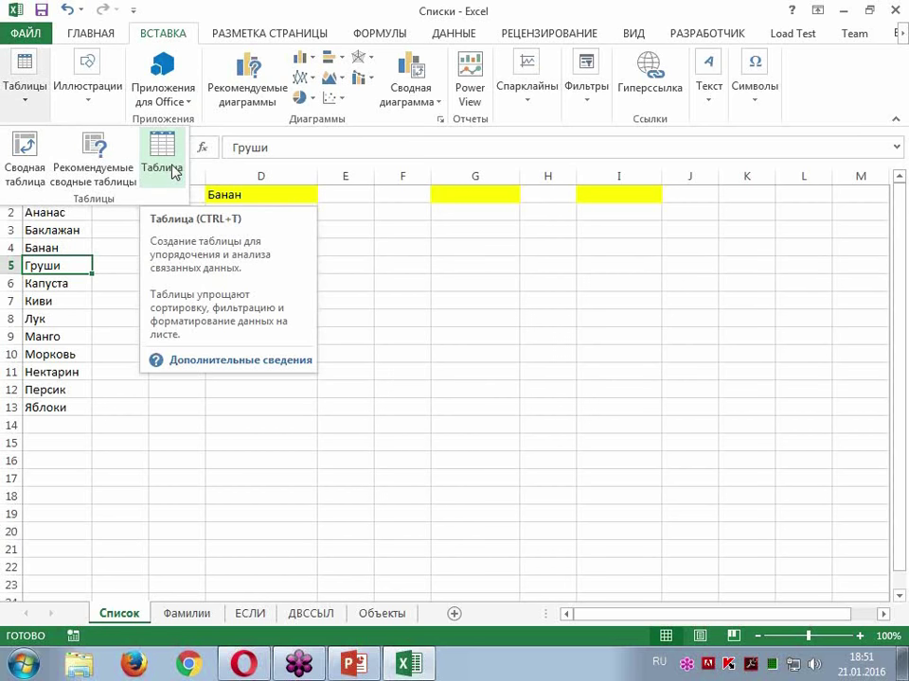
click(162, 29)
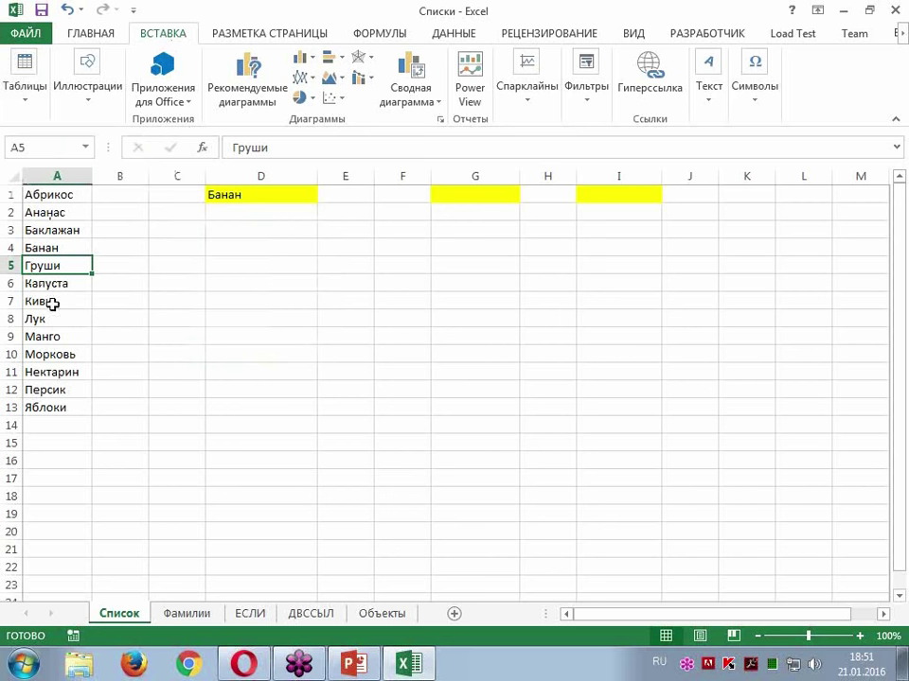
click(33, 106)
click(159, 168)
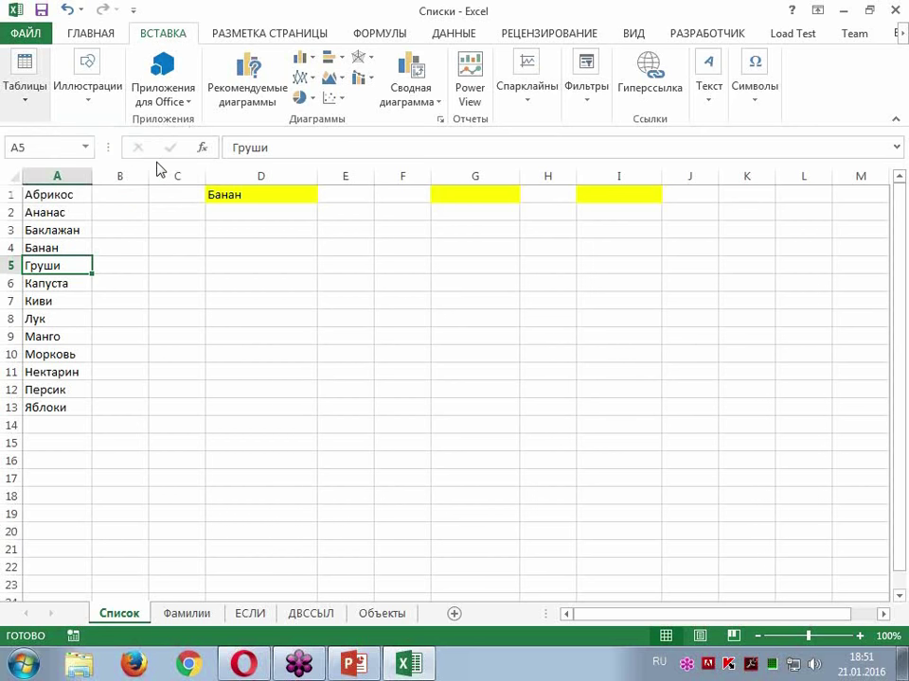
drag(459, 327, 430, 297)
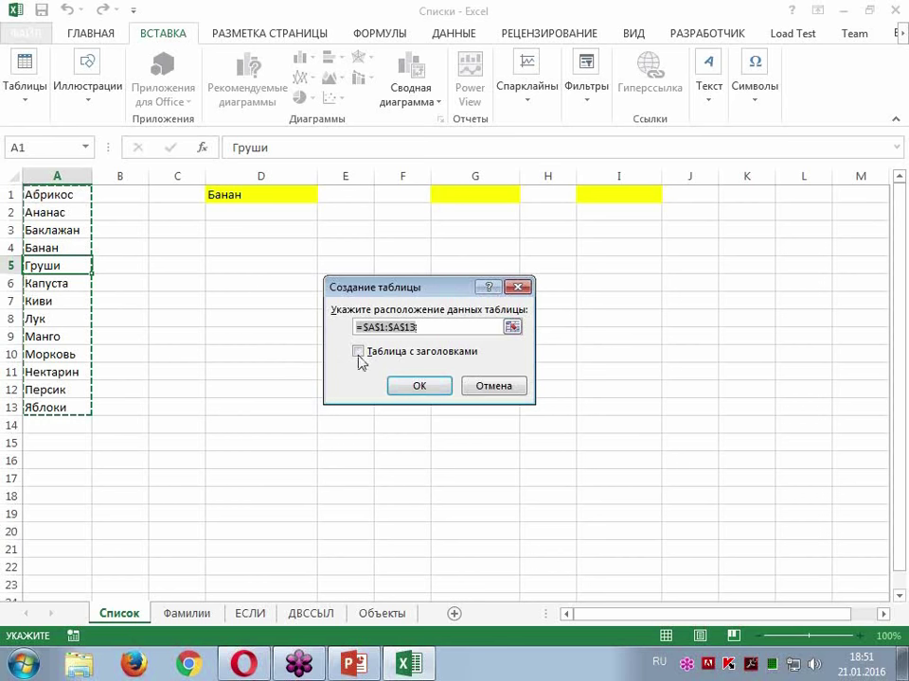
Step: Create the table headed Столбец1, then enter Огурец in A15 to extend it
click(422, 388)
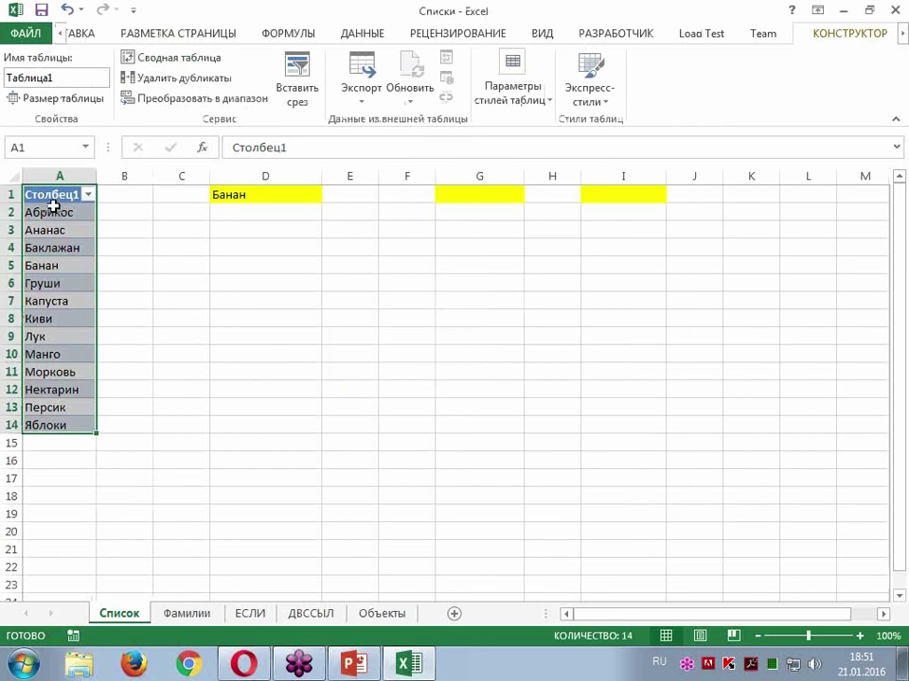
click(57, 230)
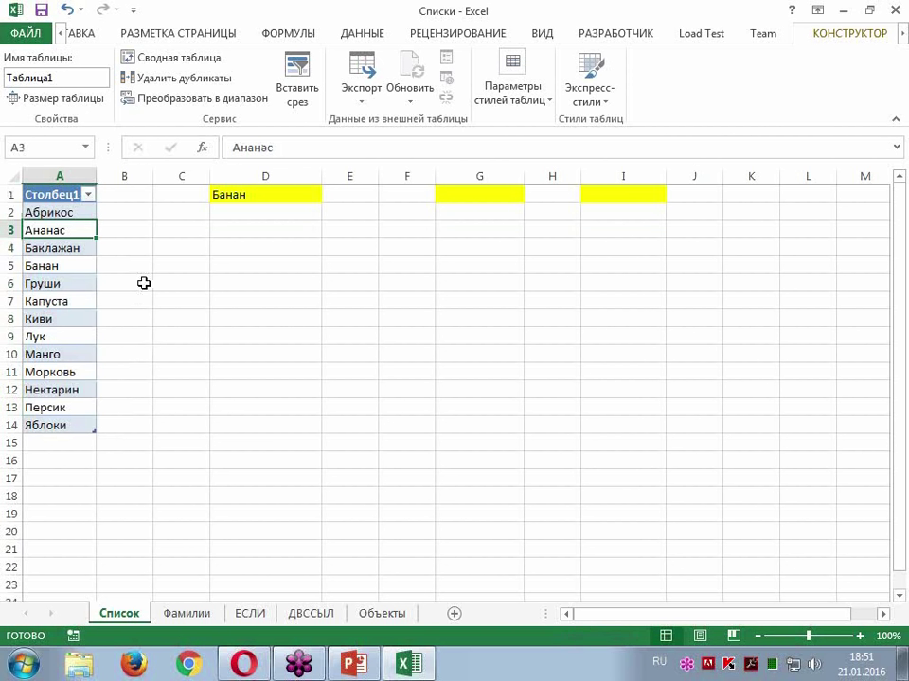
click(57, 442)
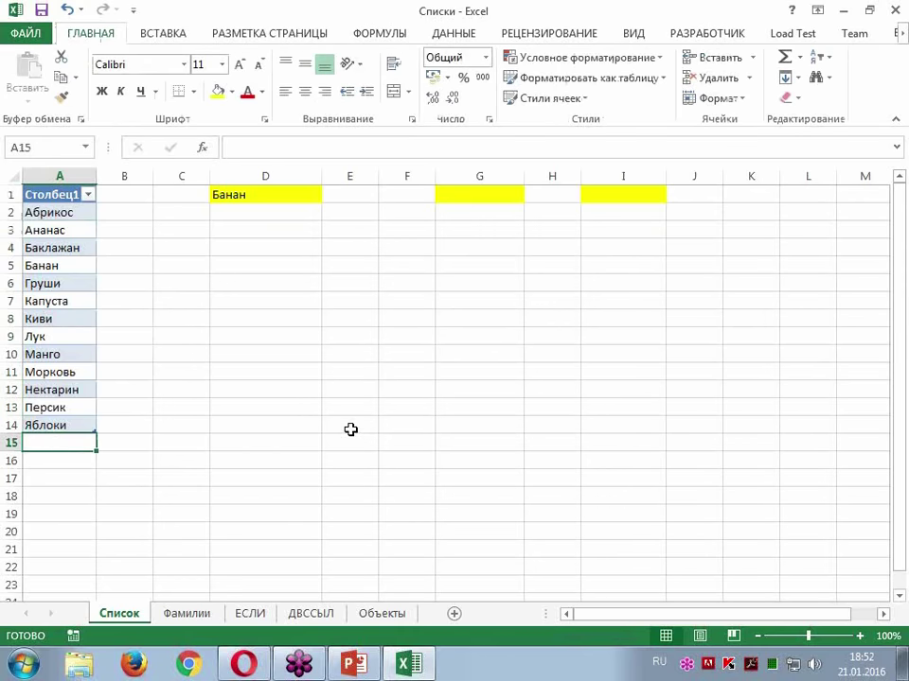
text(Огуре)
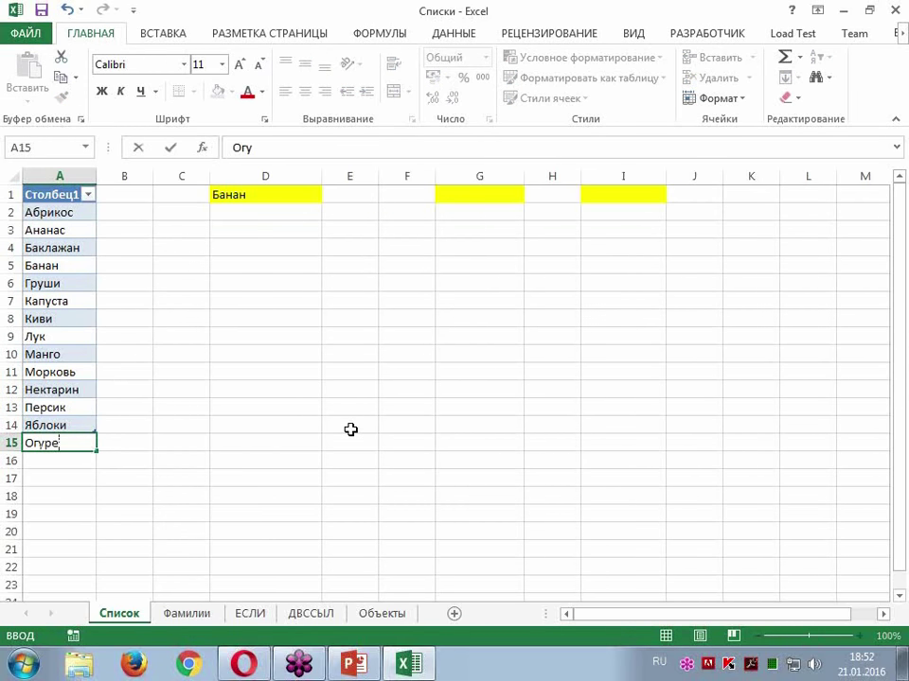
text(ц)
key(Return)
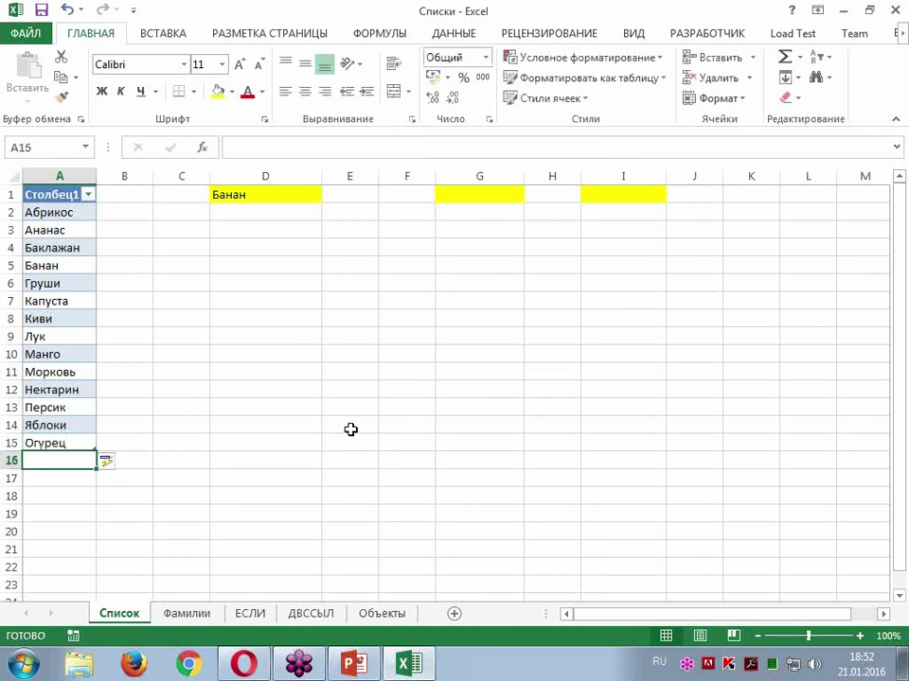
click(260, 195)
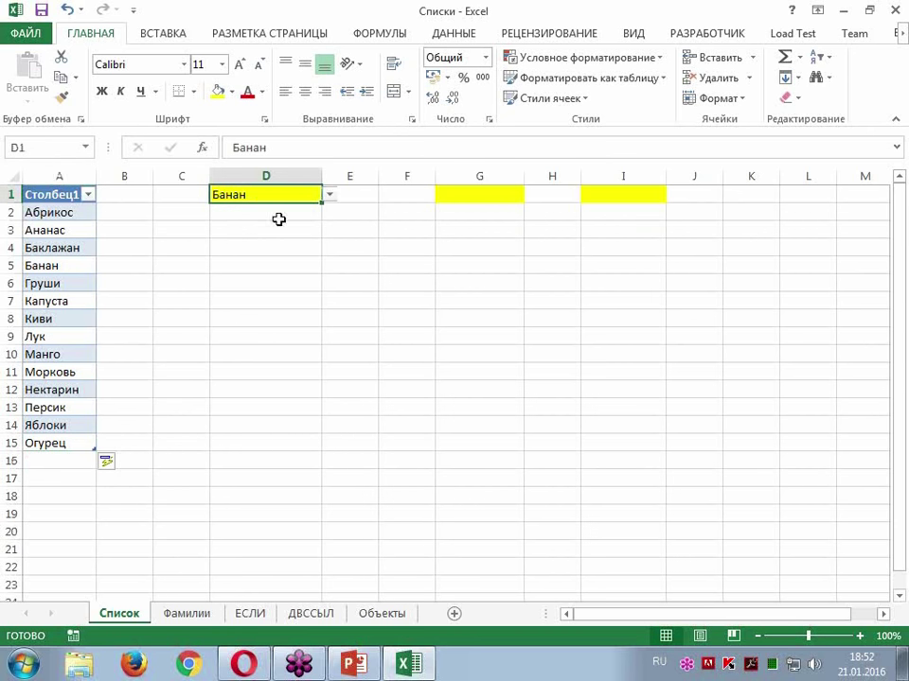
Step: Choose Огурец from the bottom of D1's list, then clear Капуста from A7
click(329, 194)
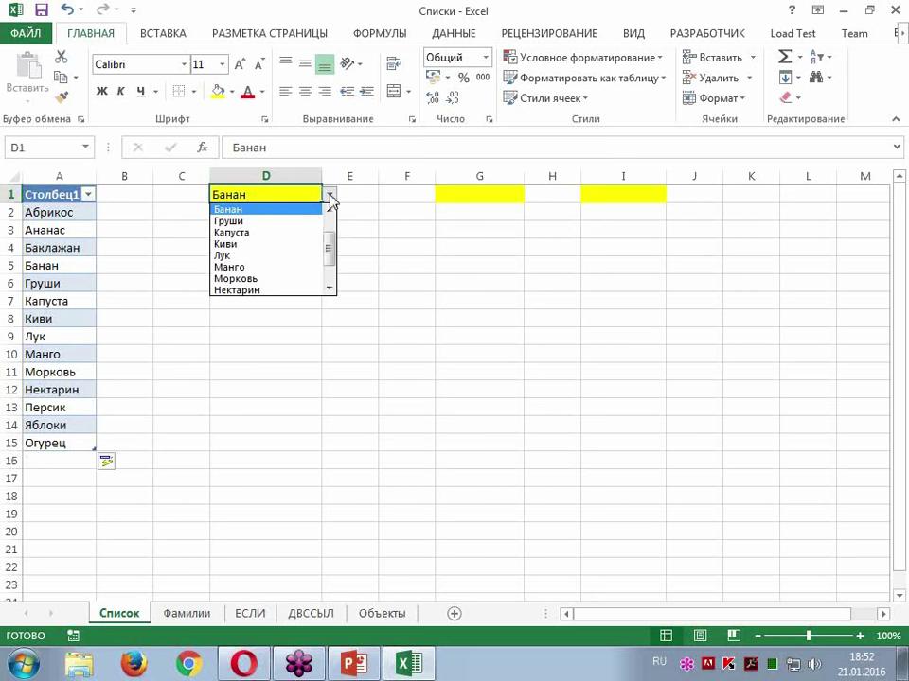
drag(330, 248, 331, 274)
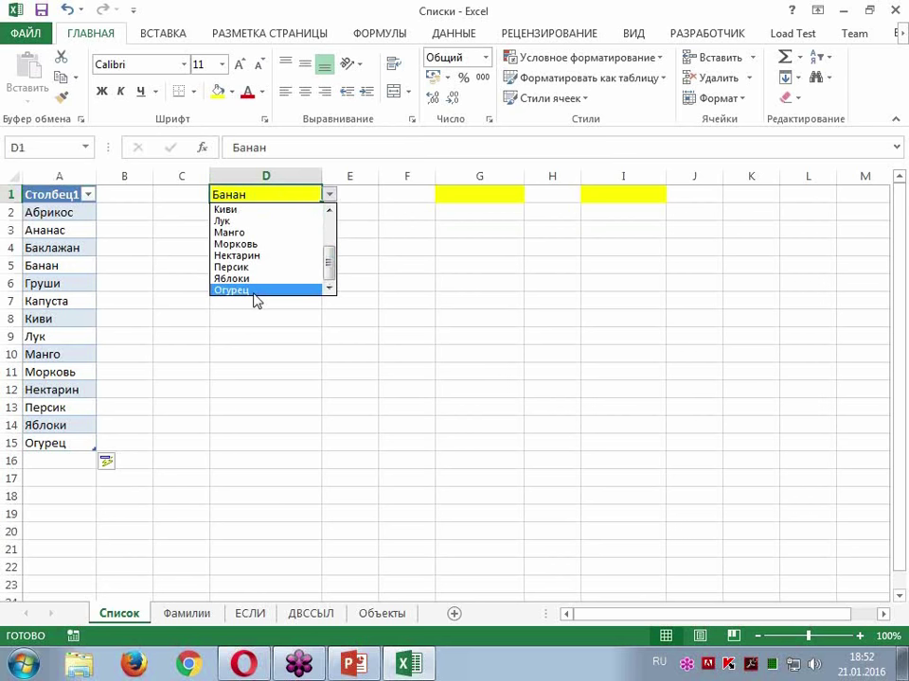
click(254, 296)
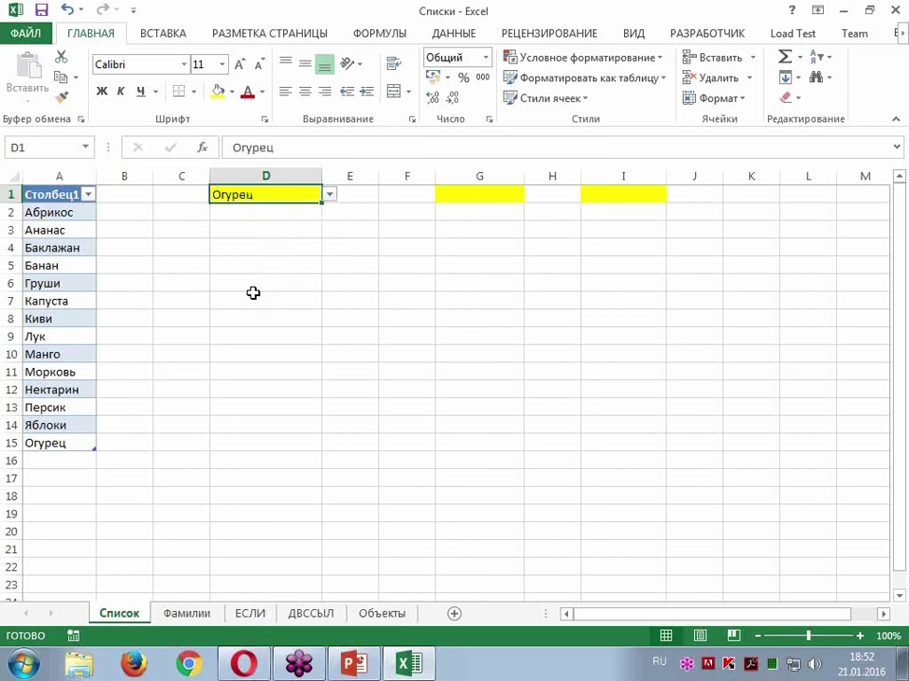
click(63, 301)
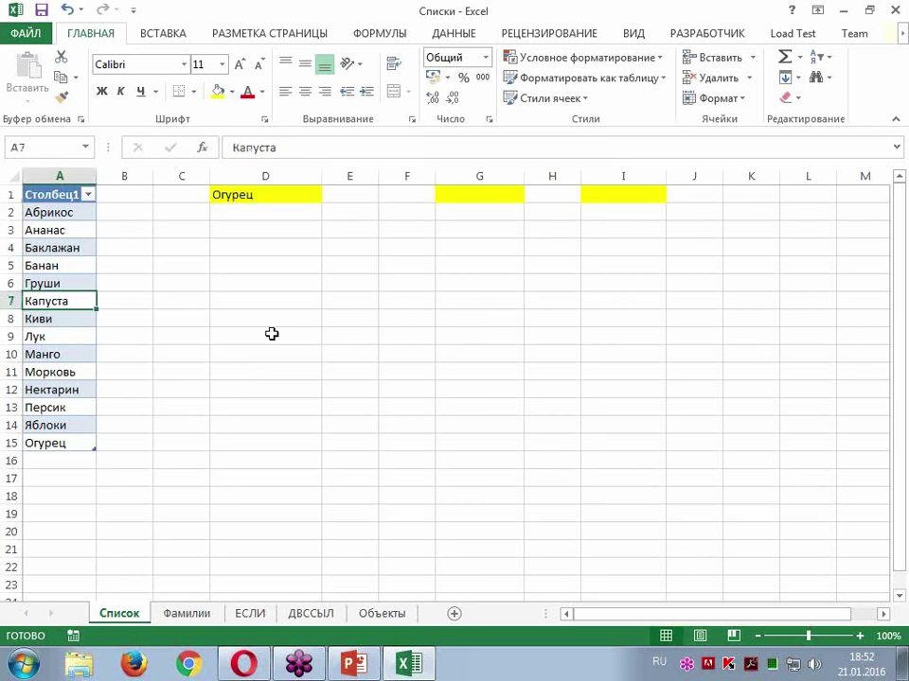
key(Delete)
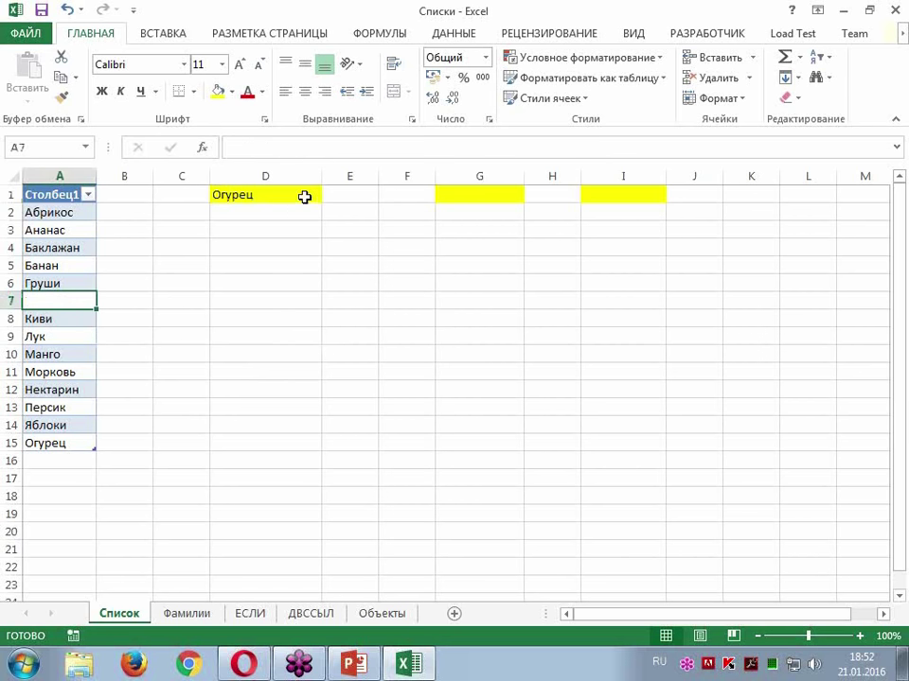
Step: Open D1's drop-down to see the blank entry left by the cleared Капуста cell
click(304, 197)
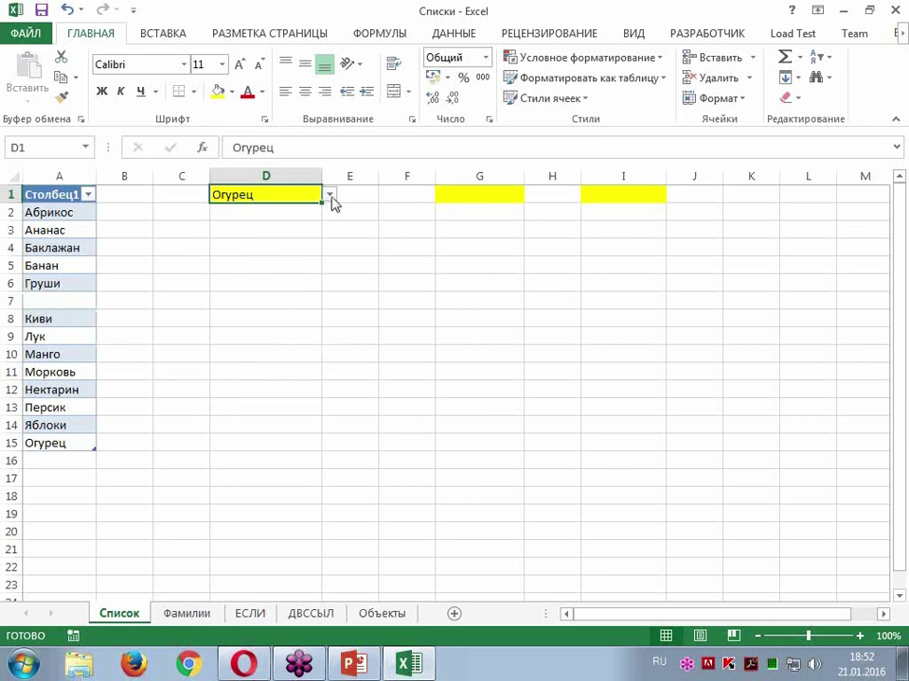
click(330, 195)
scroll(331, 245, up, 3)
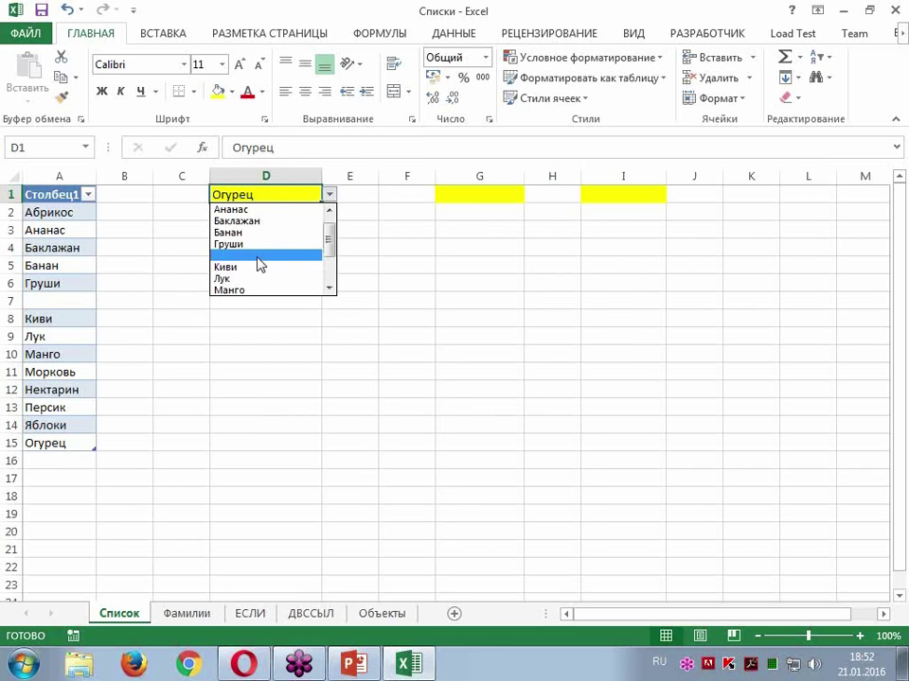
click(329, 196)
Step: Delete the empty row 7 from the fruit table
click(38, 301)
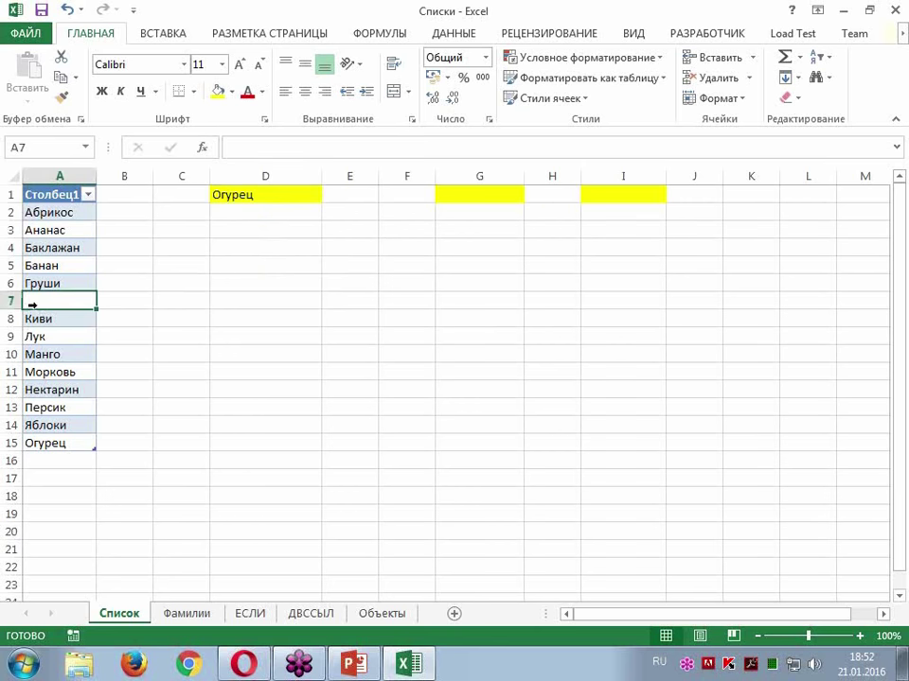
click(9, 299)
right_click(9, 299)
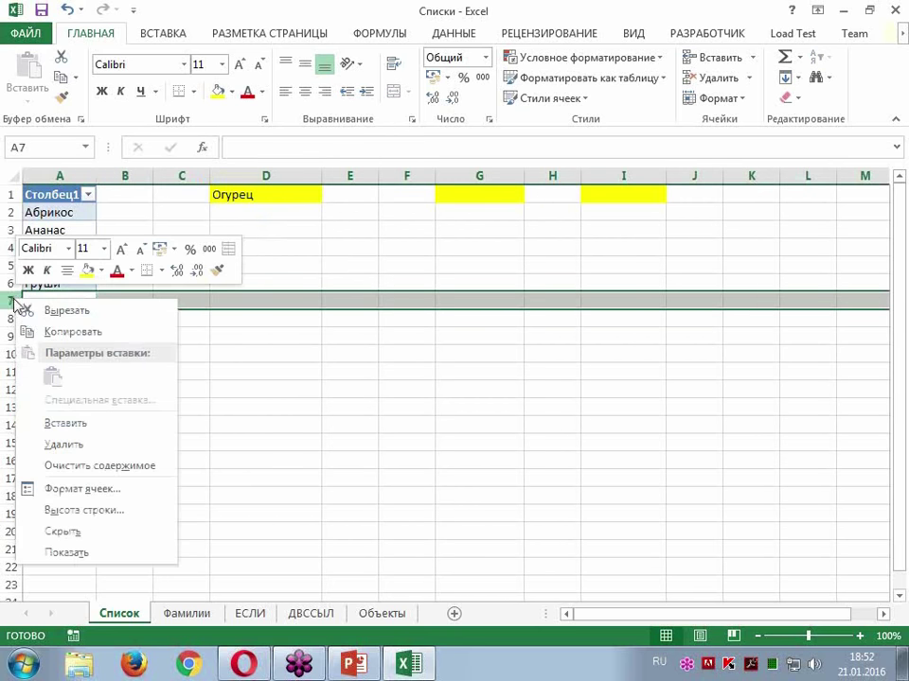
click(55, 445)
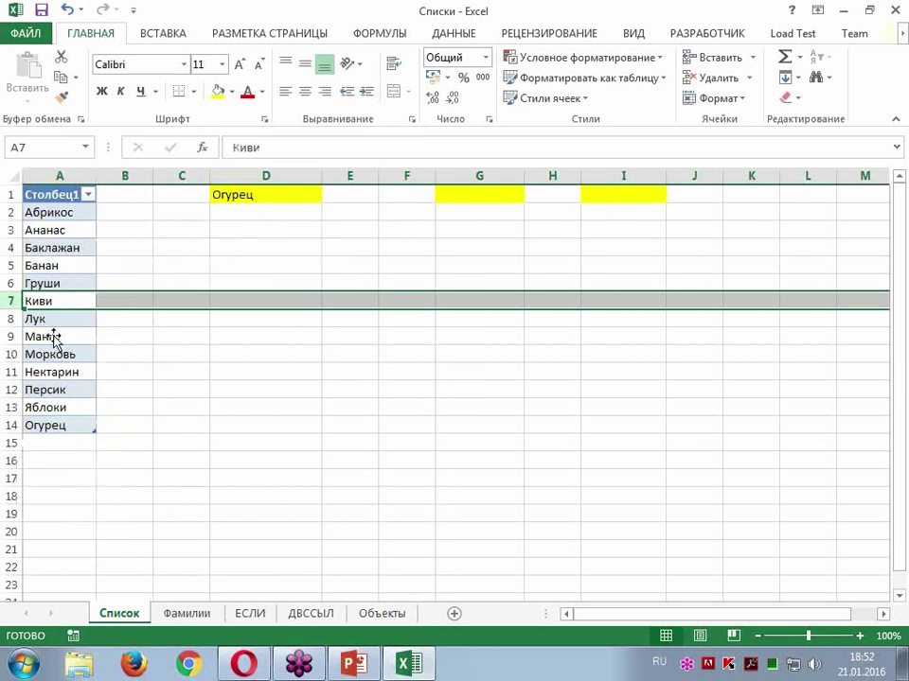
click(53, 302)
Step: Reopen D1's list to confirm the blank entry is gone, then go to the Фамилии sheet
click(258, 195)
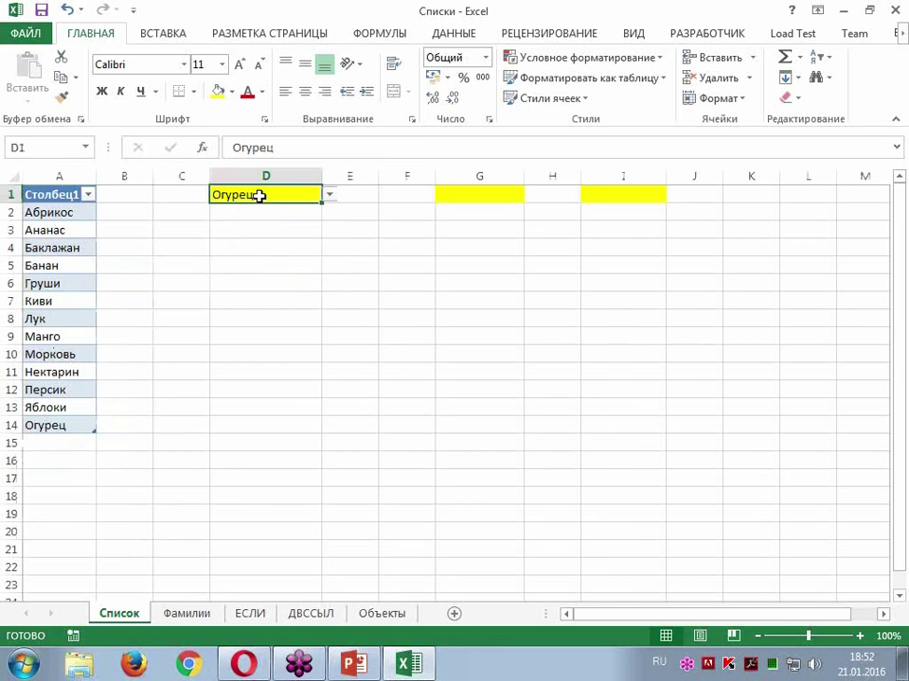
click(329, 195)
mouse_move(331, 265)
mouse_down()
mouse_move(334, 214)
mouse_move(335, 280)
mouse_up()
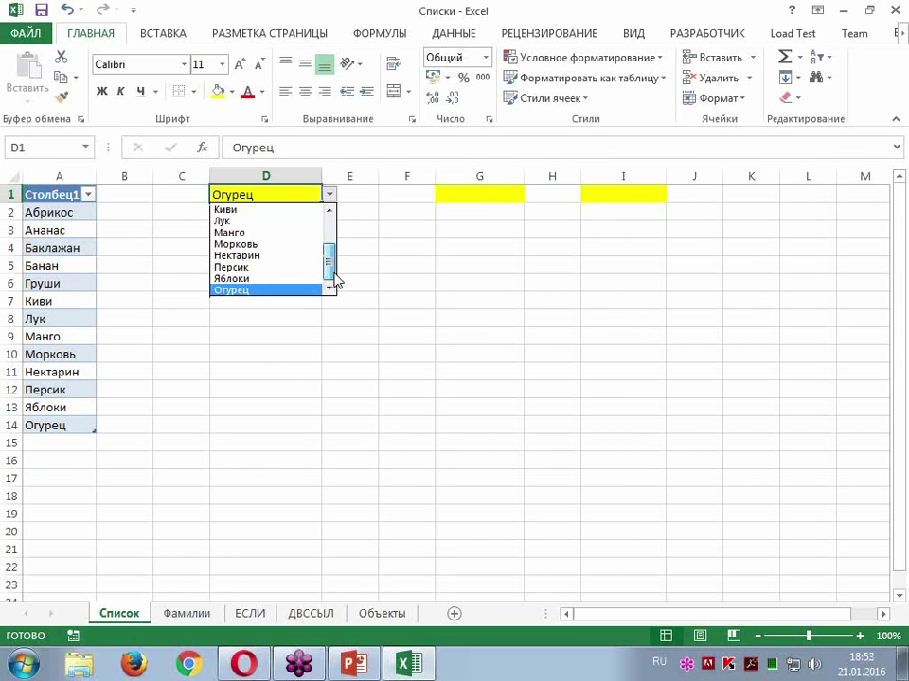
click(327, 195)
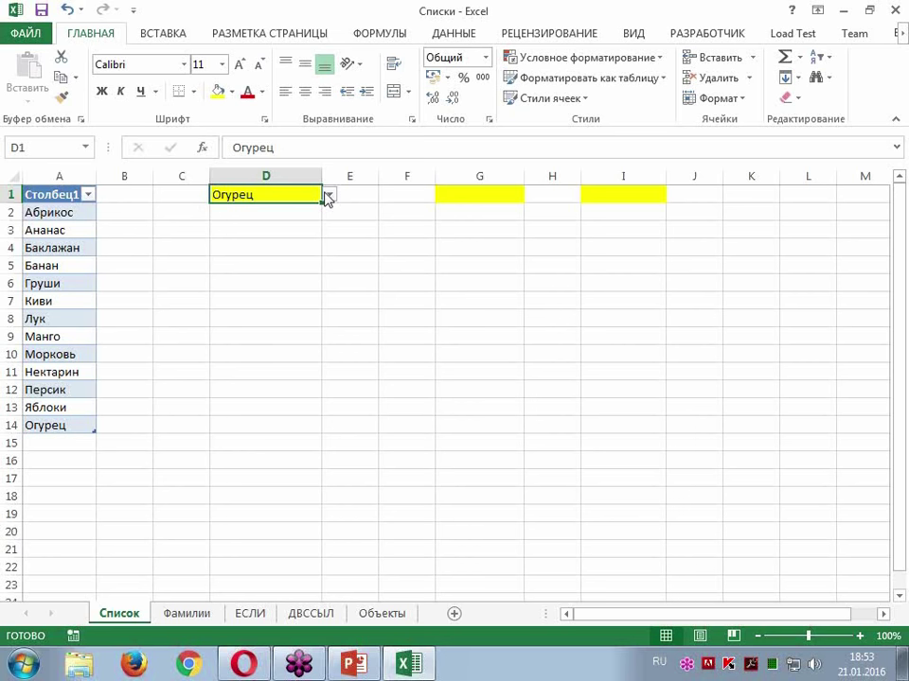
click(187, 613)
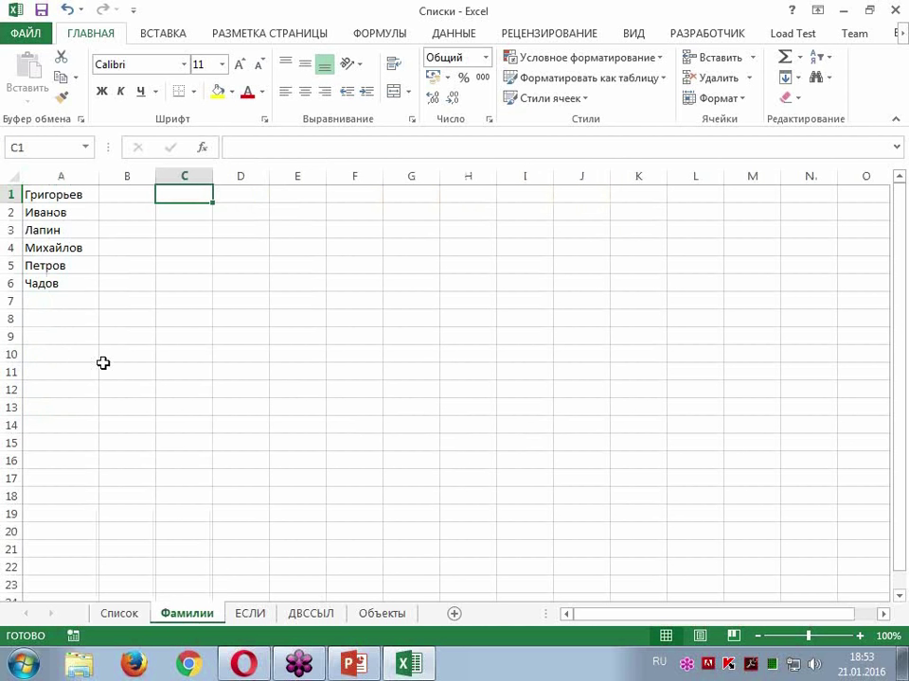
Step: On the Список sheet, delete the yellow columns G through I
click(122, 614)
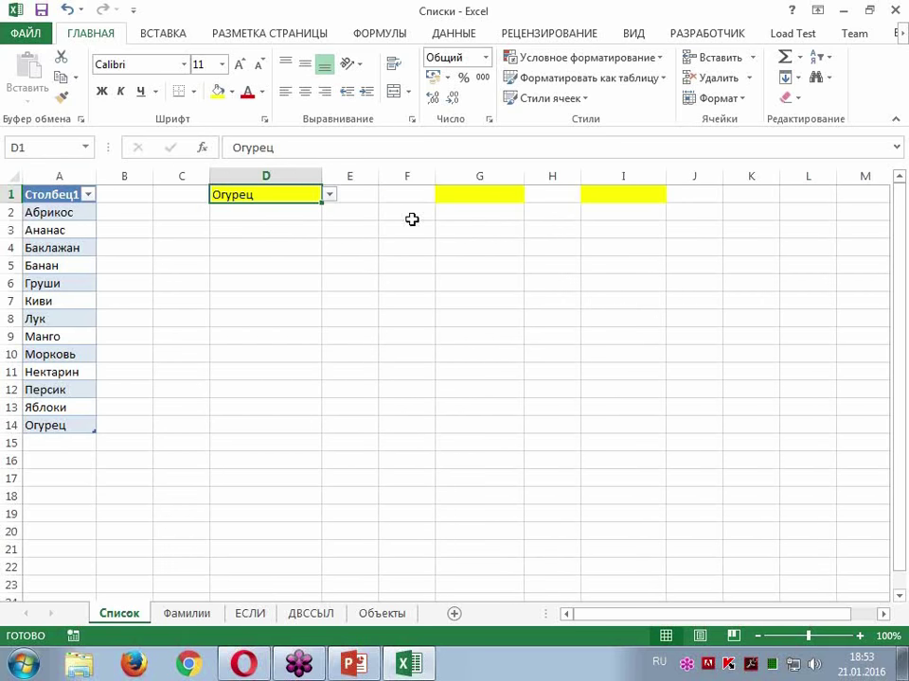
drag(478, 176, 623, 176)
right_click(549, 176)
click(590, 367)
key(Left)
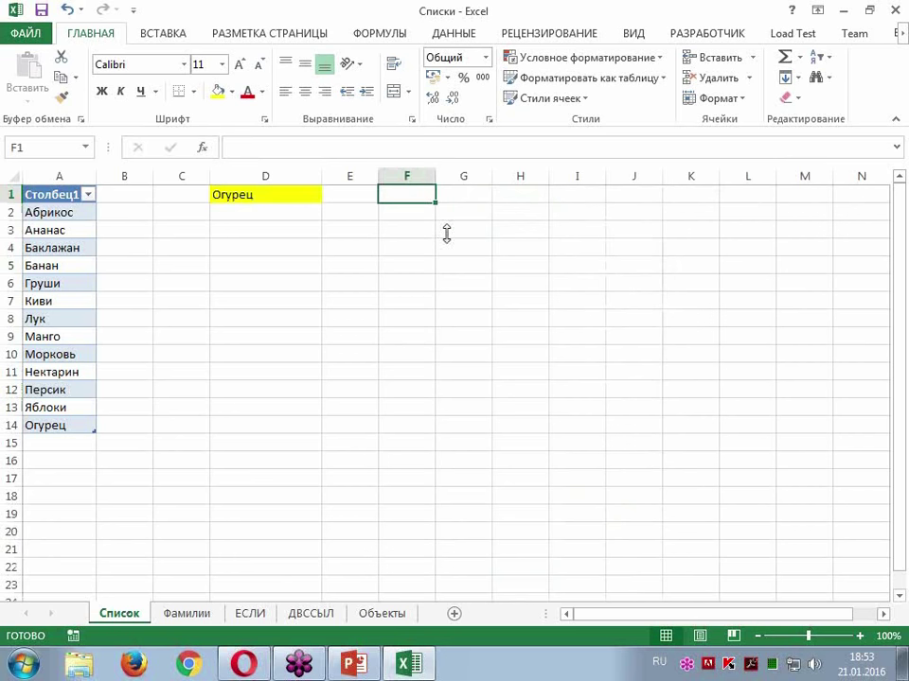
Step: Give F1 a Список validation whose source is the surnames in Фамилии!$A$1:$A$6
click(463, 36)
click(609, 99)
drag(504, 213, 576, 241)
click(426, 324)
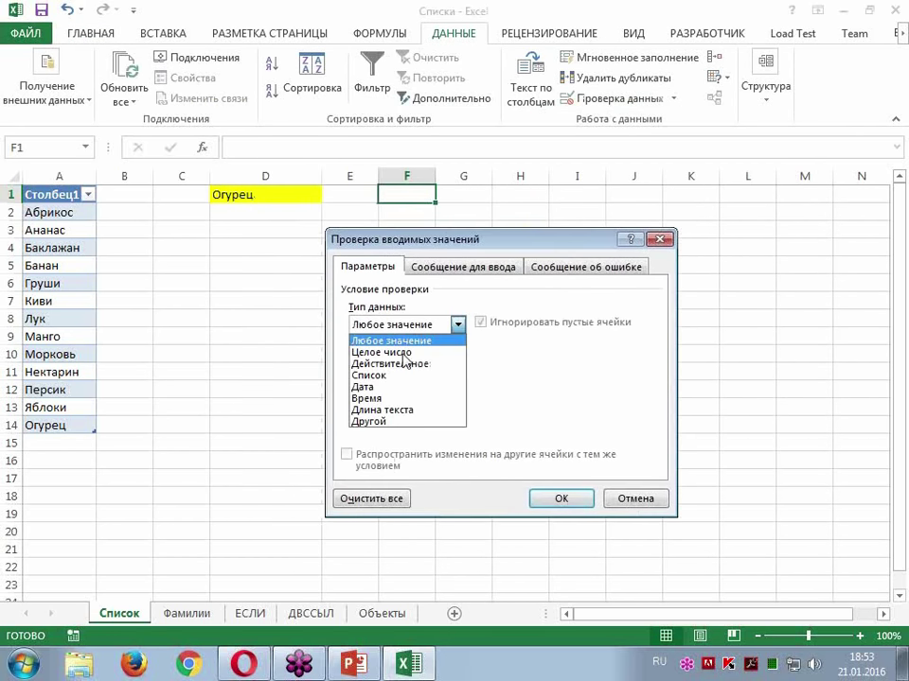
click(377, 377)
click(370, 396)
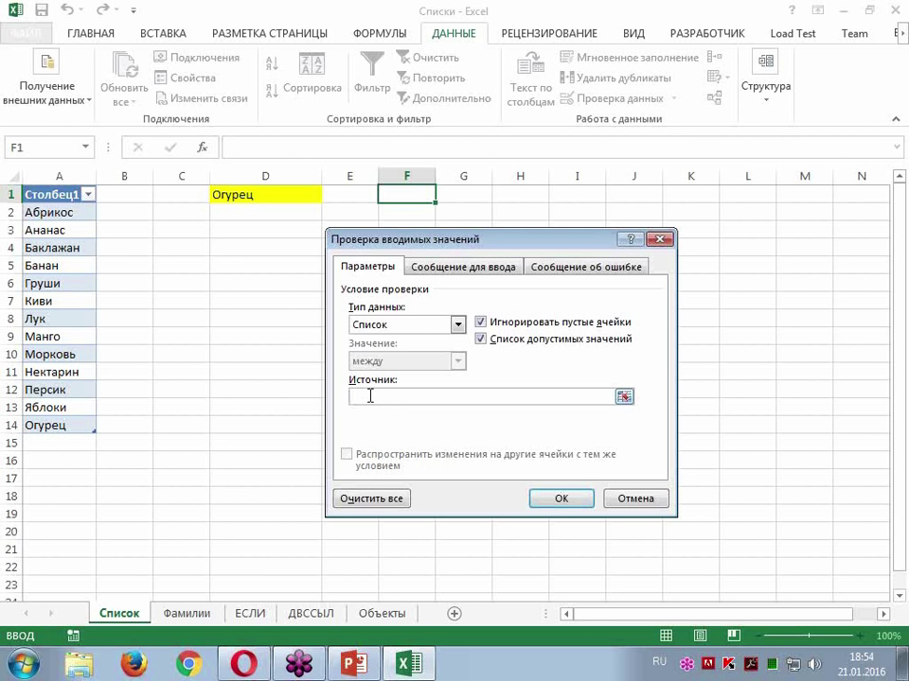
click(195, 617)
drag(55, 199, 45, 284)
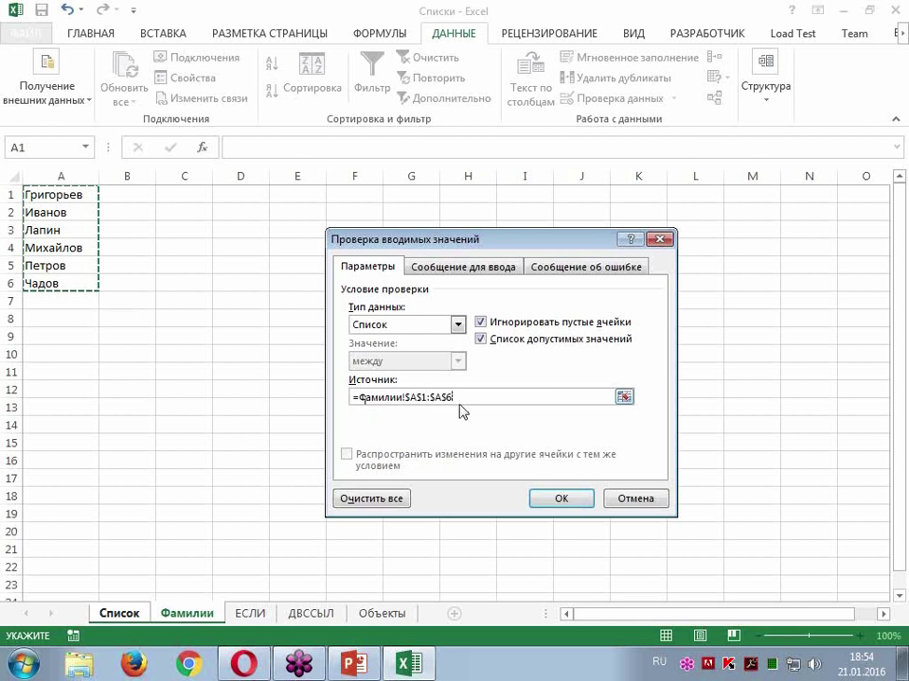
text(;)
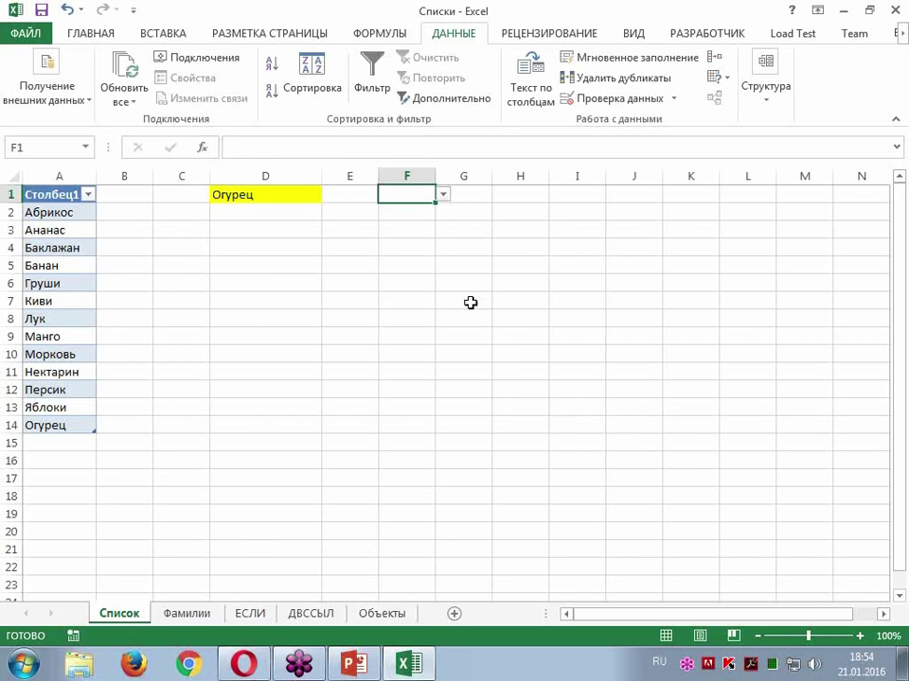
Step: Widen column F and pick a surname from F1's new drop-down
drag(435, 178, 483, 178)
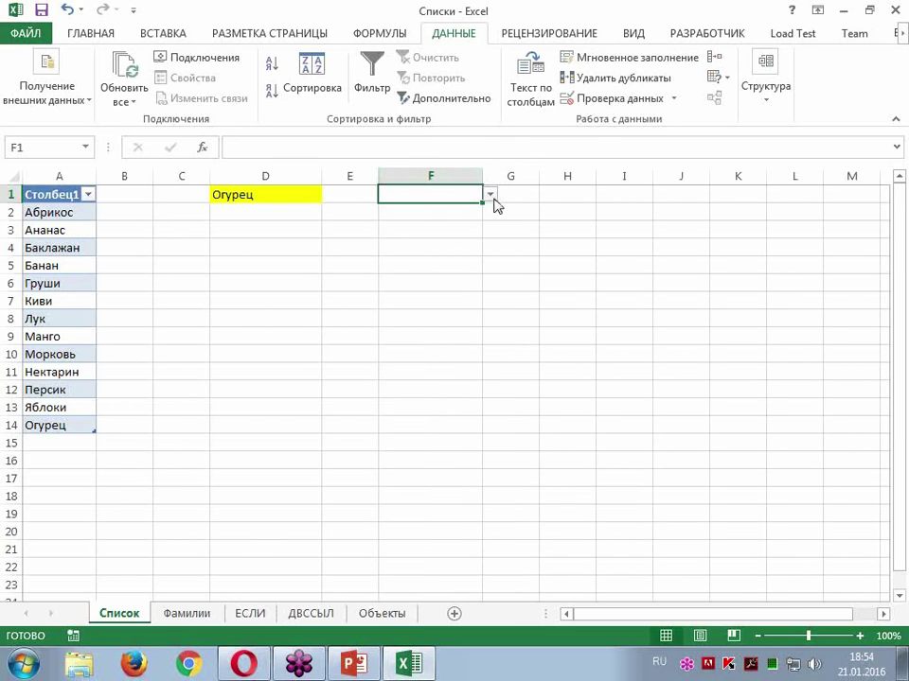
click(490, 194)
click(450, 245)
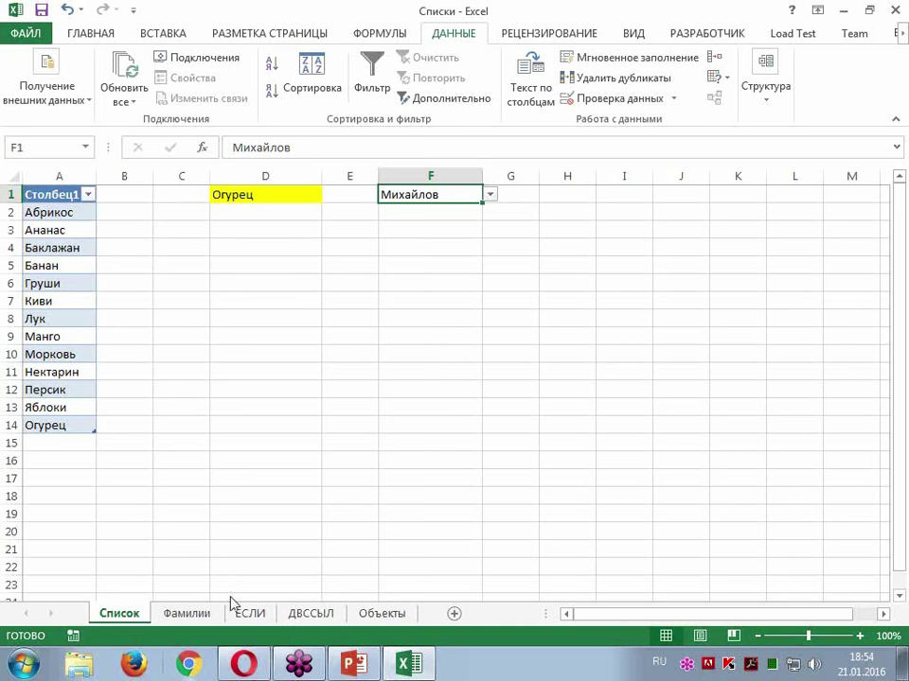
Step: Rename the Фамилии sheet to Сотрудники
click(193, 617)
right_click(192, 617)
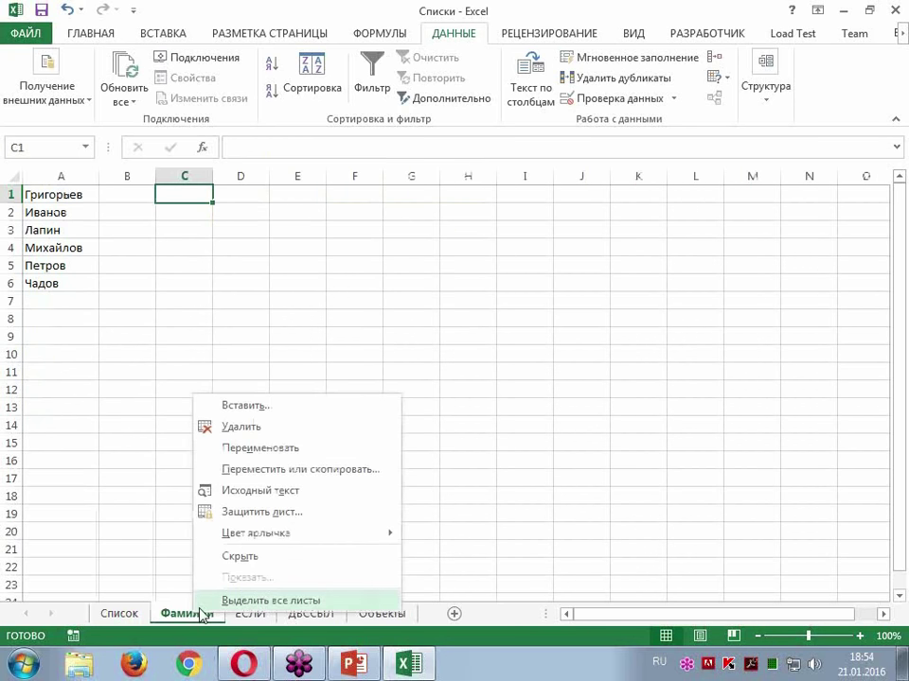
click(280, 454)
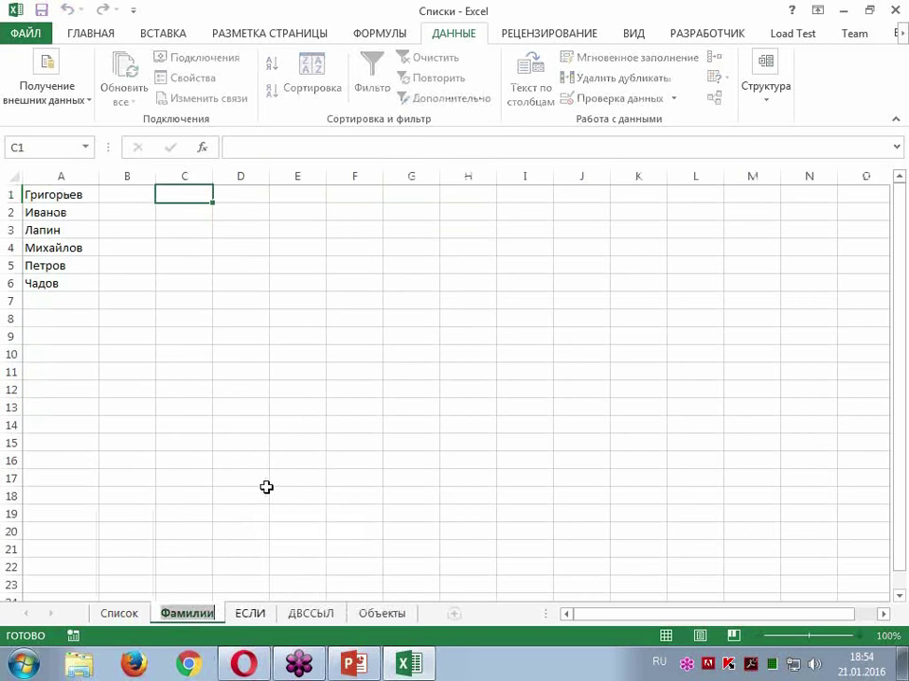
text(Сотрудники)
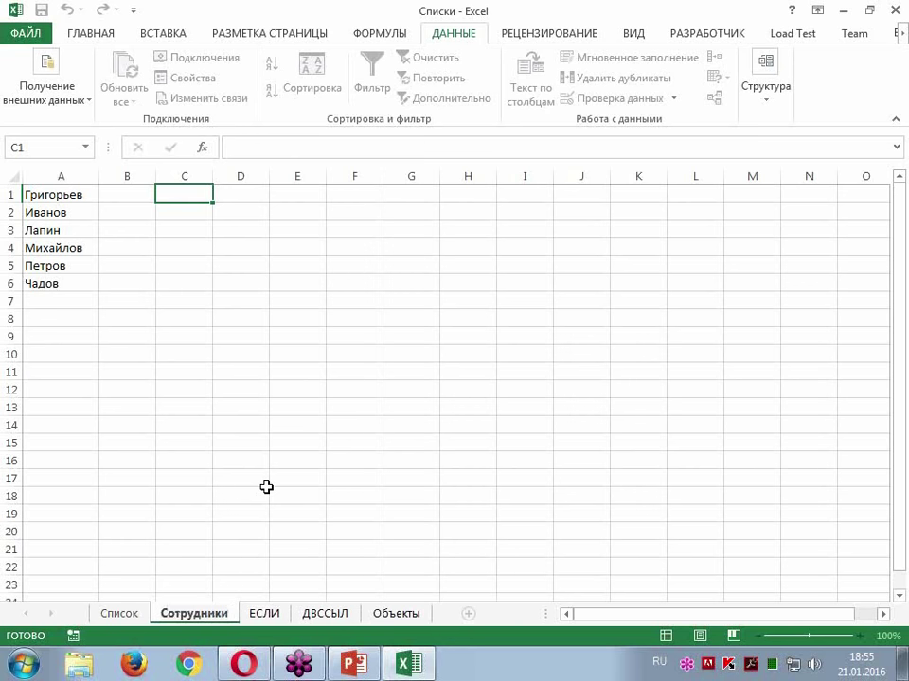
key(Return)
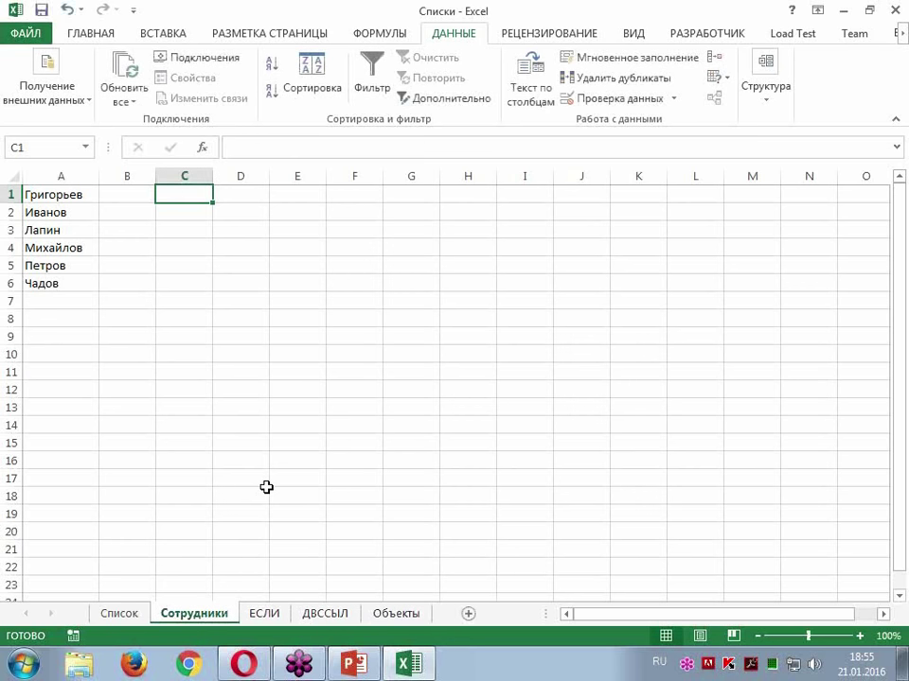
Step: Pick a different surname in F1 and confirm its validation source now points to Сотрудники
click(117, 614)
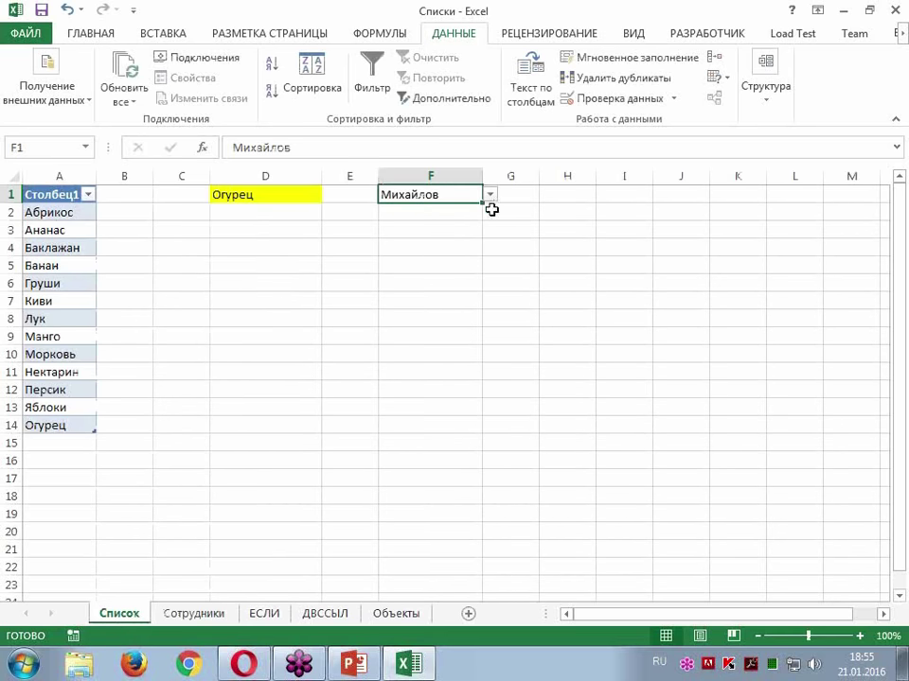
click(489, 194)
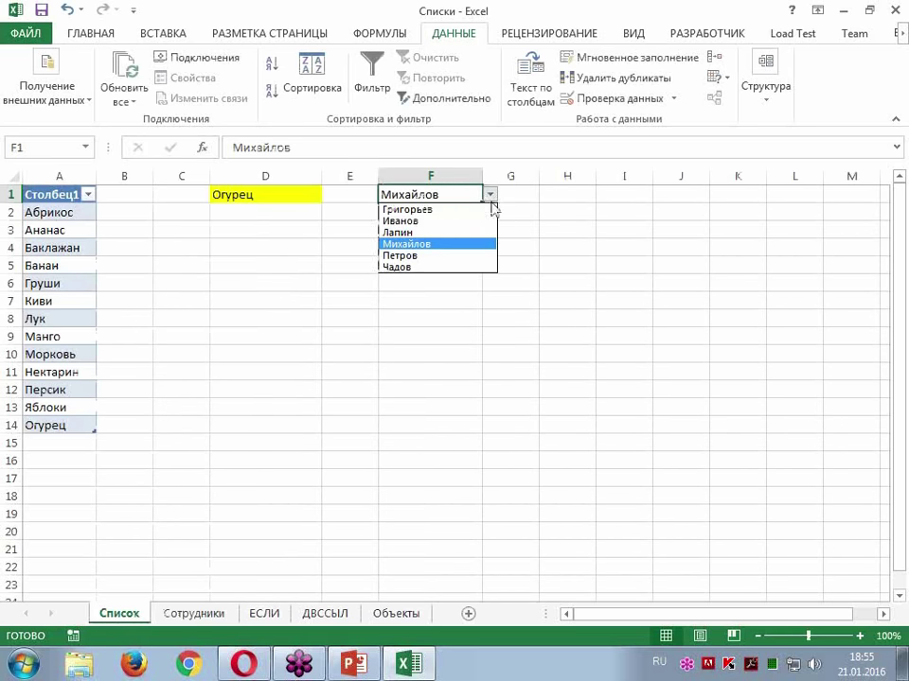
click(416, 257)
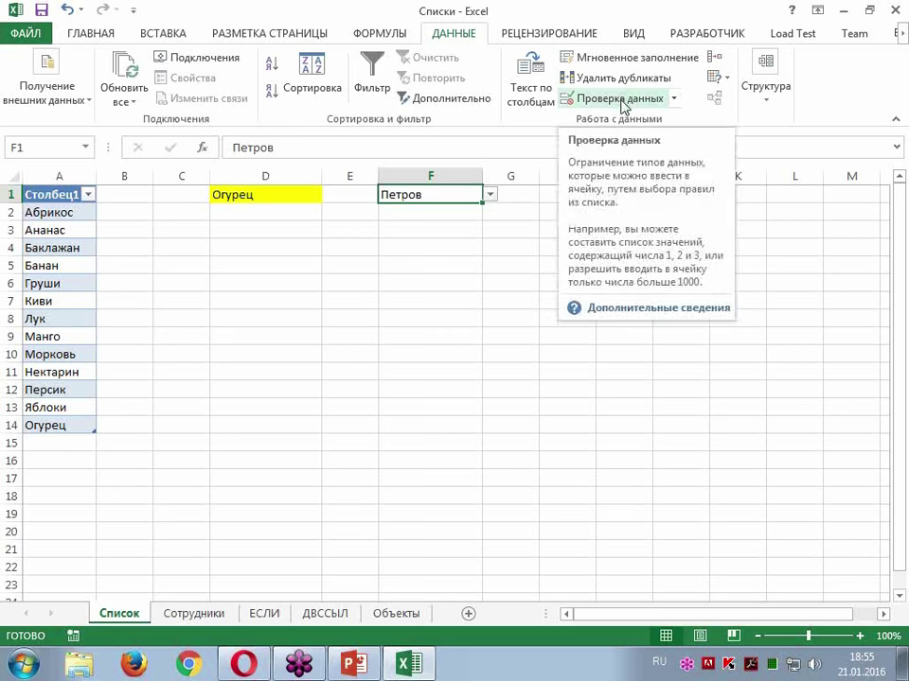
click(619, 98)
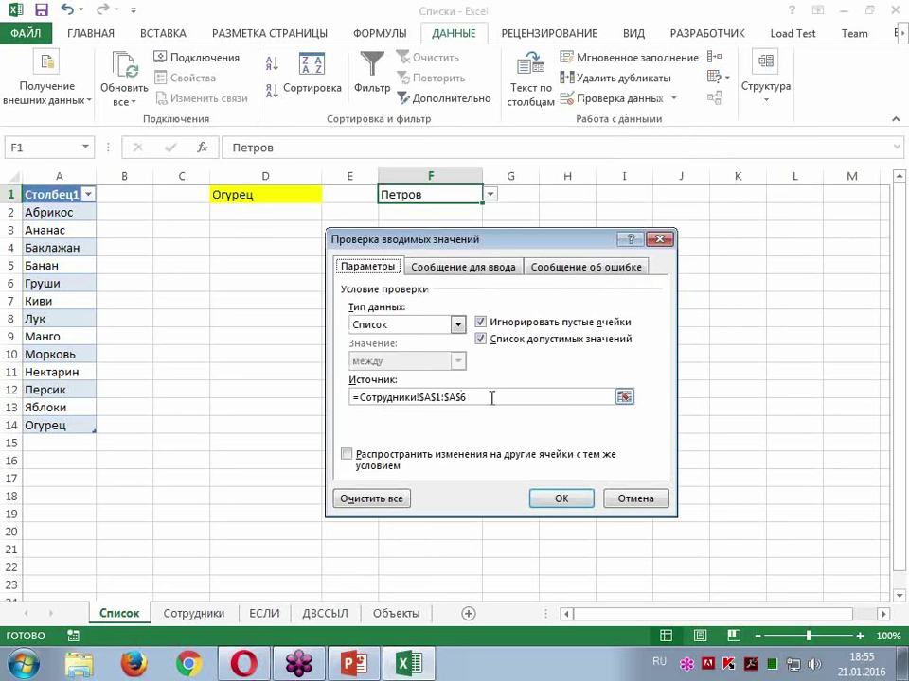
click(660, 239)
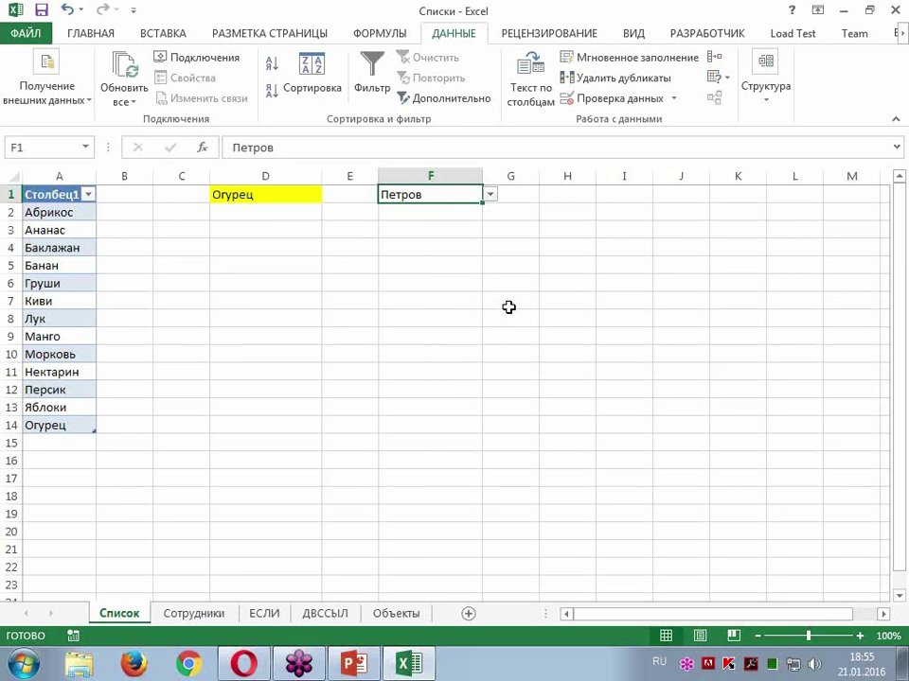
Step: Hide the Сотрудники sheet and confirm it appears in the Unhide list without restoring it
right_click(194, 615)
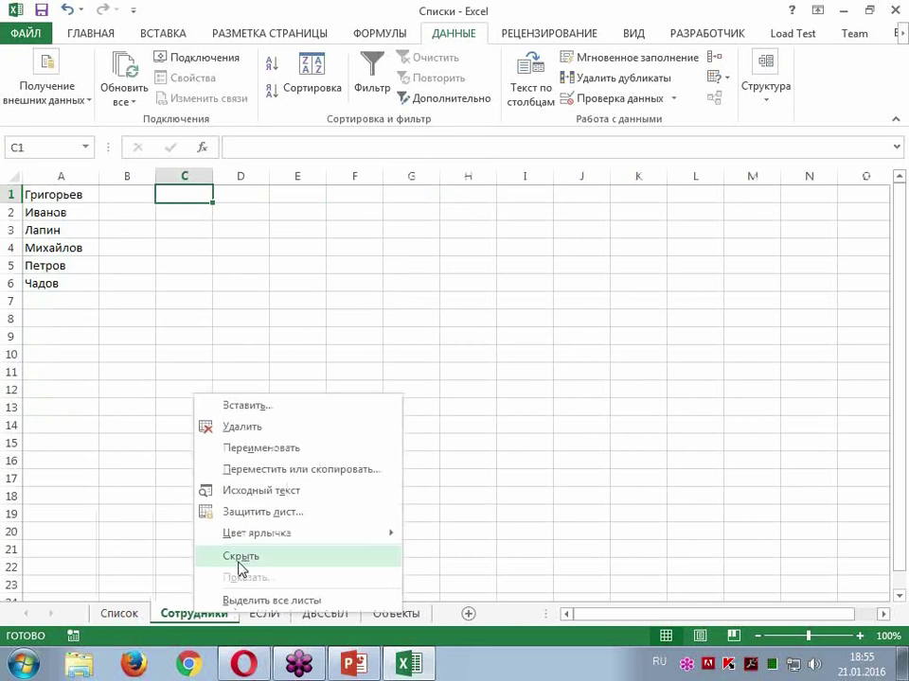
click(241, 557)
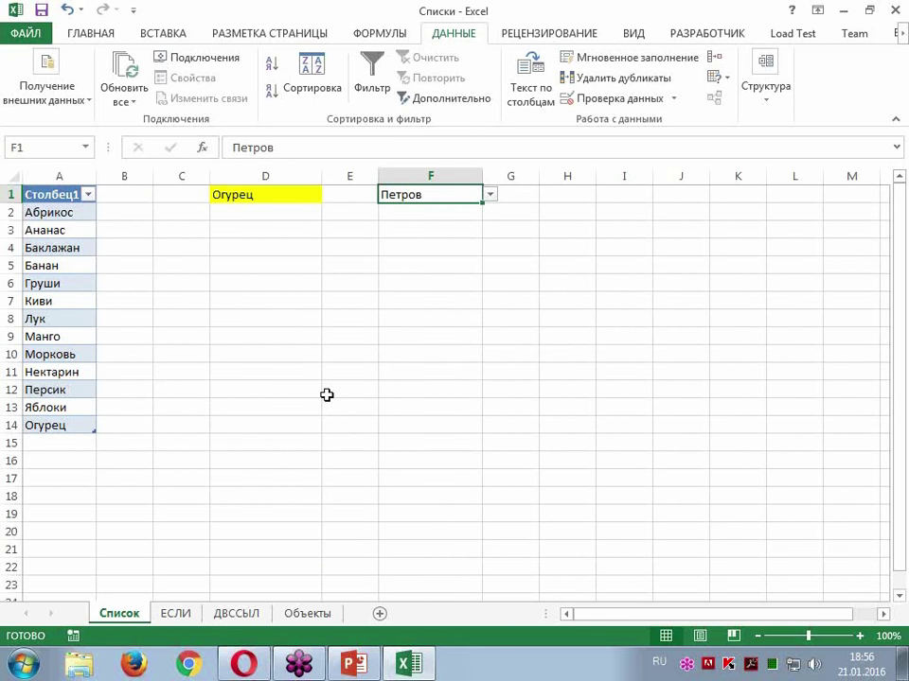
right_click(121, 615)
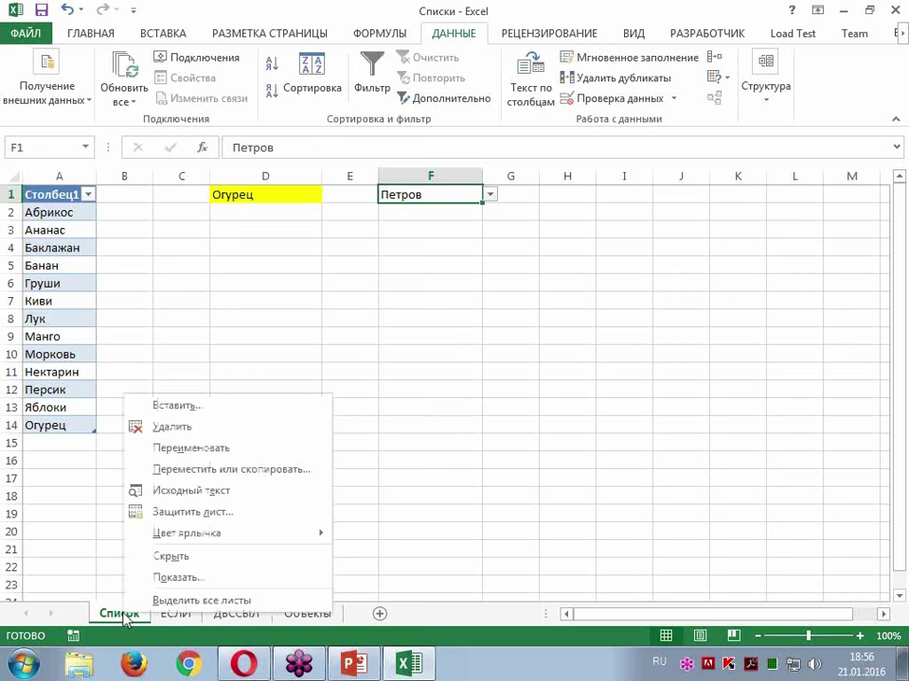
click(197, 581)
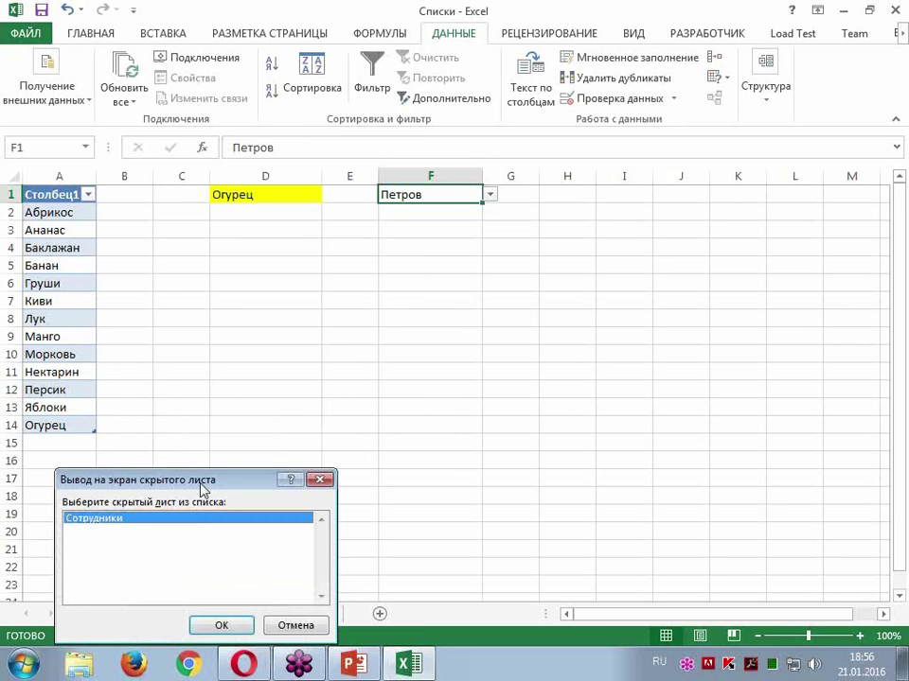
drag(193, 487, 335, 318)
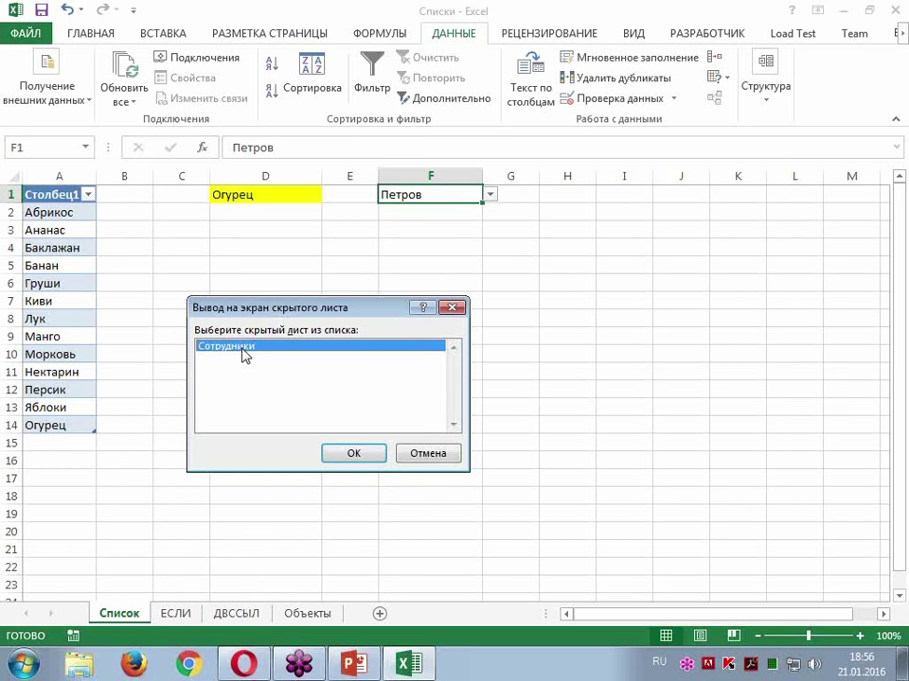
click(452, 309)
right_click(121, 615)
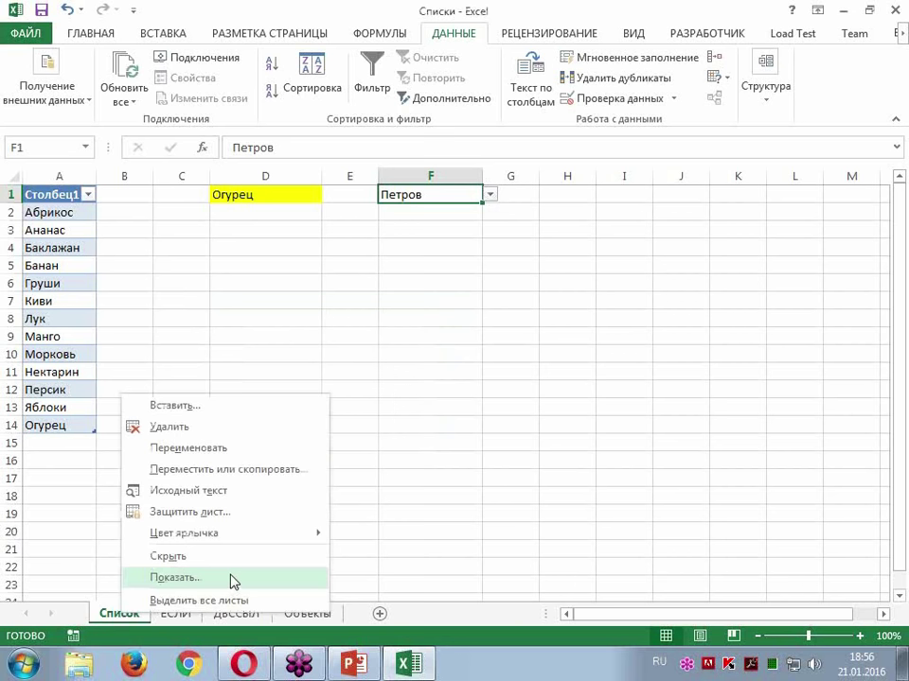
key(Escape)
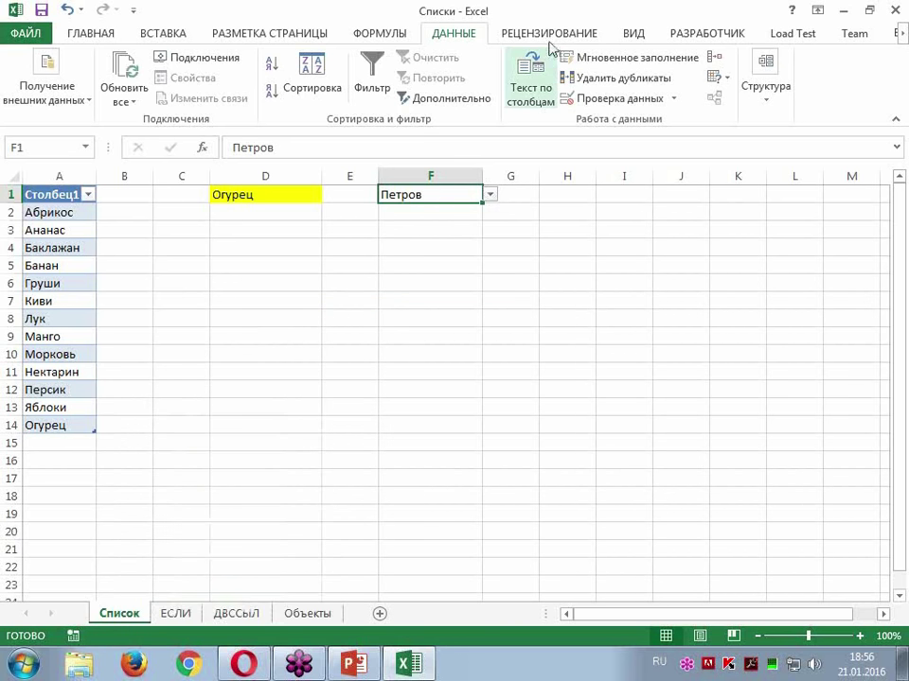
Step: Protect the workbook structure with a password and verify sheet-tab operations are blocked
click(549, 35)
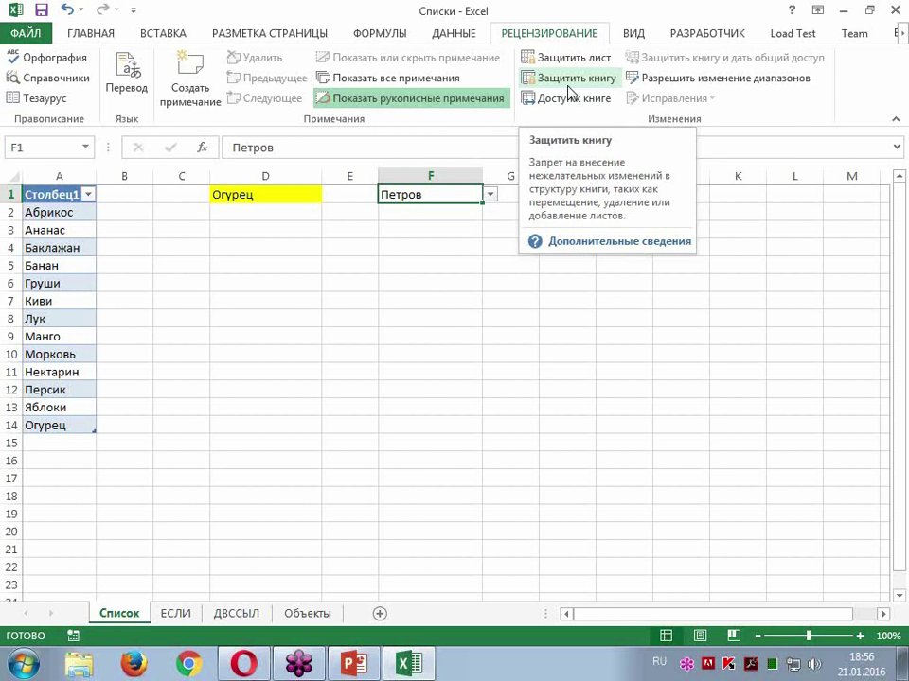
click(569, 87)
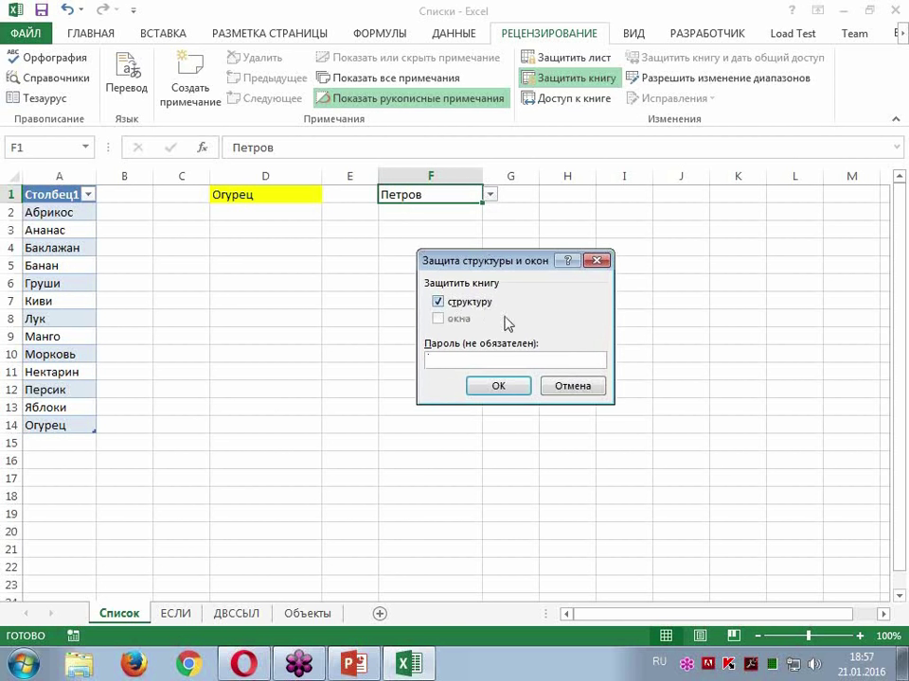
text(1)
click(521, 390)
text(1)
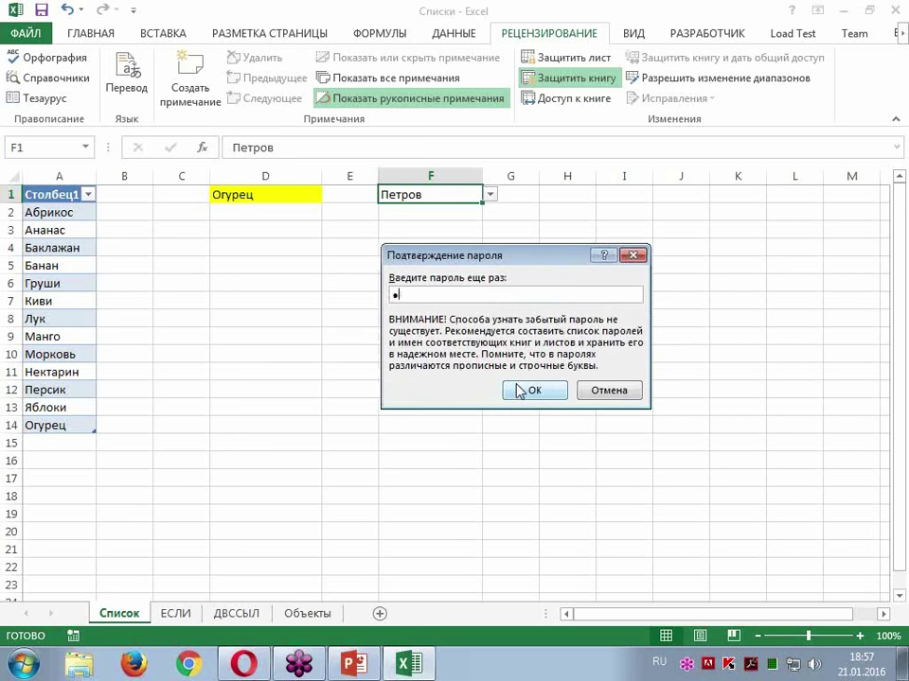
click(523, 389)
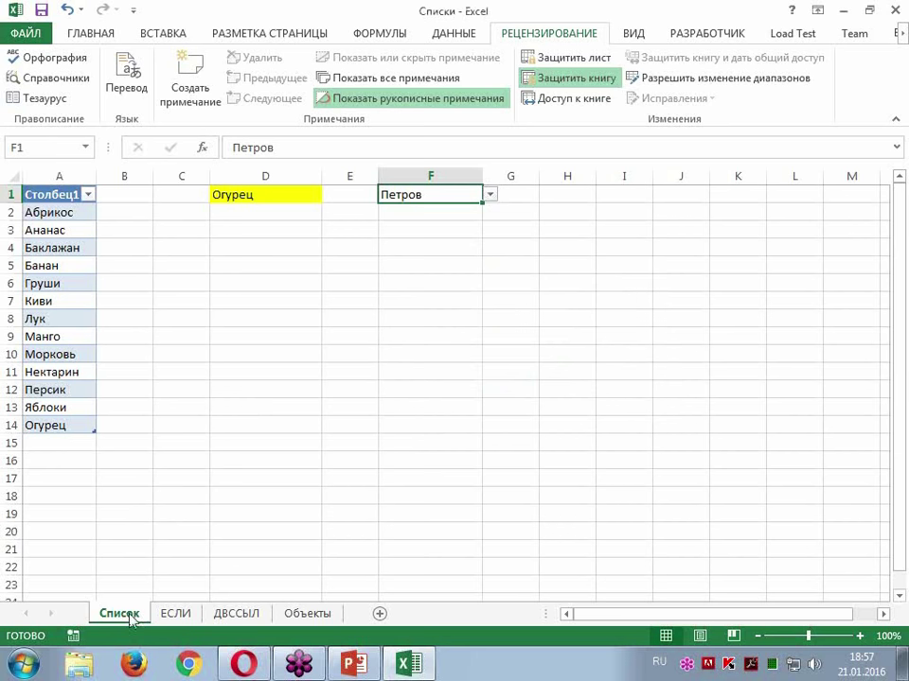
right_click(130, 617)
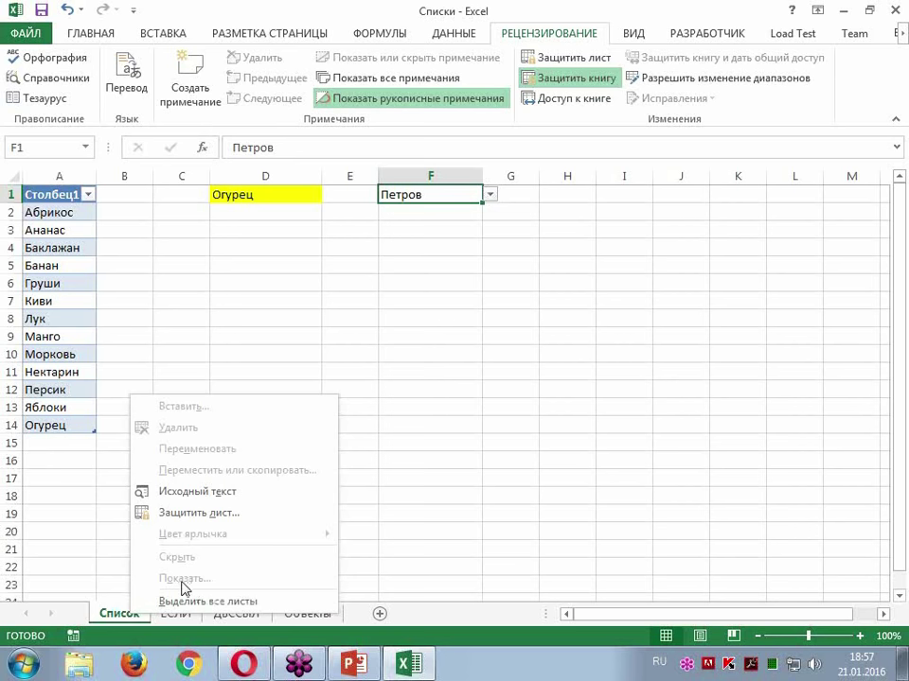
click(440, 195)
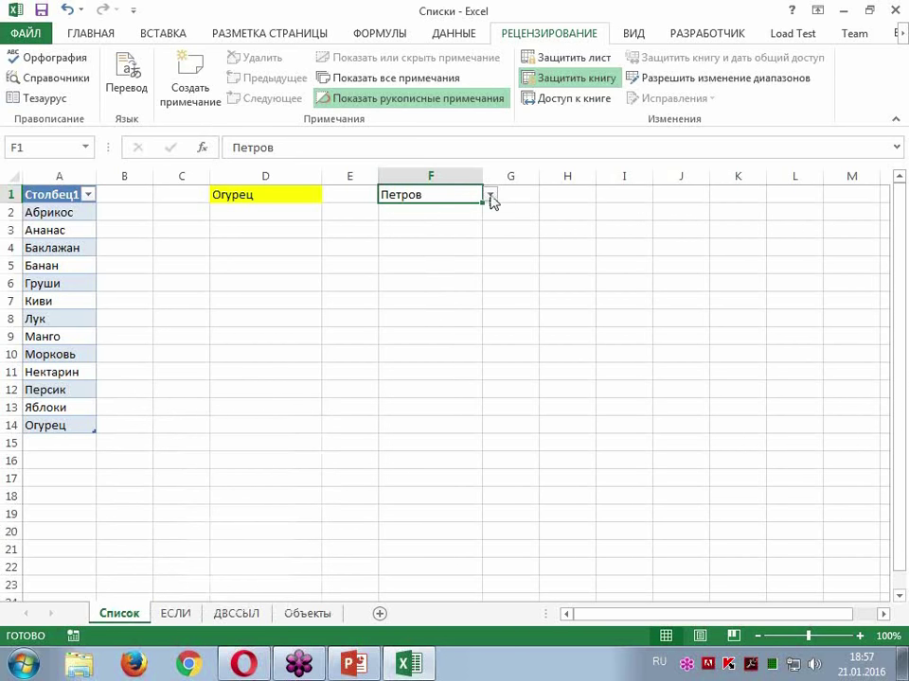
Step: Pick Иванов, then Михайлов, and finally Чадов from F1's name list
click(489, 195)
click(445, 222)
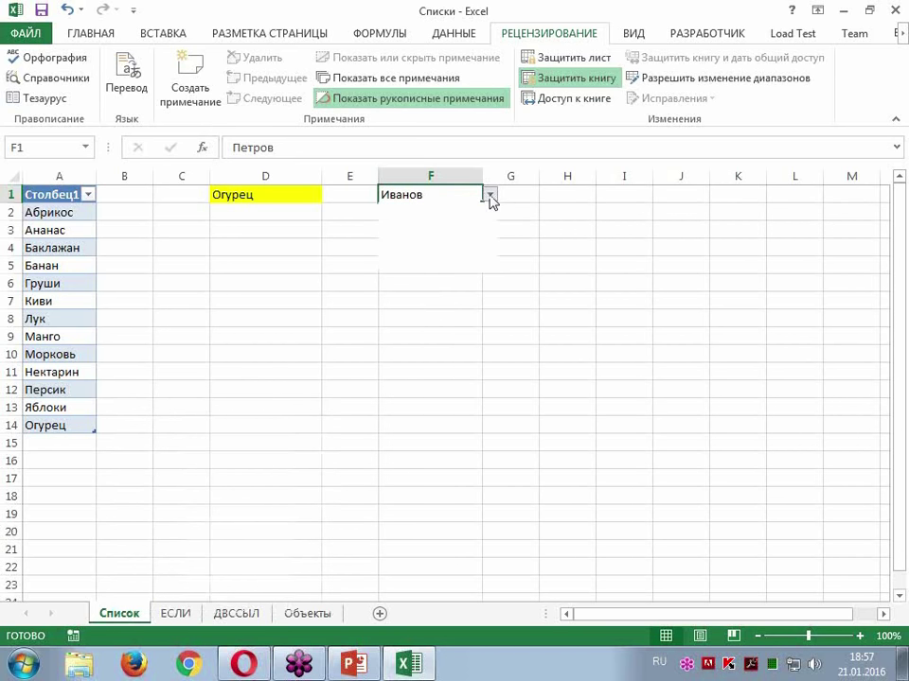
click(490, 196)
click(455, 244)
click(489, 194)
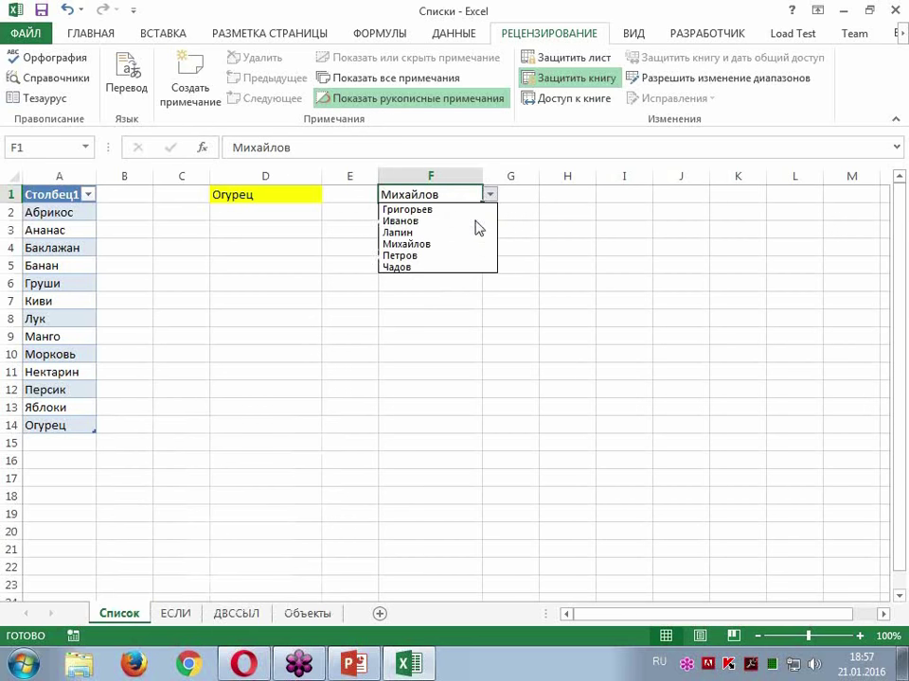
click(447, 267)
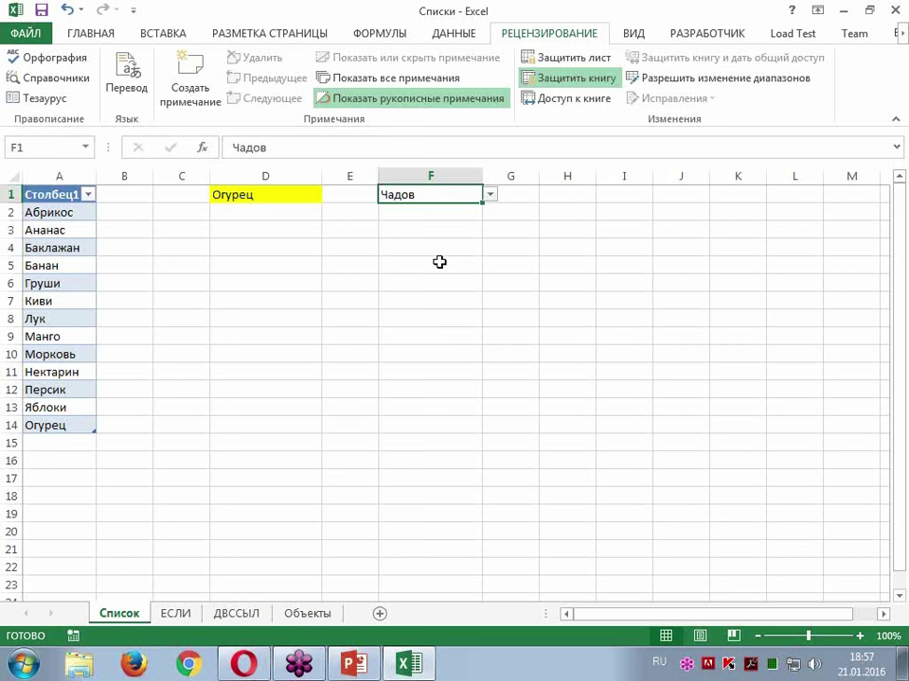
Step: Remove the workbook structure protection by entering its password
click(583, 84)
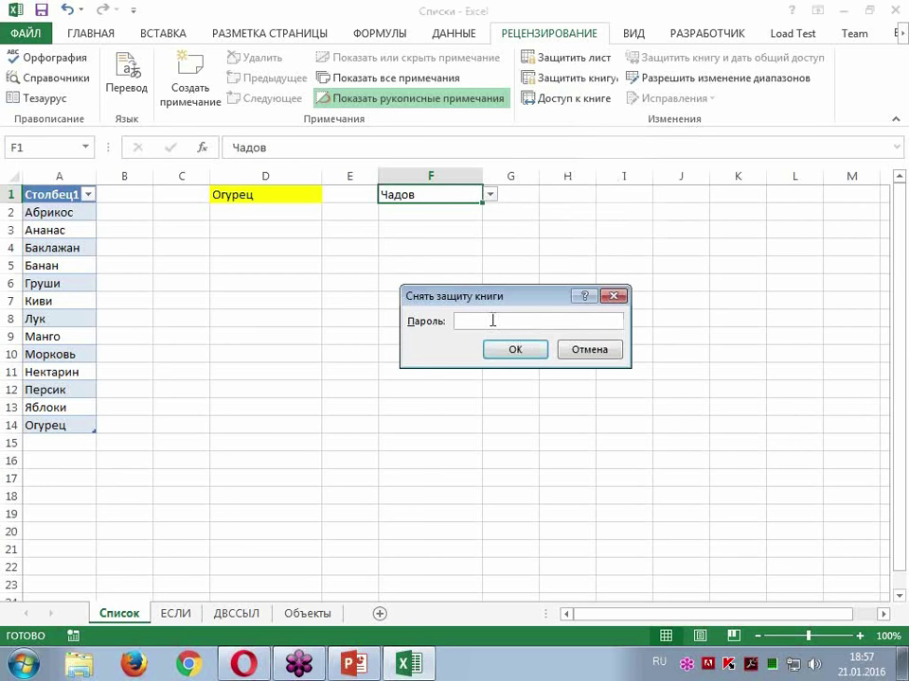
text(1)
key(Return)
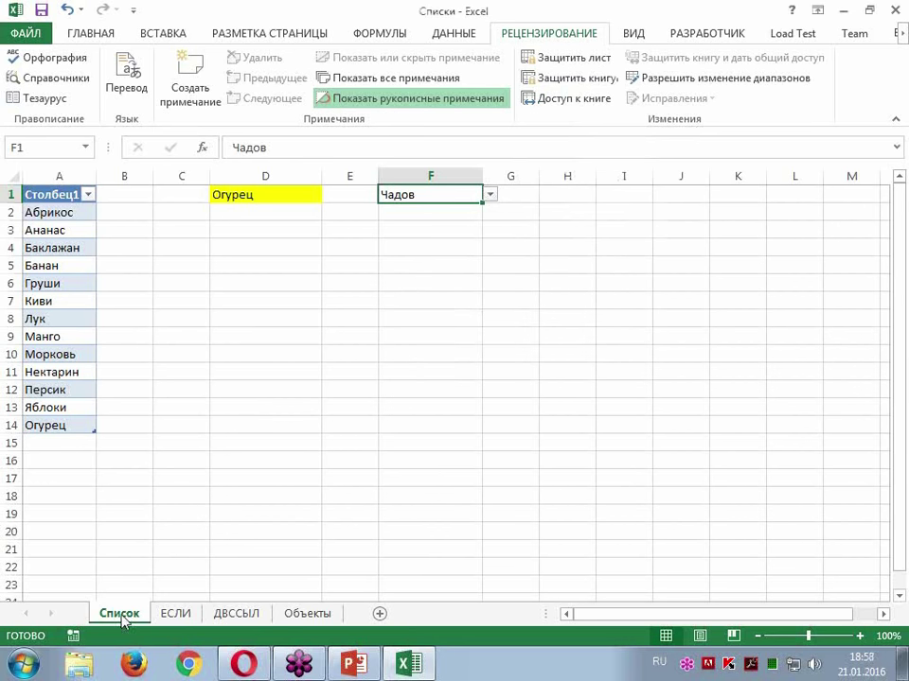
Step: Unhide the Сотрудники sheet, select its surnames in column A, then return to PowerPoint
right_click(180, 614)
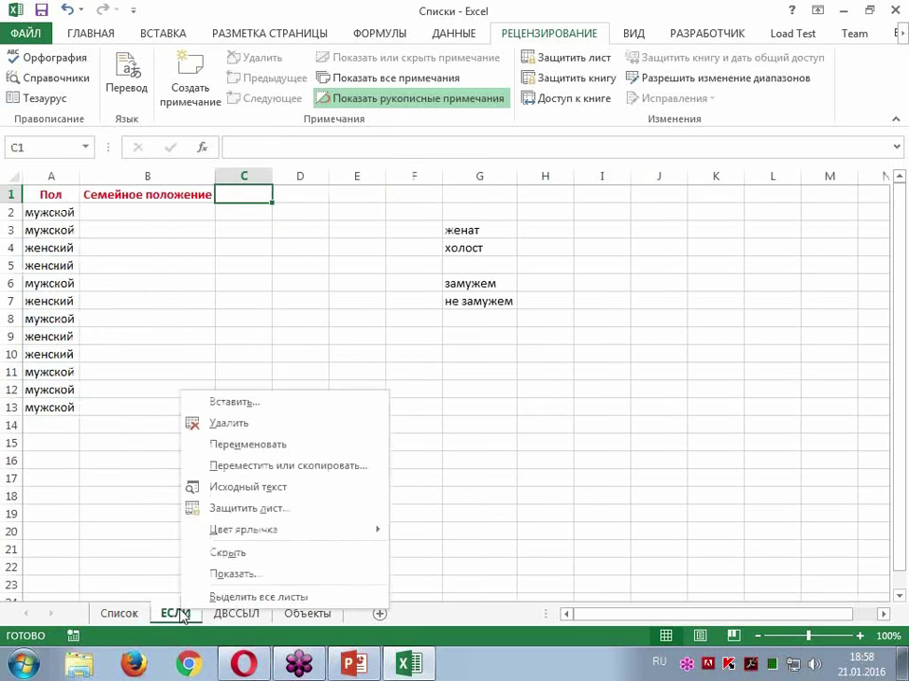
click(226, 574)
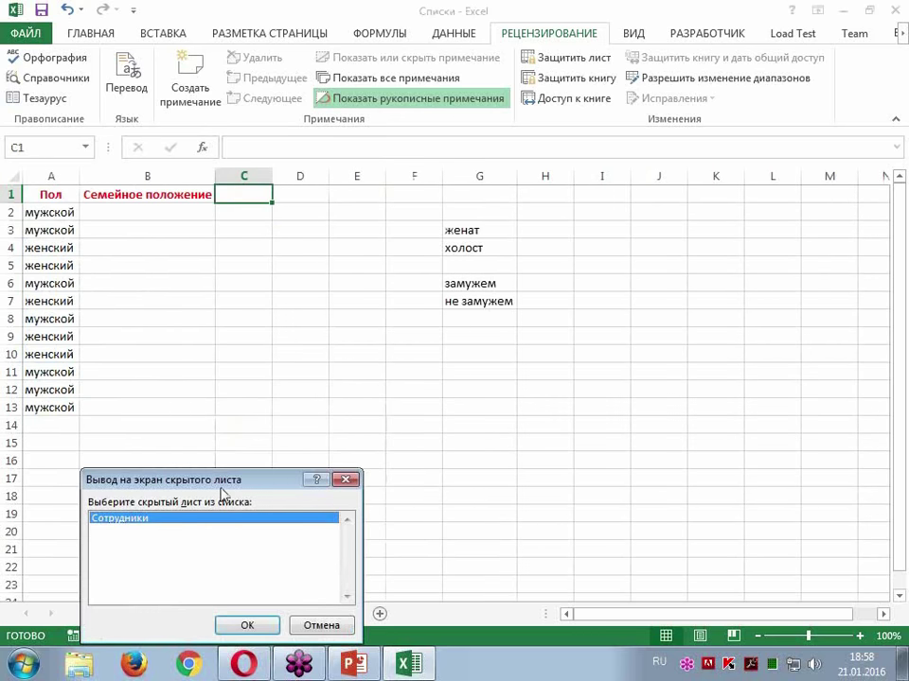
drag(224, 481, 284, 290)
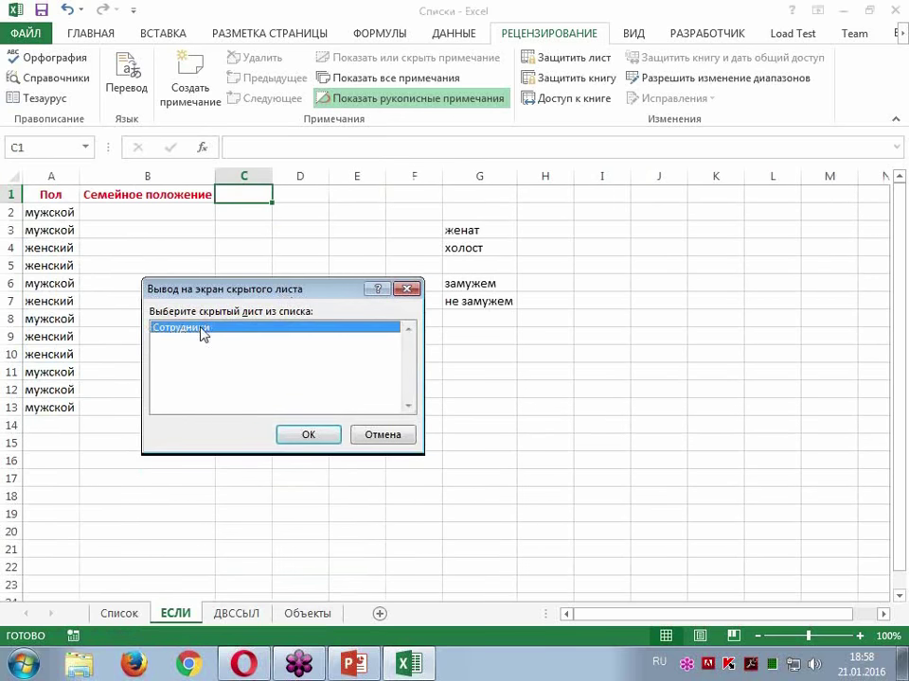
click(308, 436)
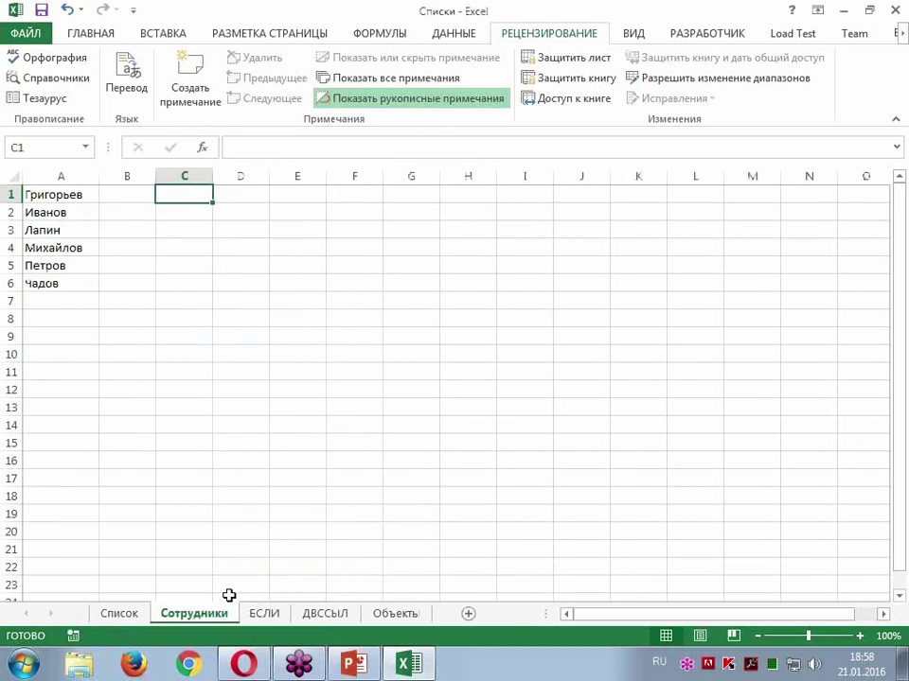
drag(77, 196, 63, 297)
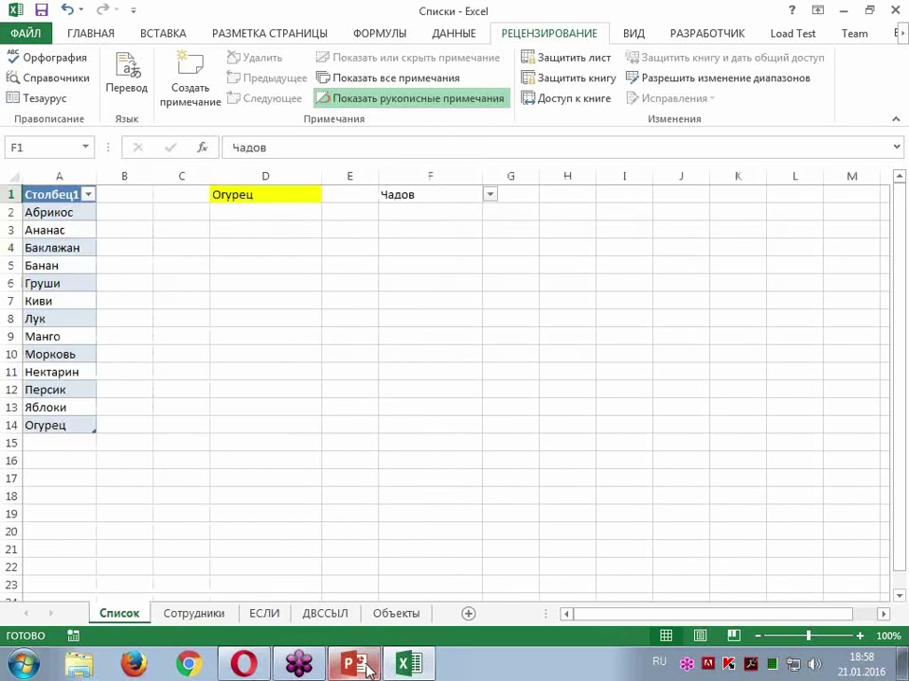
click(366, 669)
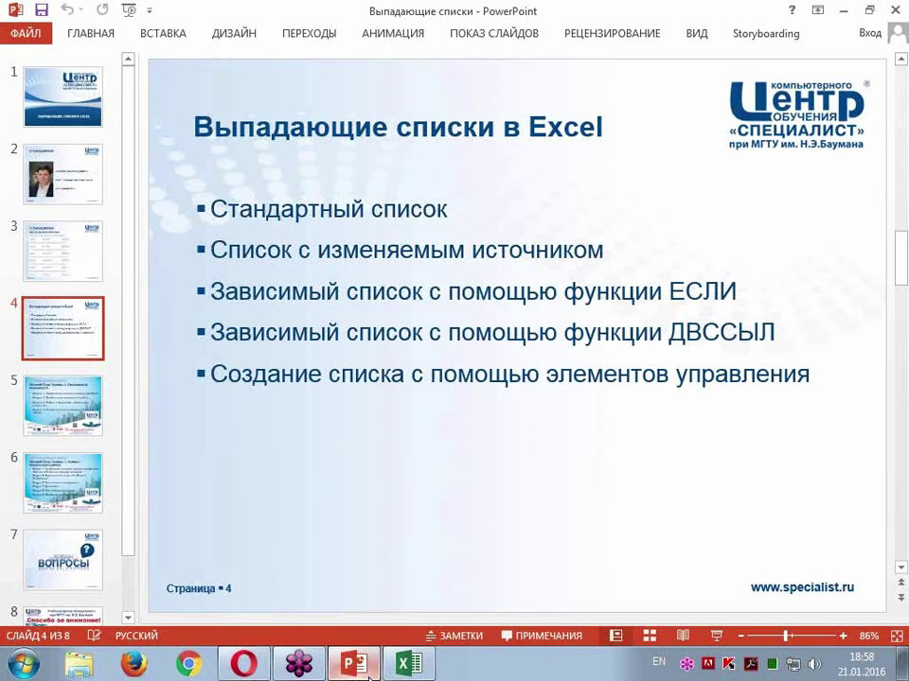
Step: Switch from the PowerPoint slide back to the Excel workbook's ЕСЛИ sheet
click(370, 674)
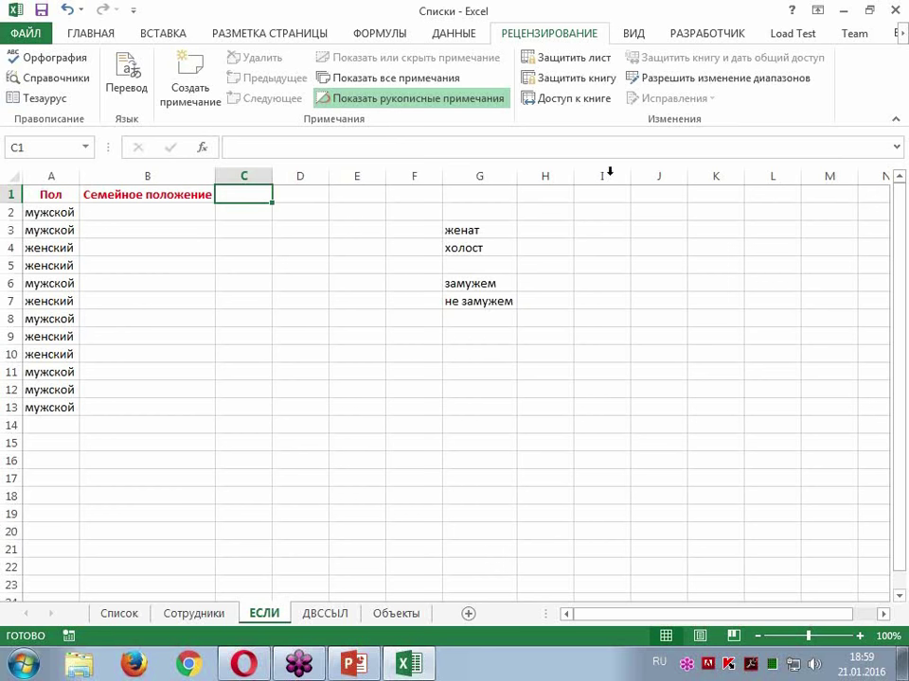
Step: Insert the ЕСЛИ function into cell I1 from the Logical functions list
click(608, 196)
click(382, 35)
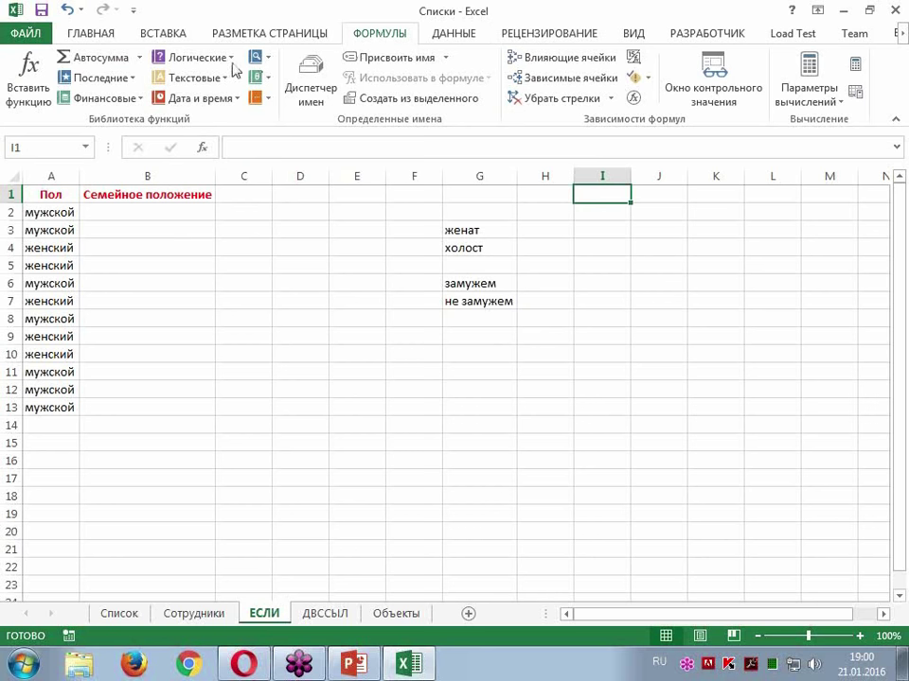
click(194, 58)
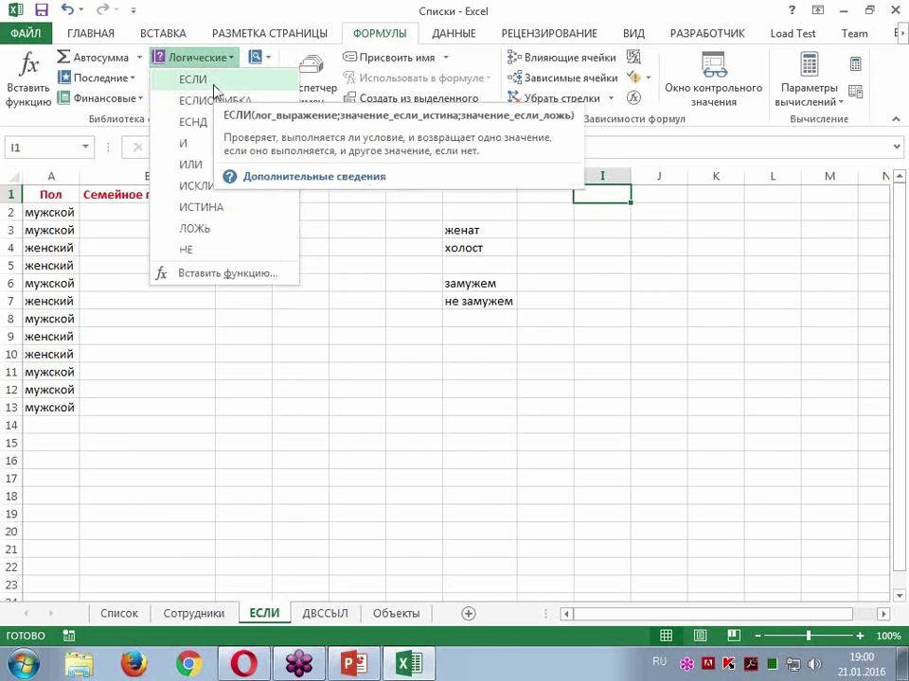
click(214, 83)
Step: Keep the ЕСЛИ arguments picture at the right and select B2:B13
drag(462, 229, 442, 285)
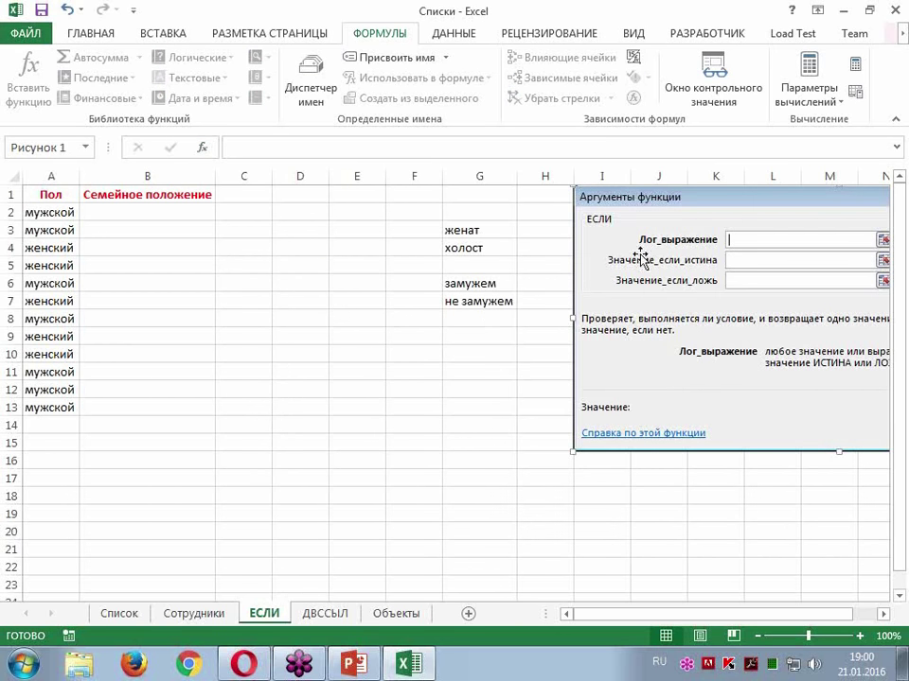
mouse_move(640, 257)
mouse_down()
mouse_move(603, 289)
mouse_move(612, 296)
mouse_up()
click(132, 212)
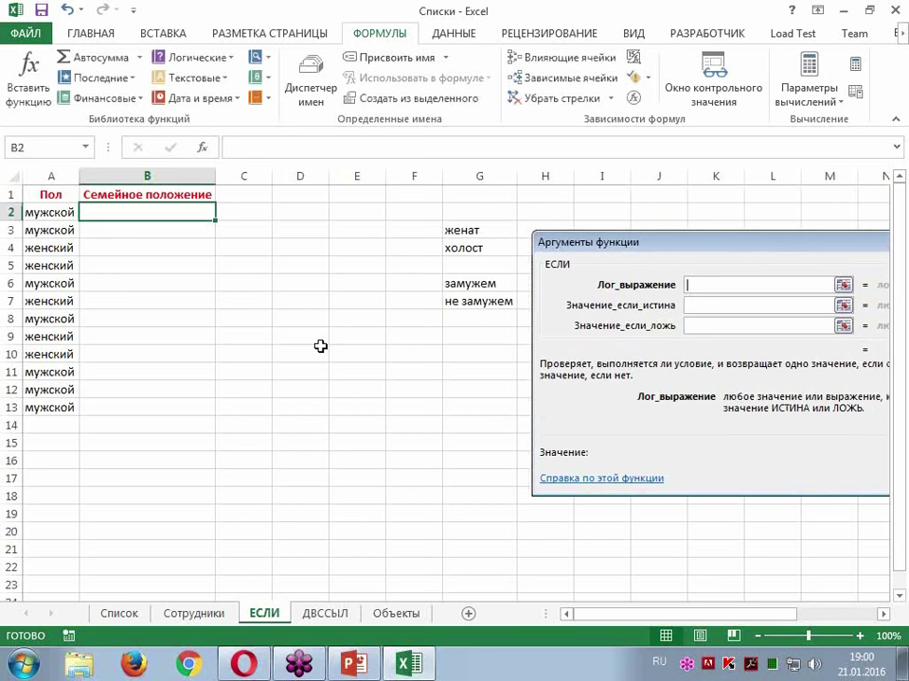
drag(129, 209, 100, 405)
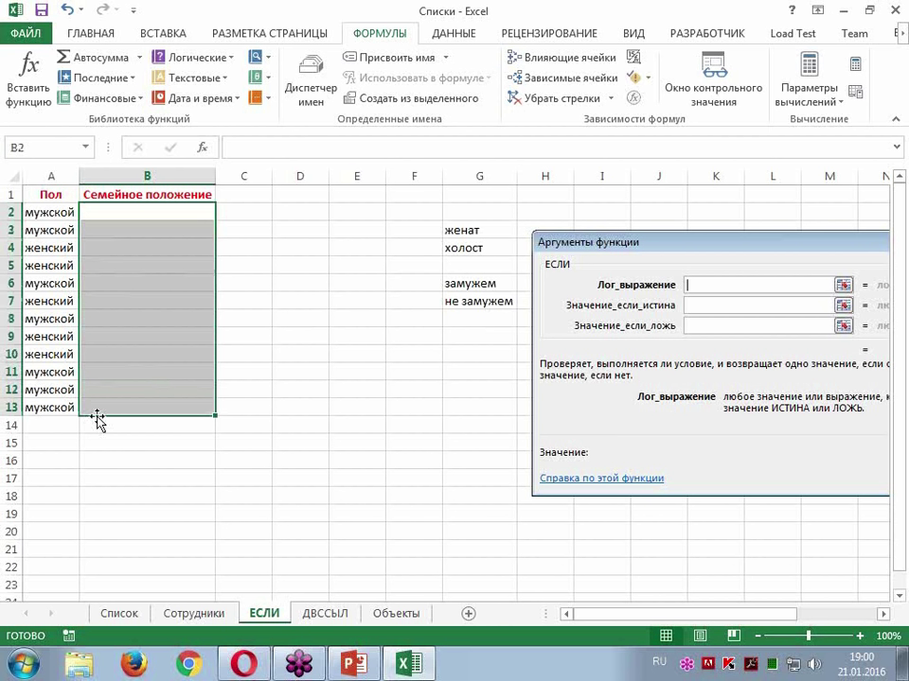
Step: Set the data validation for B2:B13 to allow a List
click(455, 34)
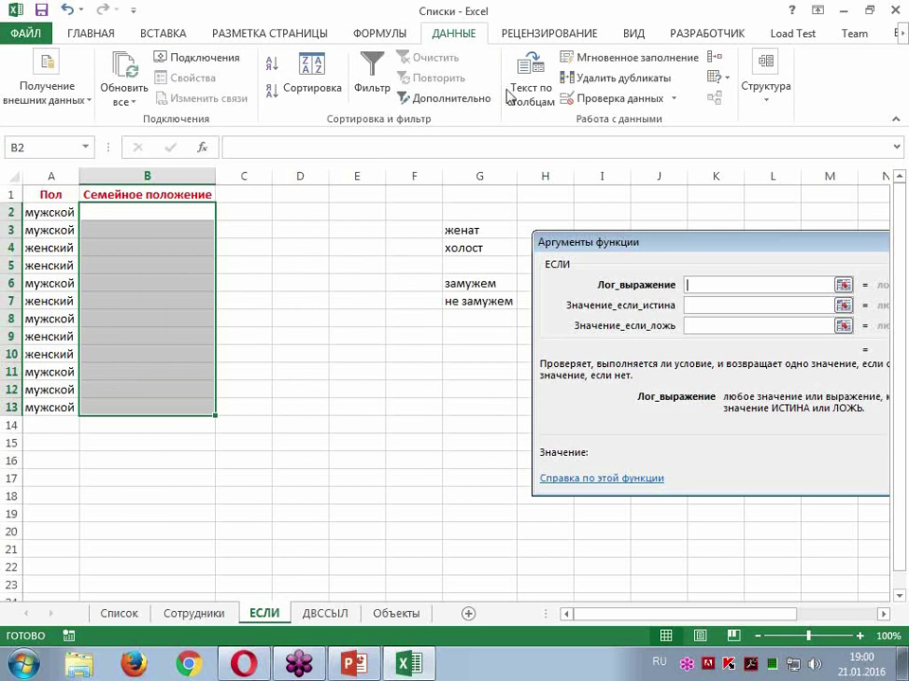
click(615, 99)
drag(398, 257, 256, 238)
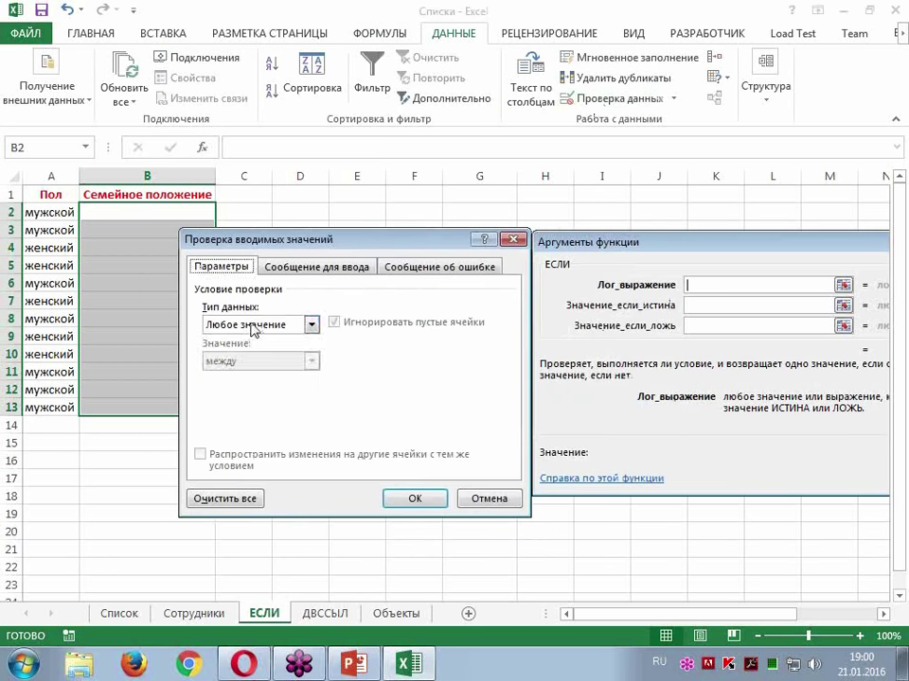
click(250, 325)
click(222, 375)
Step: Start the list source as =если( with a relative A2 reference
click(235, 393)
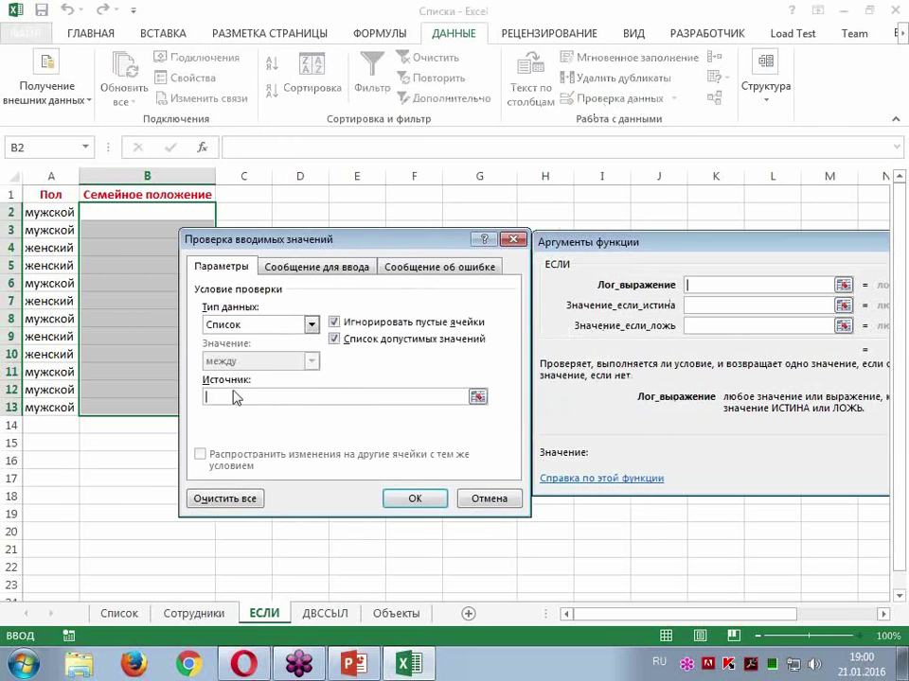
drag(344, 243, 301, 253)
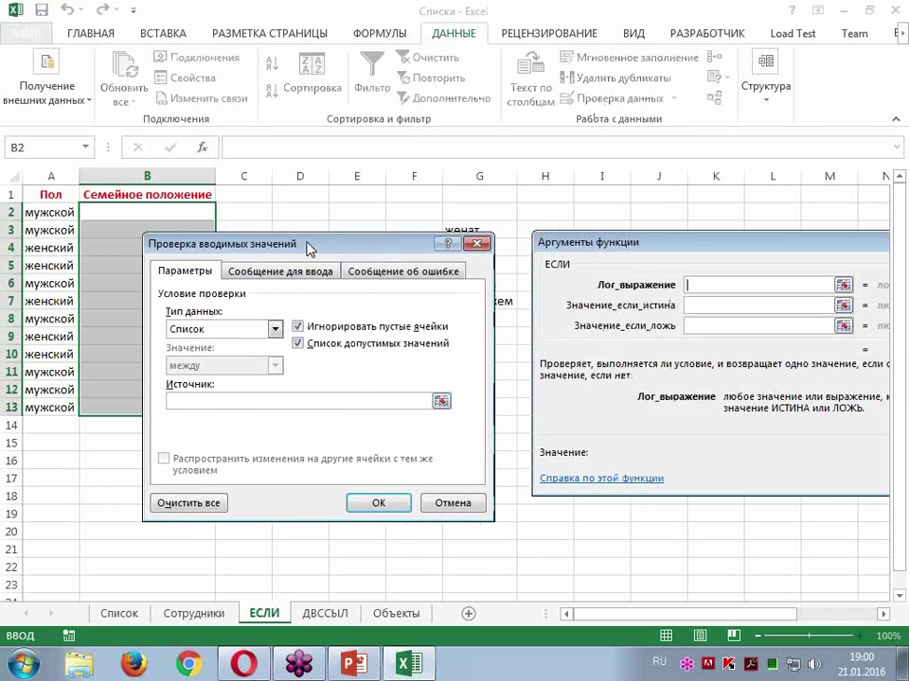
drag(378, 248, 310, 262)
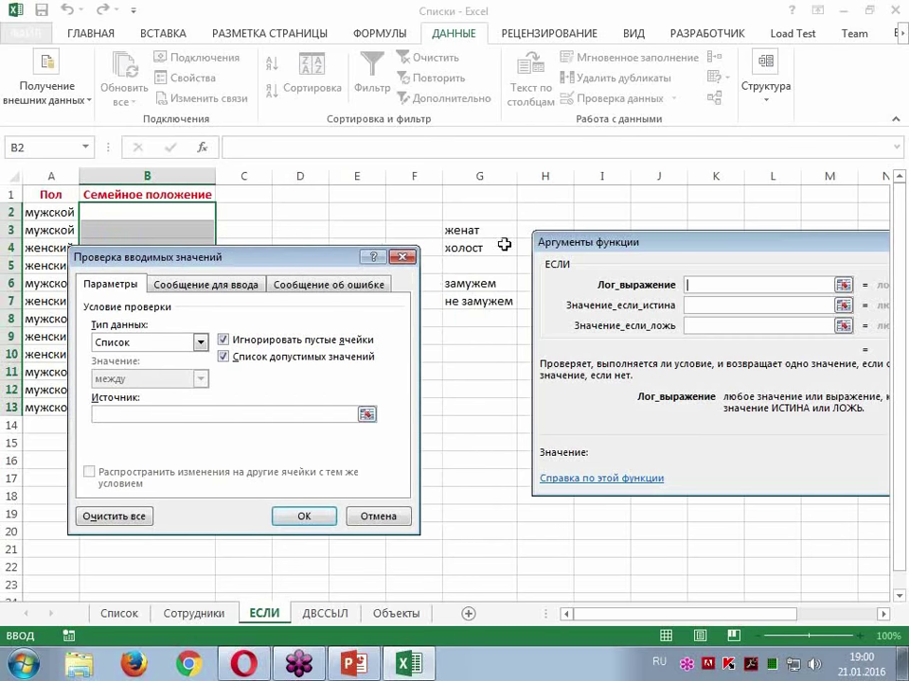
text(=)
text(если()
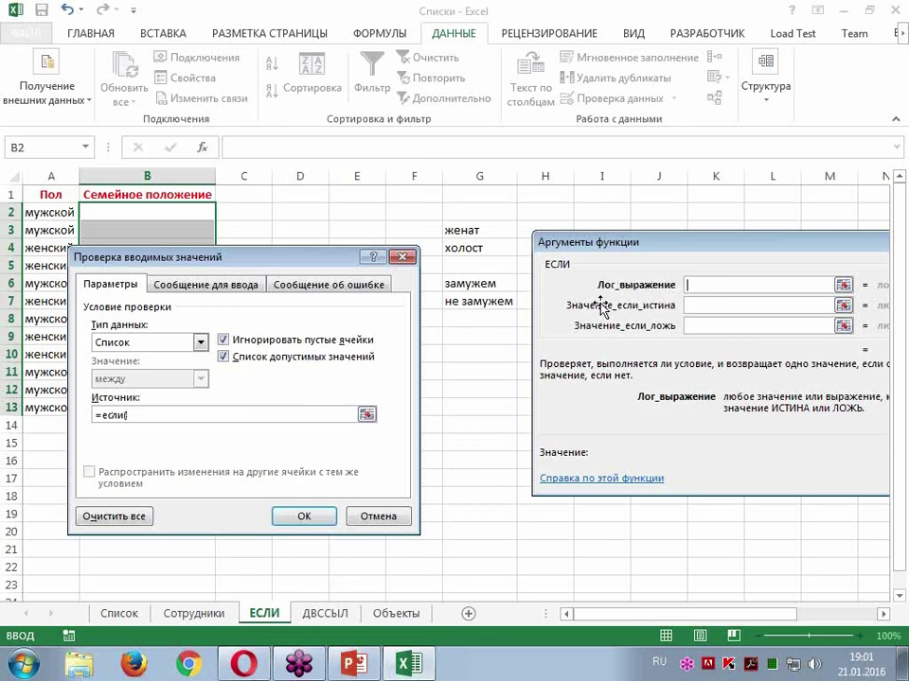
drag(337, 258, 349, 269)
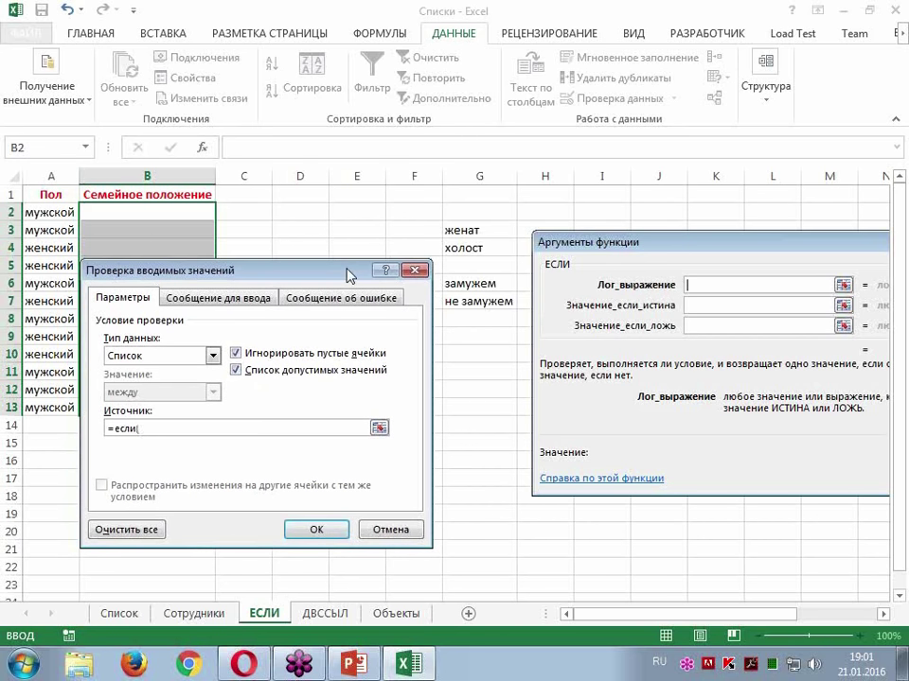
text(()
click(49, 213)
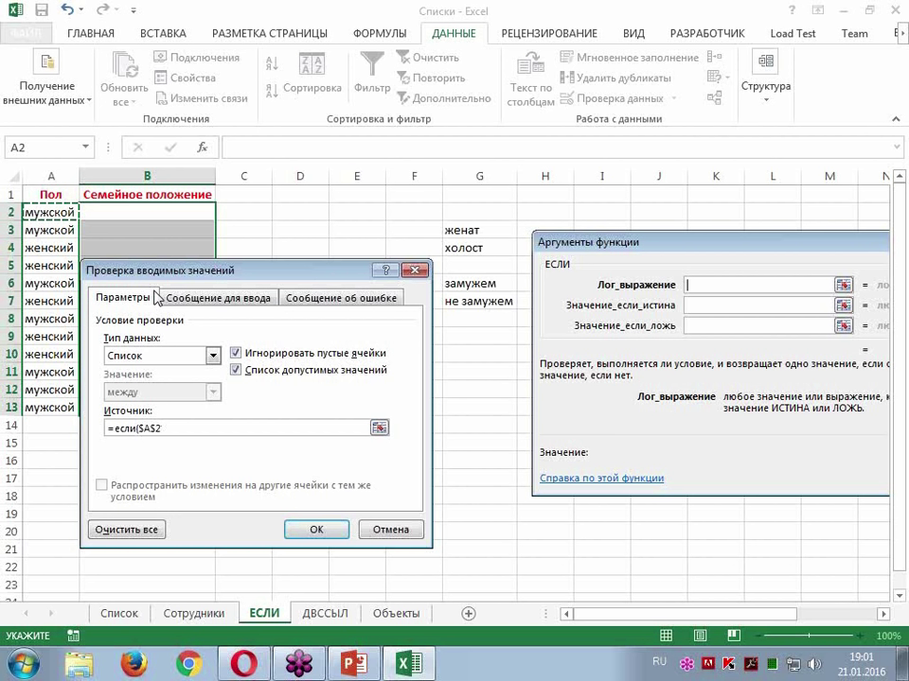
key(F4)
key(F4)
key(F4)
Step: Complete the source as =если(A2="мужской";$G$3:$G$4;$G$6:$G$7) and apply it
text(=)
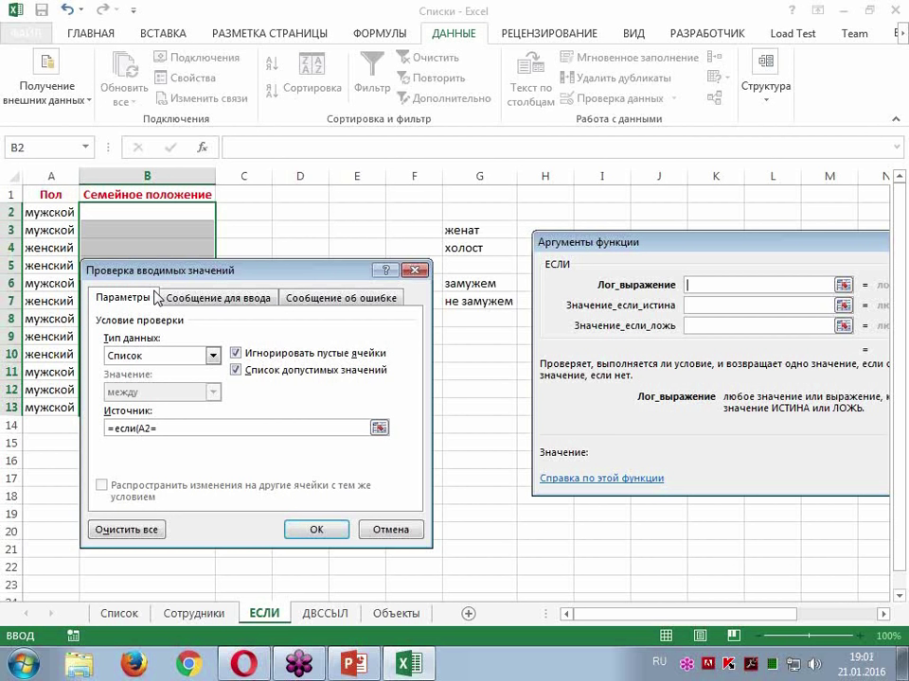
text("мужской";)
drag(284, 269, 260, 290)
drag(471, 230, 479, 252)
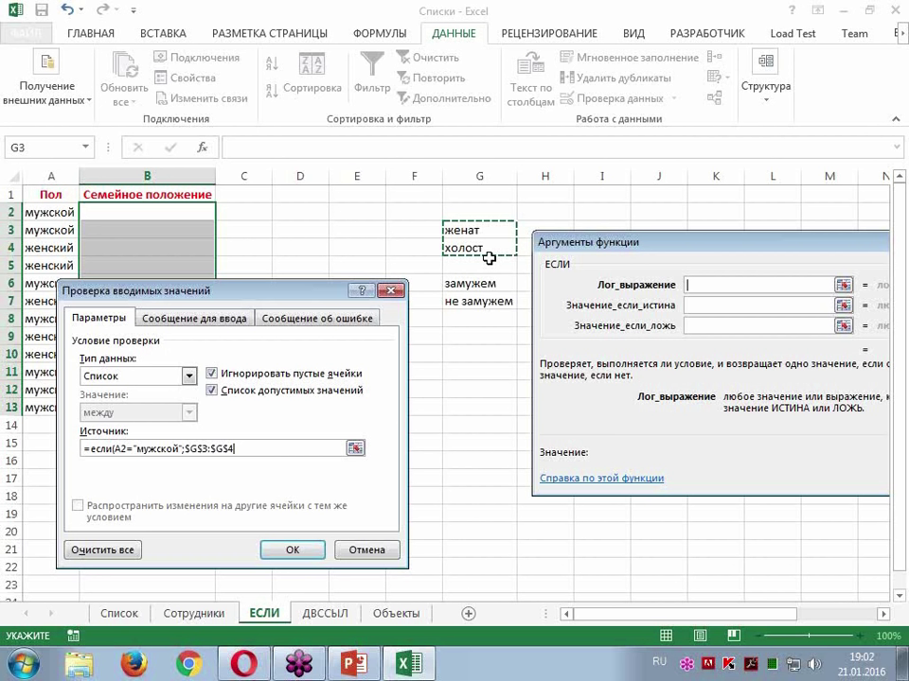
text(;)
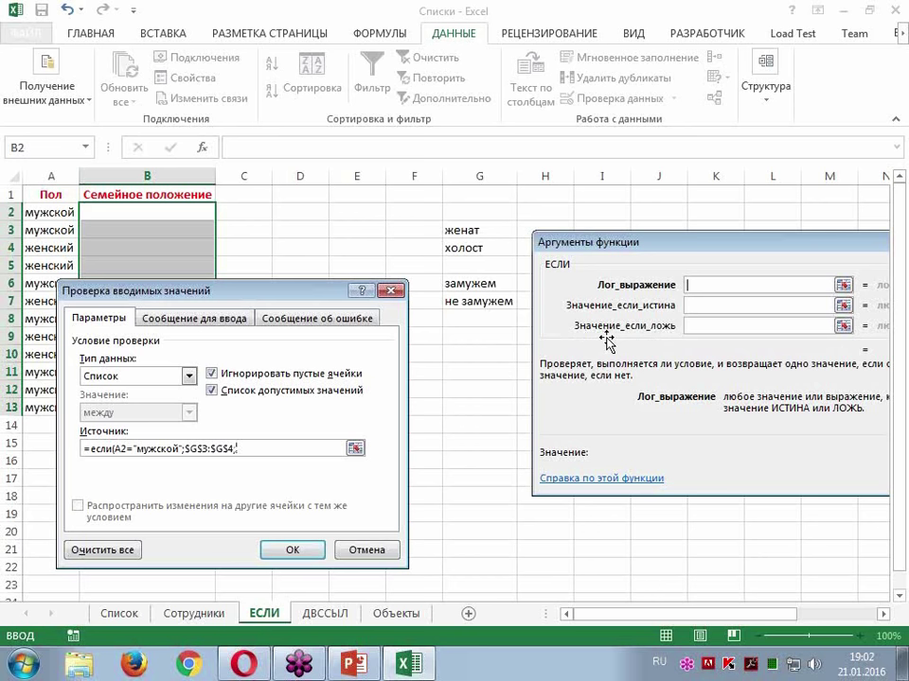
drag(461, 284, 468, 303)
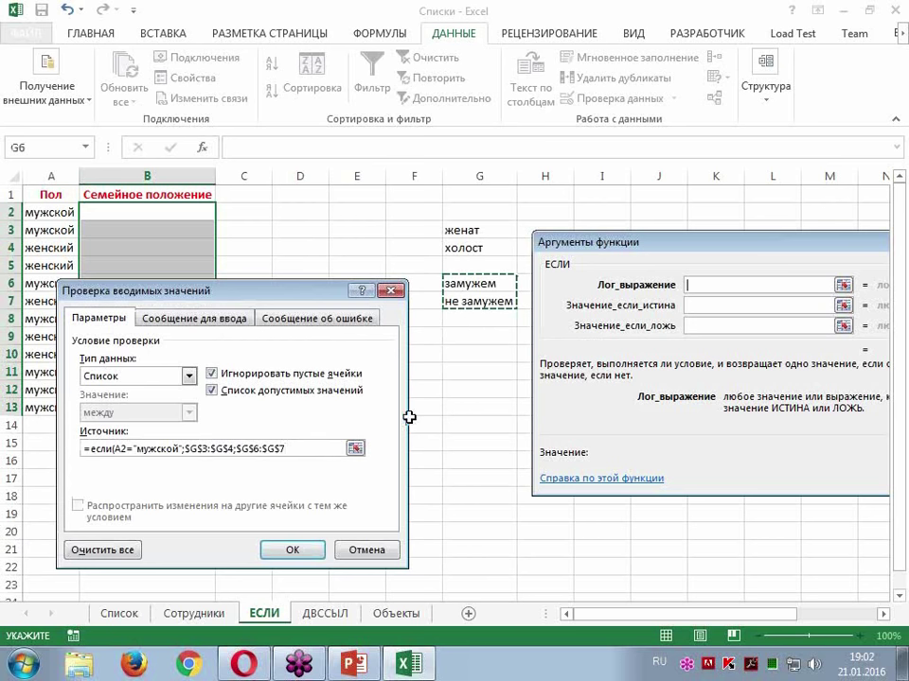
text())
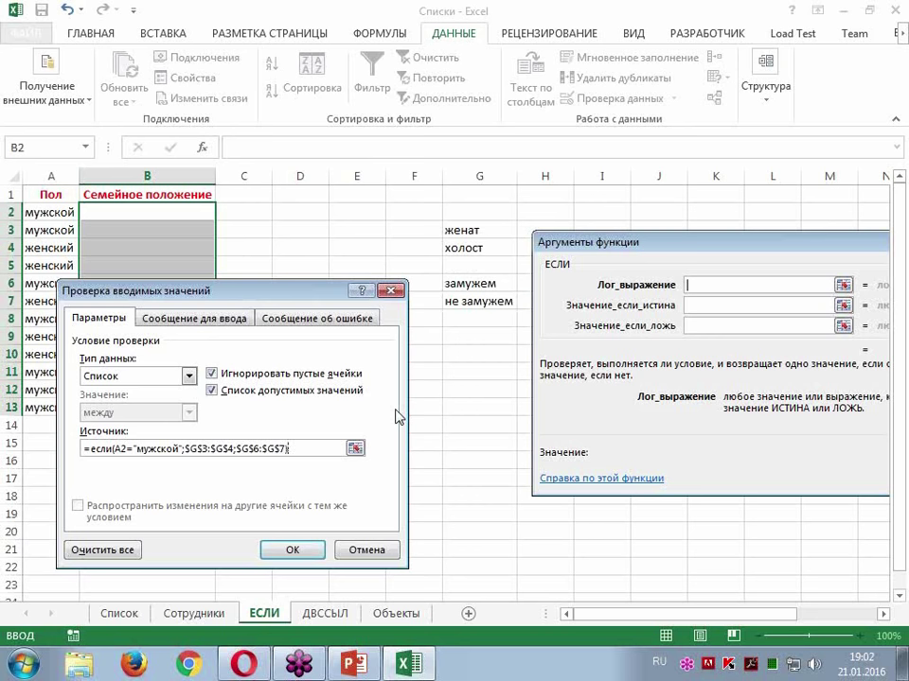
key(Return)
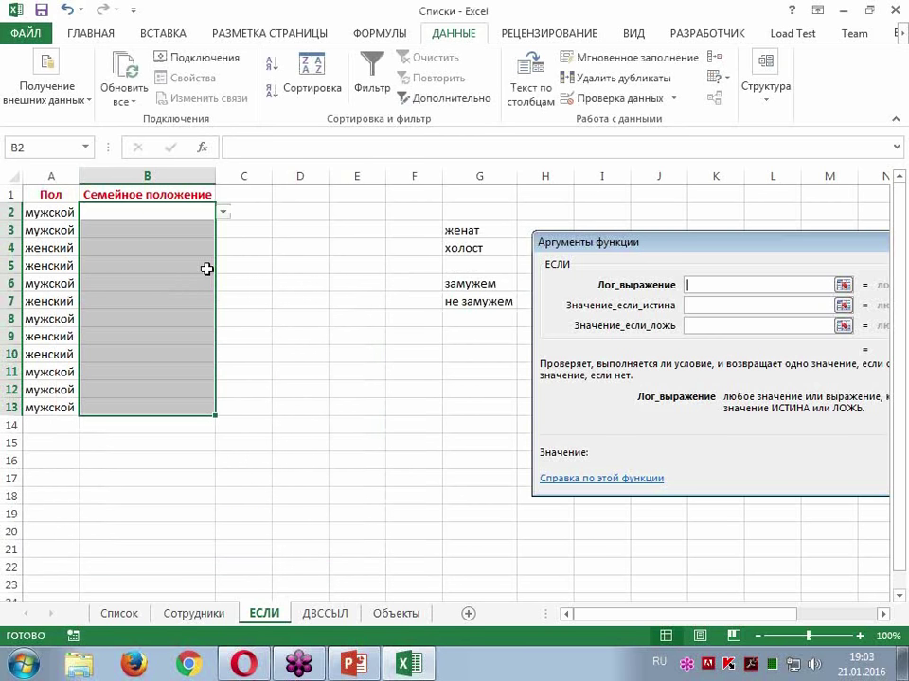
Step: Choose холост for B2 from its drop-down list
click(138, 212)
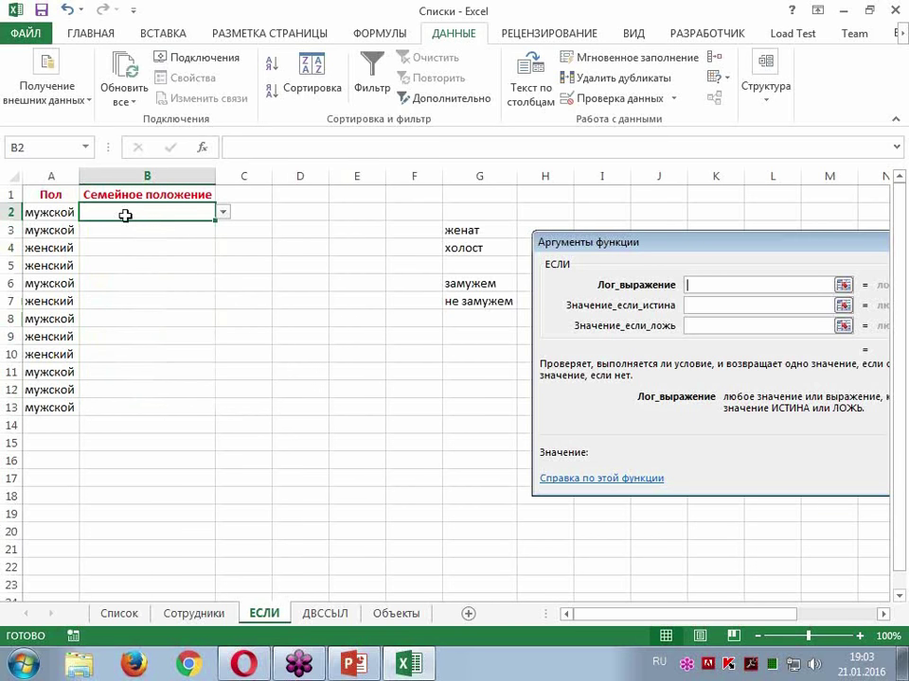
click(223, 212)
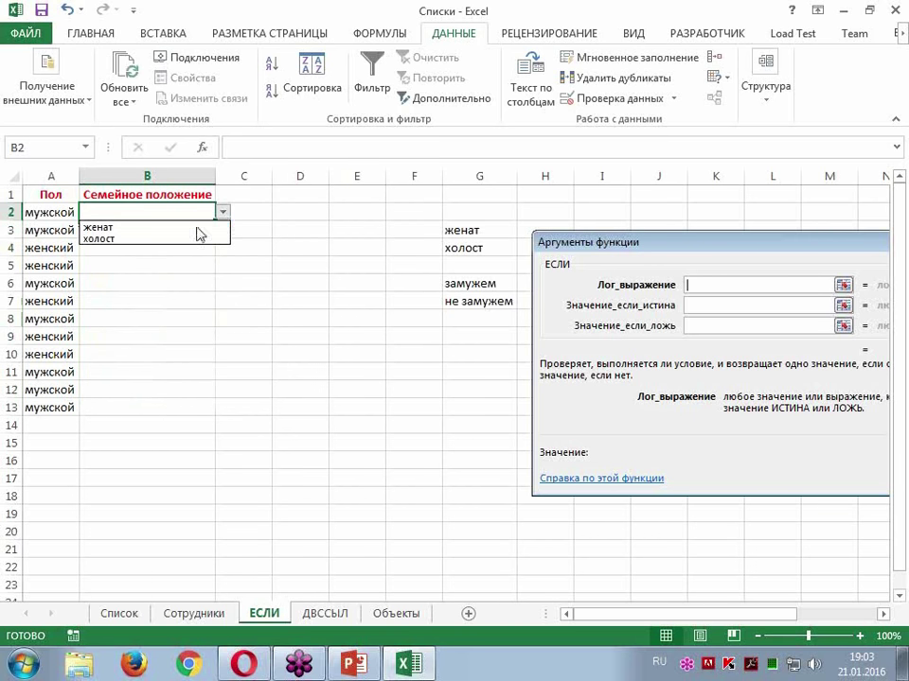
click(163, 240)
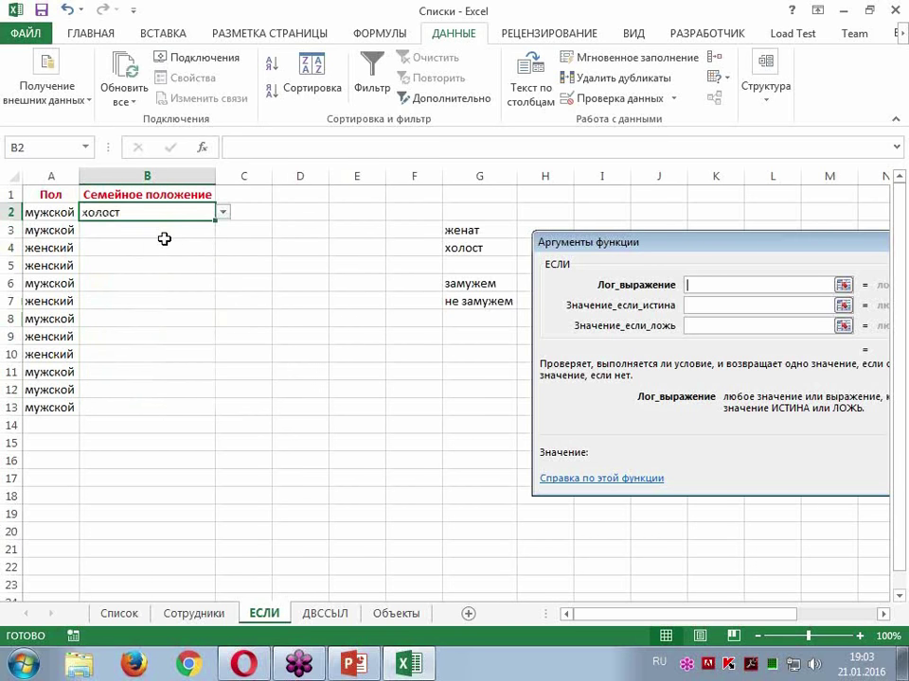
Step: Check that B5's list offers only замужем and не замужем, then close it
click(123, 266)
click(223, 267)
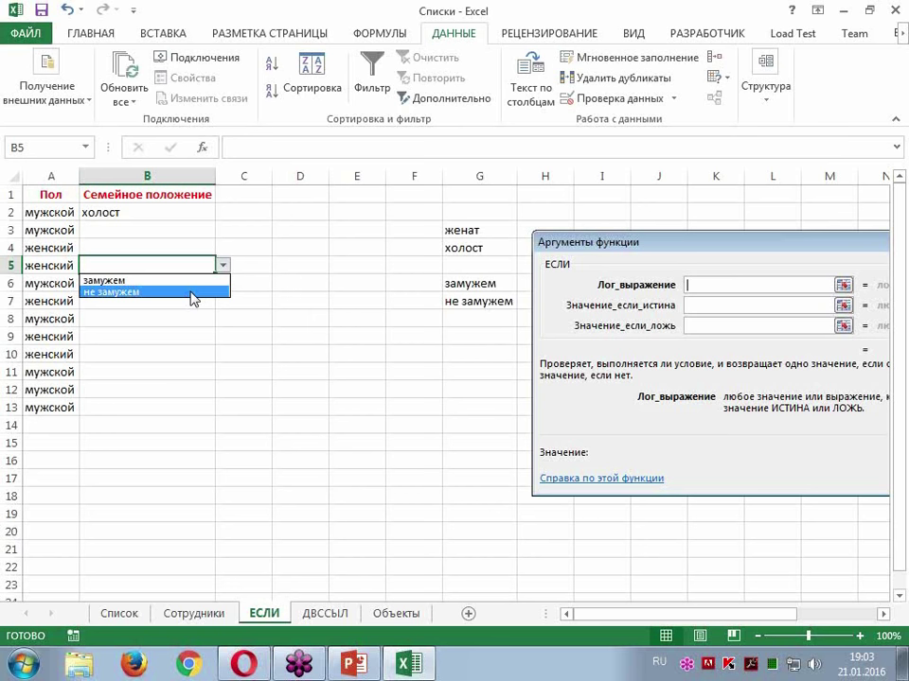
click(482, 223)
click(480, 229)
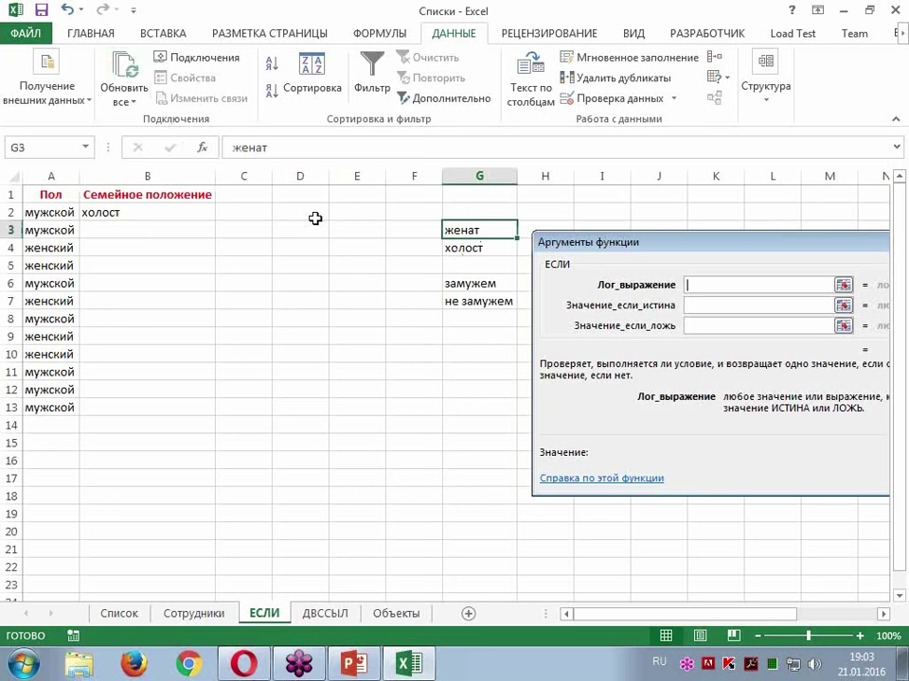
key(ctrl+1)
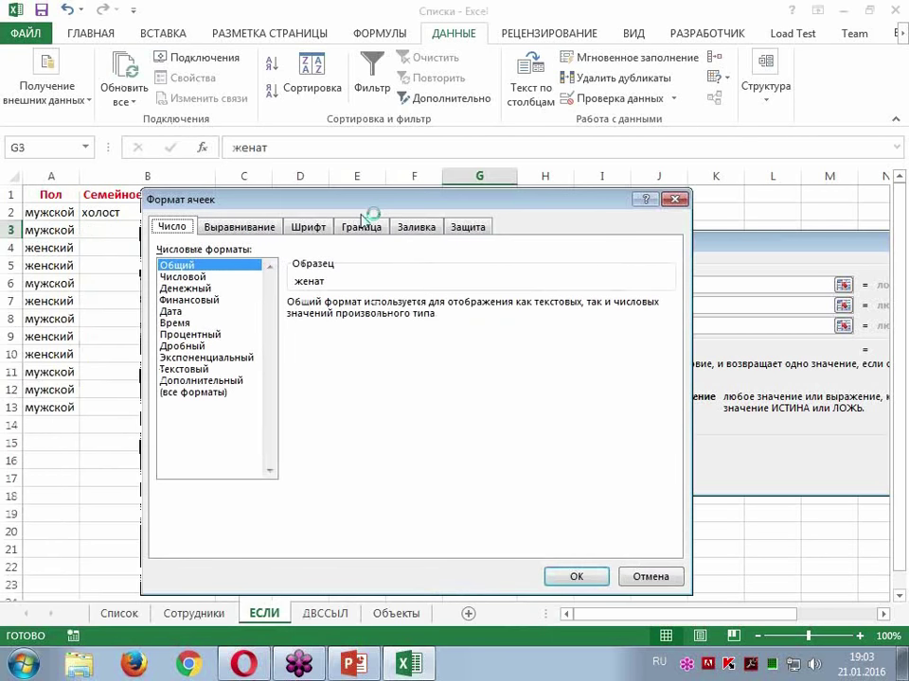
Step: Close Format Cells, shift the arguments picture right, and set G11's validation to List
click(676, 200)
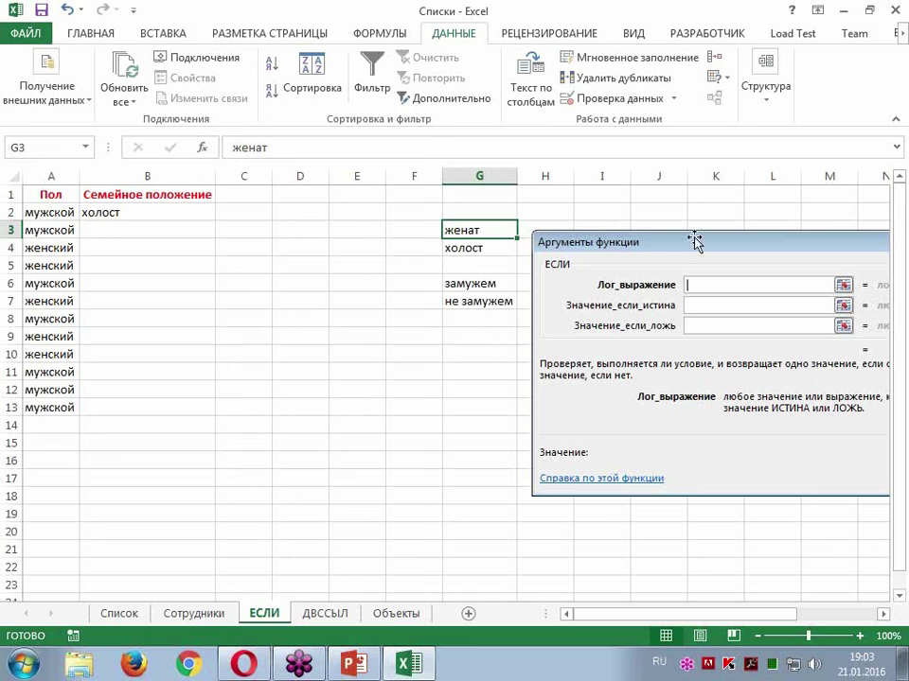
drag(680, 241, 765, 245)
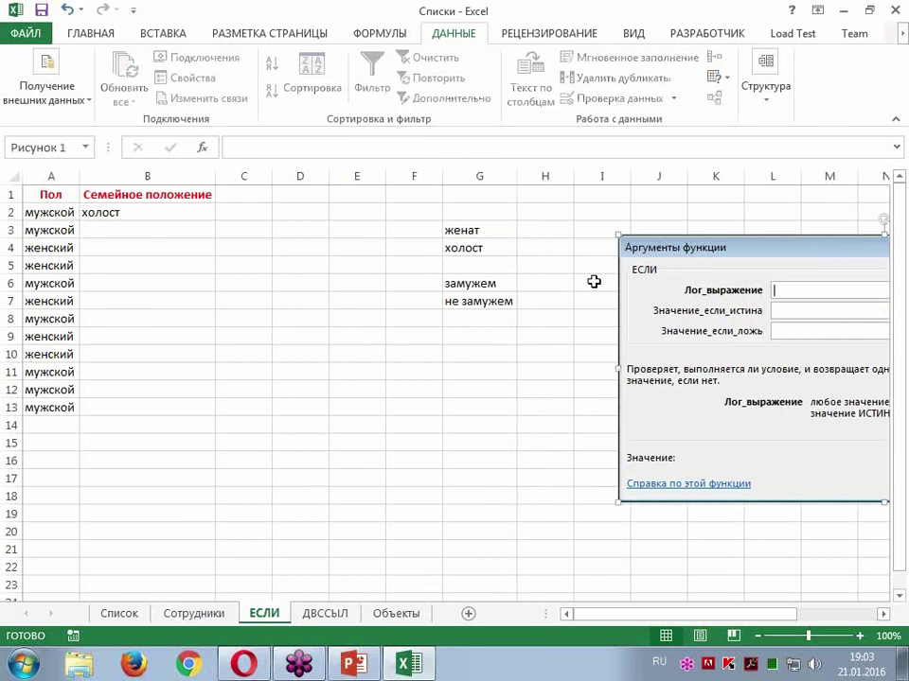
click(480, 371)
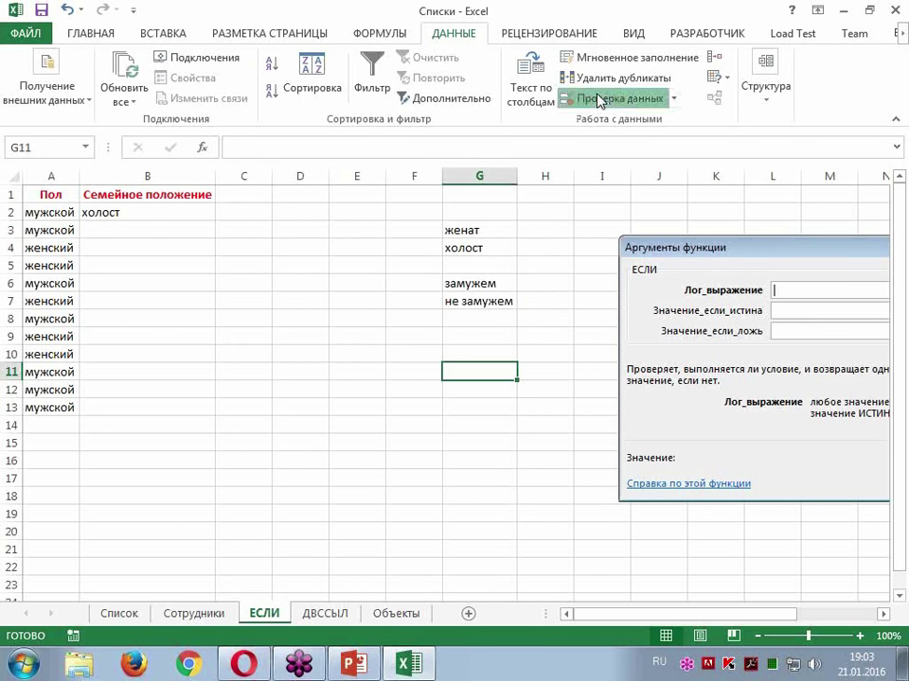
click(543, 98)
click(313, 343)
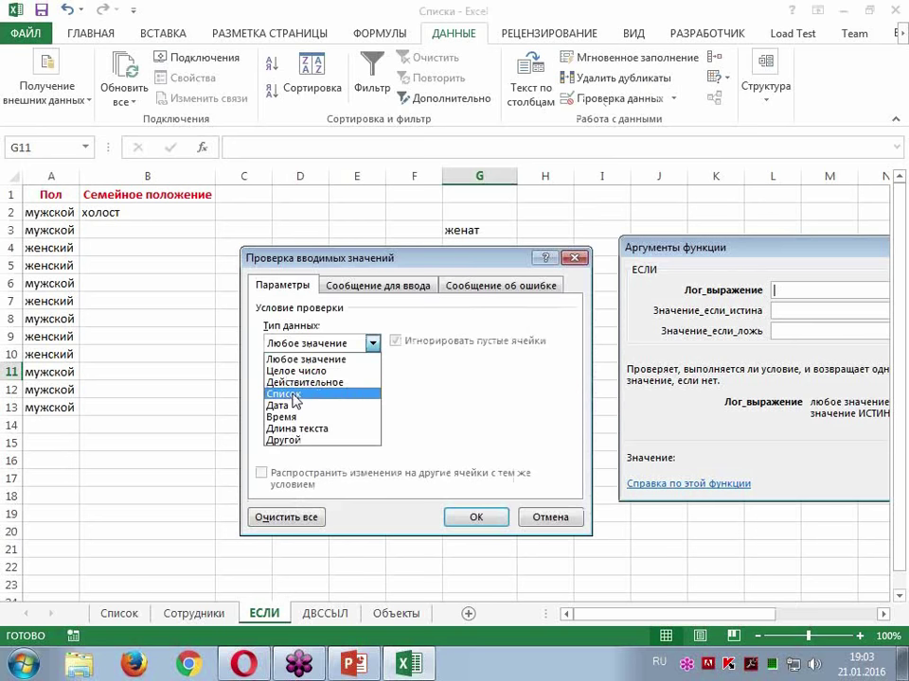
click(284, 394)
click(284, 415)
drag(504, 270, 320, 299)
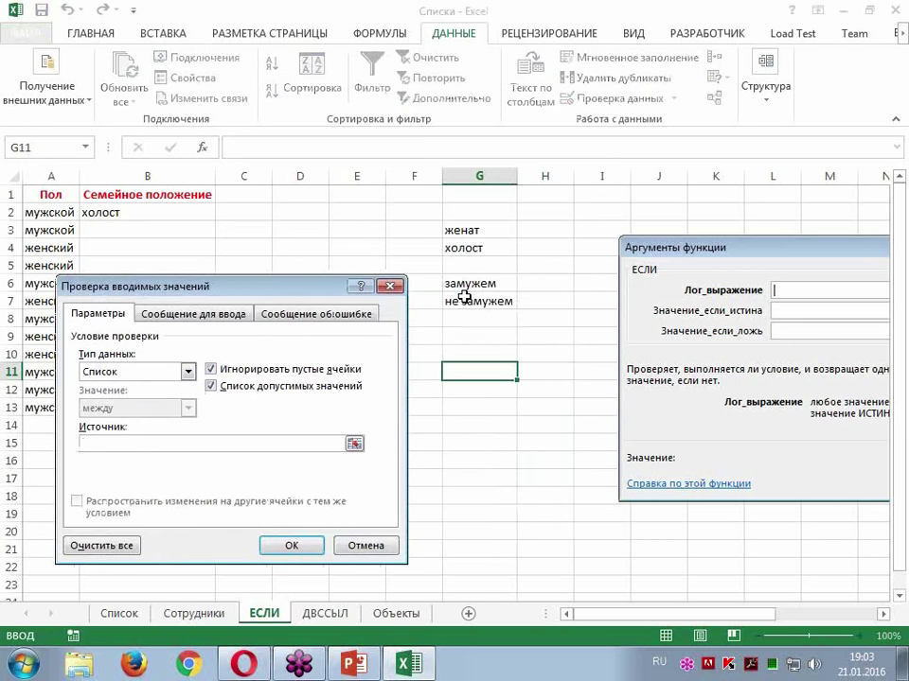
Step: Try =$G$3;$H$16 as G11's list source, dismiss the error, and cancel the validation
click(470, 231)
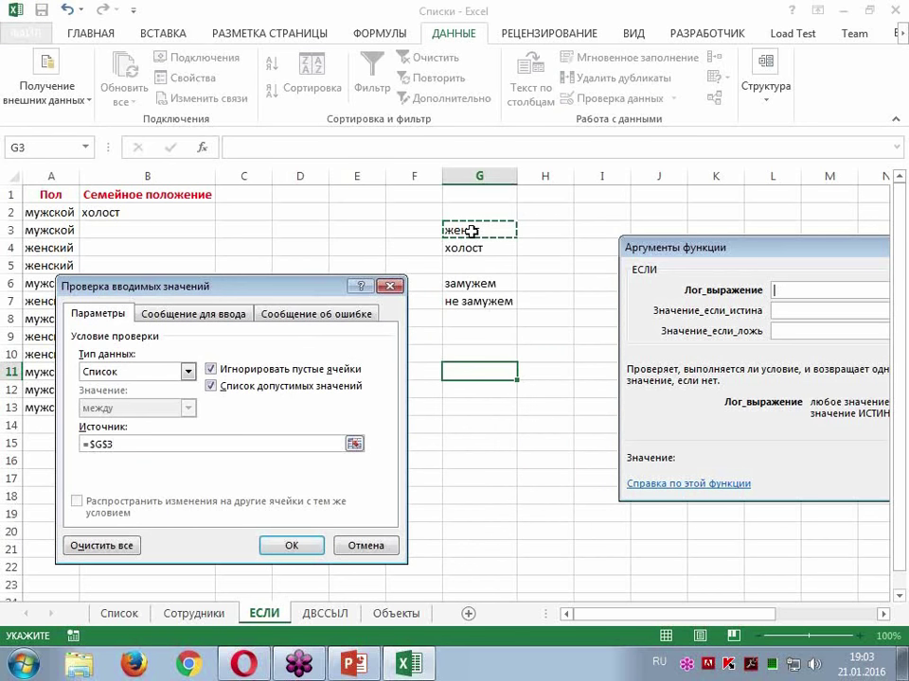
ctrl+click(545, 458)
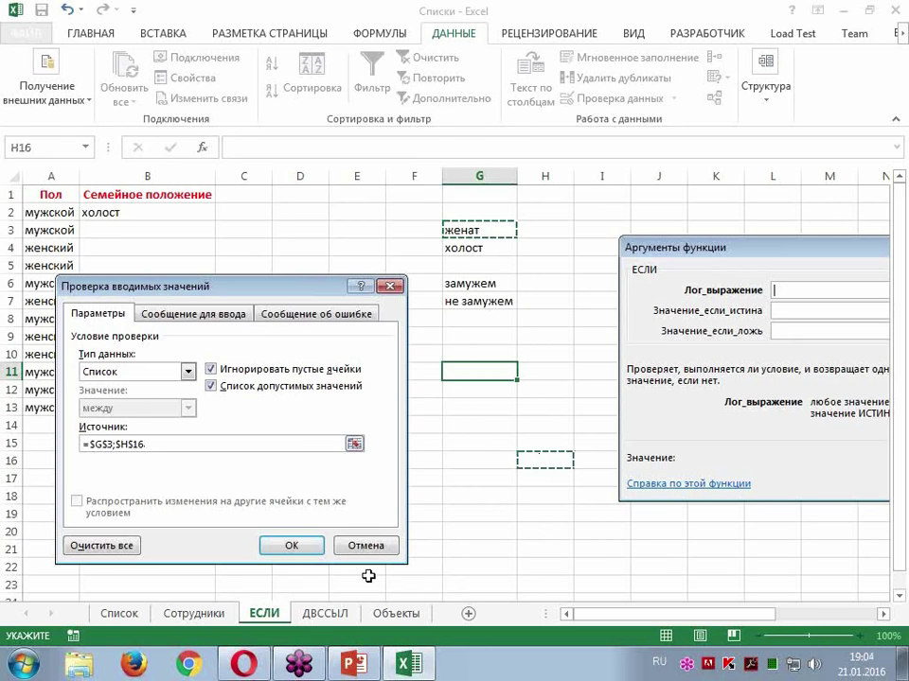
click(296, 545)
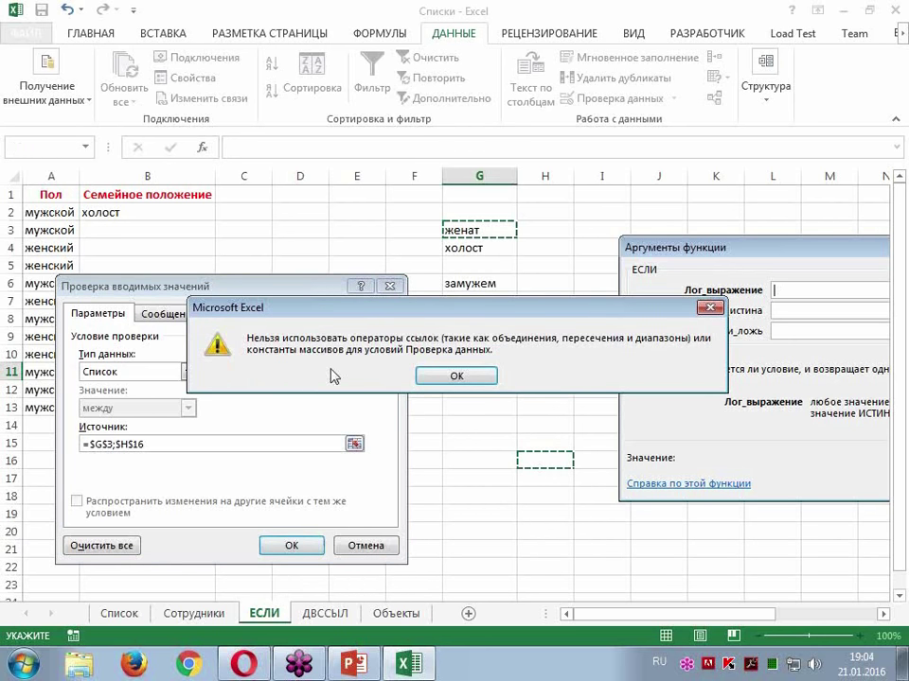
click(455, 374)
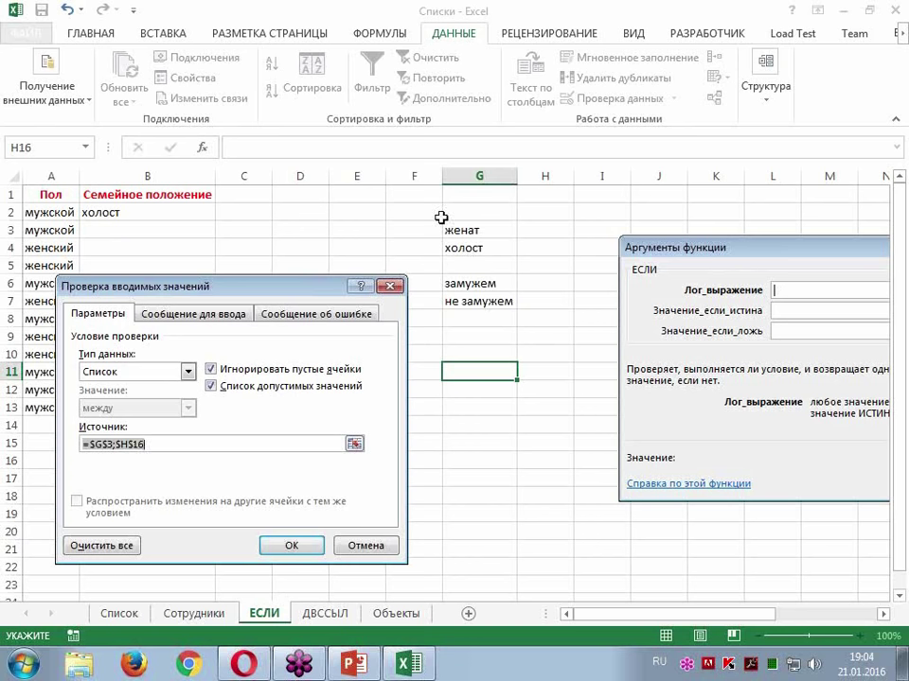
click(291, 546)
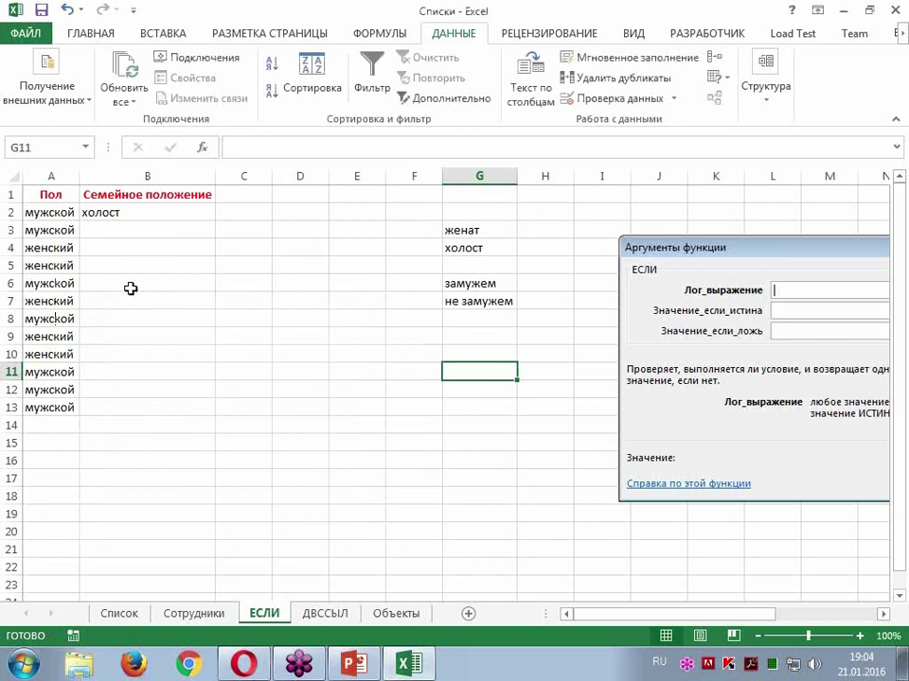
Step: Pick замужем for B7 from its women-only drop-down list
click(193, 301)
click(224, 300)
click(192, 324)
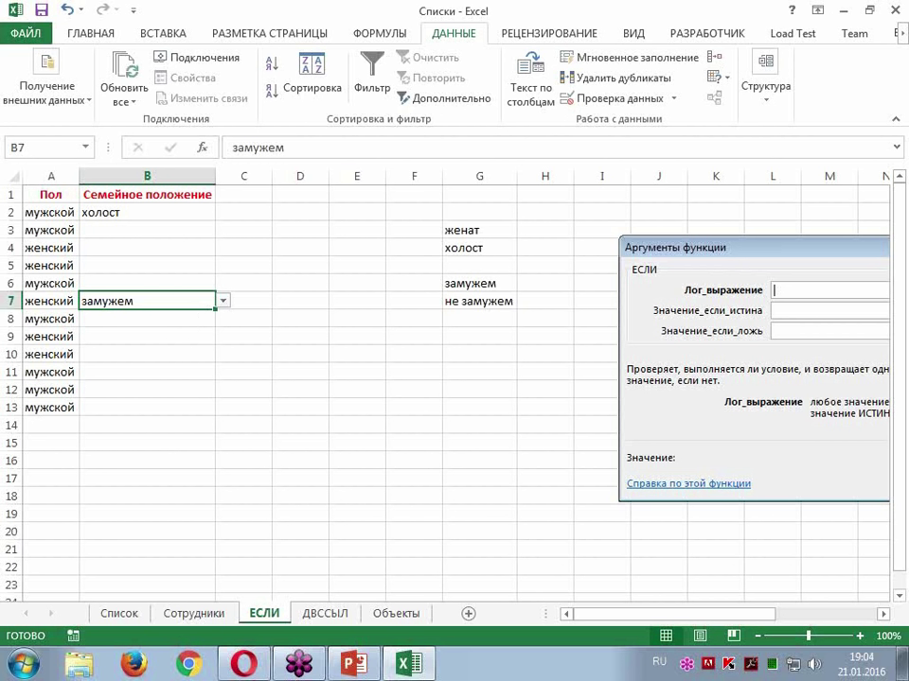
key(alt+shift)
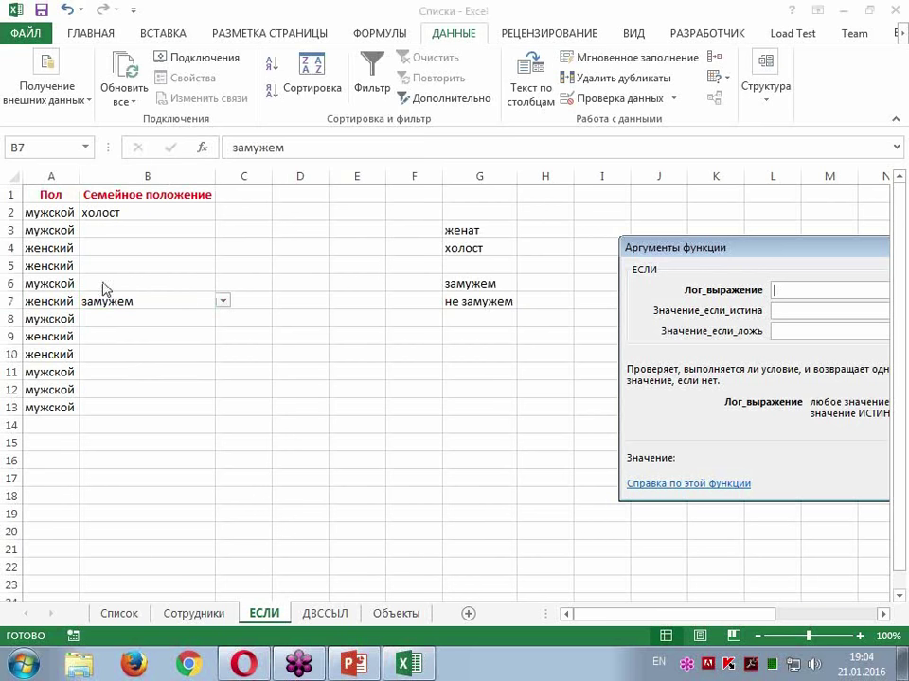
key(alt+shift)
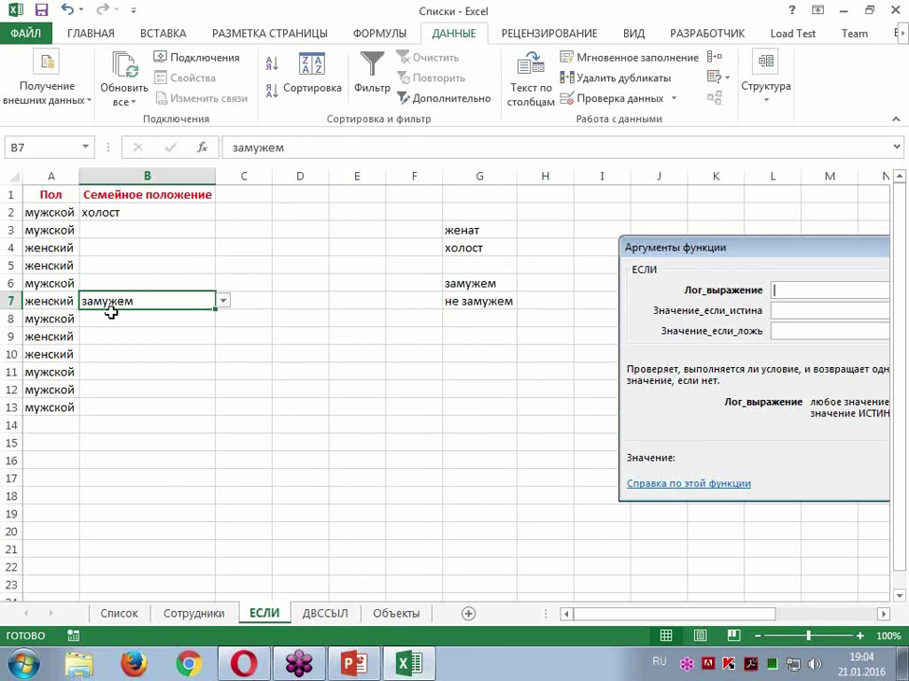
Step: Clear the gender from A5 and dismiss the Adobe update notification
click(45, 265)
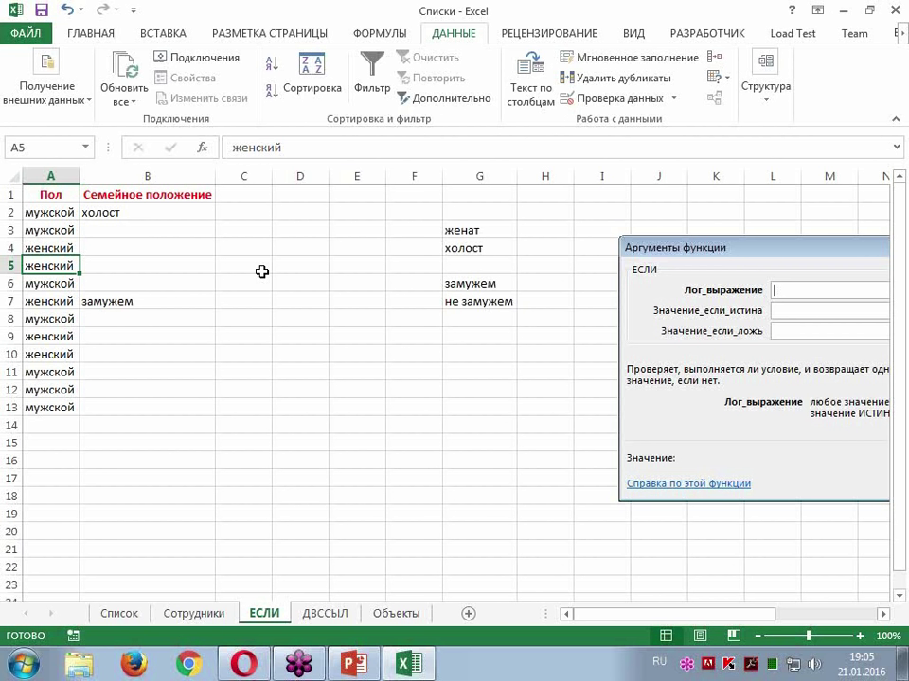
key(Delete)
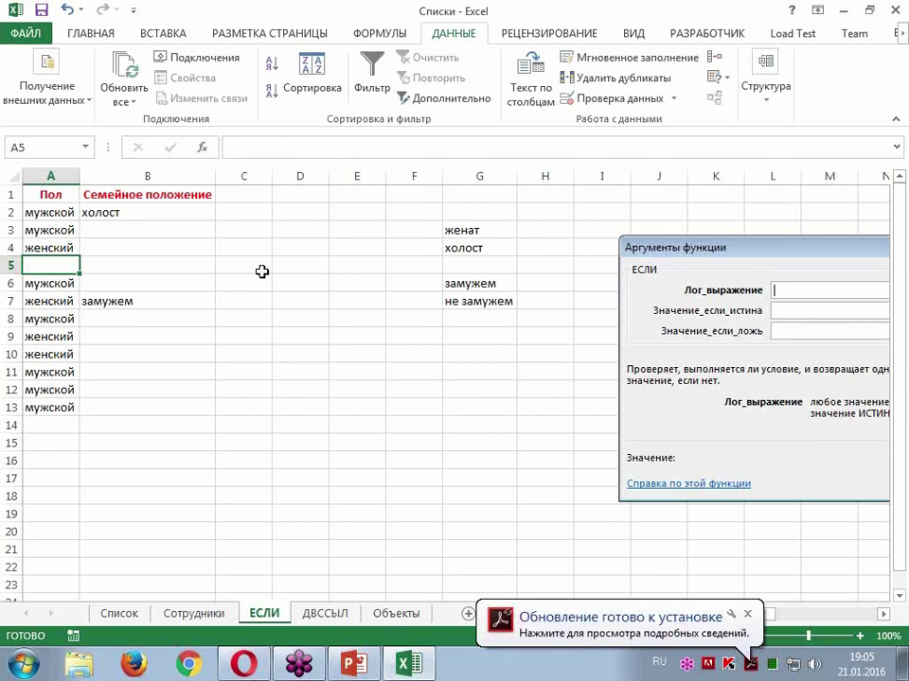
click(747, 613)
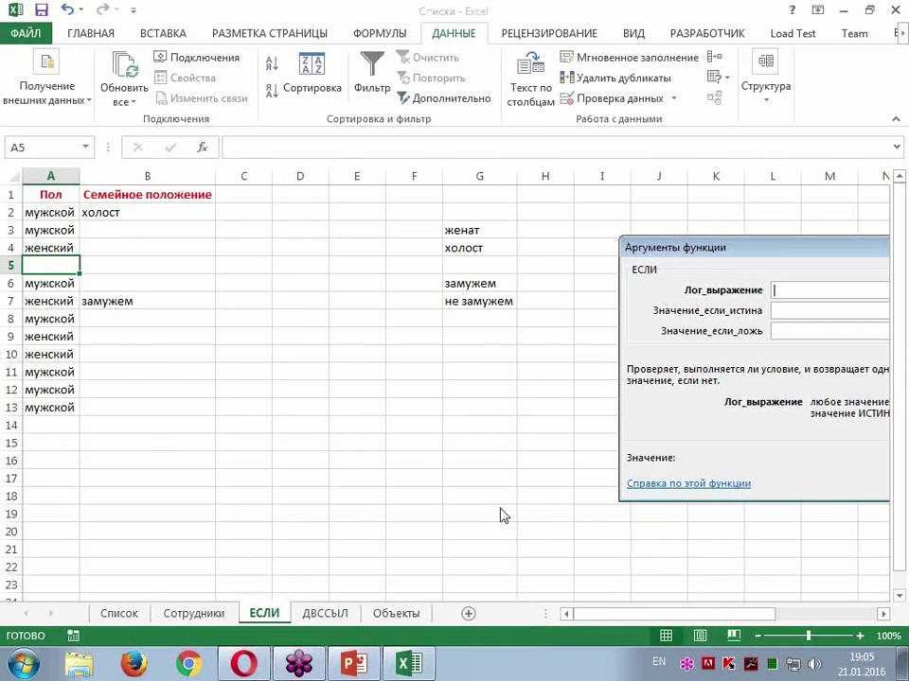
key(alt+shift)
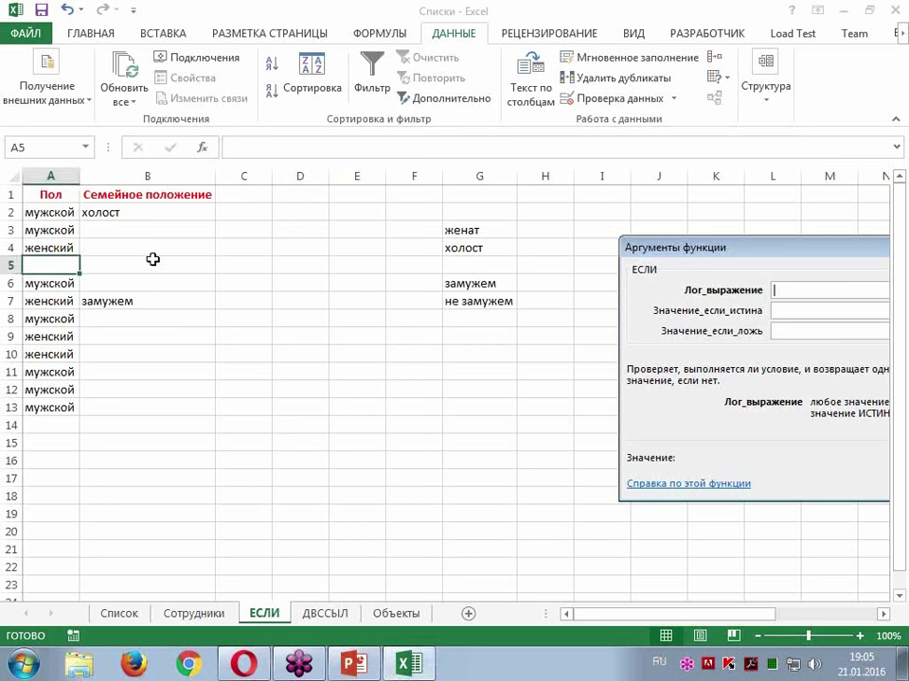
Step: Open B5's list to confirm it still offers замужем and не замужем without a gender
click(152, 259)
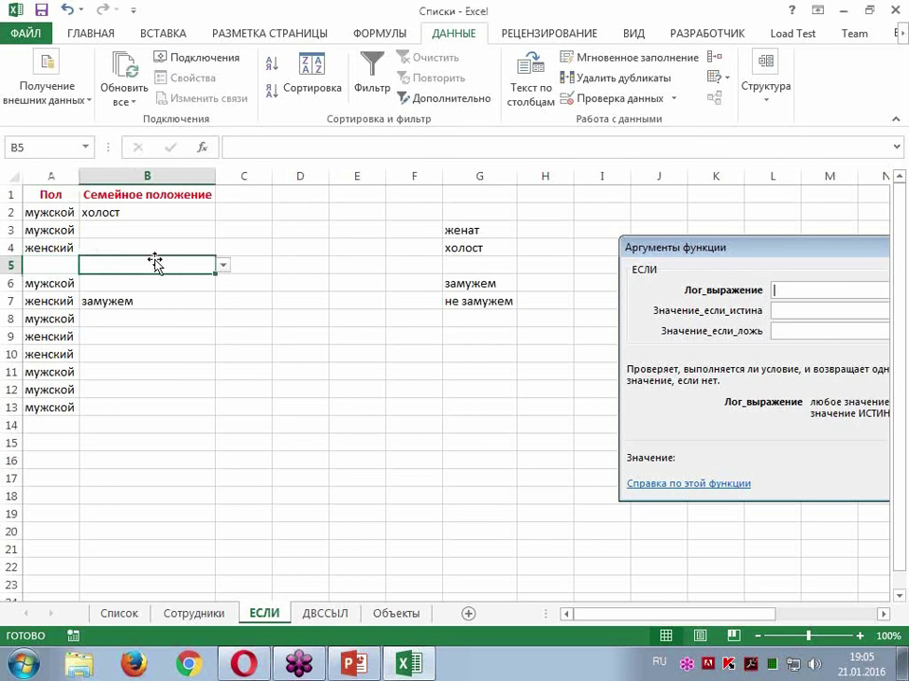
click(223, 266)
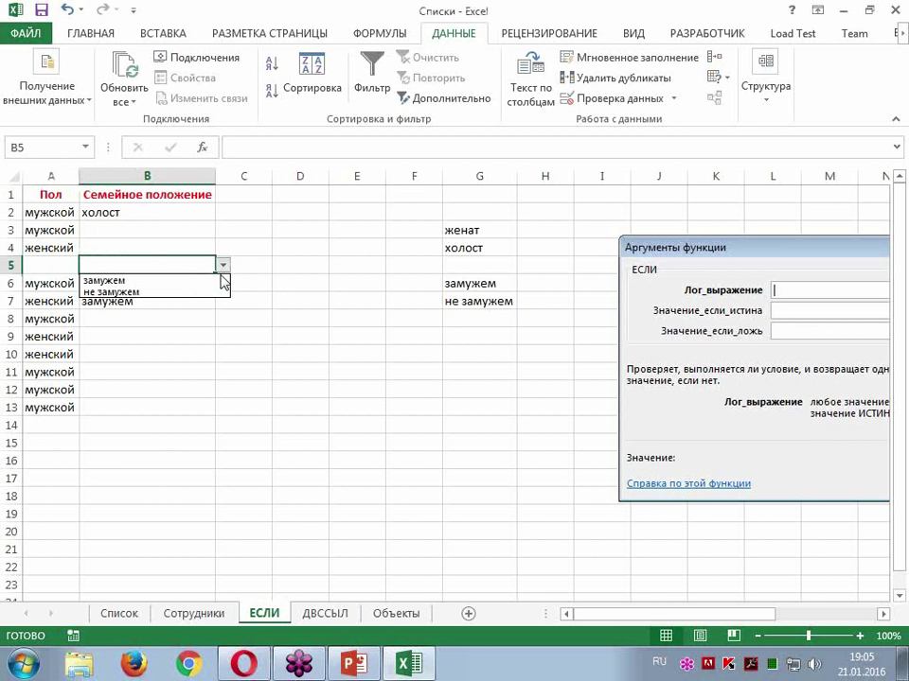
click(220, 269)
click(223, 269)
click(165, 210)
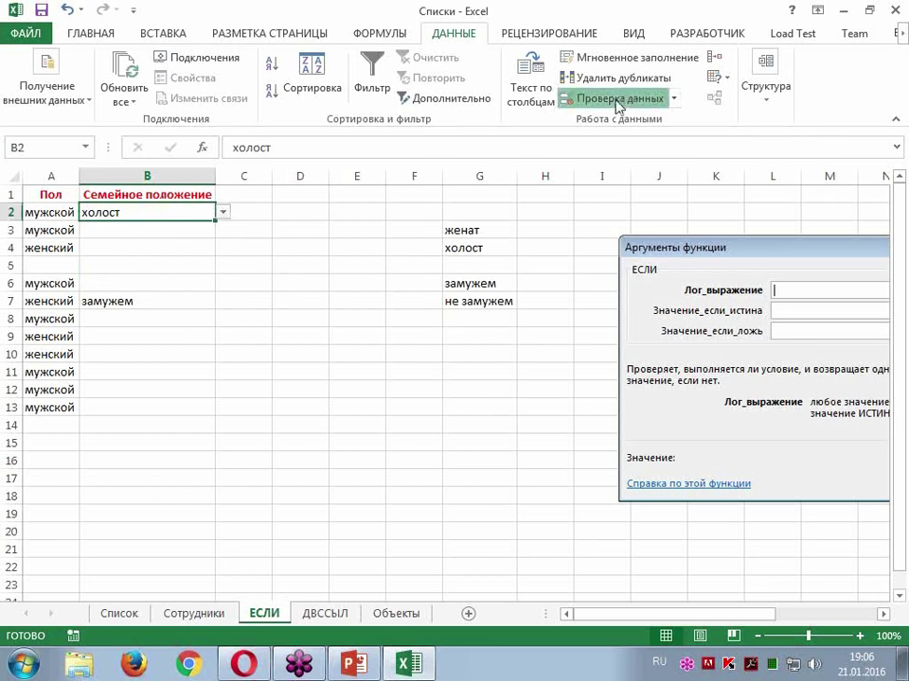
click(647, 98)
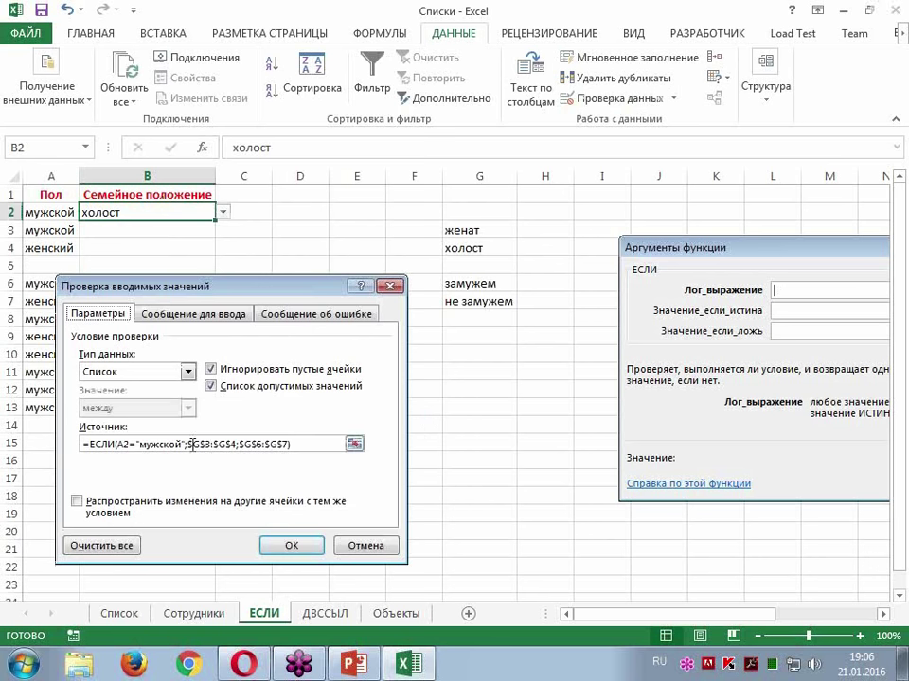
drag(188, 445, 234, 445)
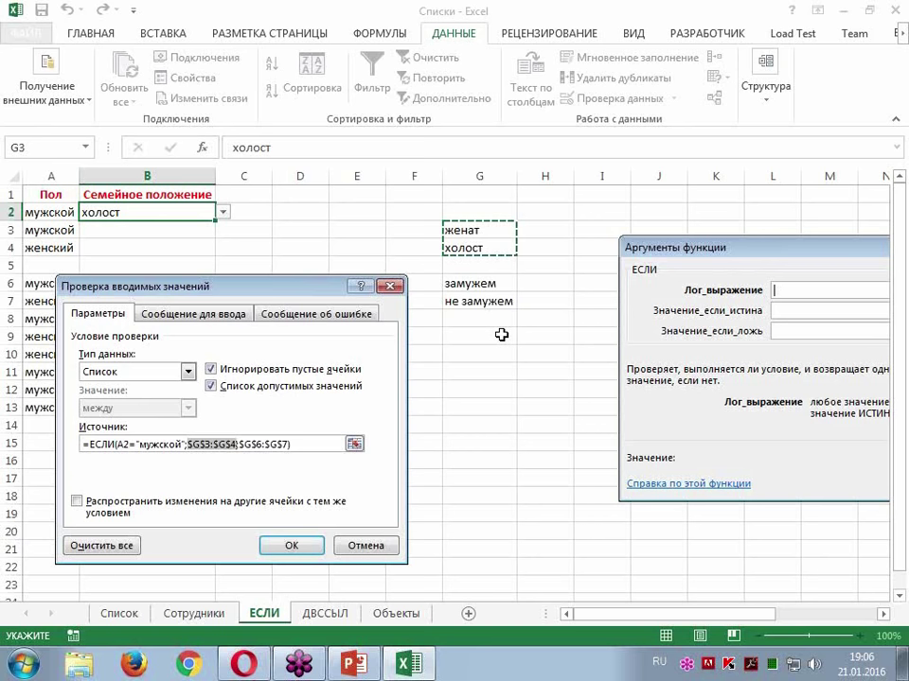
click(390, 286)
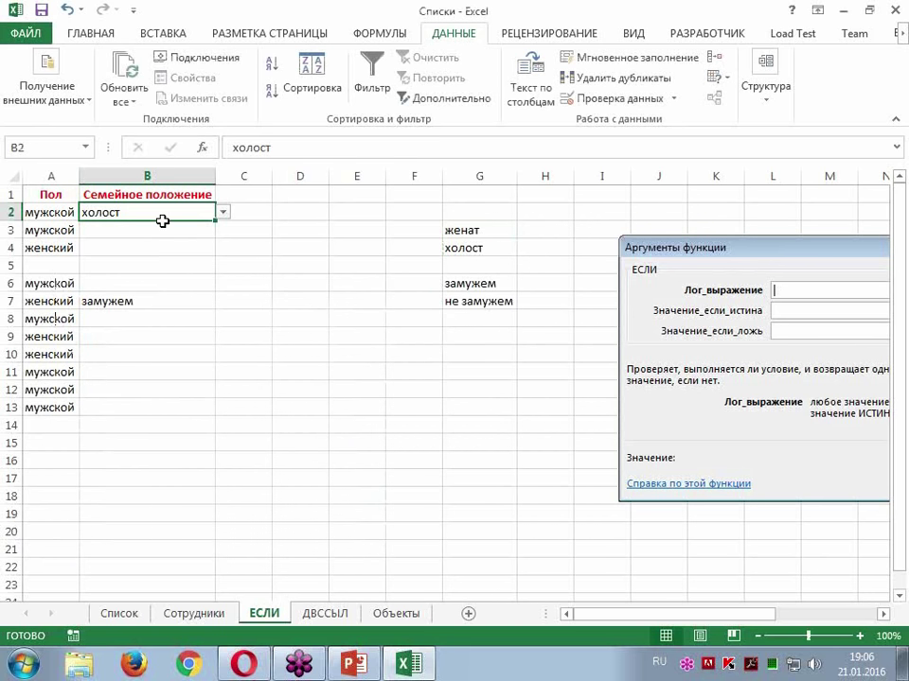
Step: Open B2:B13's validation and delete $G$6:$G$7 from the end of the list source
drag(158, 228, 139, 405)
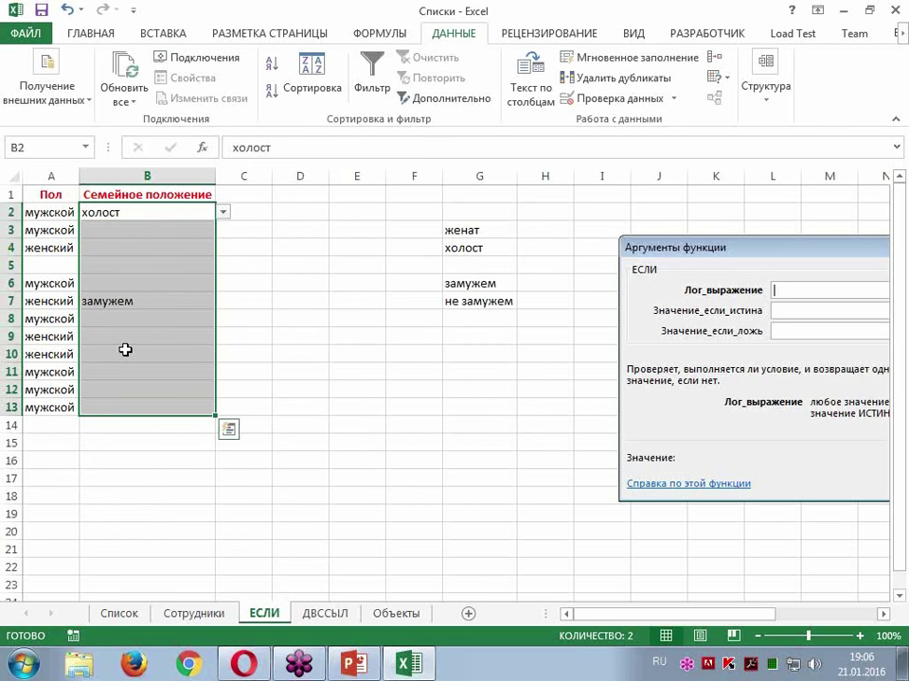
click(606, 99)
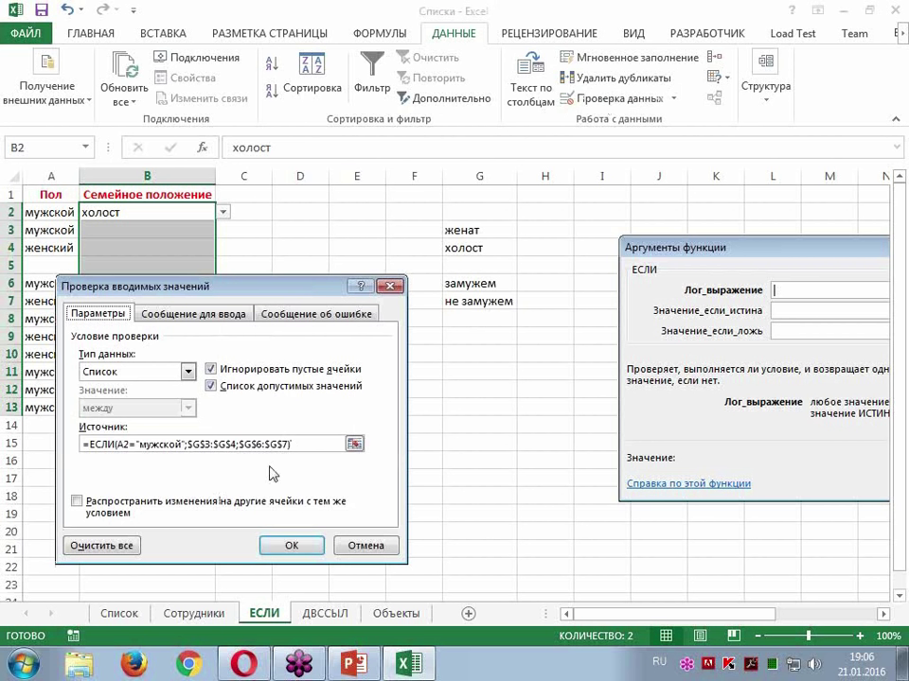
click(301, 448)
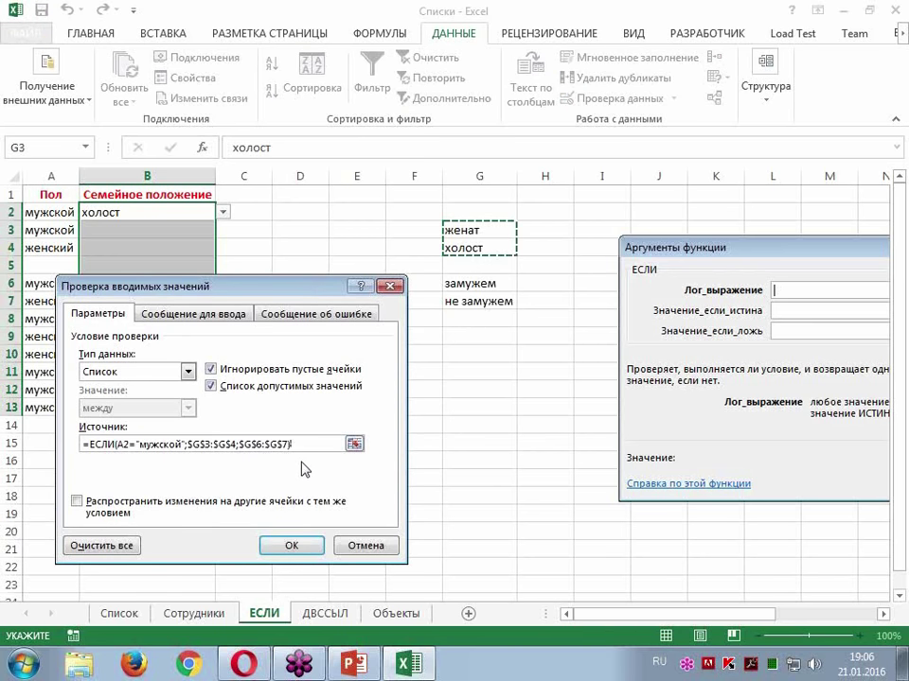
key(F2)
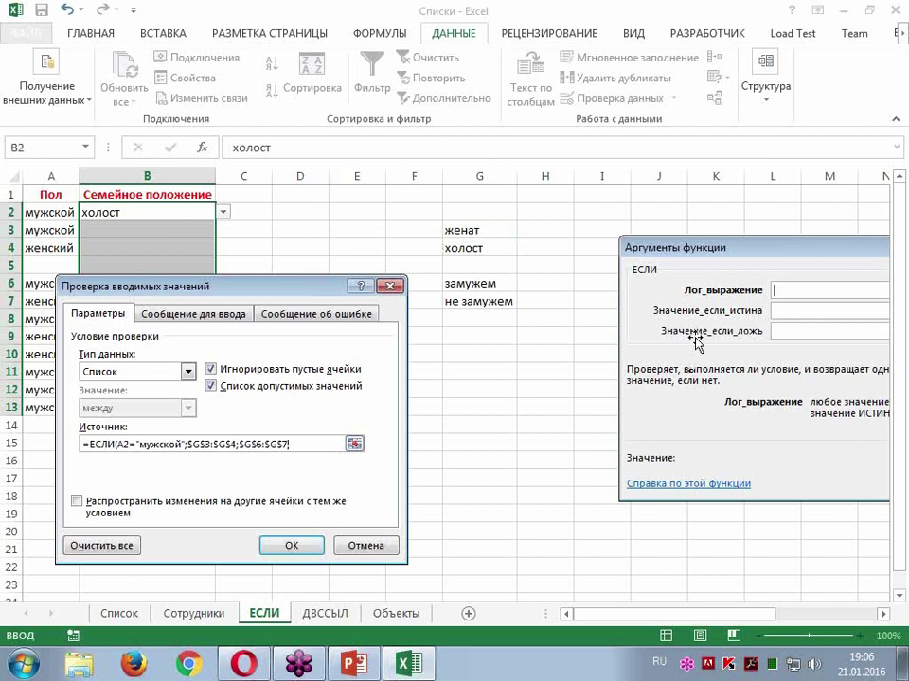
key(BackSpace)
key(BackSpace)
key(BackSpace)
key(BackSpace)
key(BackSpace)
key(BackSpace)
key(BackSpace)
key(BackSpace)
key(BackSpace)
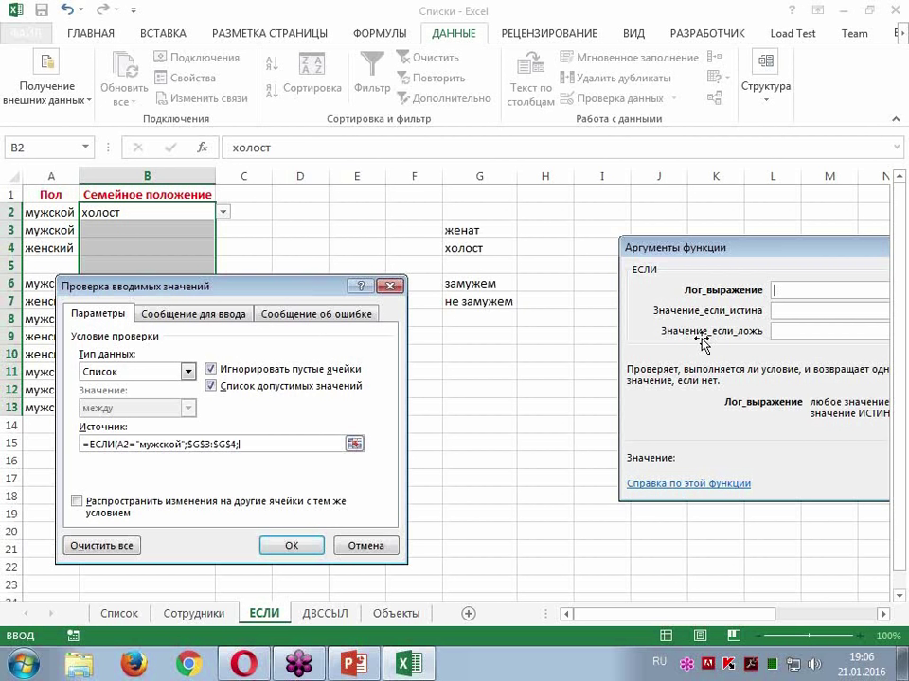
Step: Append если(A2="женский";$G$6:$G$7 to the list source formula
text(если)
text(()
click(77, 212)
key(F4)
key(F4)
key(F4)
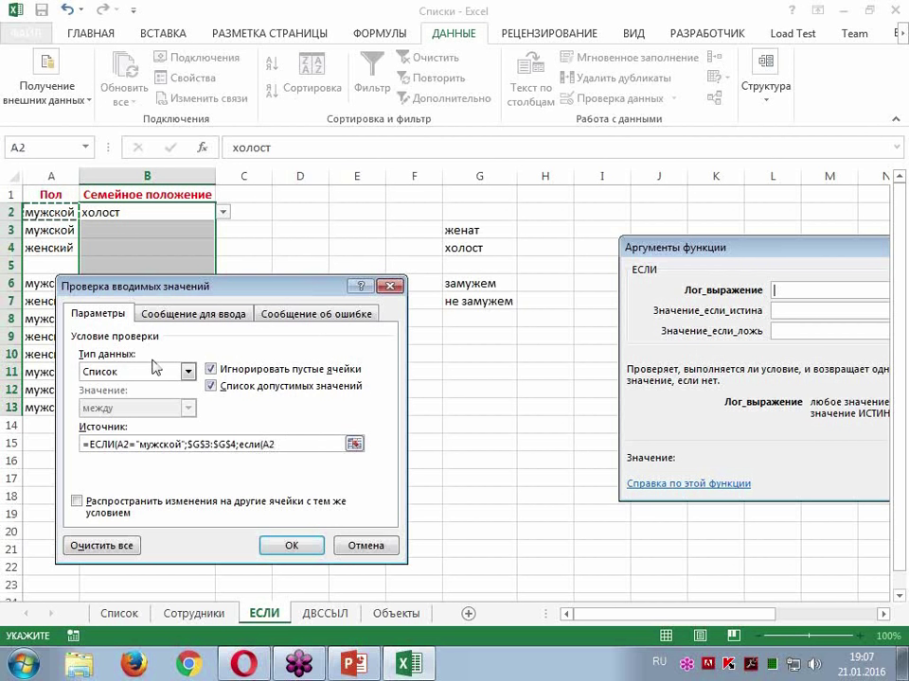
text(=)
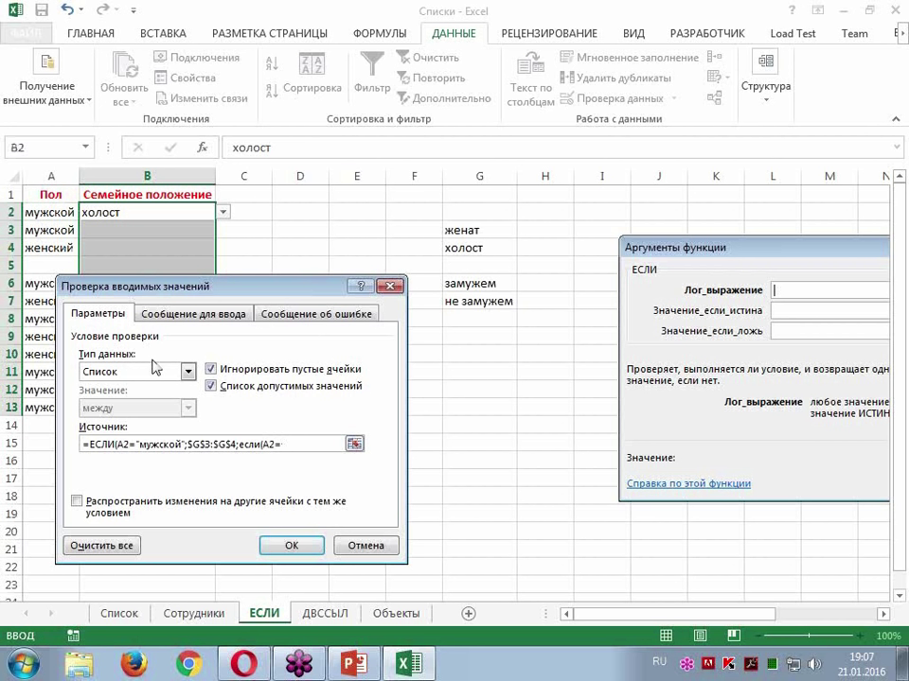
text(;"женский")
text(;)
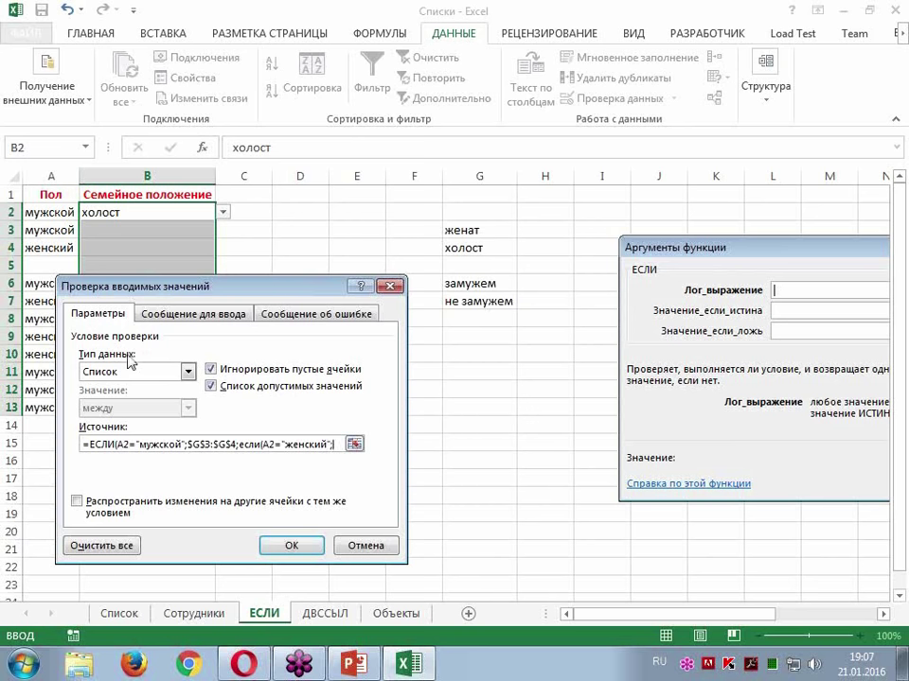
drag(479, 284, 455, 300)
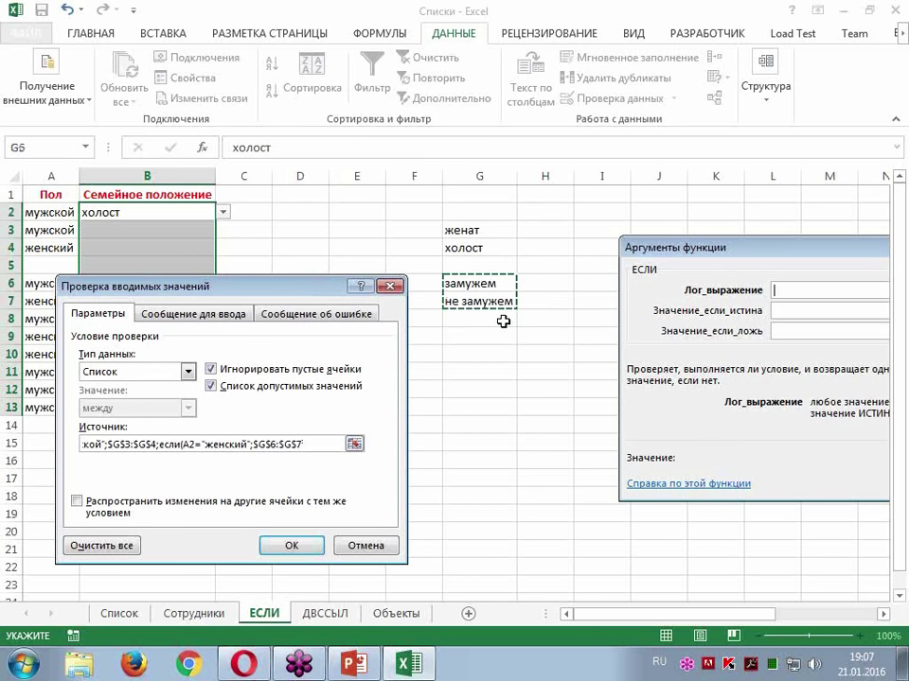
Step: Add $G$9 as the fallback, close both brackets, and apply the nested list
click(312, 446)
text(;)
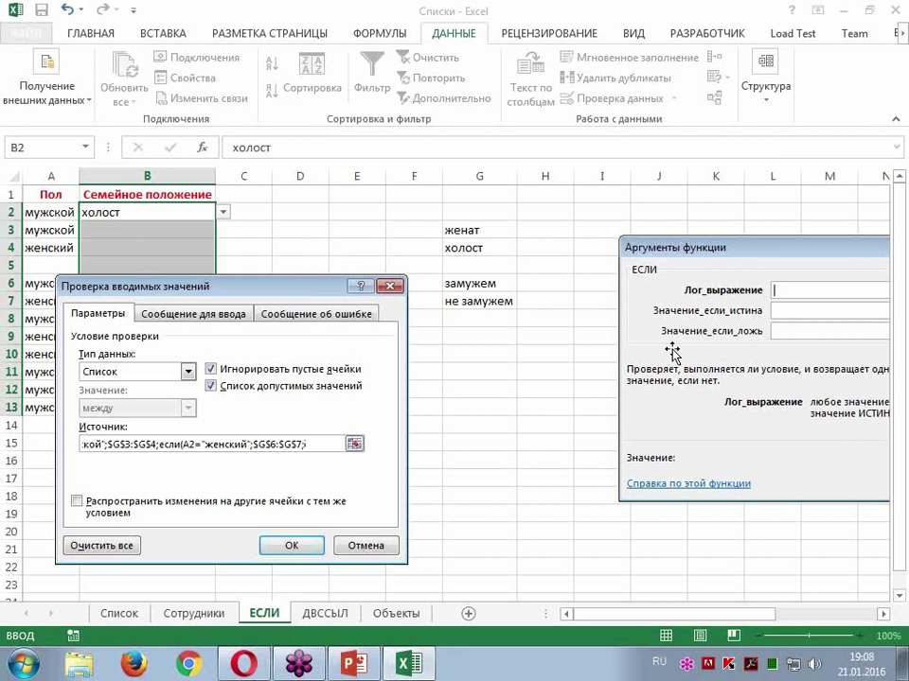
drag(517, 335, 465, 320)
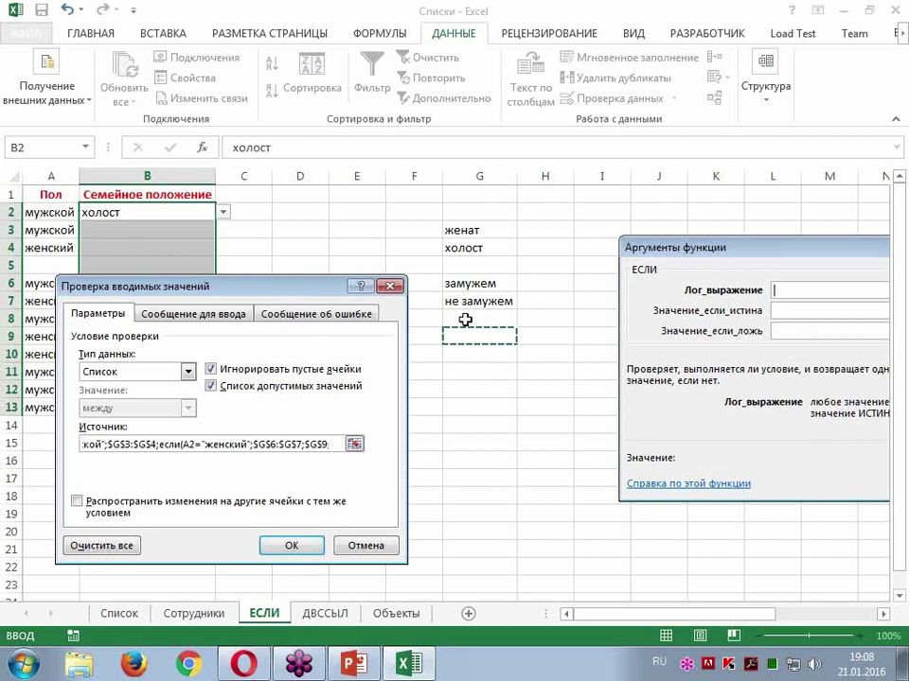
click(462, 335)
key(BackSpace)
text(;$G$9)))
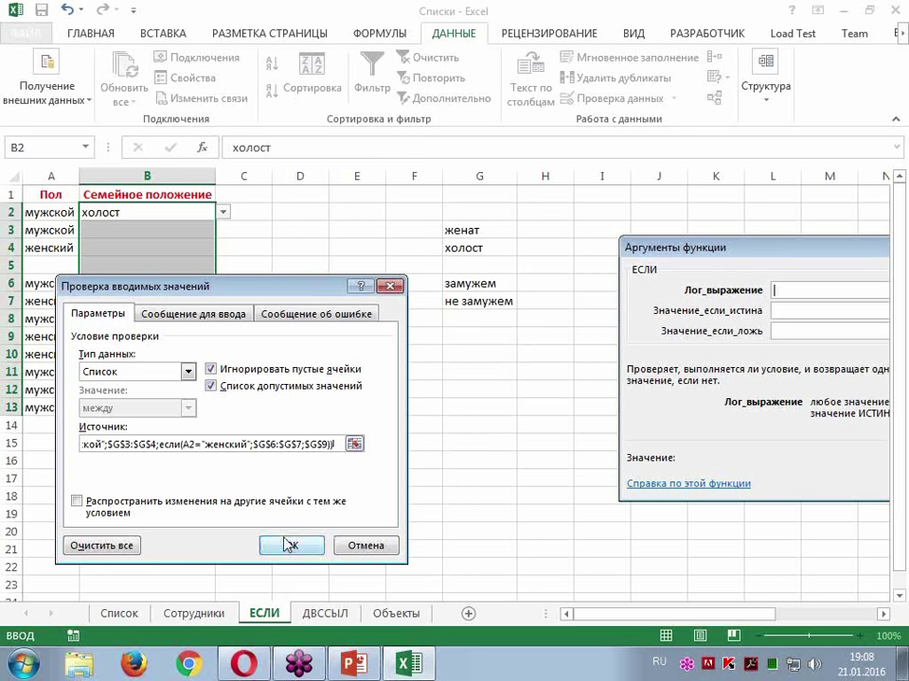
click(286, 547)
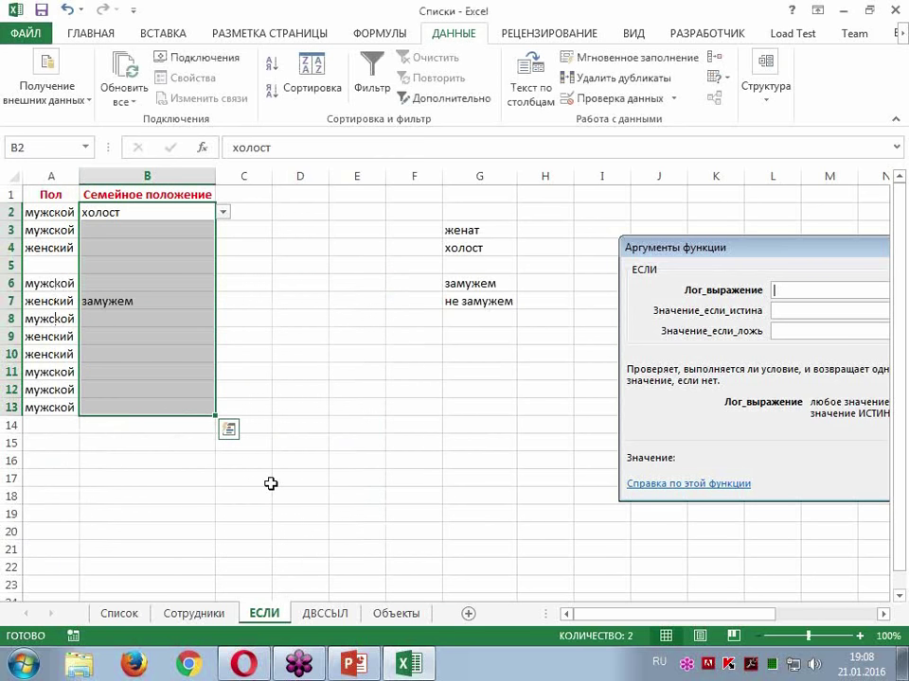
Step: Choose женат in B2 and замужем in B4 from their marital-status drop-down lists
click(113, 212)
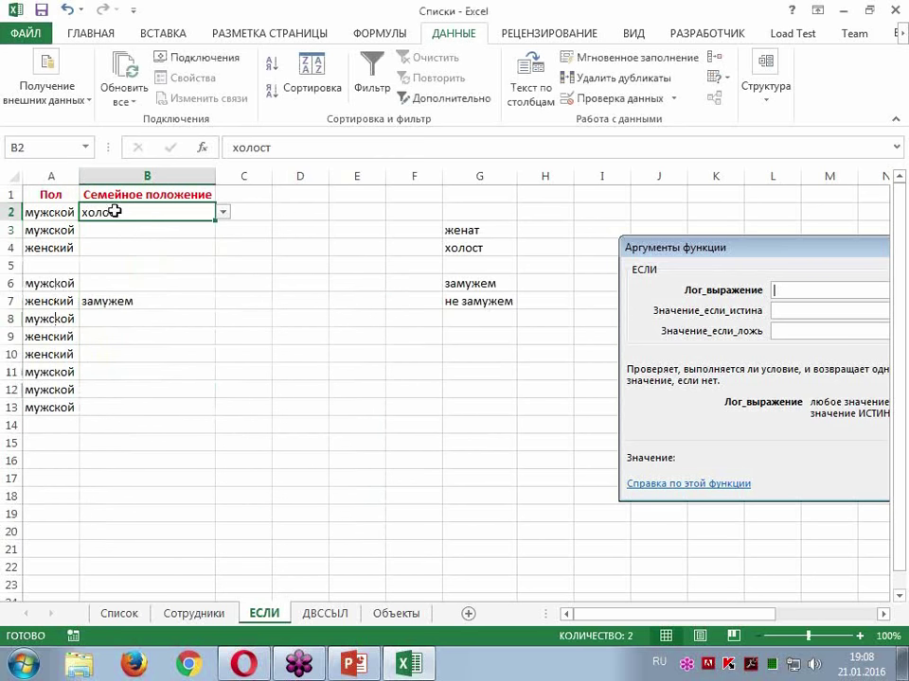
key(Delete)
click(222, 213)
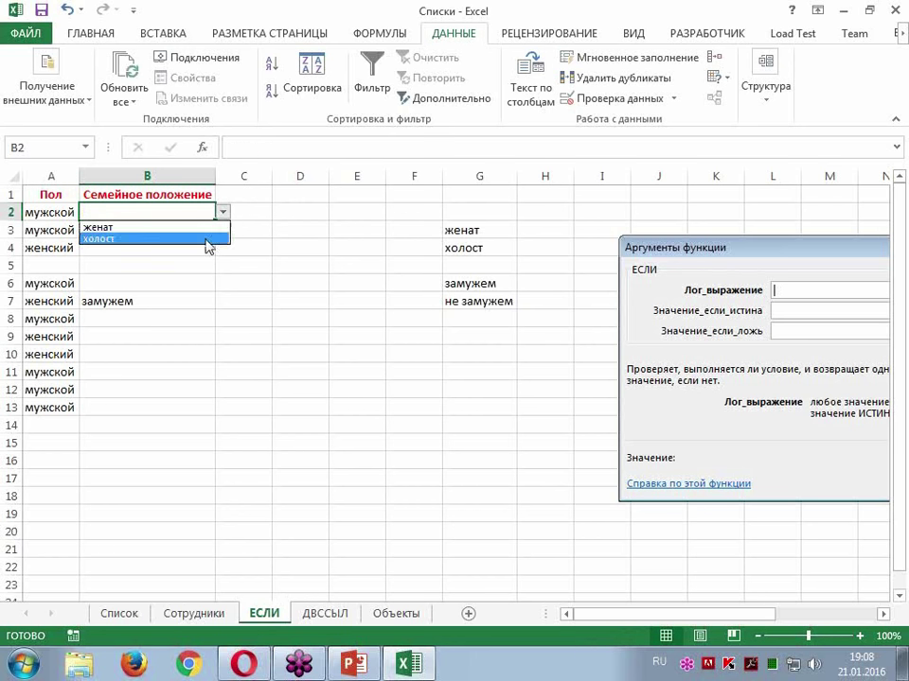
click(208, 228)
click(156, 247)
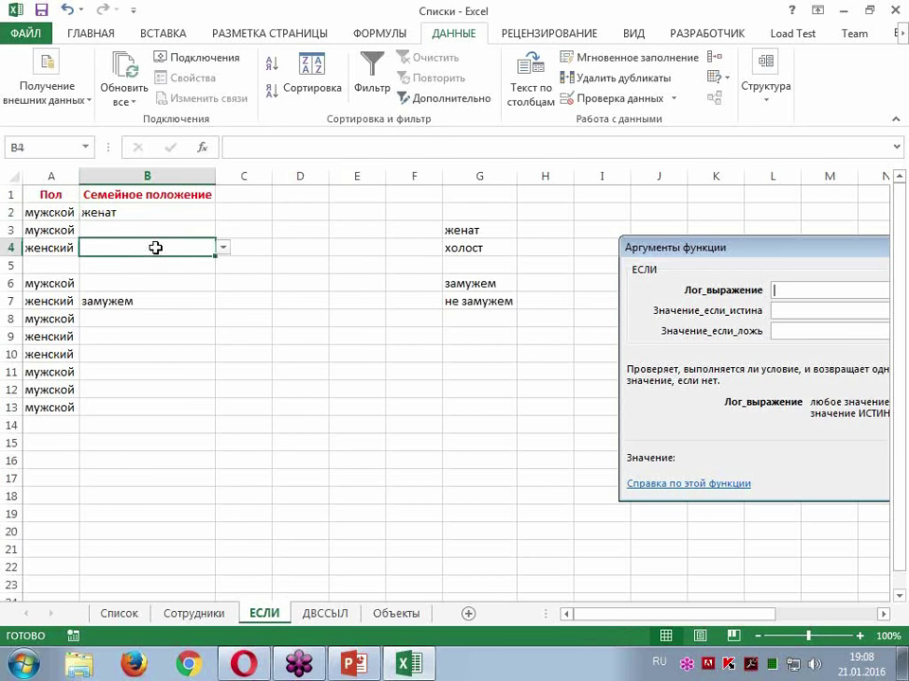
click(222, 247)
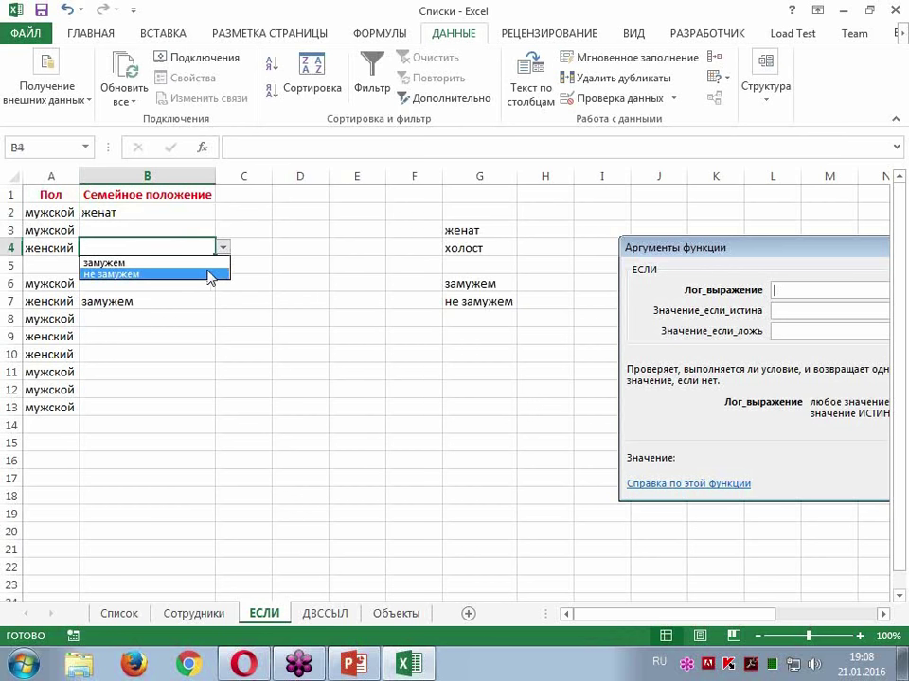
click(208, 262)
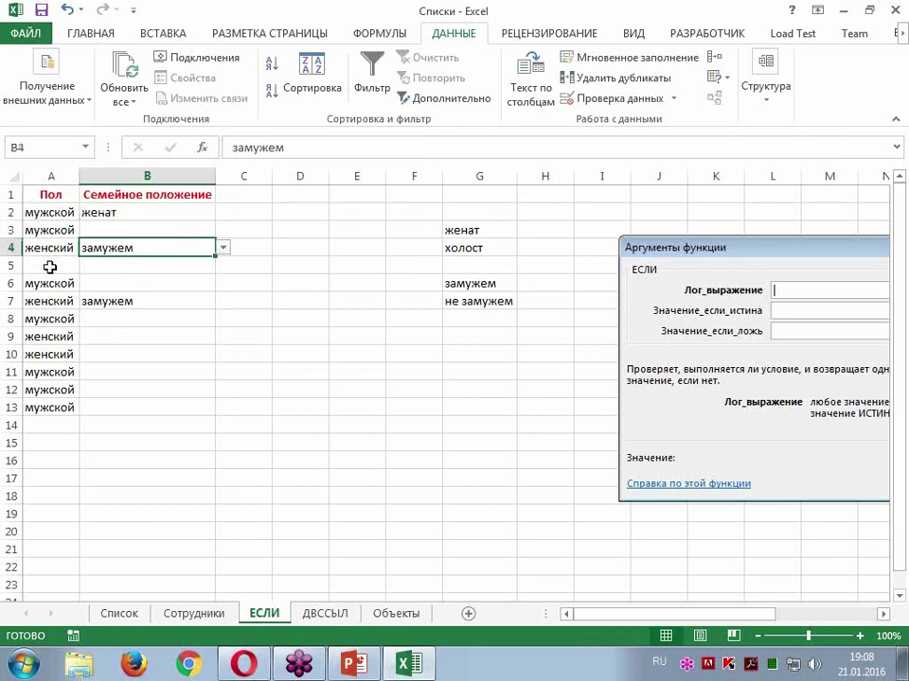
Step: Verify that B5, with blank gender in A5, offers only an empty option
click(38, 265)
click(132, 265)
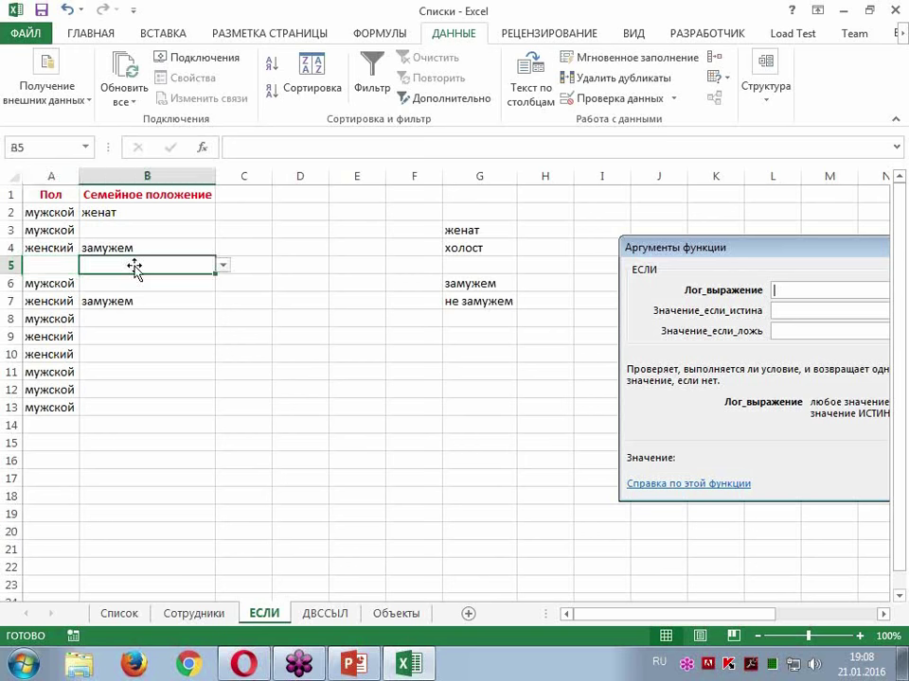
click(223, 266)
click(223, 266)
click(223, 266)
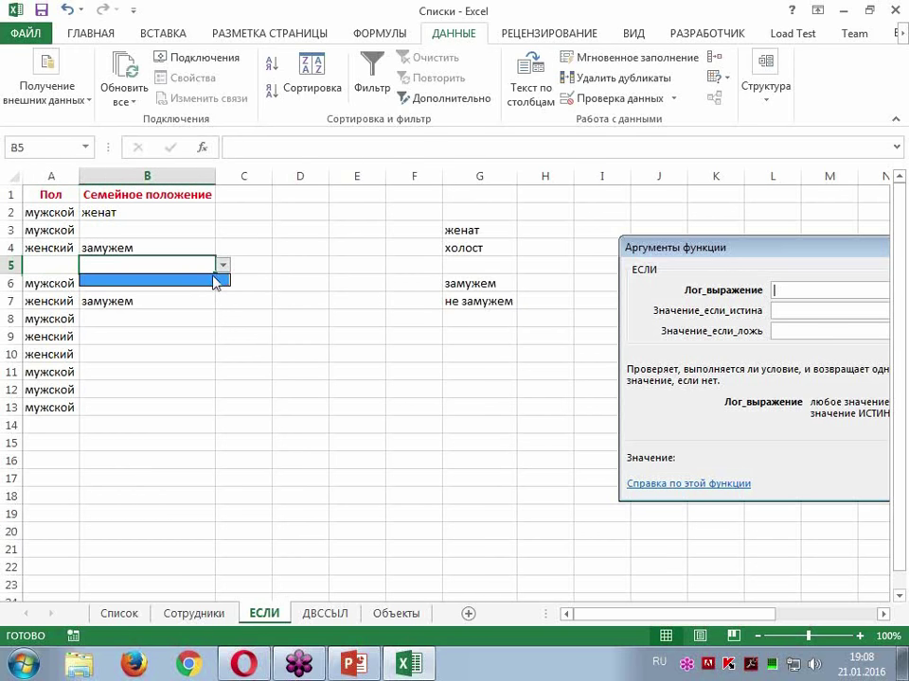
click(224, 268)
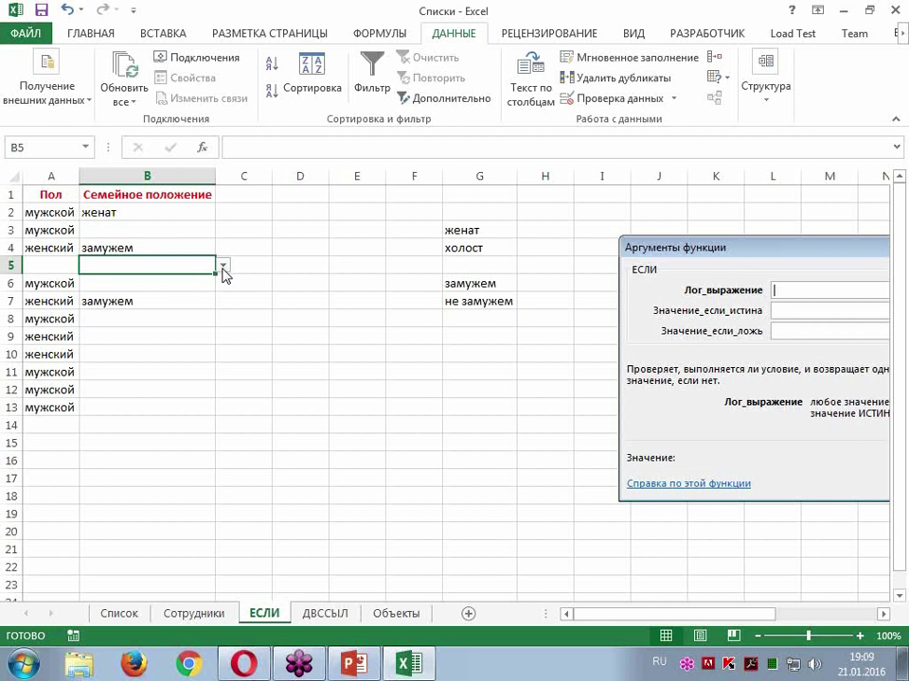
click(224, 267)
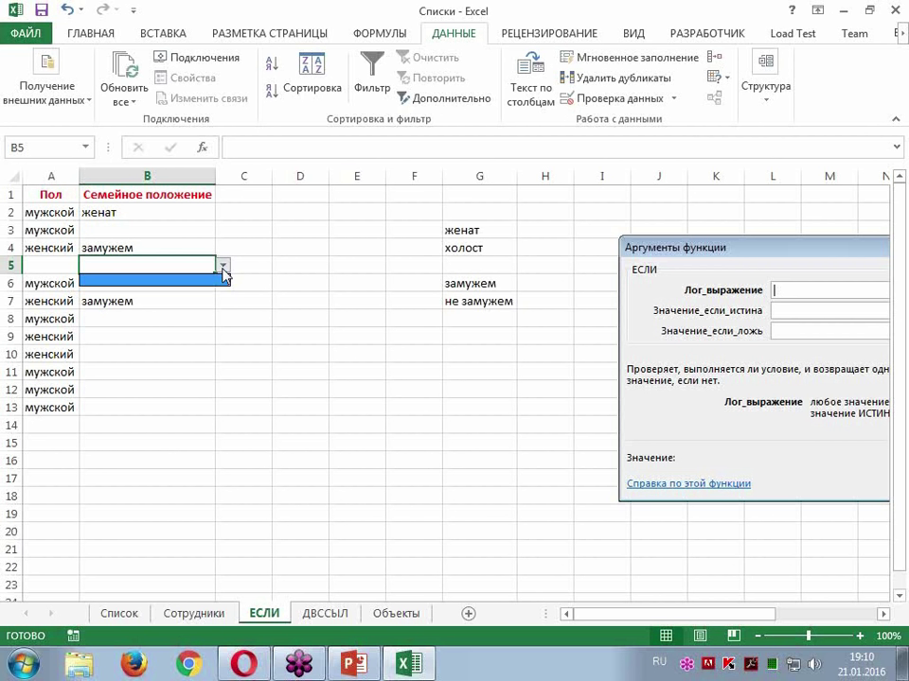
Step: Switch to the ДВССЫЛ sheet with the car makes table and show the ФОРМУЛЫ ribbon
click(322, 617)
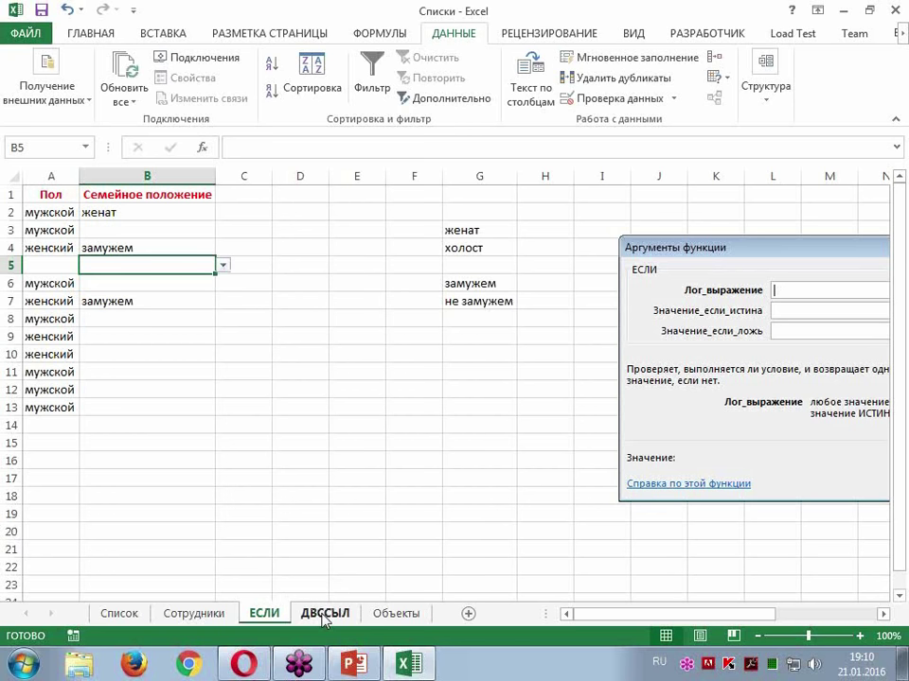
click(322, 615)
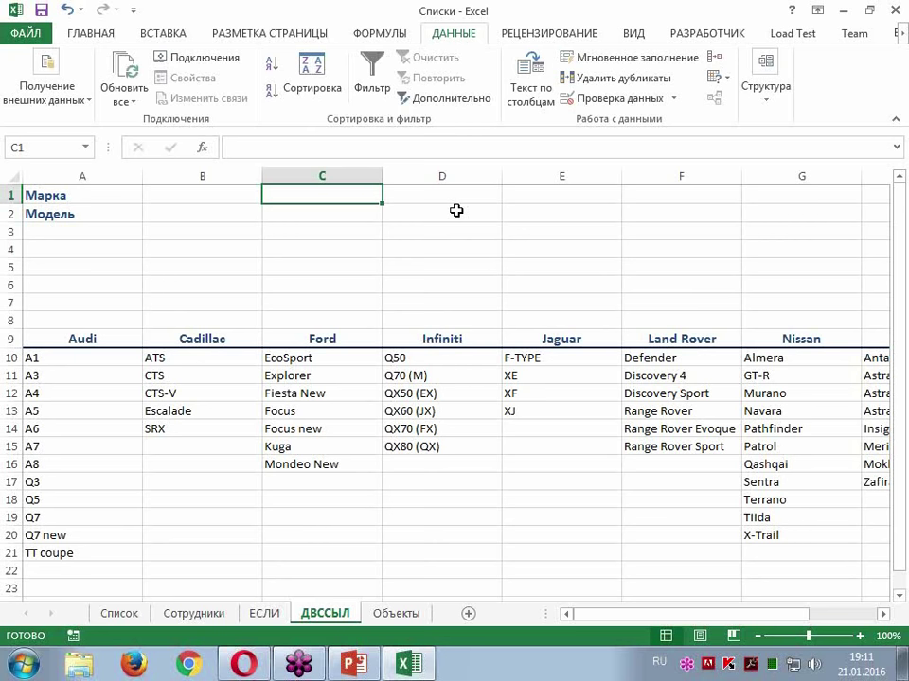
click(378, 34)
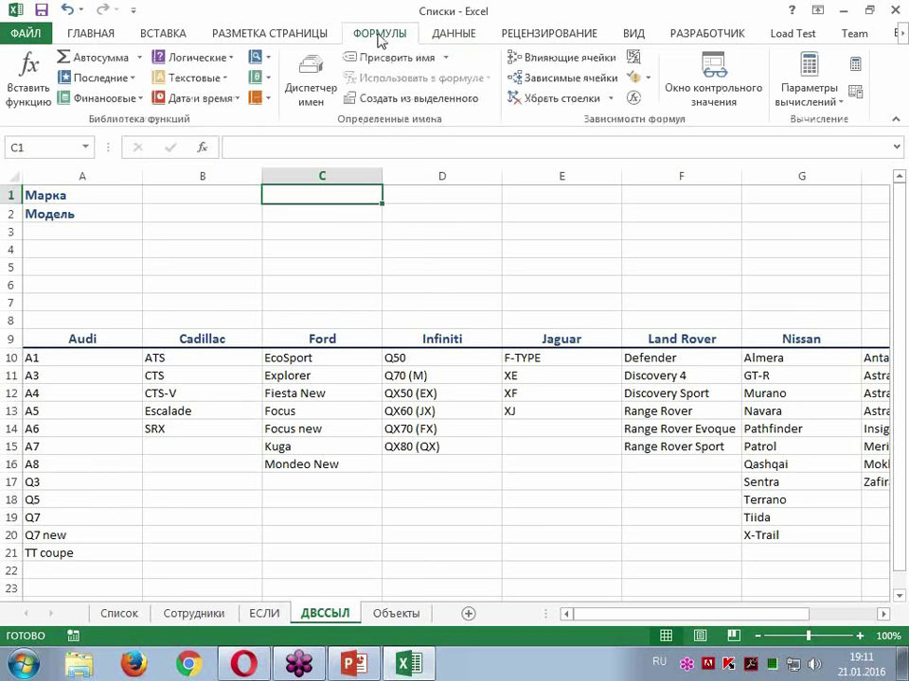
click(256, 59)
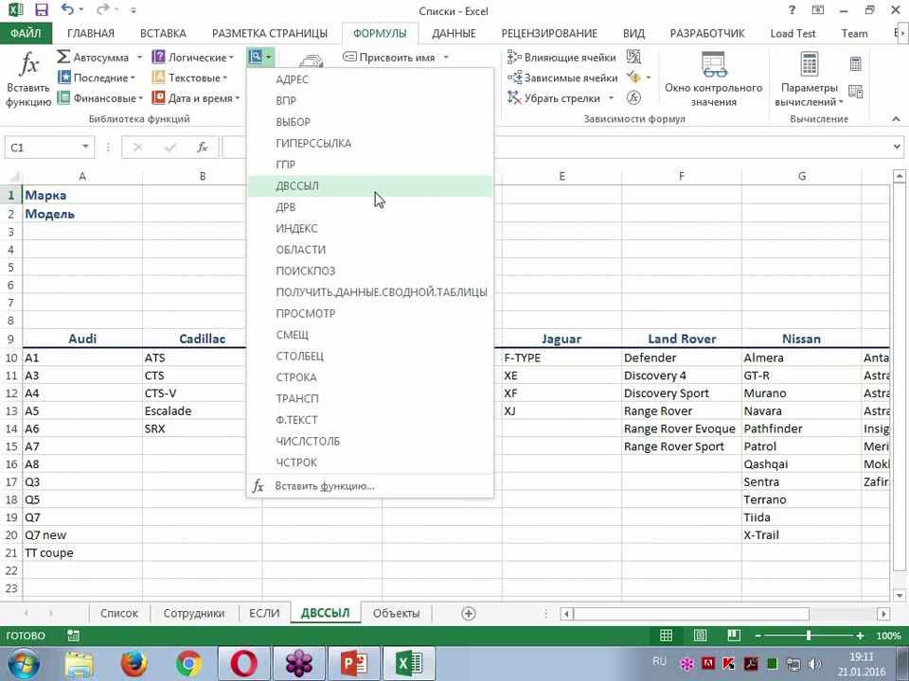
click(80, 247)
click(79, 247)
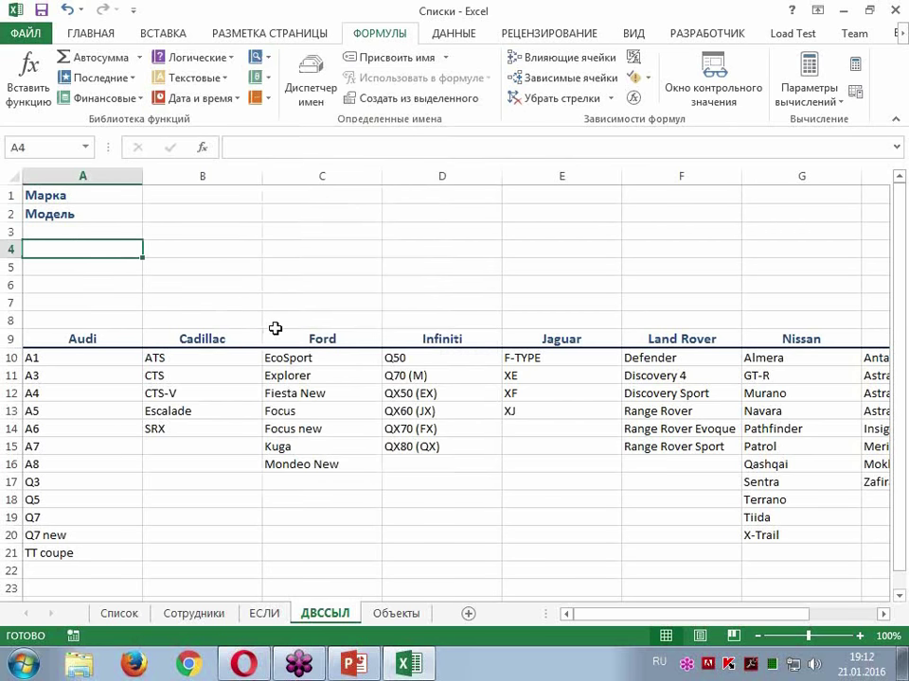
Step: Enter the note 'текст - ссылка - содержимое' and move it into cell D1
text(текст)
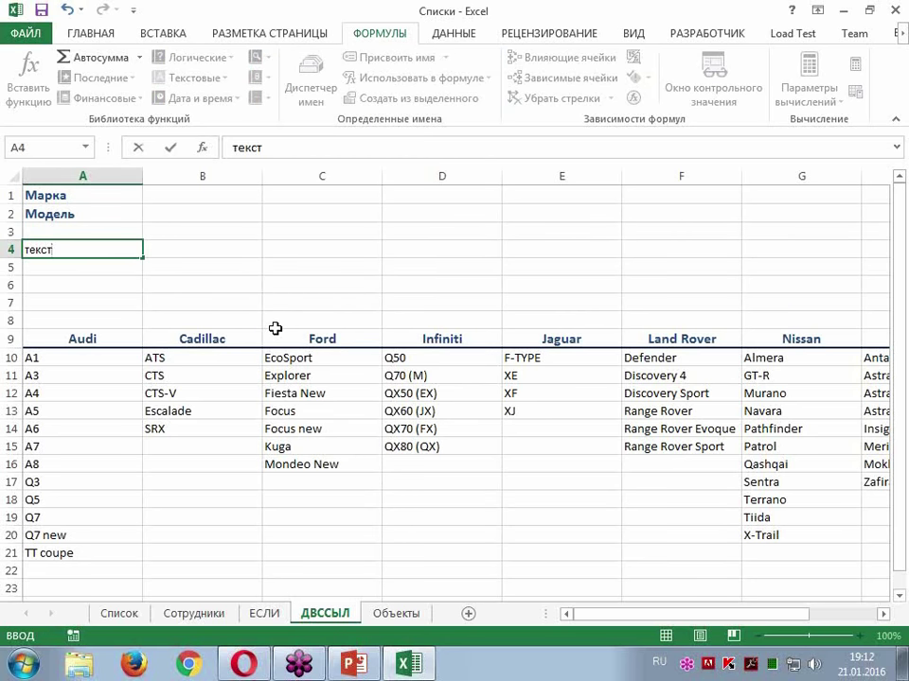
text(- ссылка)
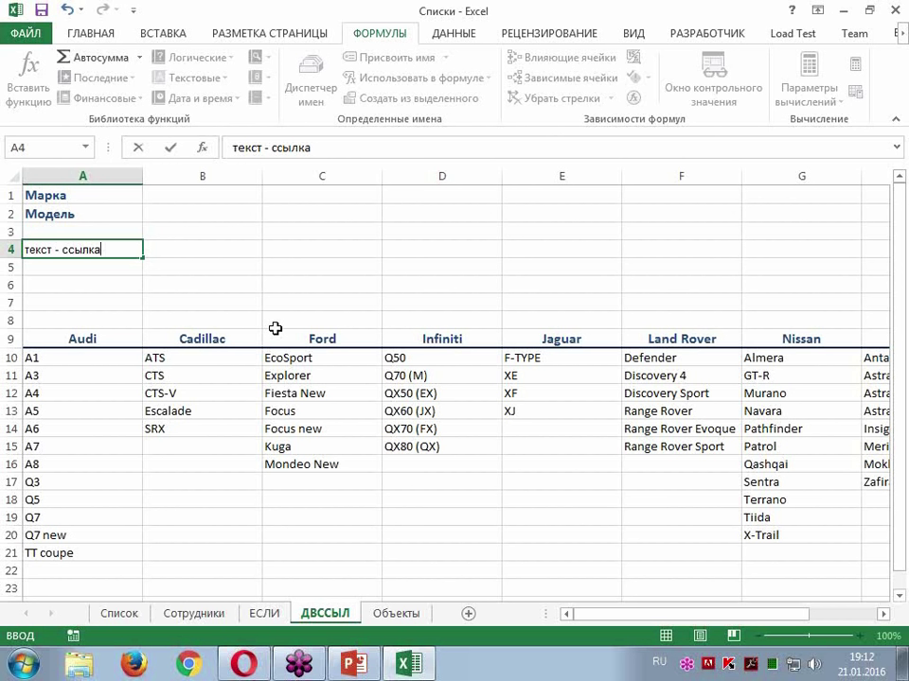
text(- содер)
text(жимое)
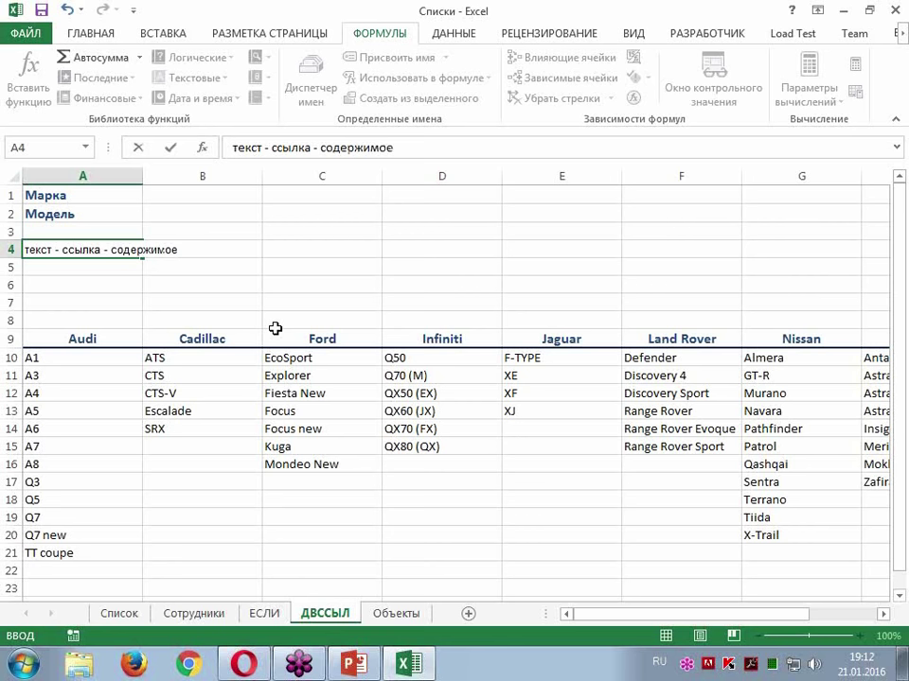
key(ctrl+Return)
key(Right)
key(Right)
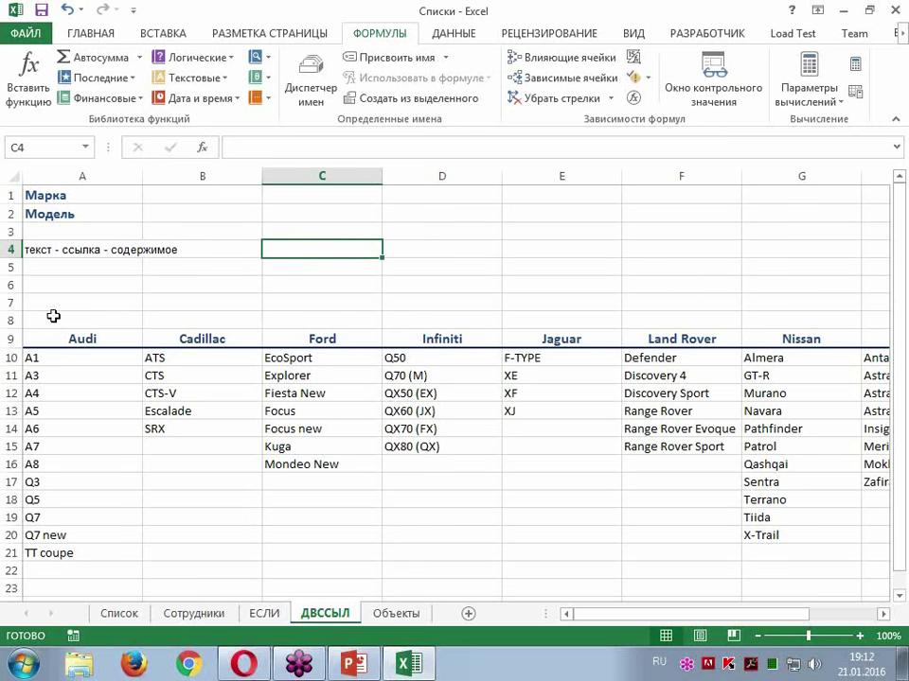
key(ctrl+z)
ctrl+scroll(515, 337, down, 1)
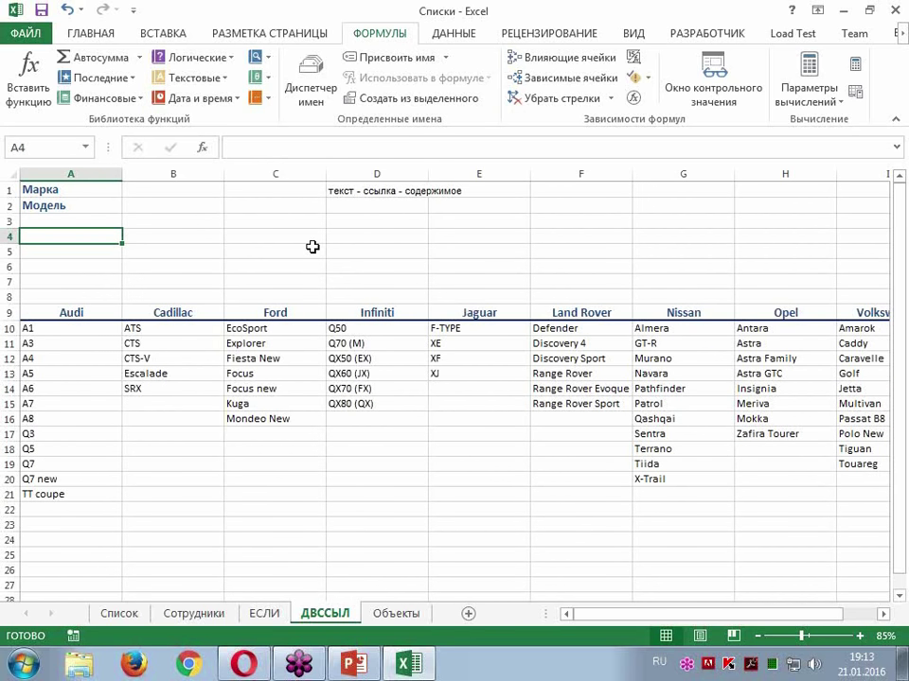
click(190, 189)
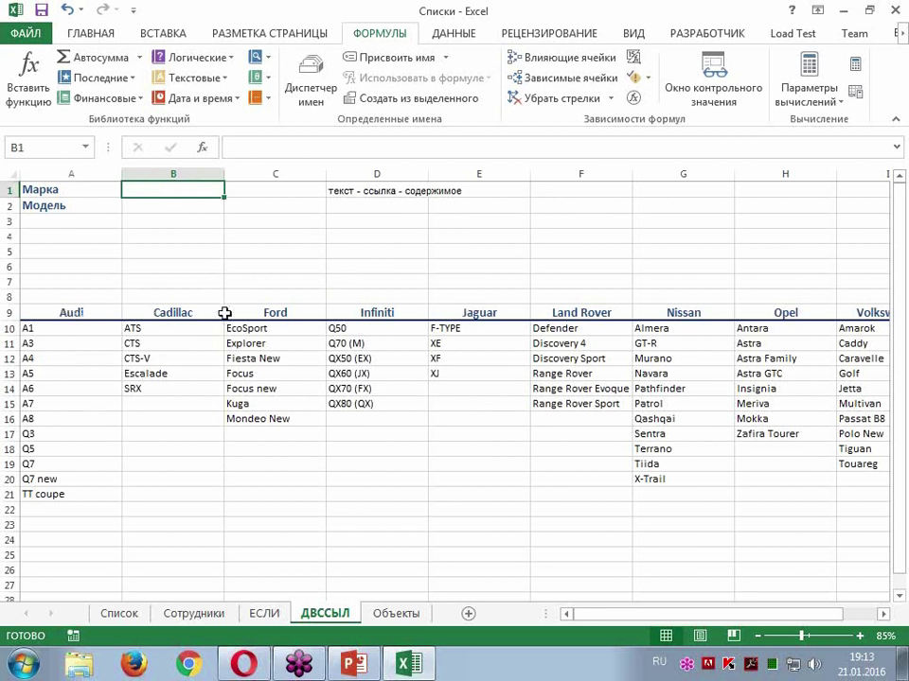
click(174, 204)
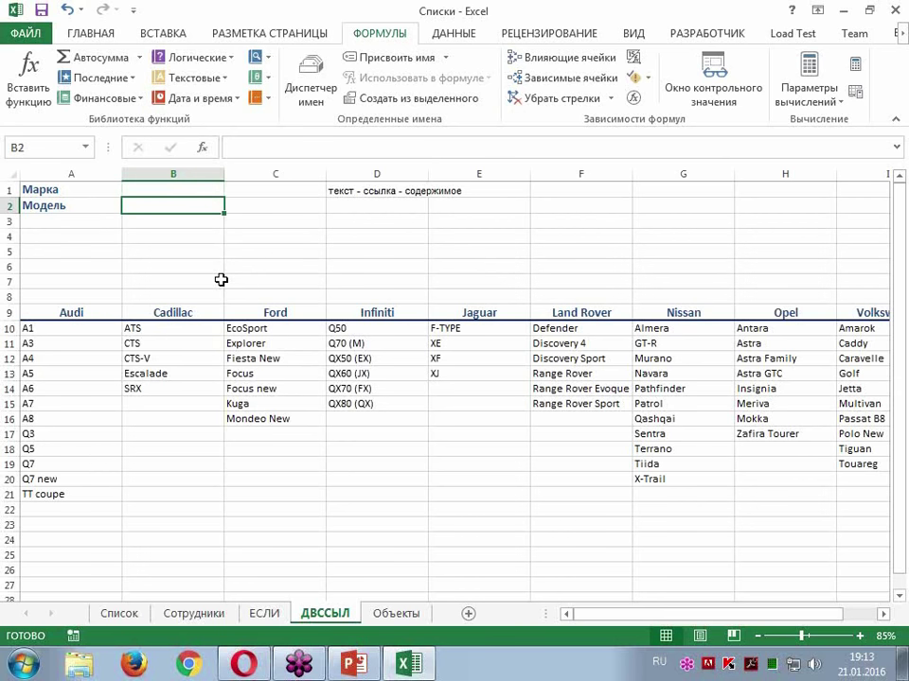
key(Up)
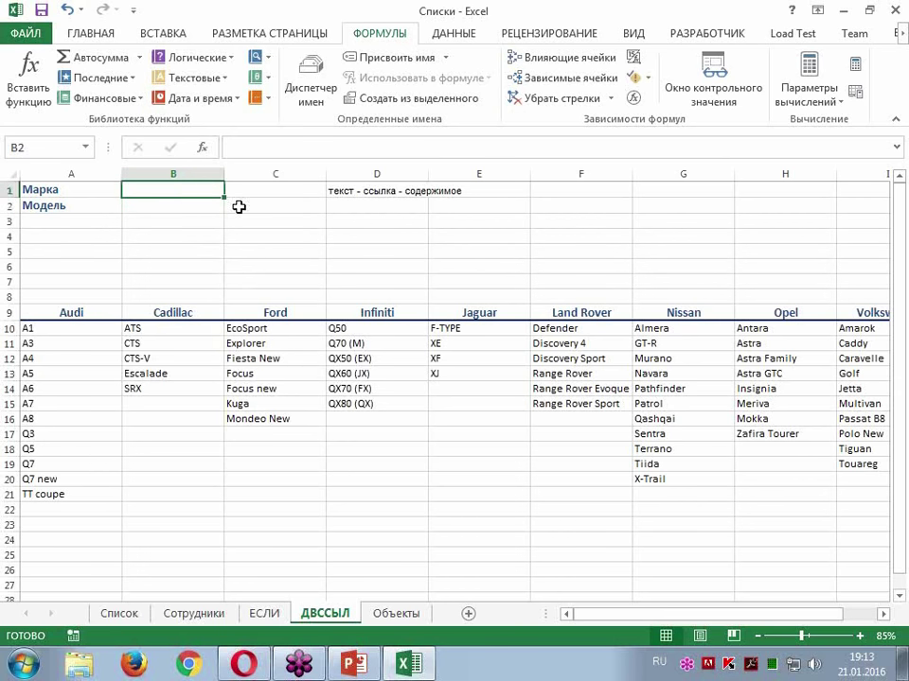
Step: Give B1 a list validation sourced from the car make headers =$A$9:$I$9
click(454, 34)
click(568, 97)
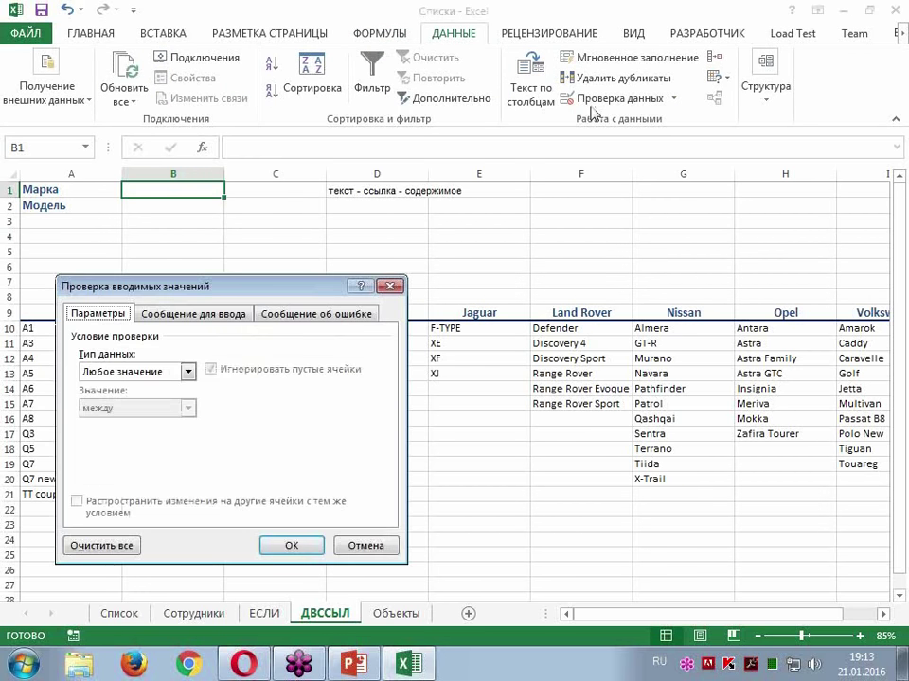
drag(254, 295, 444, 256)
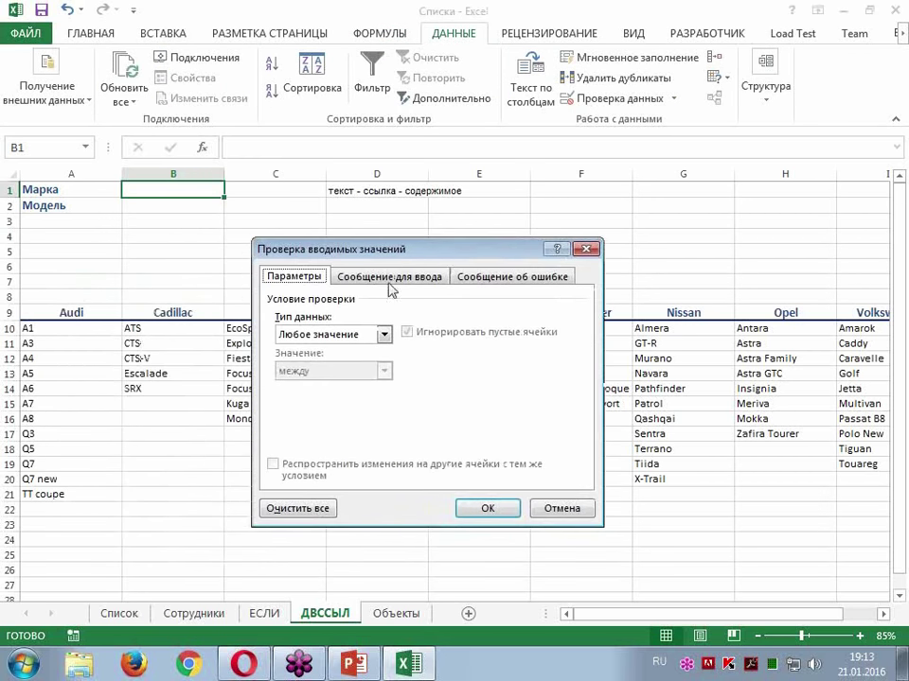
click(326, 334)
click(308, 391)
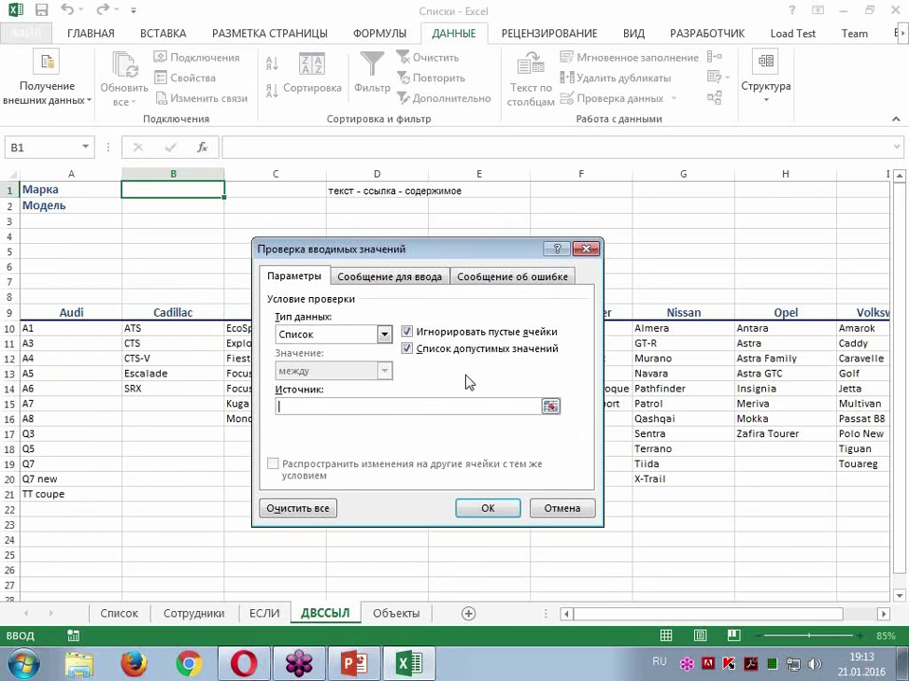
mouse_move(463, 251)
mouse_down()
mouse_move(460, 370)
mouse_move(445, 397)
mouse_up()
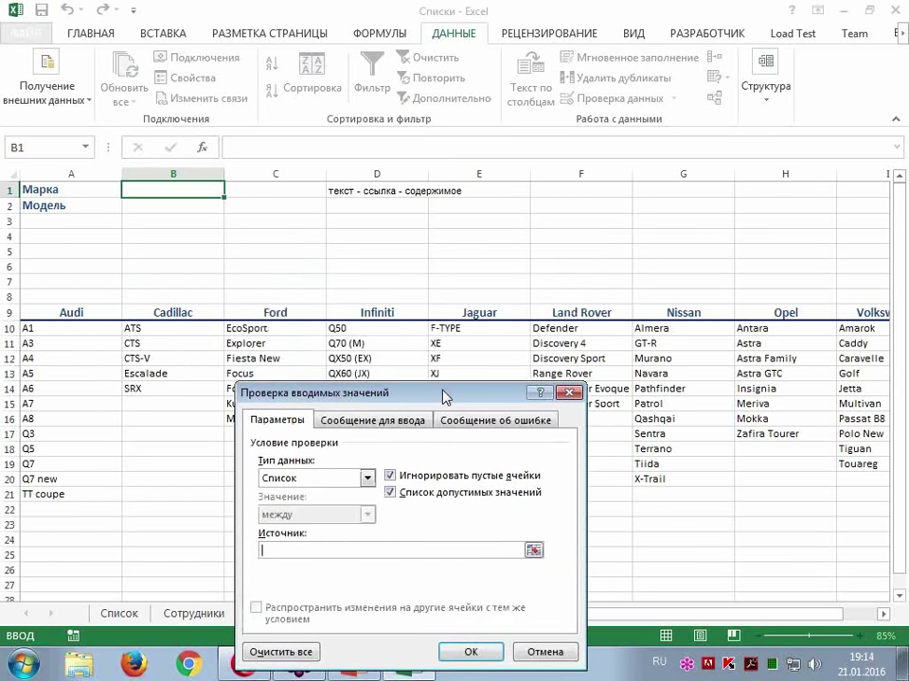
click(65, 313)
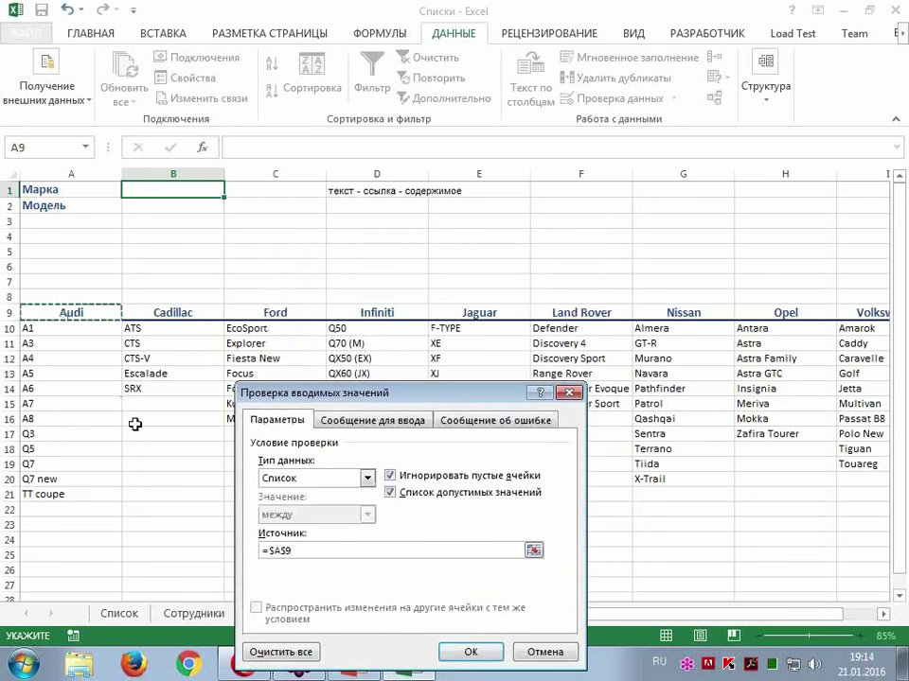
key(ctrl+shift+Right)
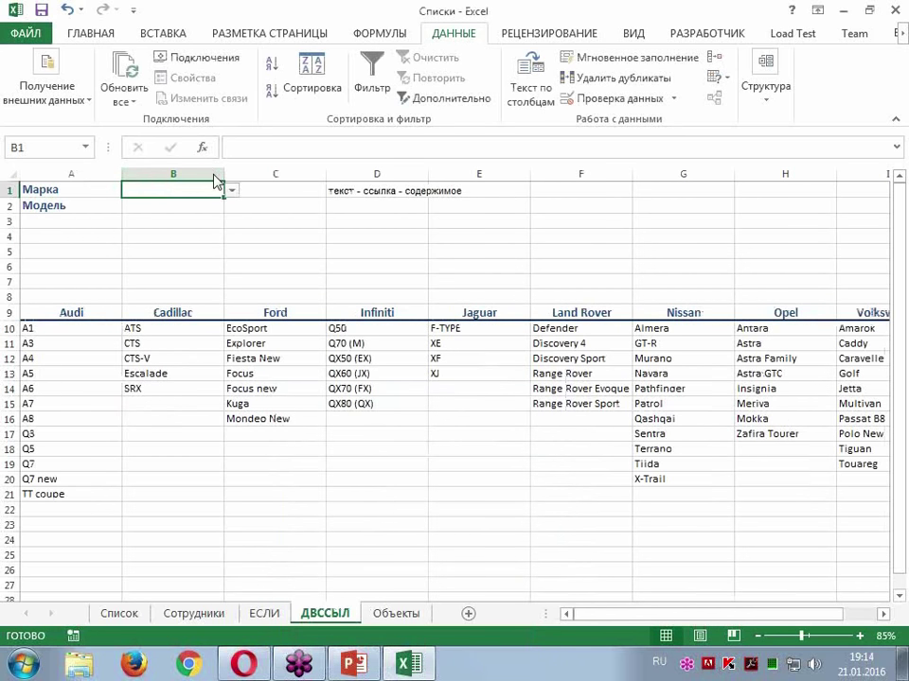
click(231, 190)
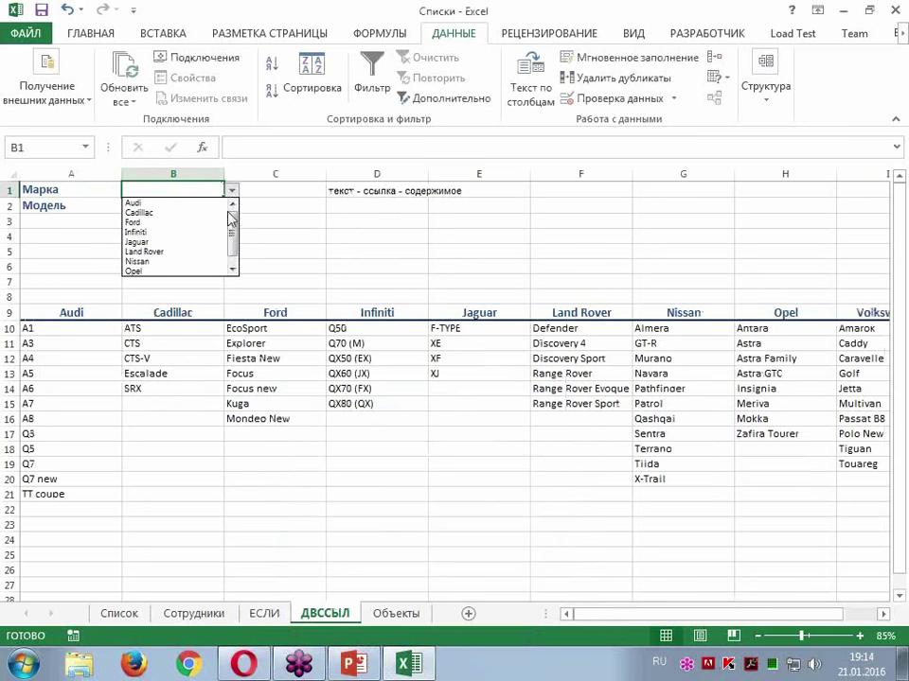
Step: Pick Ford in the B1 drop-down, then select the Ford models C10:C16
click(162, 222)
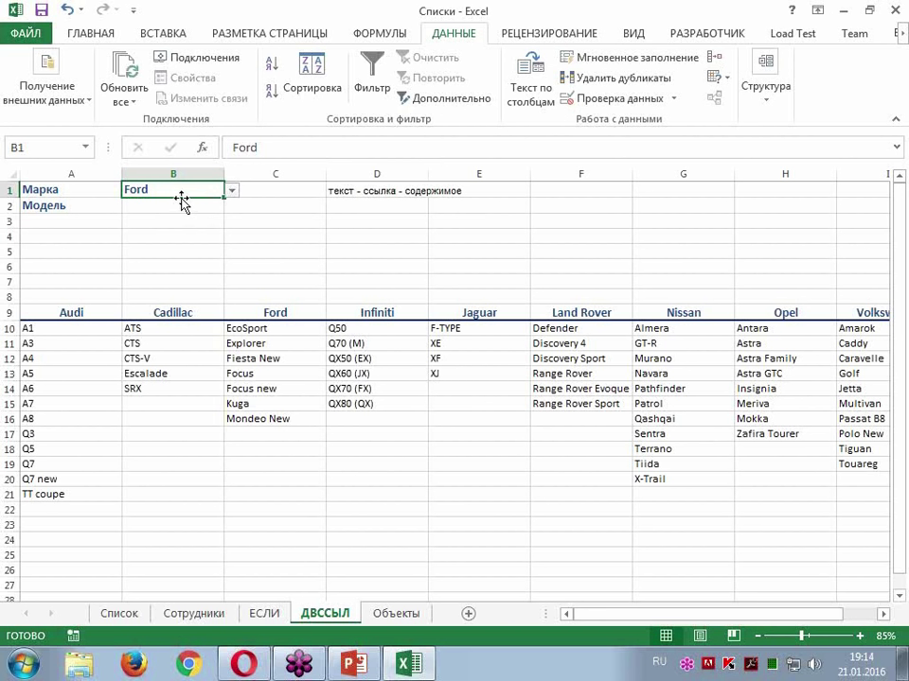
click(467, 191)
click(271, 330)
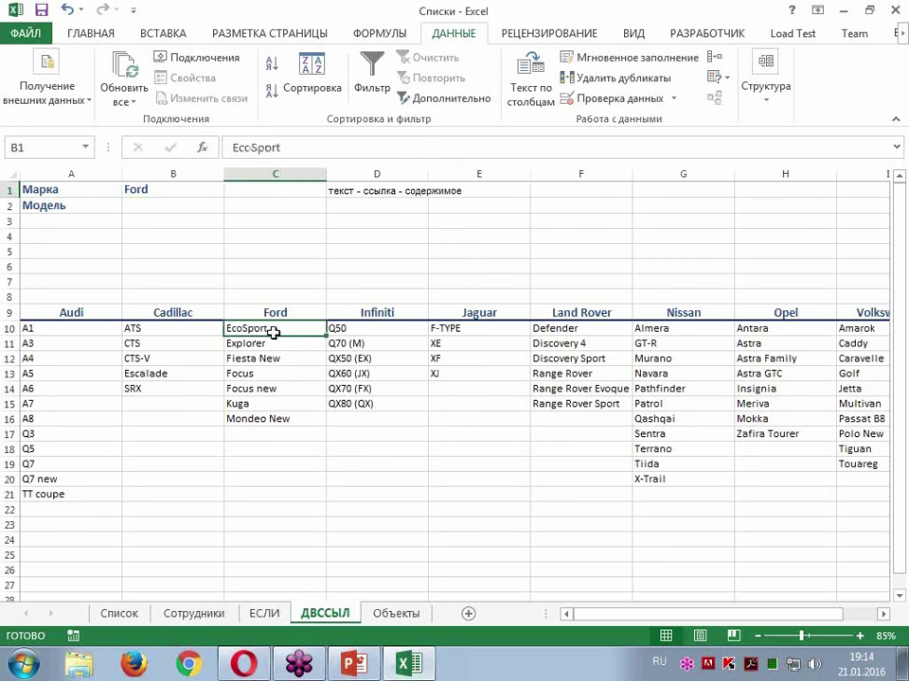
drag(272, 330, 273, 416)
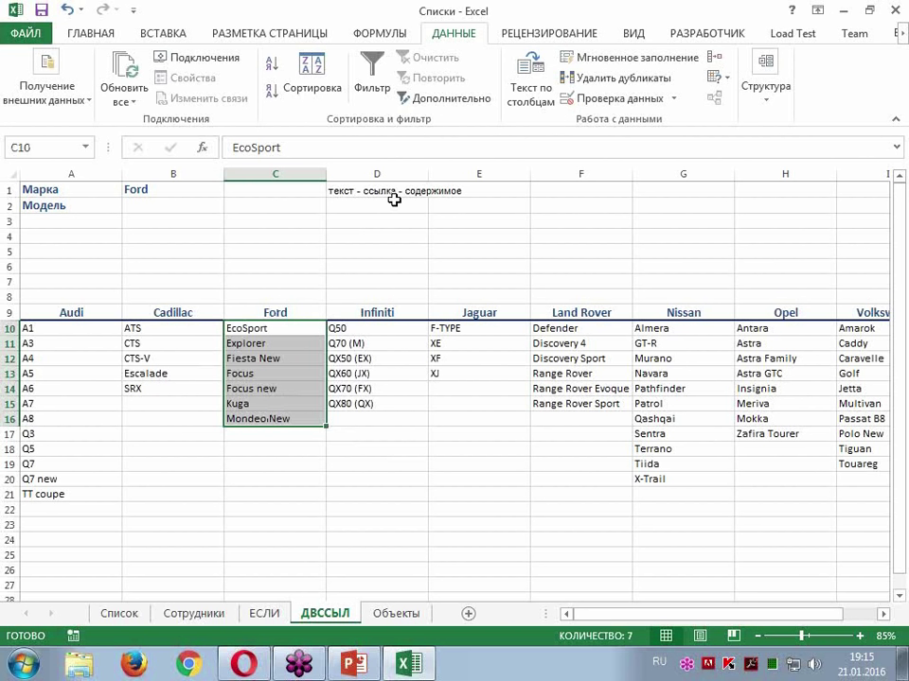
key(ctrl+v)
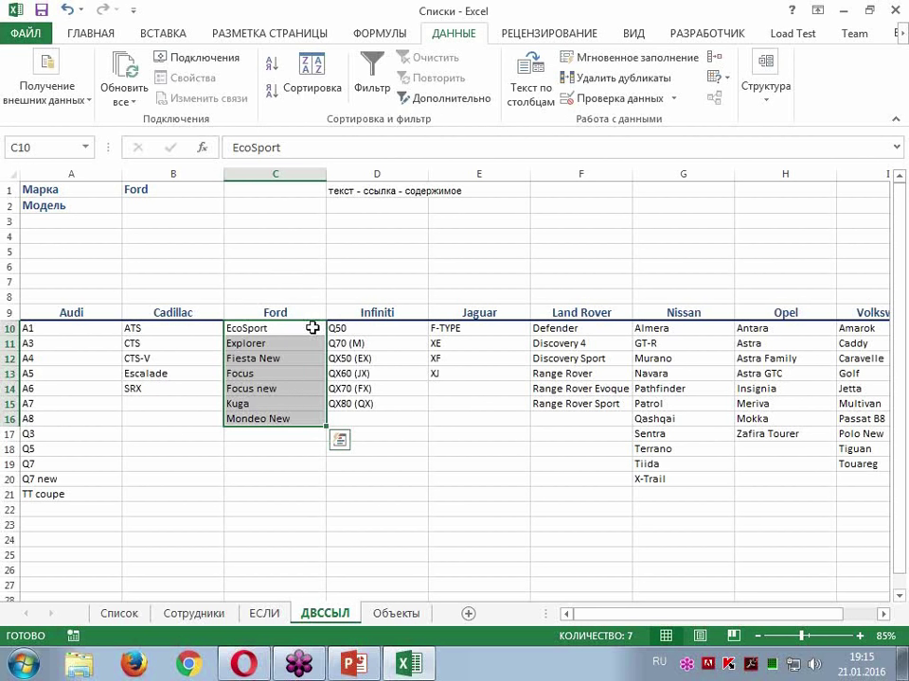
drag(583, 330, 584, 403)
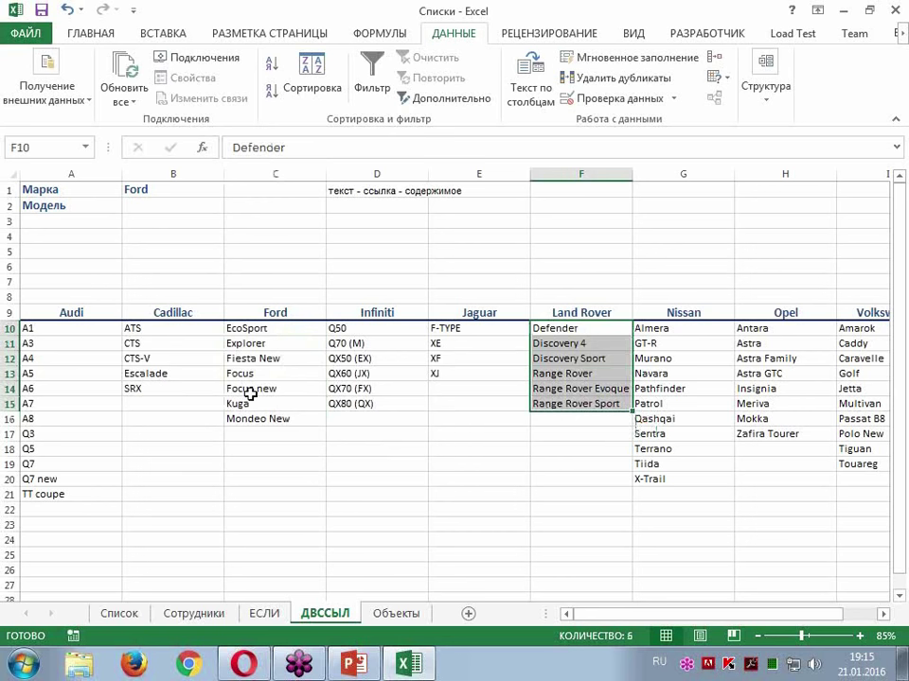
drag(265, 327, 270, 417)
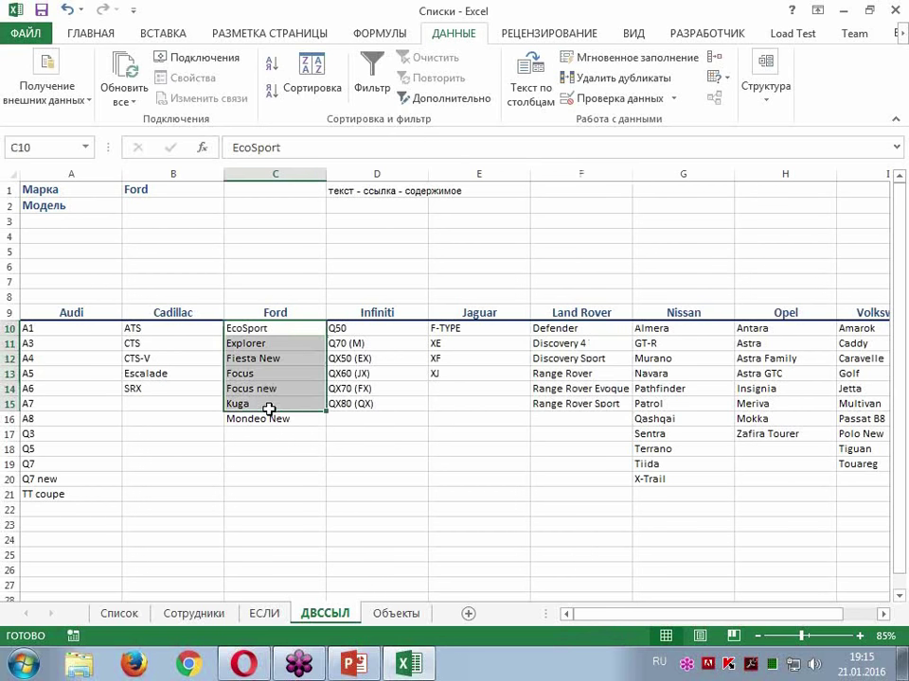
right_click(294, 368)
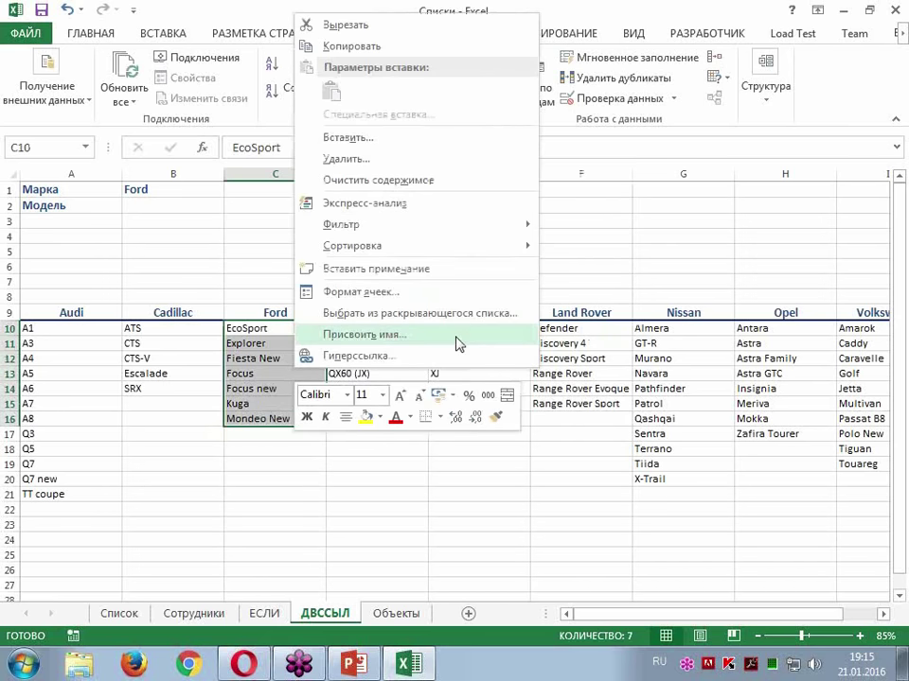
click(256, 13)
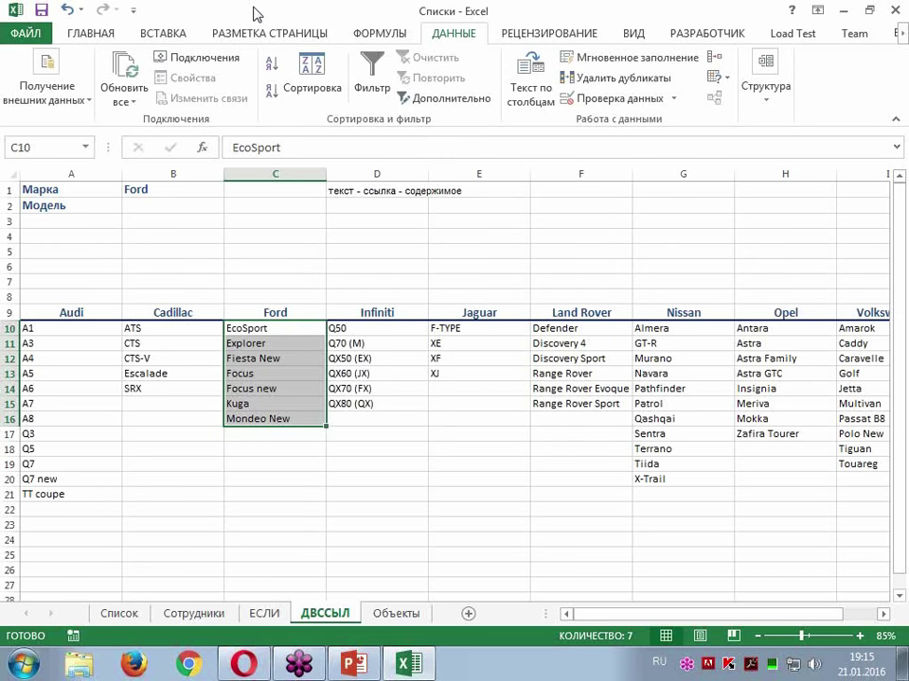
click(380, 33)
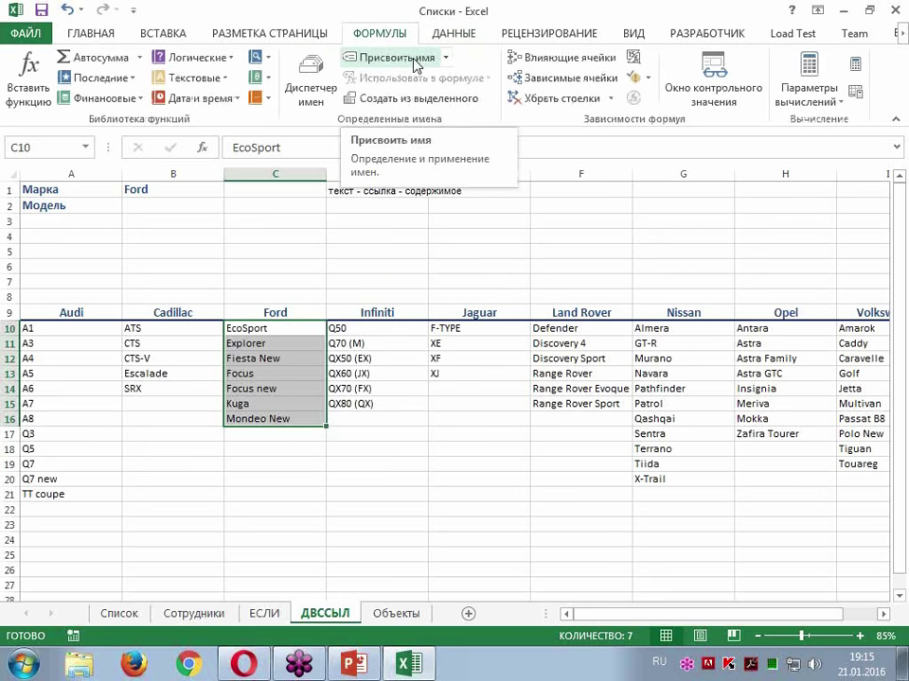
click(414, 58)
mouse_move(438, 444)
mouse_down()
mouse_move(573, 385)
mouse_move(541, 265)
mouse_up()
key(BackSpace)
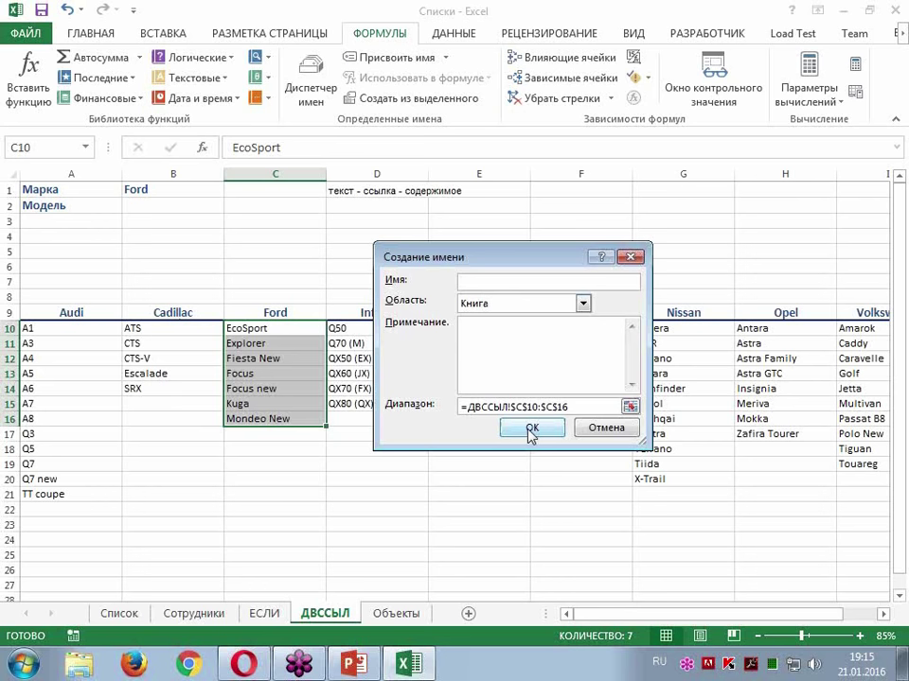
click(630, 256)
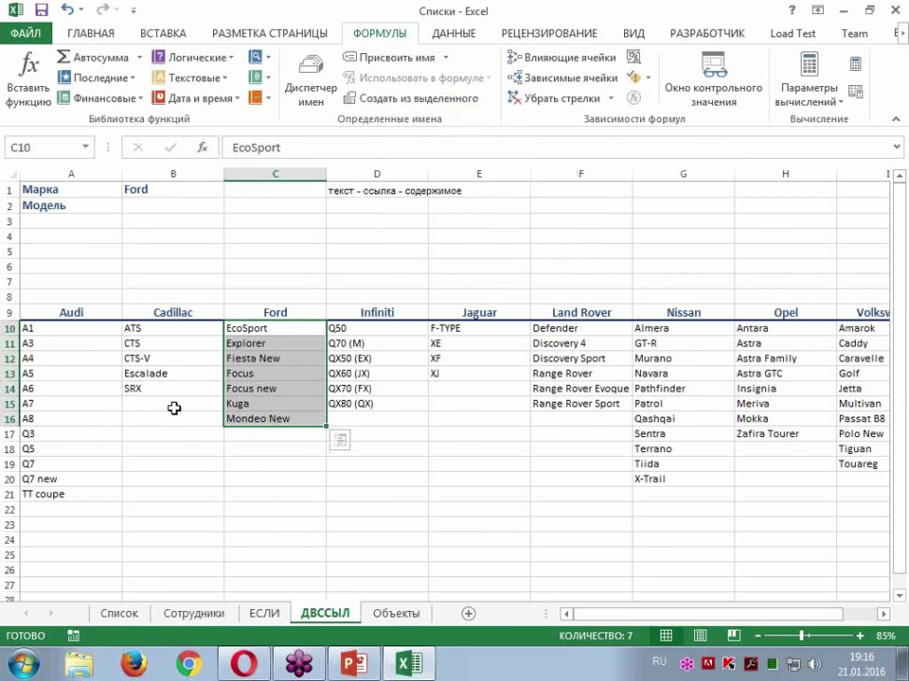
Step: Select the entire car table A9:I21 and bring up Create Names from Selection
click(171, 376)
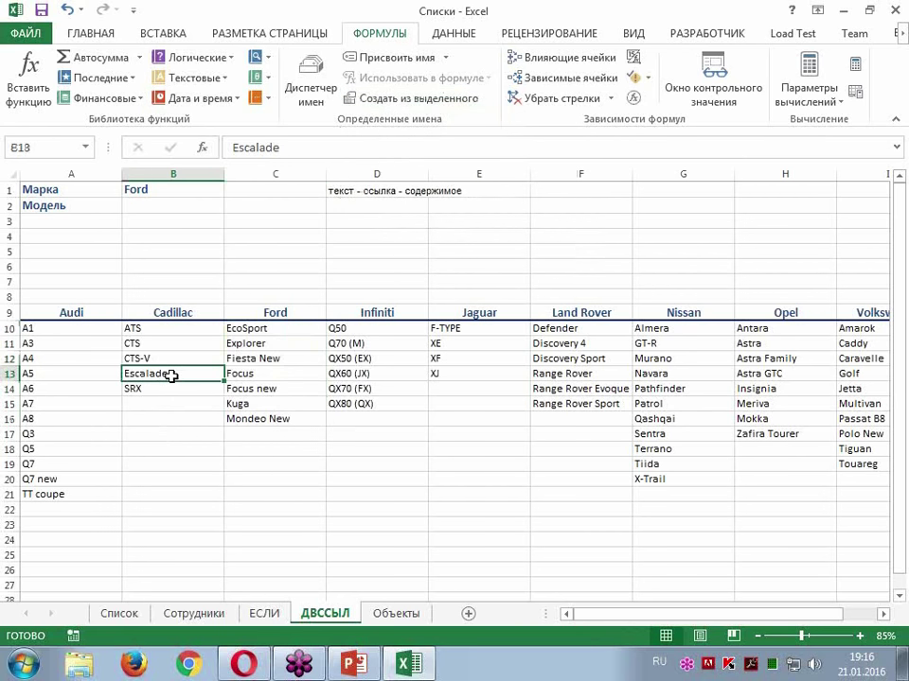
click(298, 354)
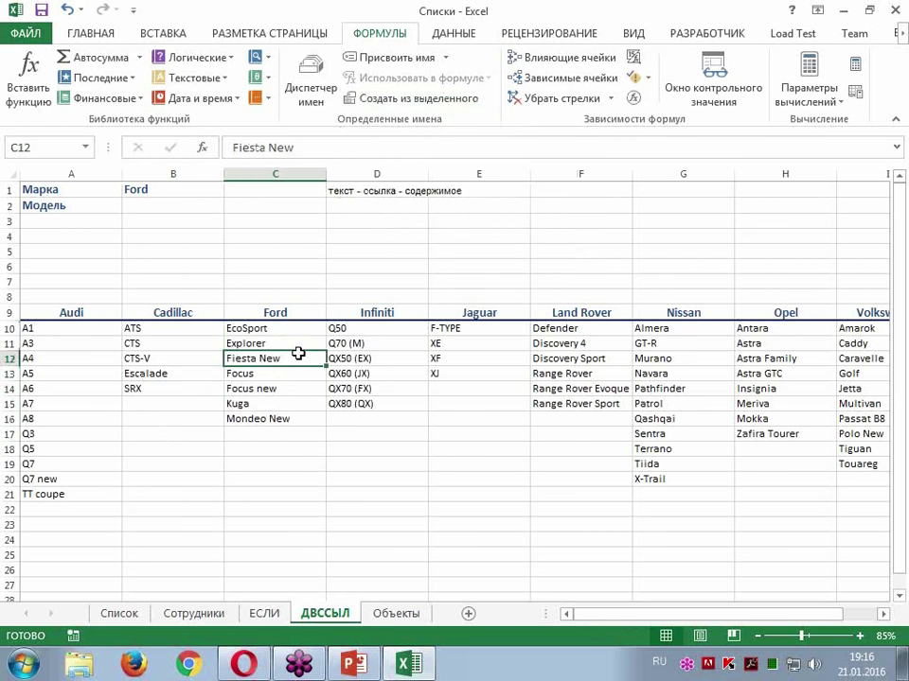
key(ctrl+a)
key(ctrl+q)
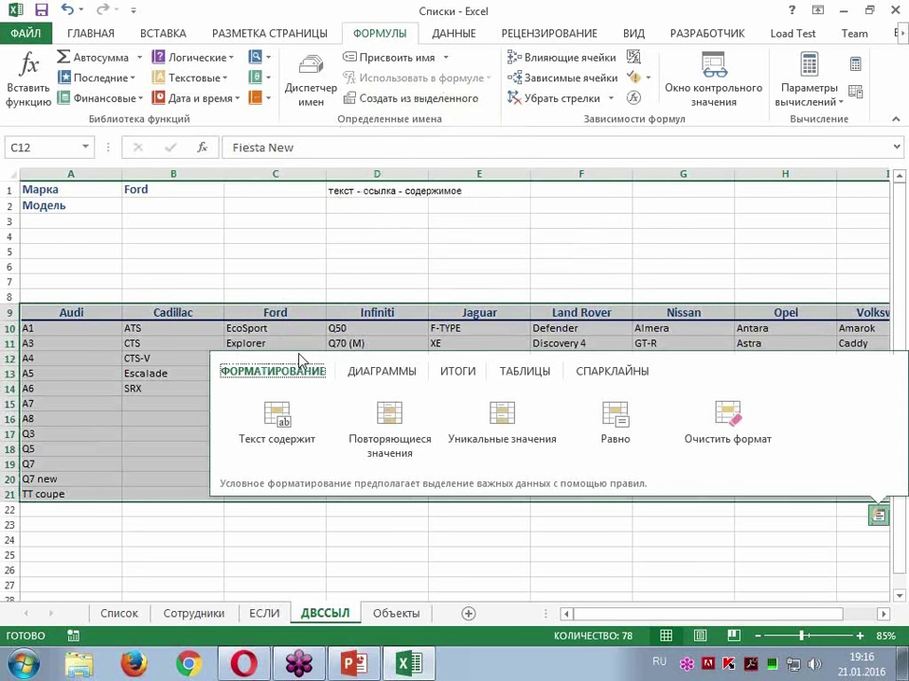
key(Escape)
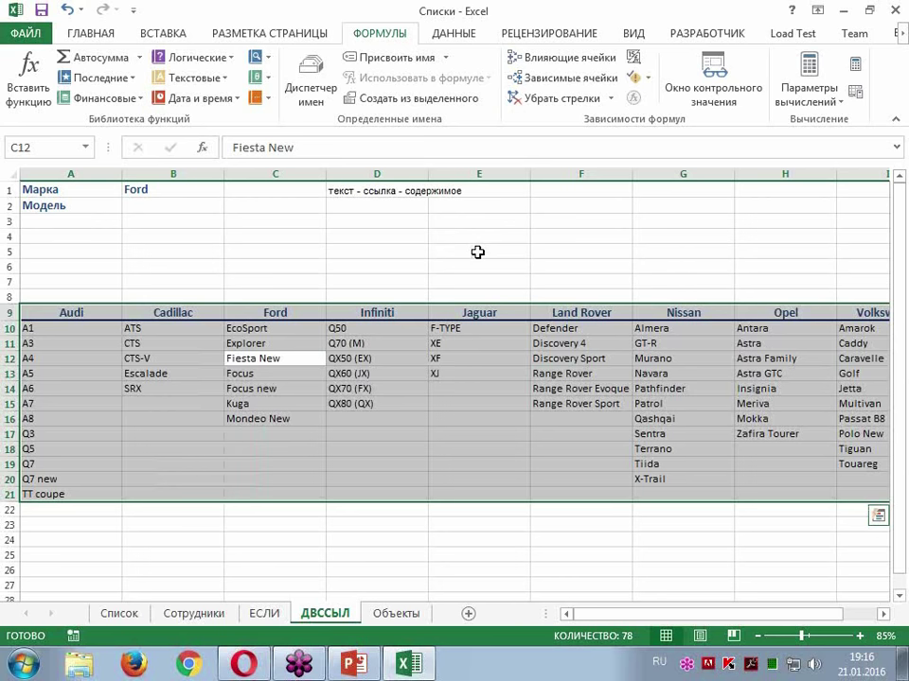
ctrl+scroll(478, 253, down, 1)
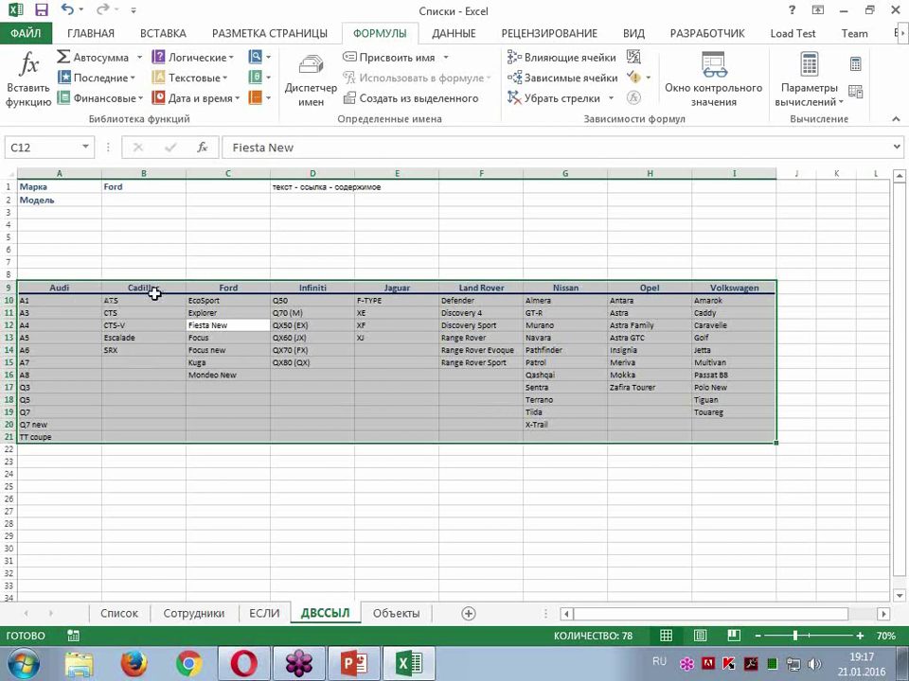
click(396, 104)
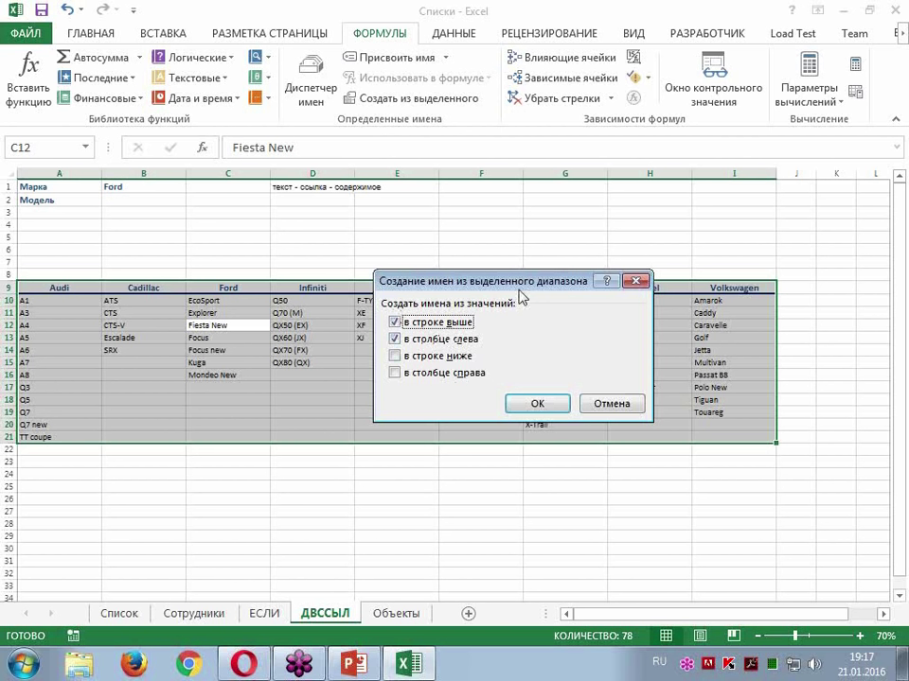
Step: Close the name-creation dialog without creating names, then select the Audi model list
drag(548, 290, 608, 473)
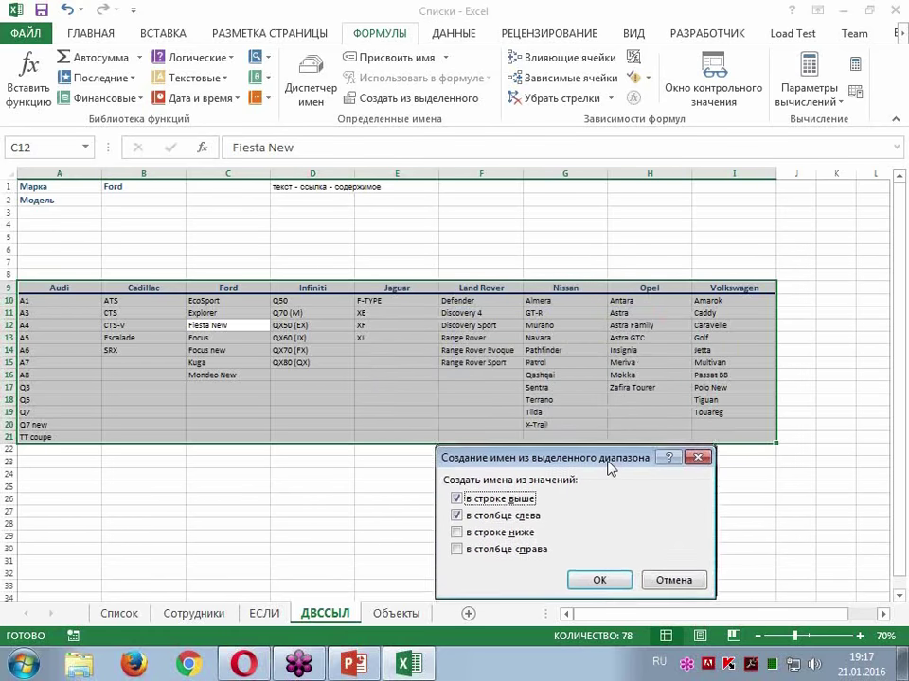
drag(607, 473, 571, 480)
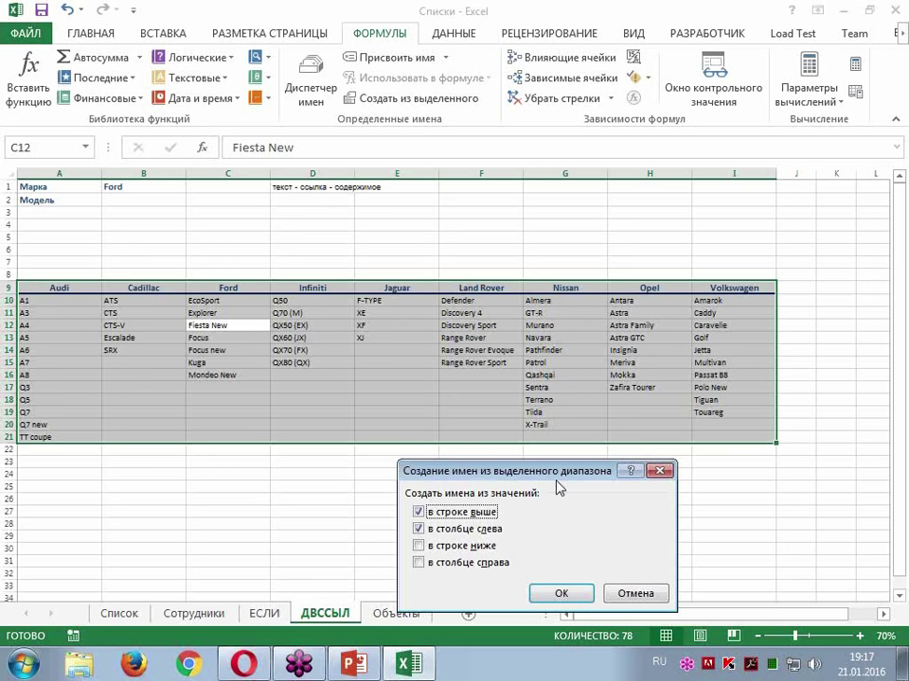
click(660, 471)
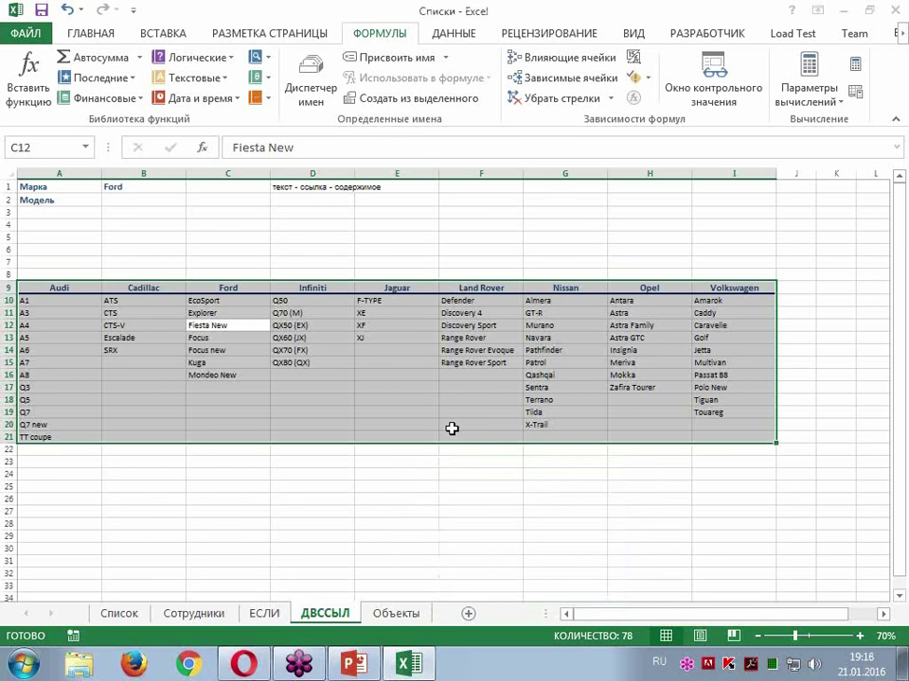
drag(71, 290, 59, 439)
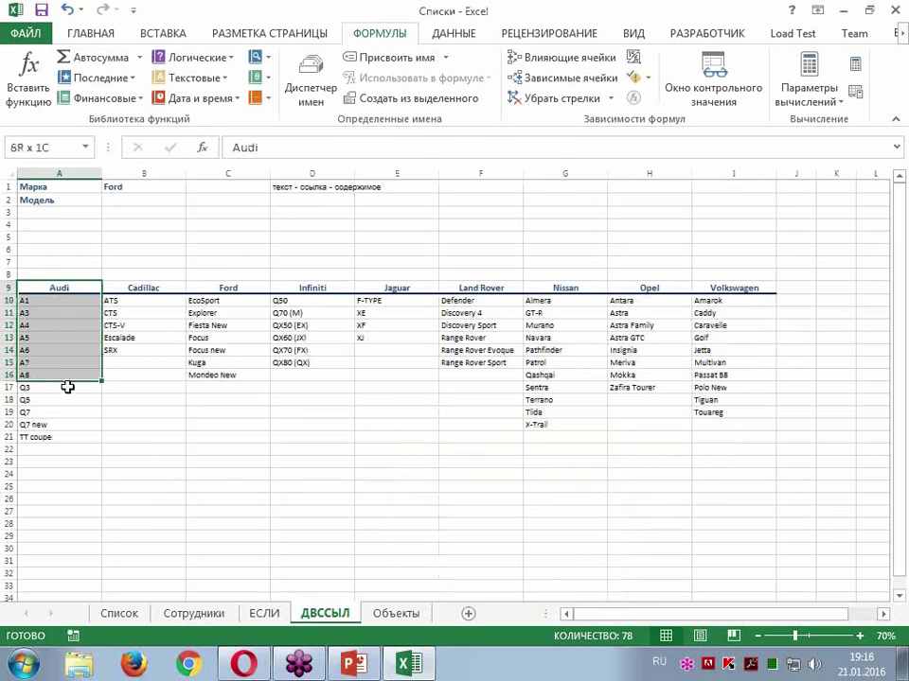
ctrl+drag(144, 289, 143, 350)
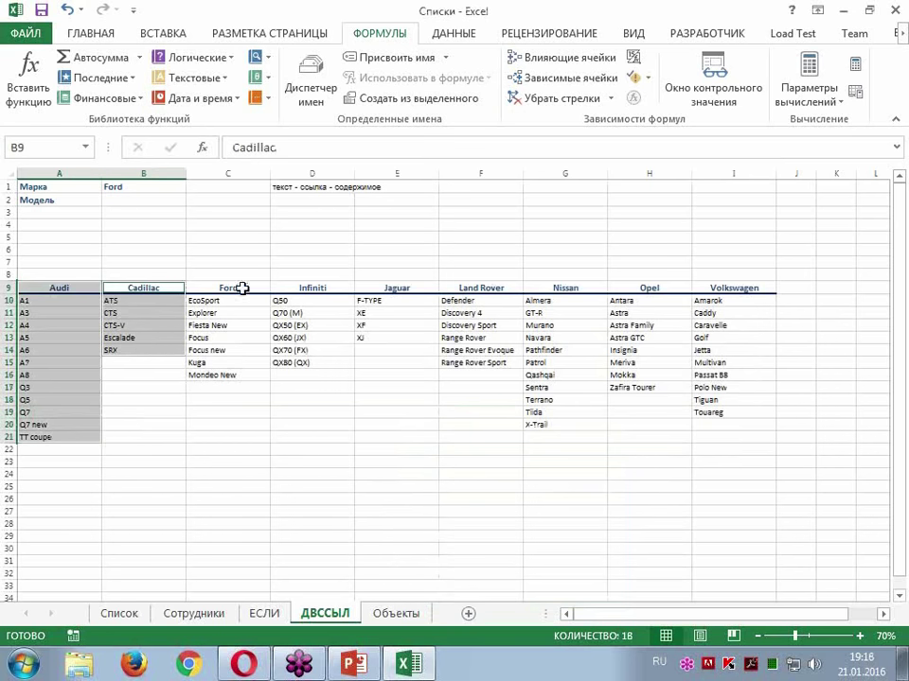
ctrl+drag(227, 287, 223, 373)
ctrl+drag(315, 289, 304, 359)
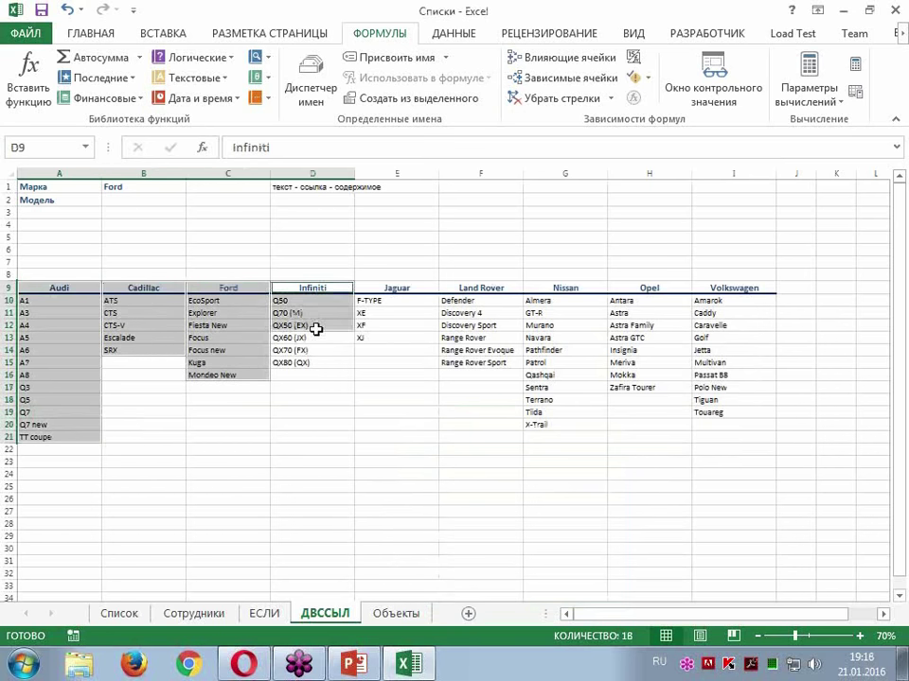
ctrl+drag(398, 290, 389, 337)
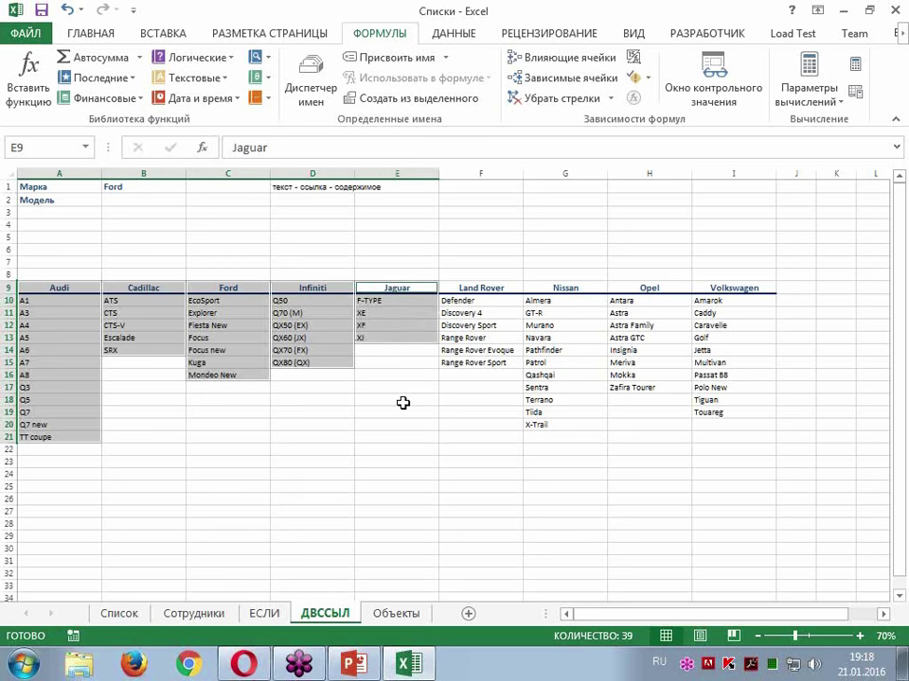
click(312, 346)
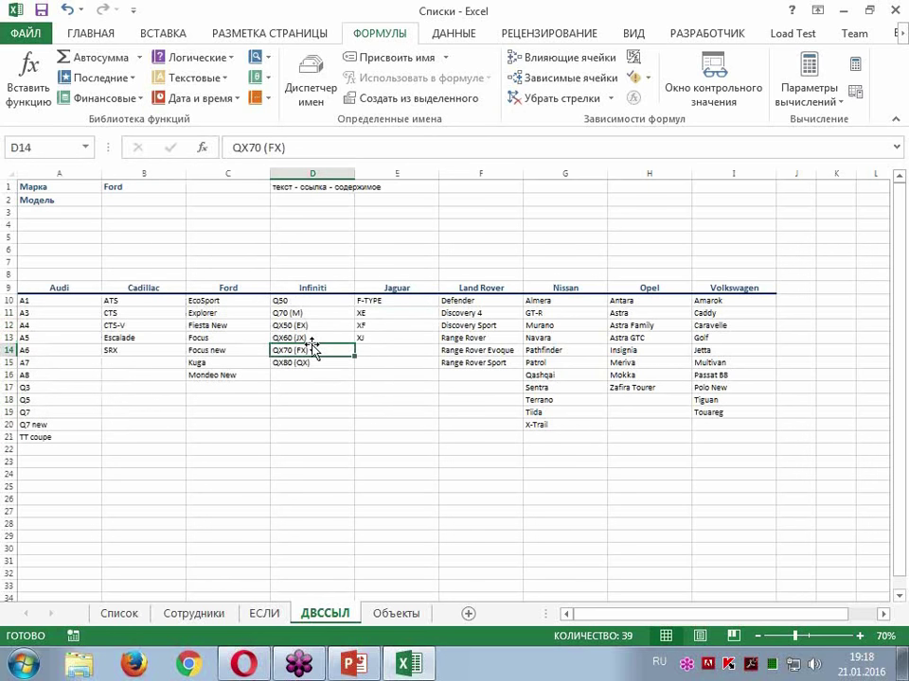
Step: Use Go To Special with Constants to select only the car table's filled cells
key(ctrl+a)
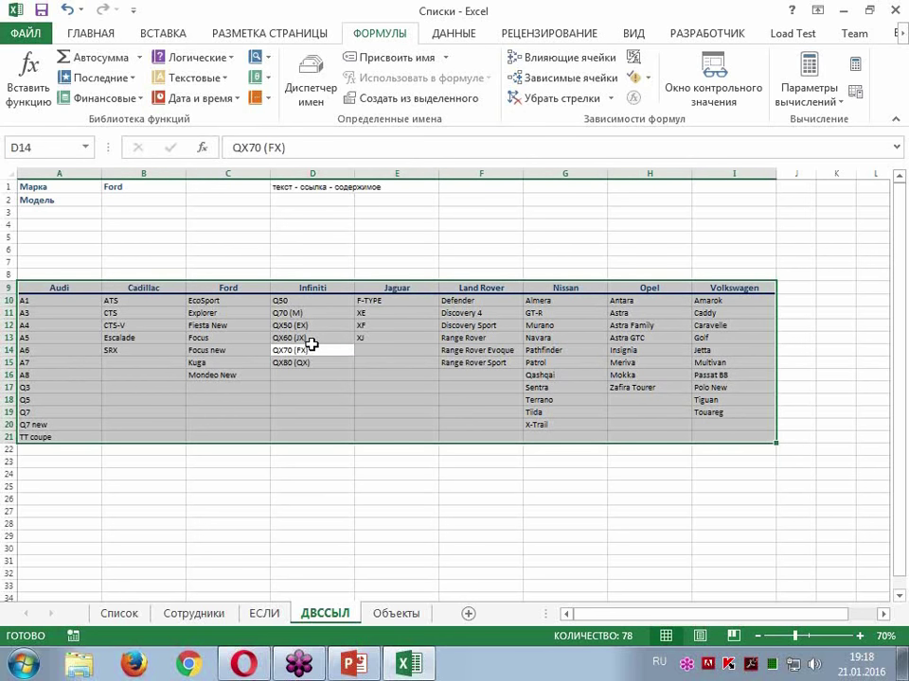
key(F5)
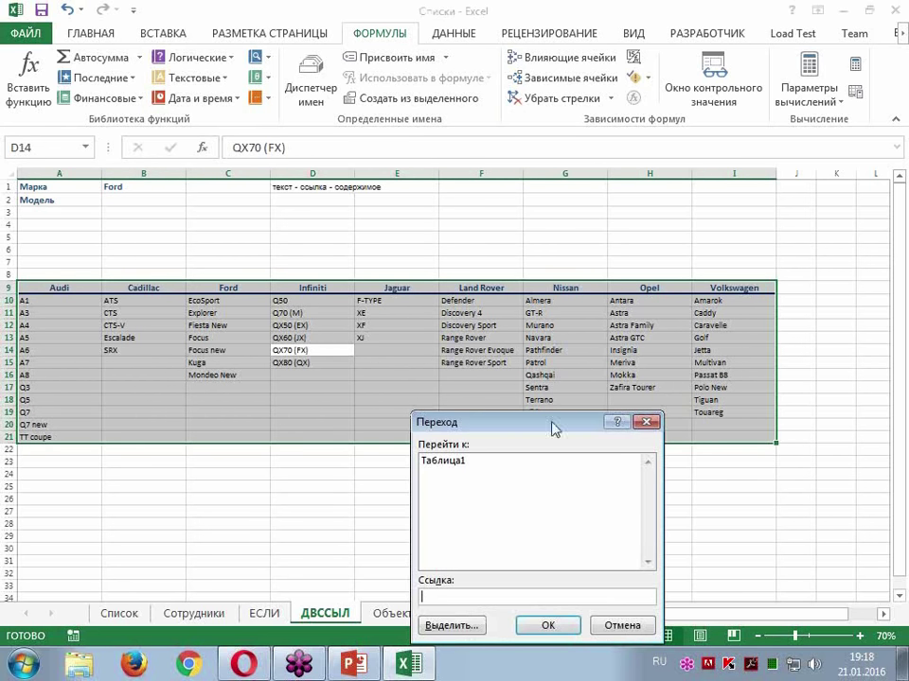
drag(548, 430, 536, 259)
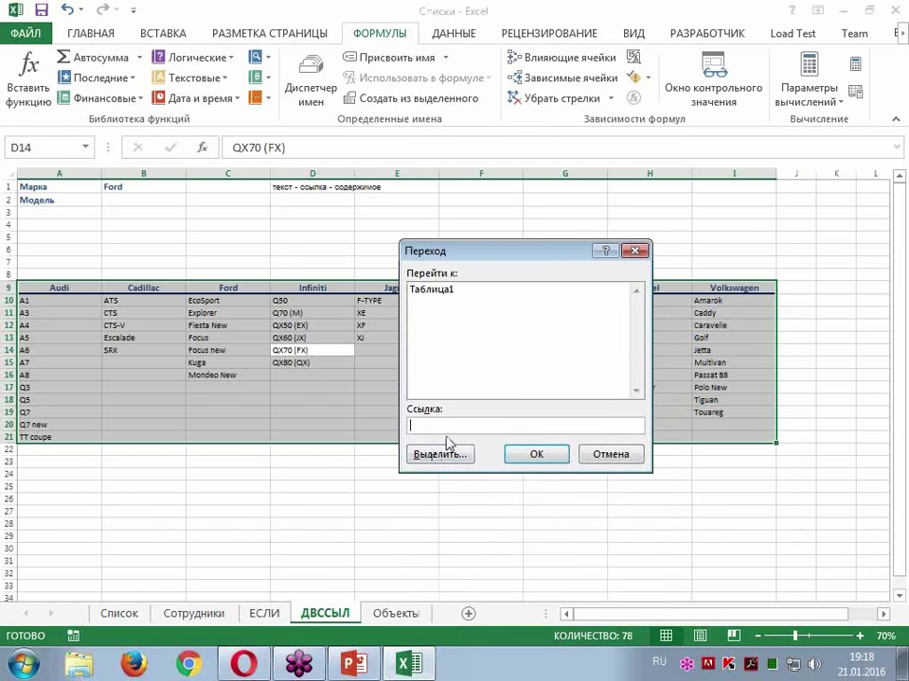
click(434, 455)
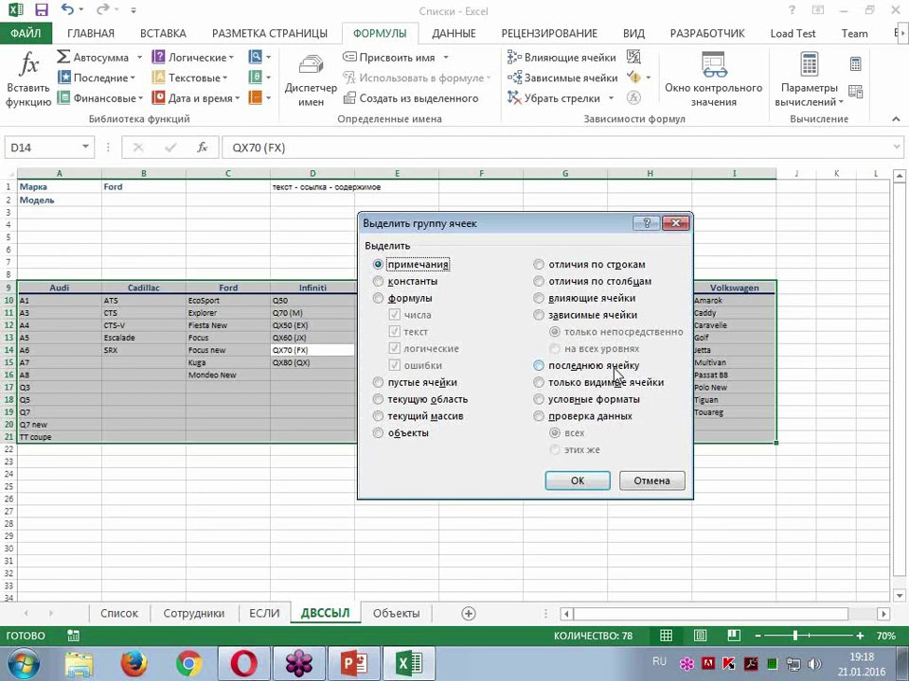
click(386, 283)
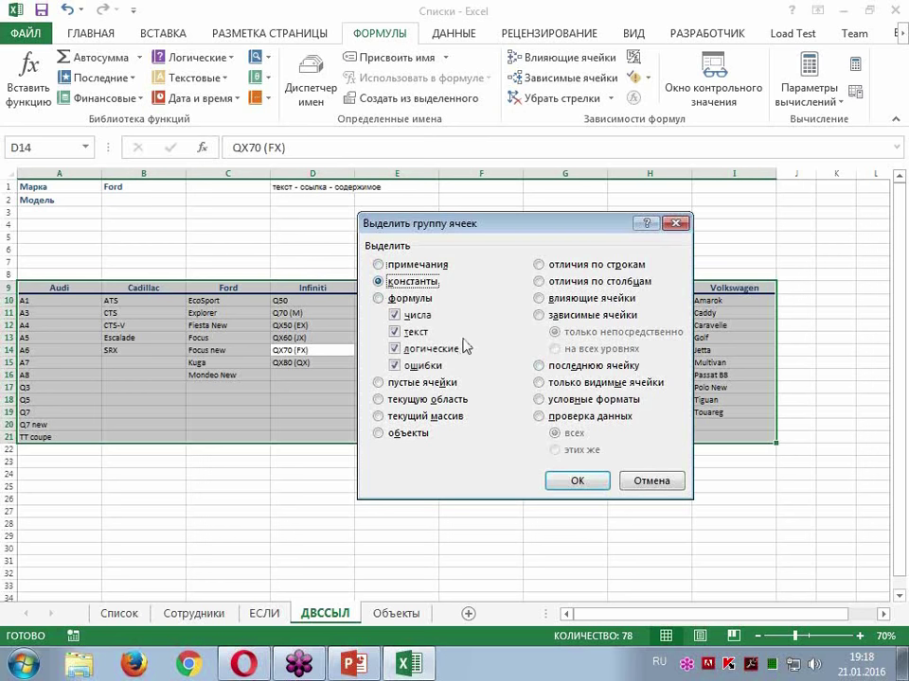
click(575, 481)
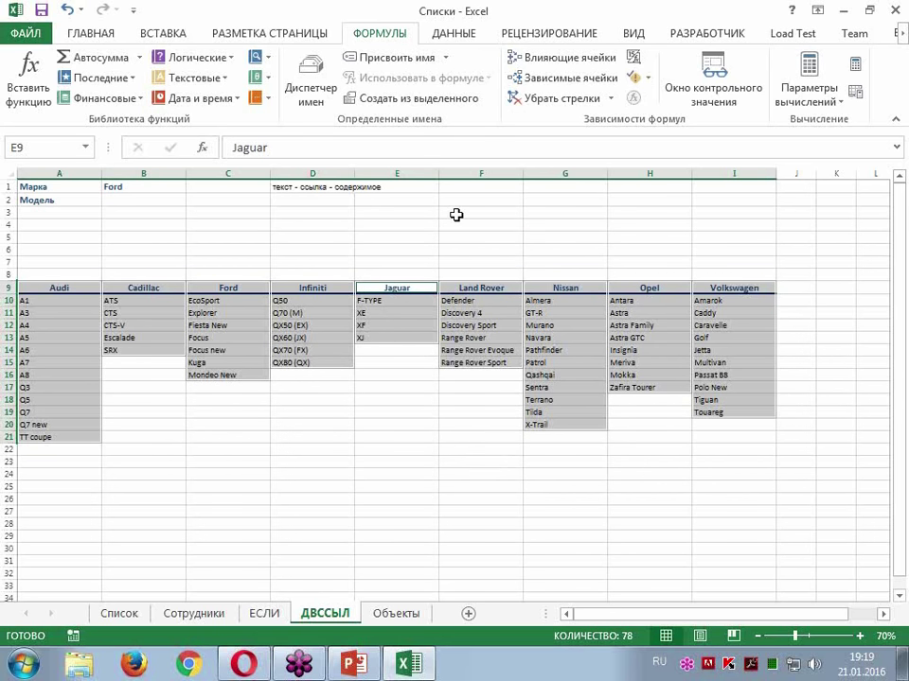
Step: Create a name for each brand's model list from the top-row headers
click(396, 100)
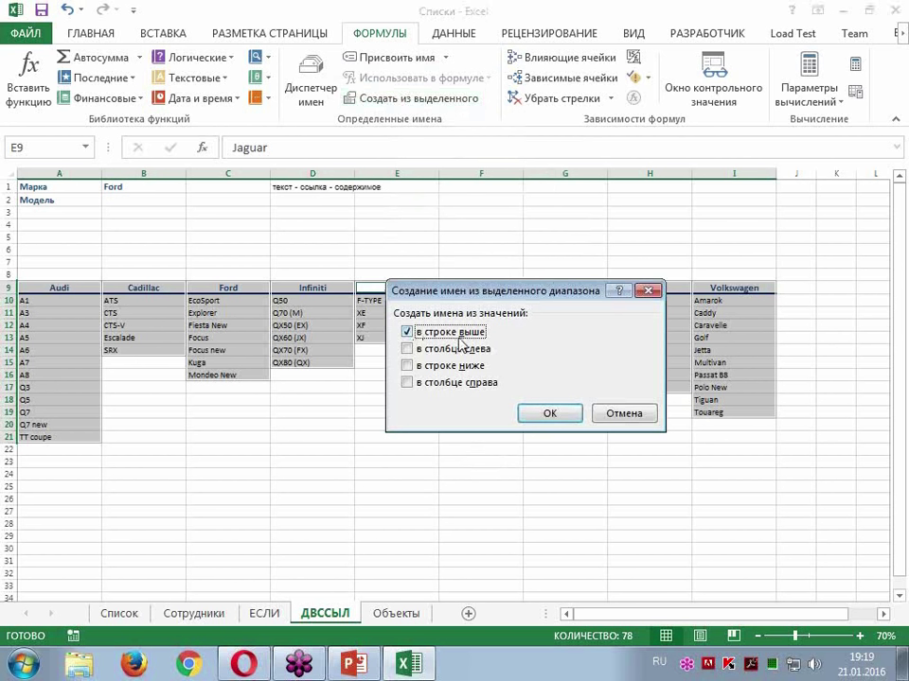
drag(552, 293, 565, 327)
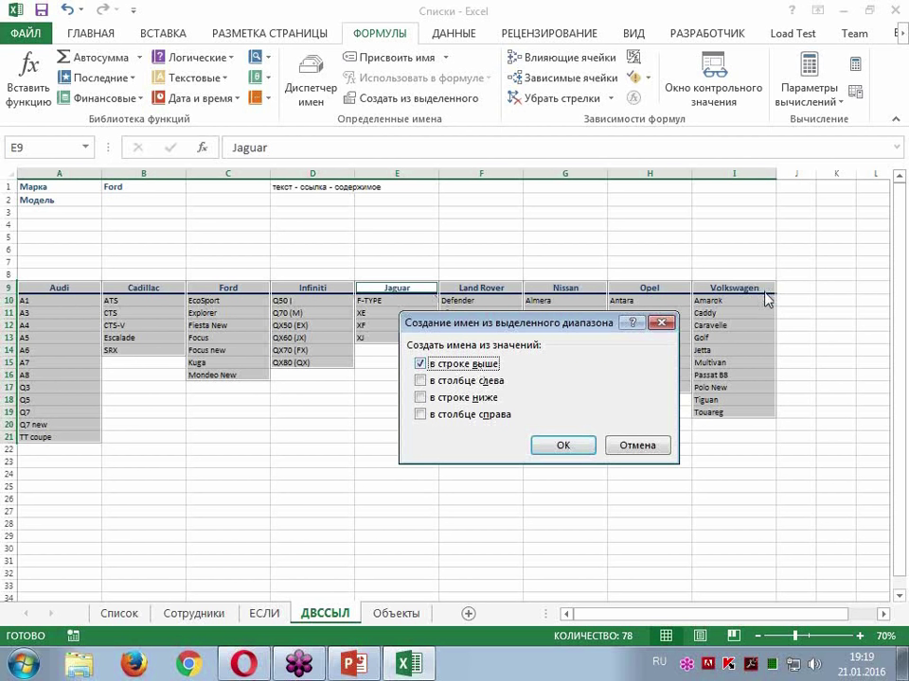
click(558, 445)
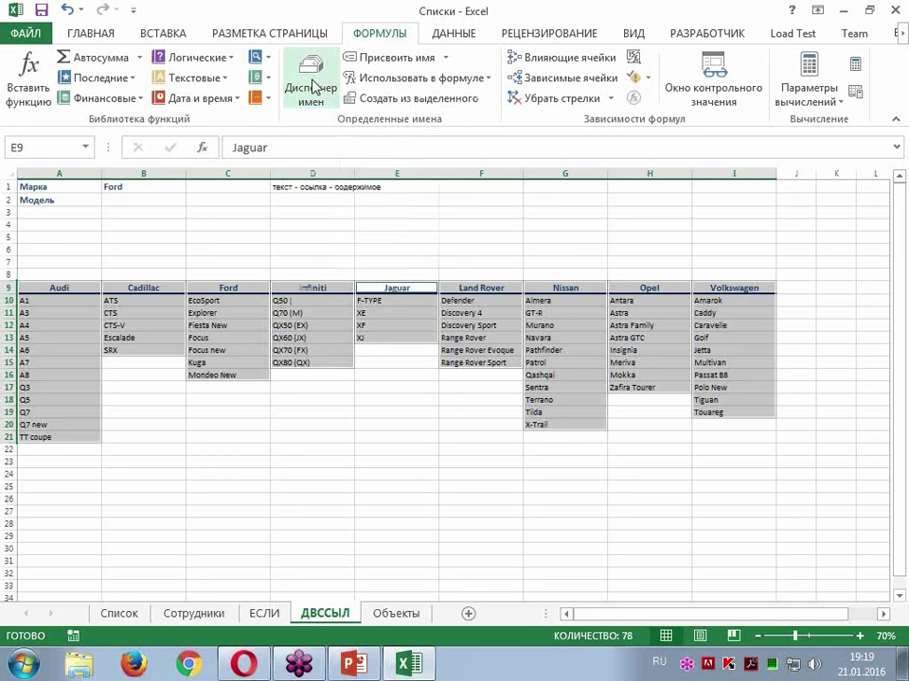
Step: In Name Manager, confirm Cadillac refers to =ДВССЫЛ!$B$10:$B$14, then close it
click(316, 87)
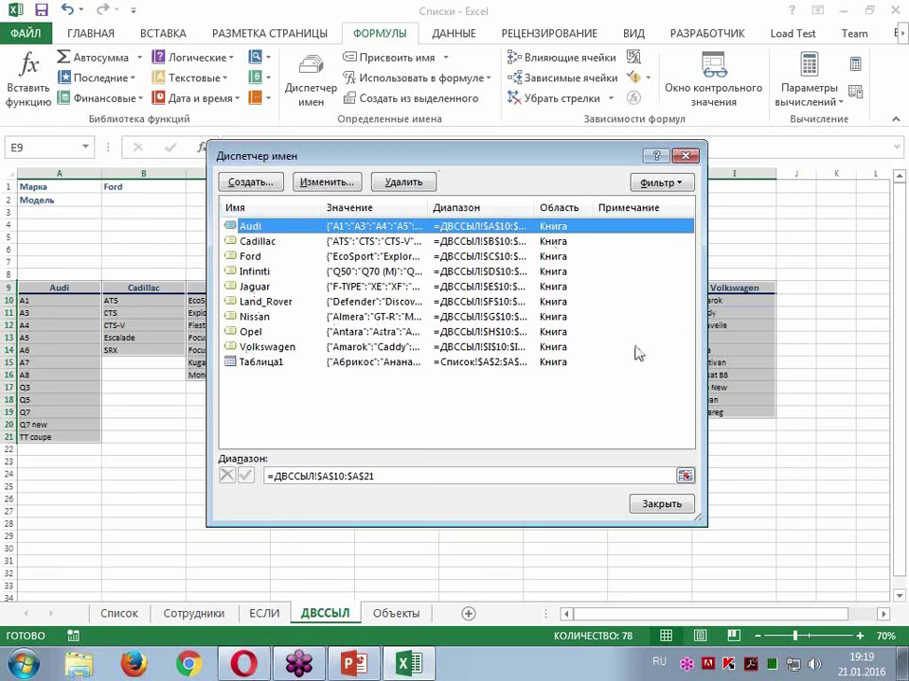
drag(702, 519, 863, 512)
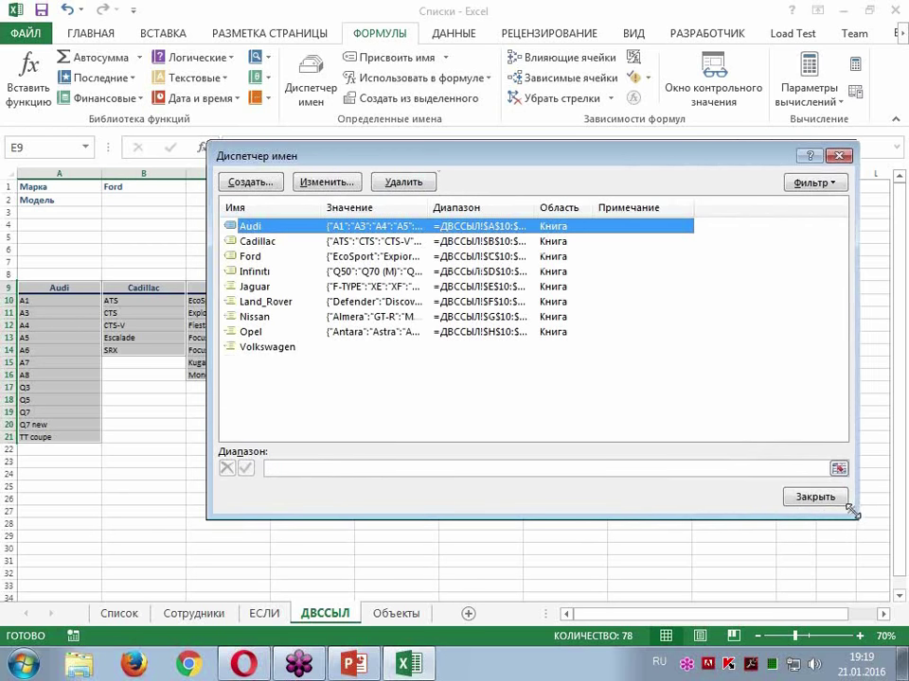
drag(536, 207, 648, 207)
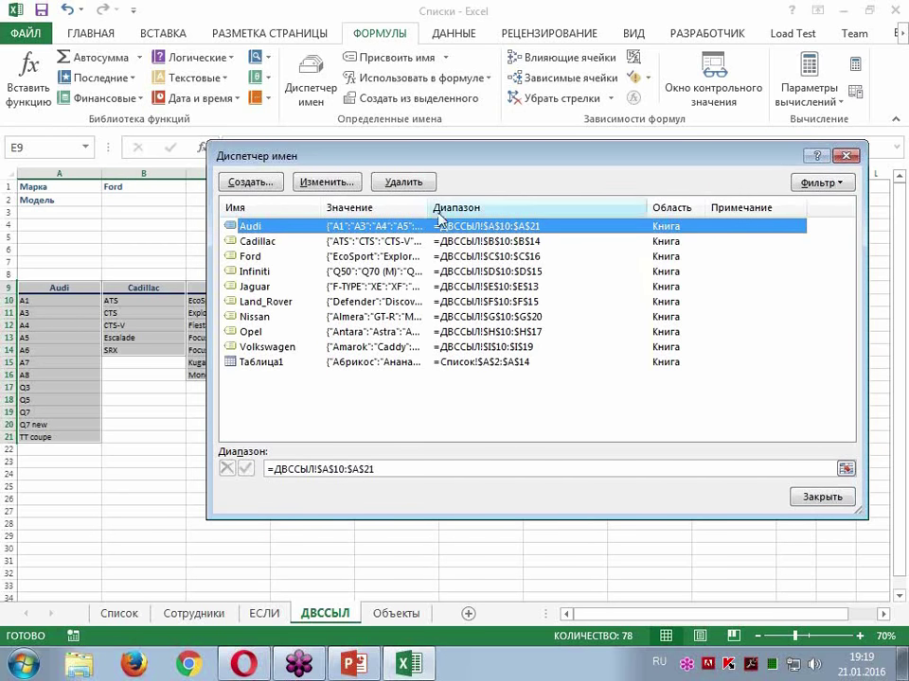
drag(428, 208, 466, 207)
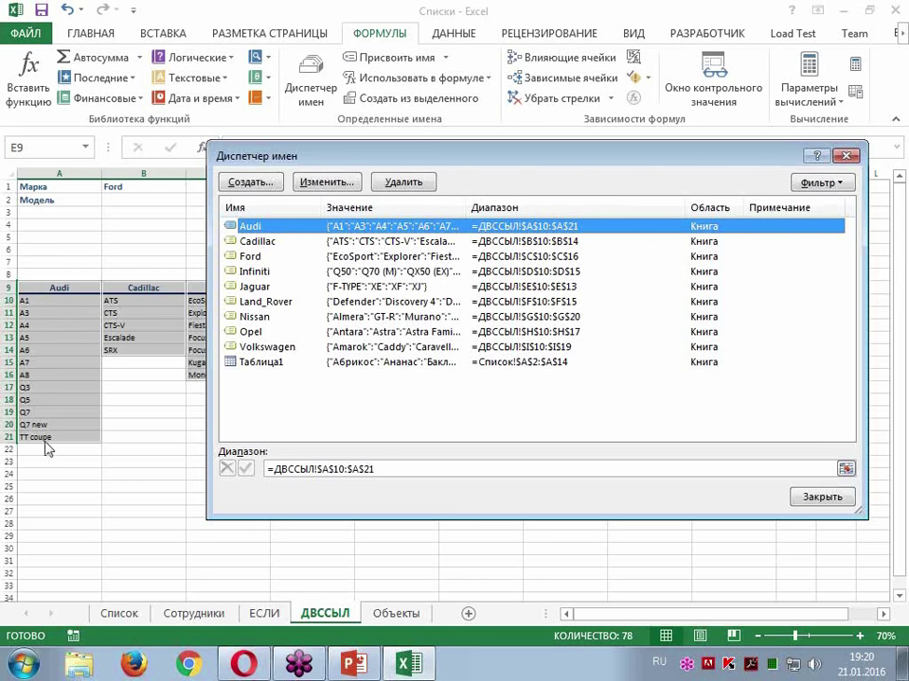
click(535, 244)
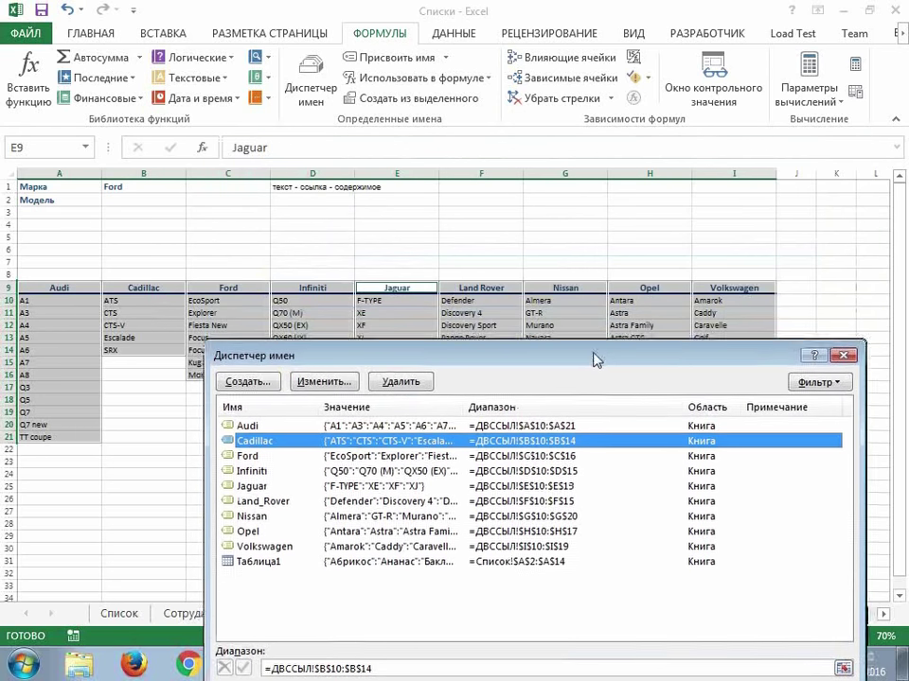
drag(598, 159, 581, 382)
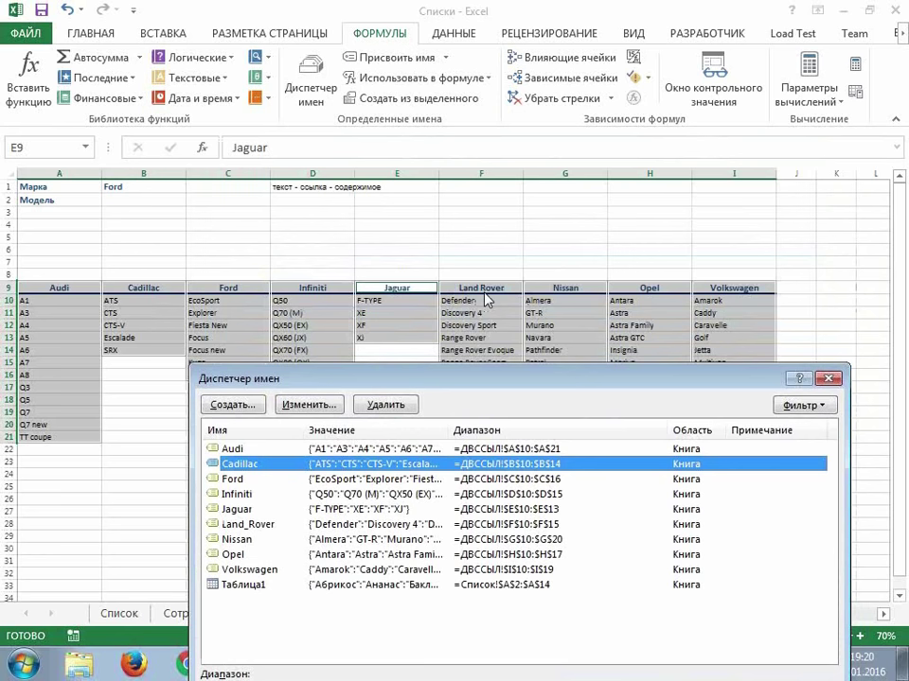
click(829, 378)
click(519, 224)
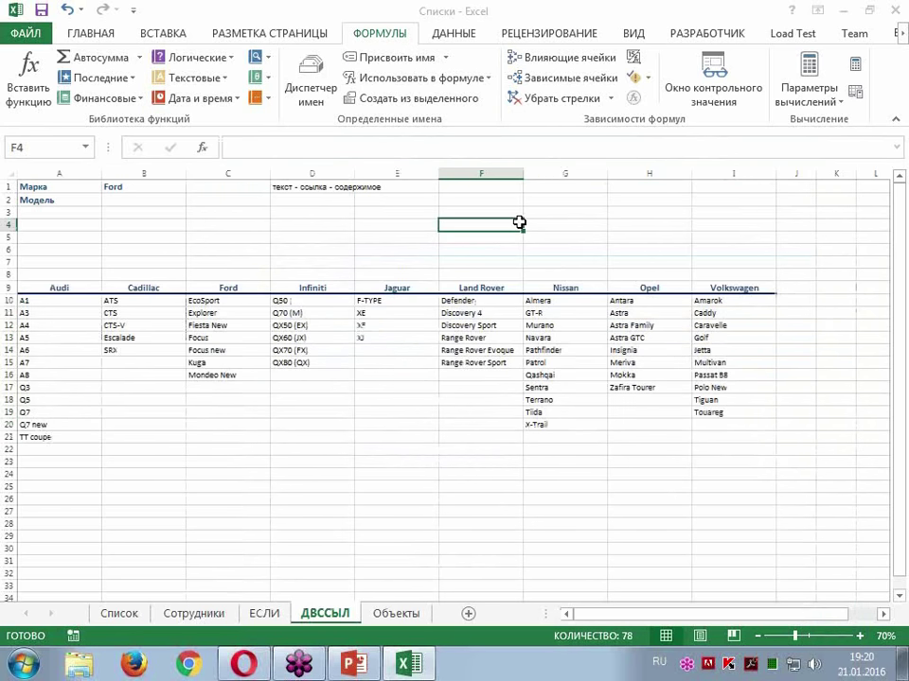
ctrl+scroll(504, 260, up, 3)
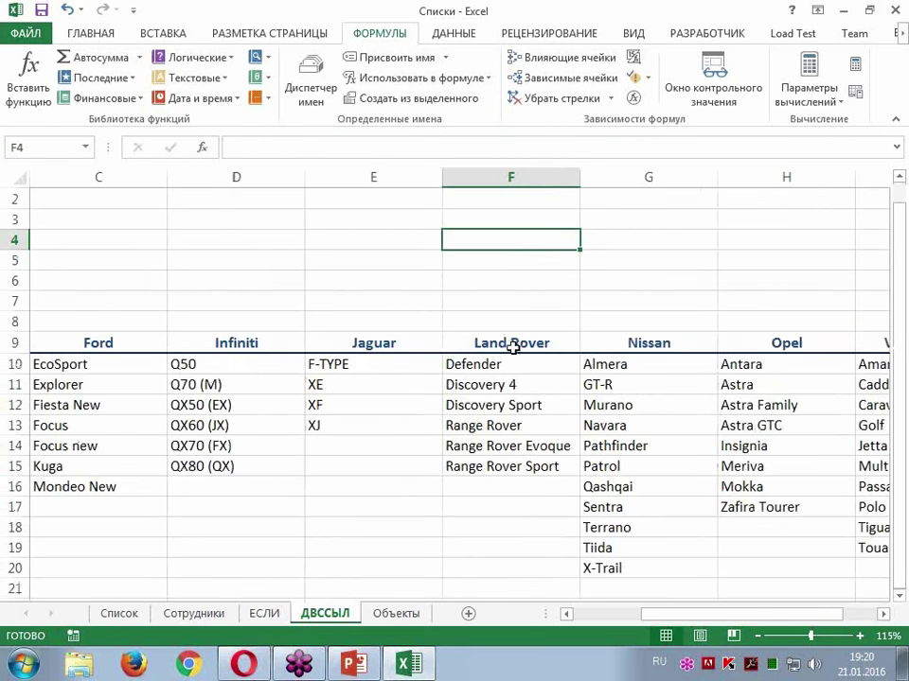
click(313, 90)
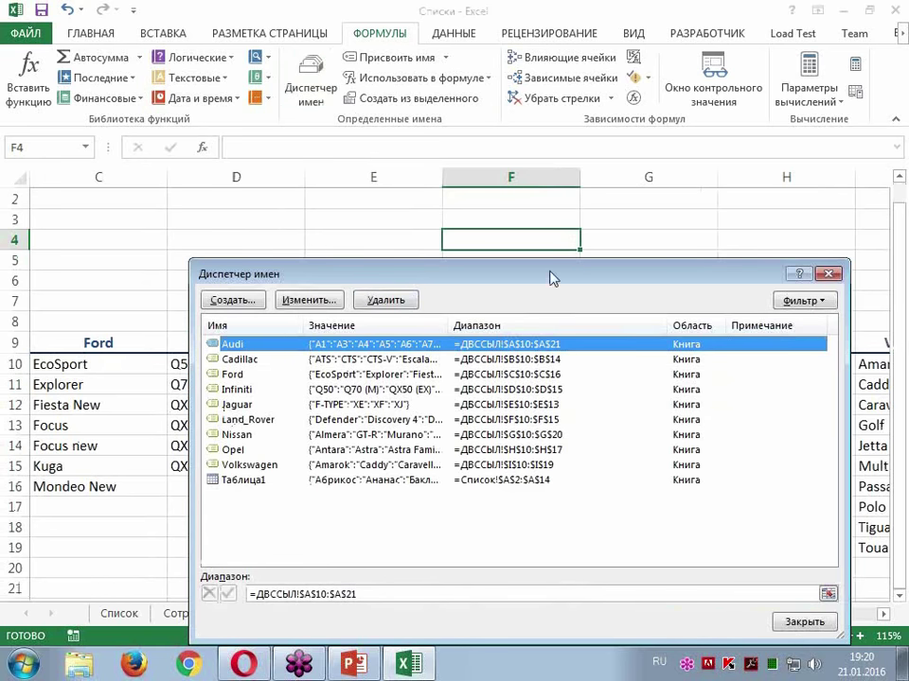
drag(550, 273, 427, 210)
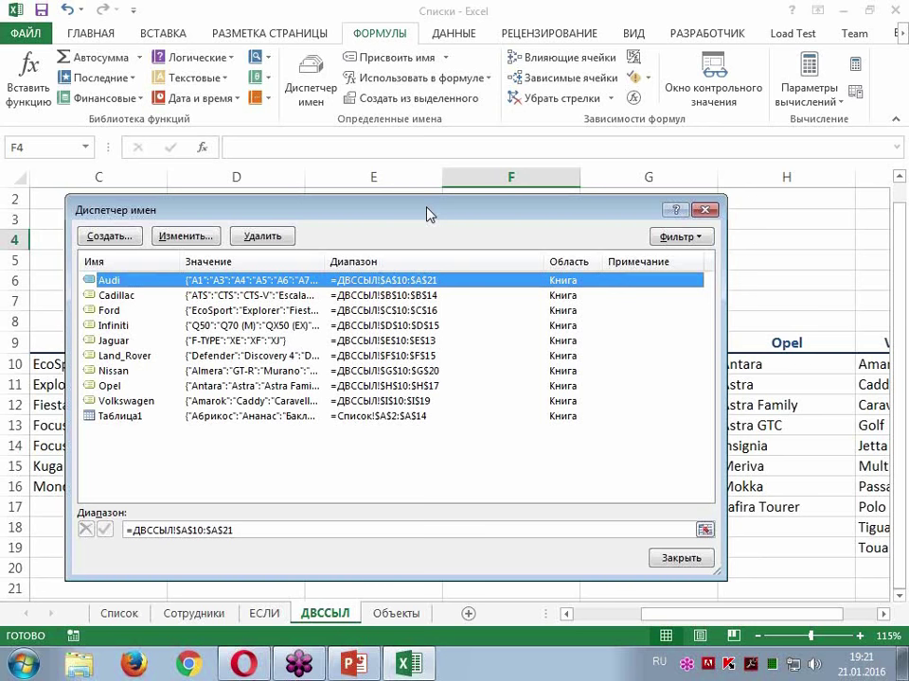
click(704, 210)
scroll(436, 260, up, 1)
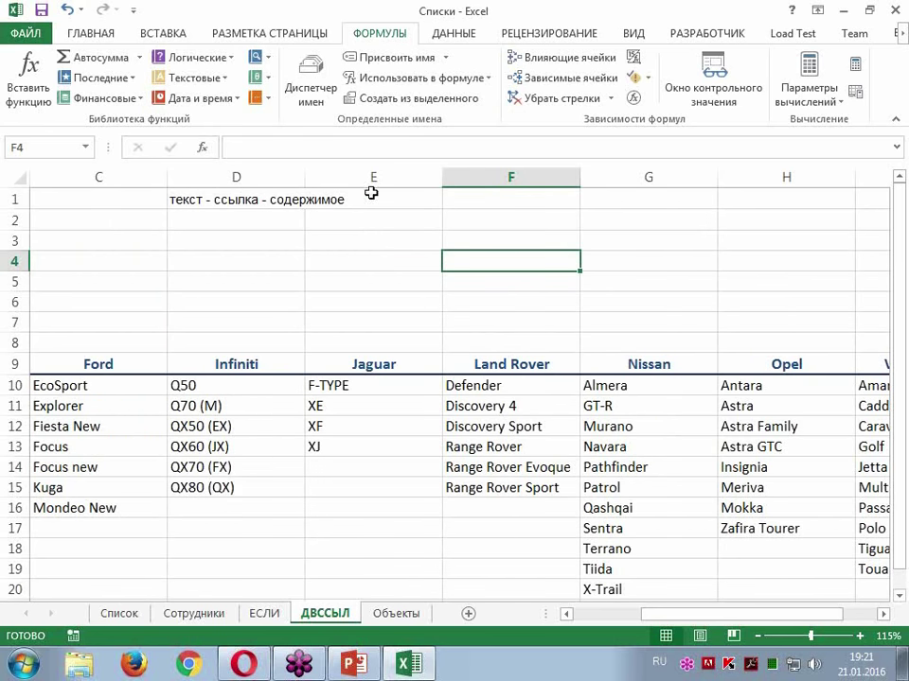
mouse_move(768, 614)
mouse_down()
mouse_move(734, 618)
mouse_move(694, 667)
mouse_up()
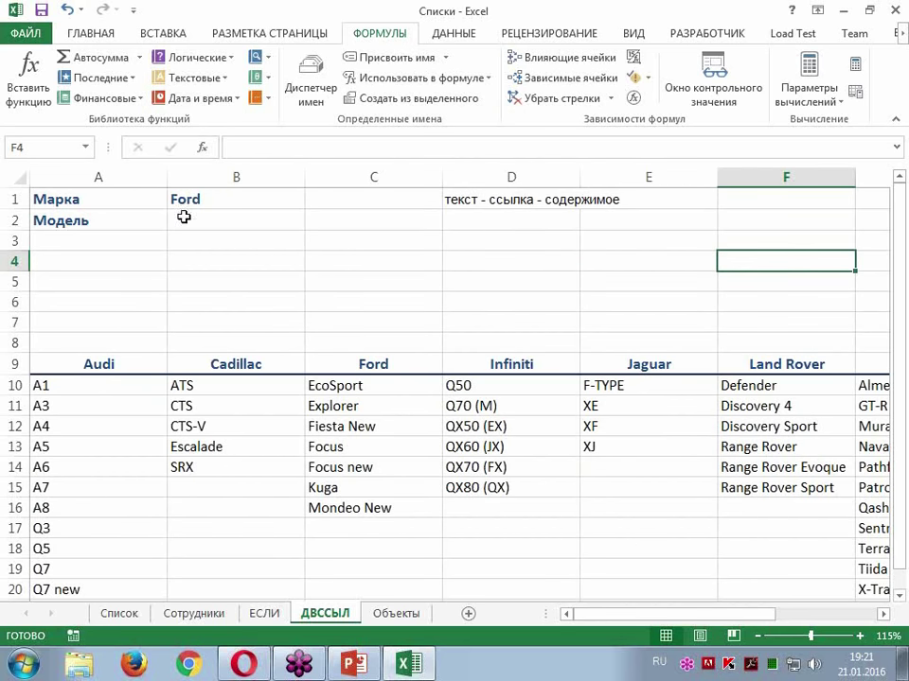
drag(369, 383, 356, 505)
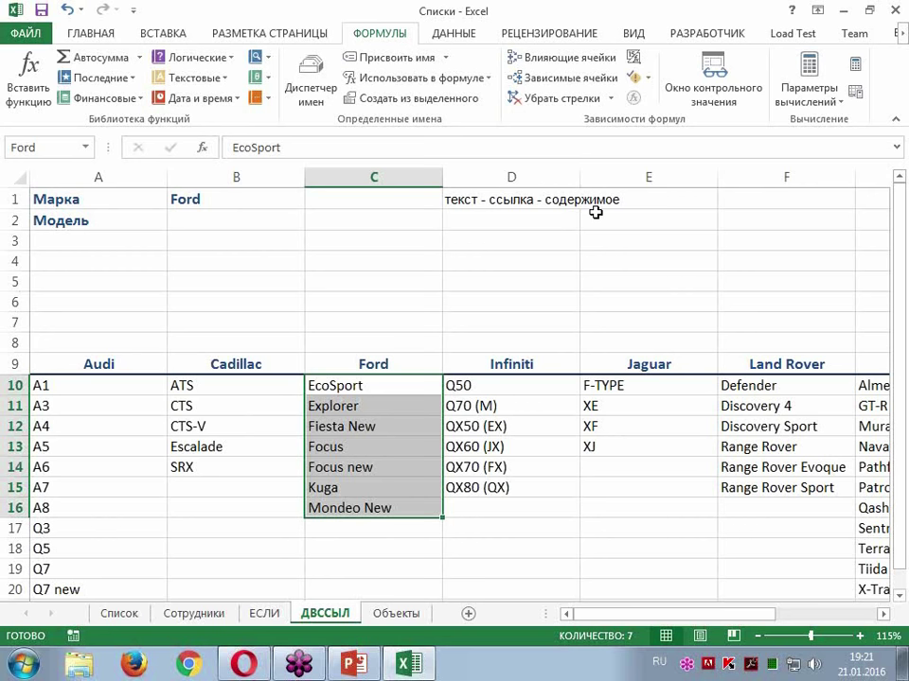
click(211, 221)
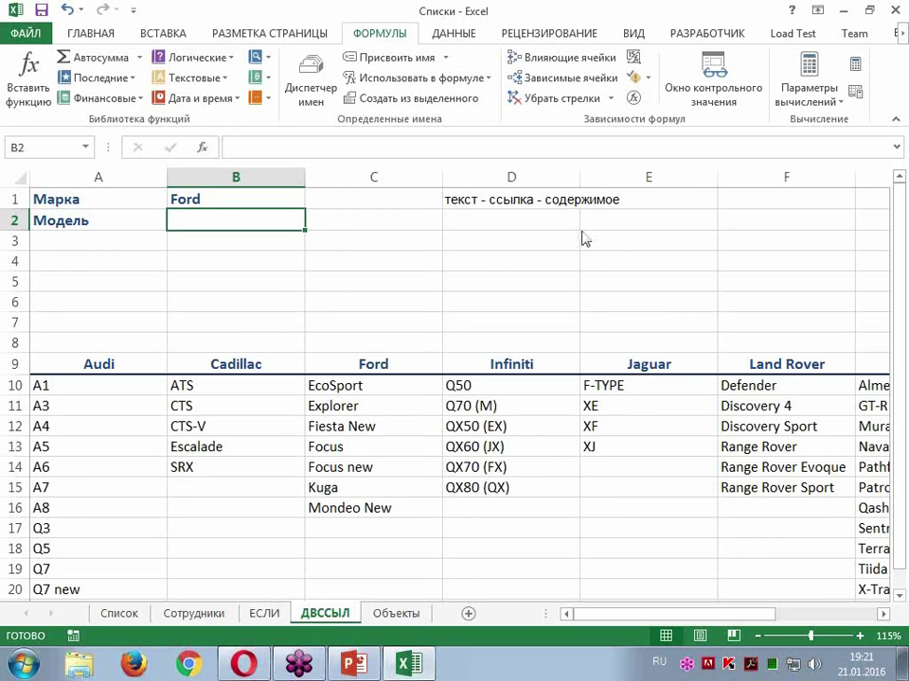
click(461, 36)
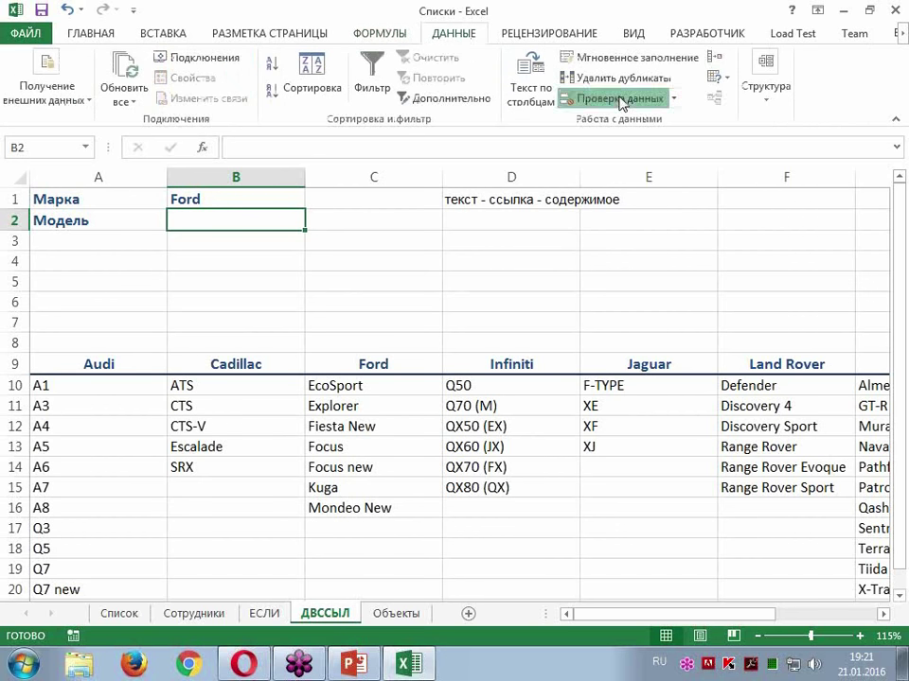
Step: Give B2 a list validation with source =ДВССЫЛ($B$1) so models follow the chosen make
click(619, 99)
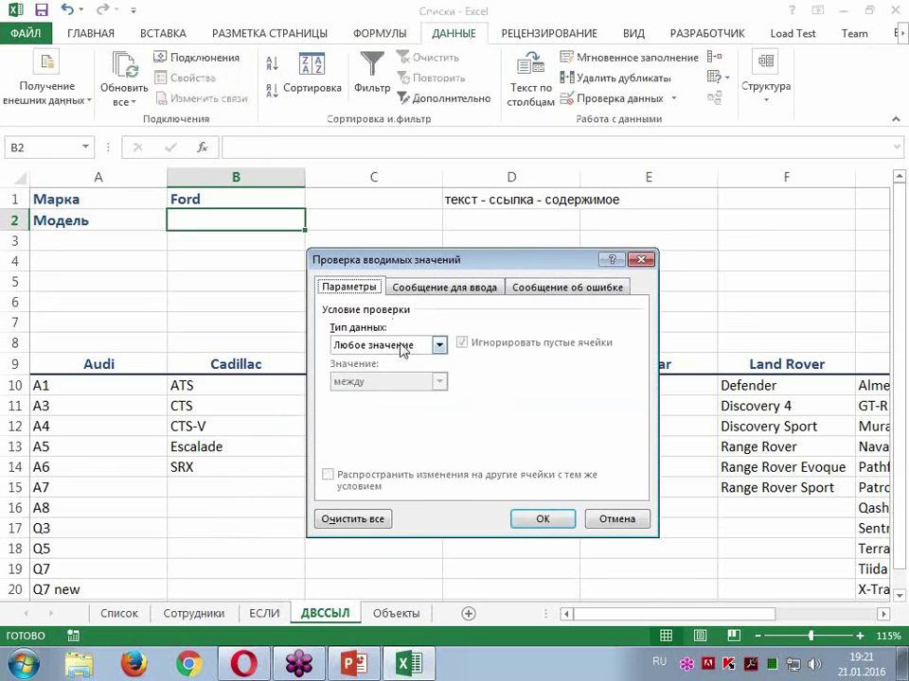
click(438, 345)
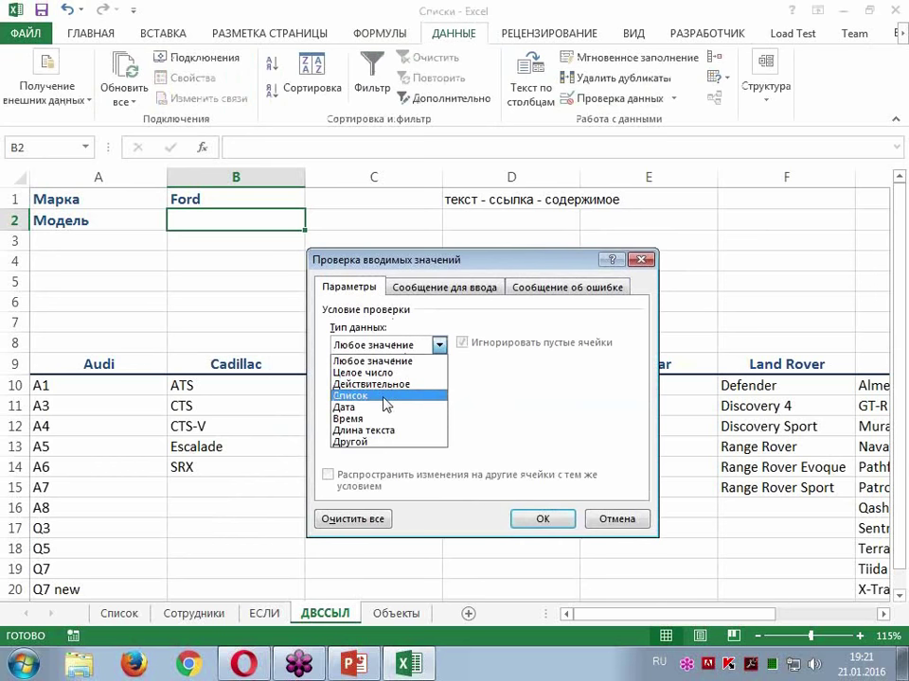
click(386, 395)
click(354, 418)
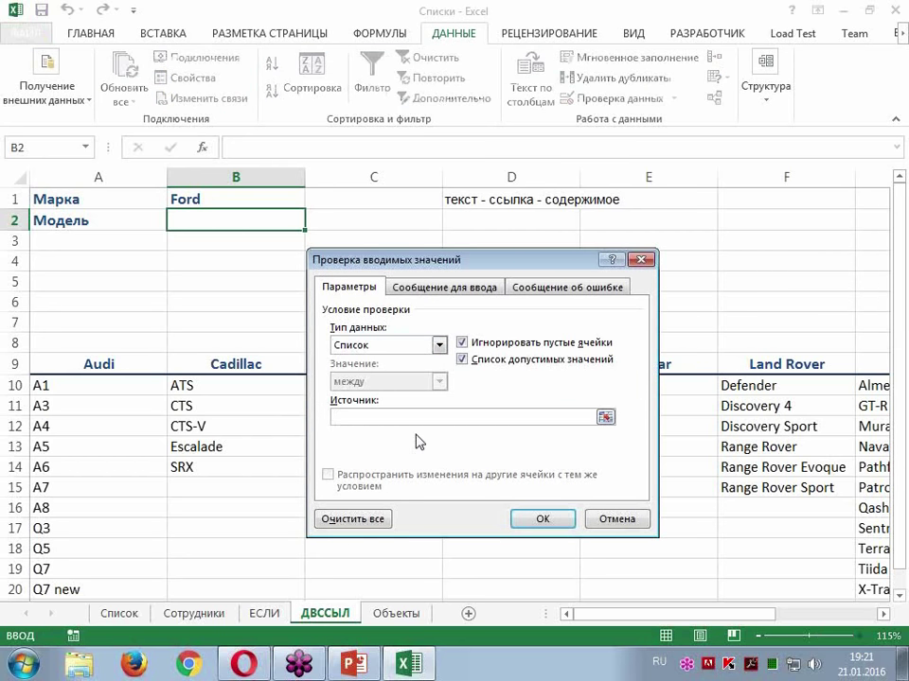
text(=)
text(двссыл()
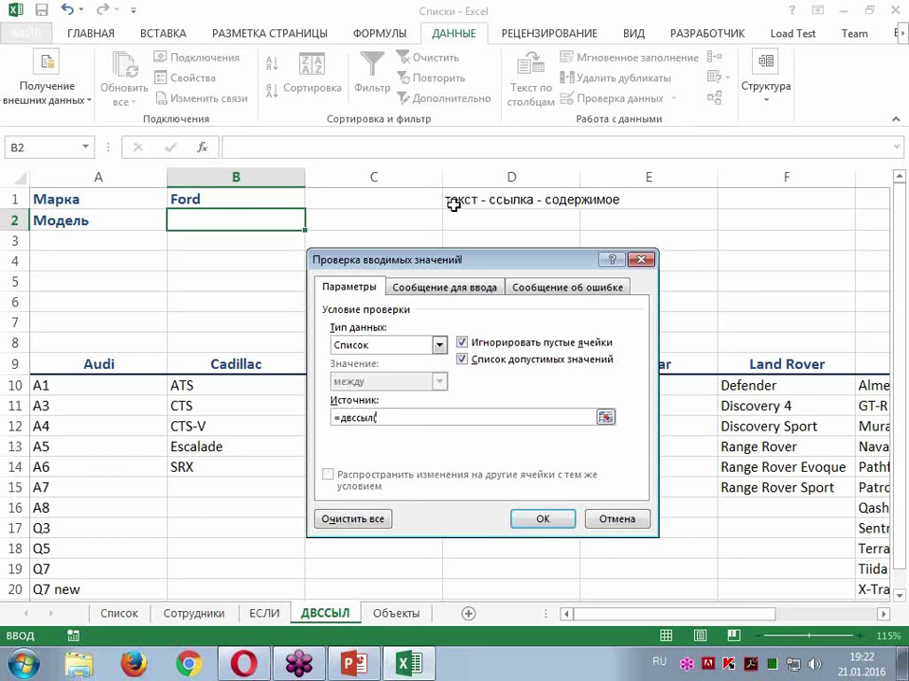
click(217, 195)
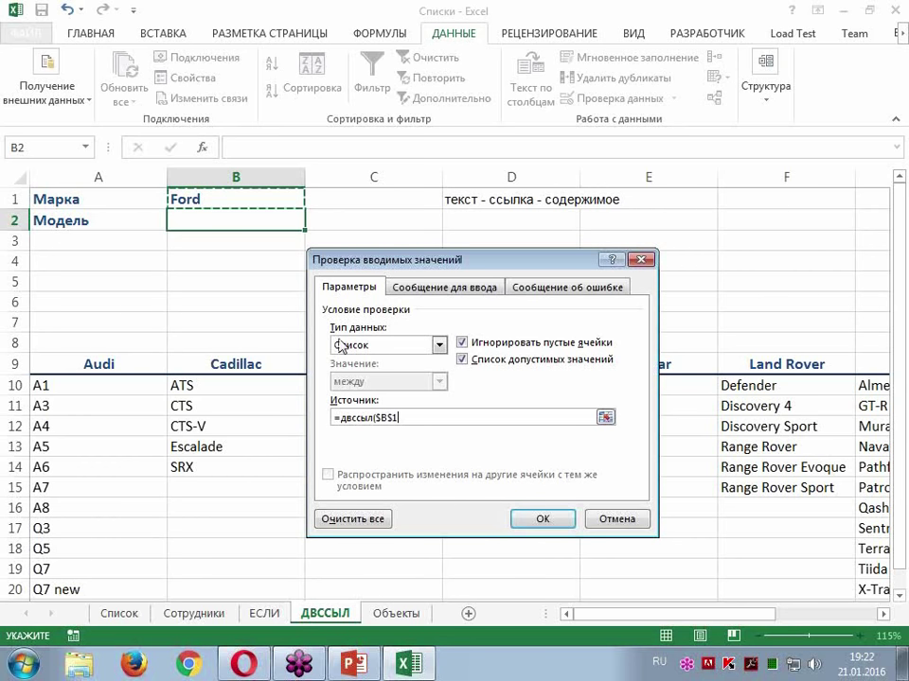
click(543, 519)
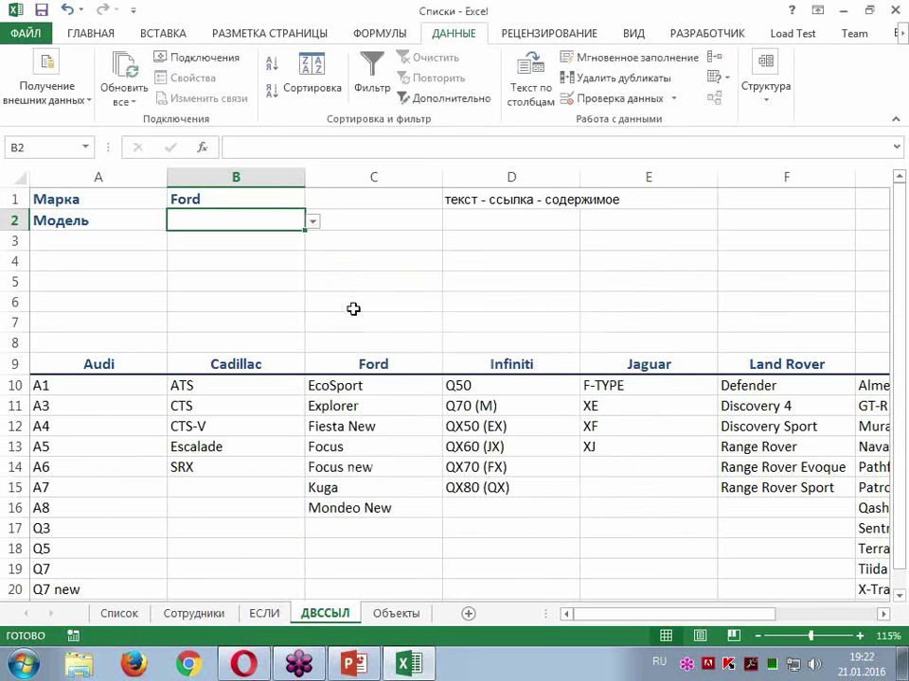
Step: Check B2's Ford models, then switch B1 to Nissan and view the Nissan models in B2
click(311, 222)
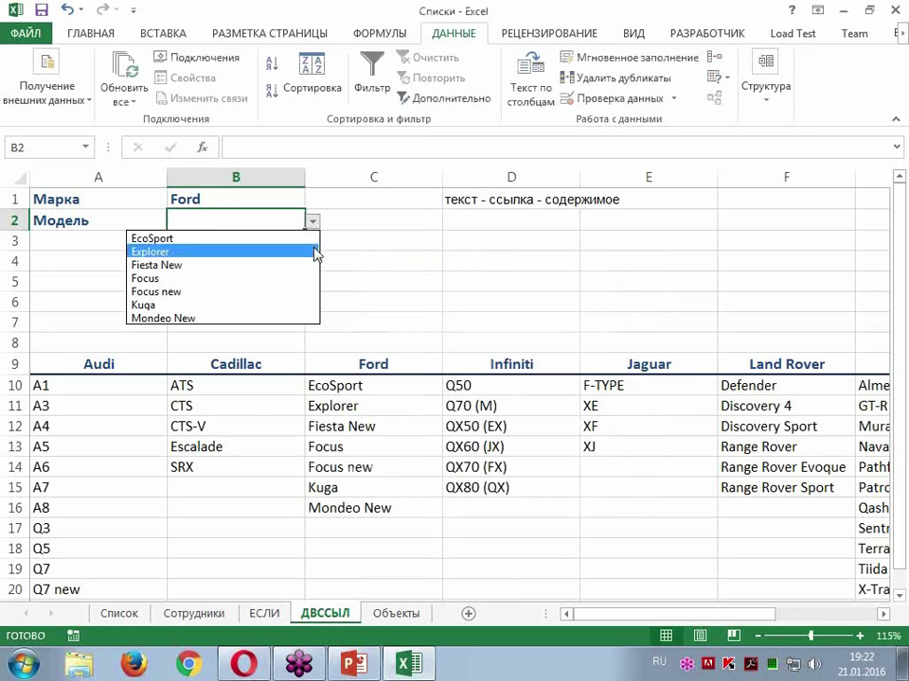
click(310, 218)
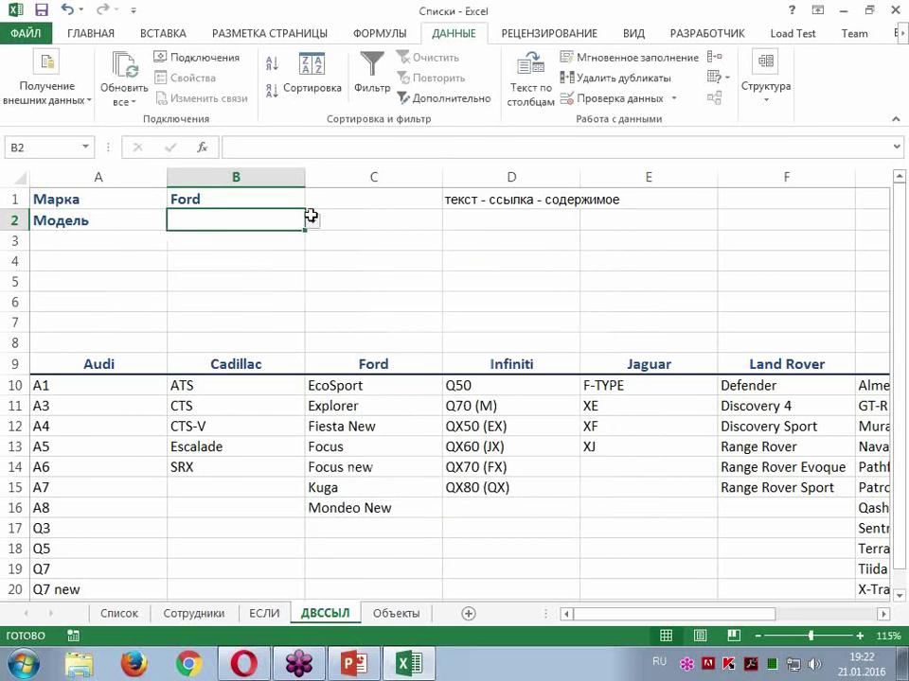
click(268, 203)
click(313, 203)
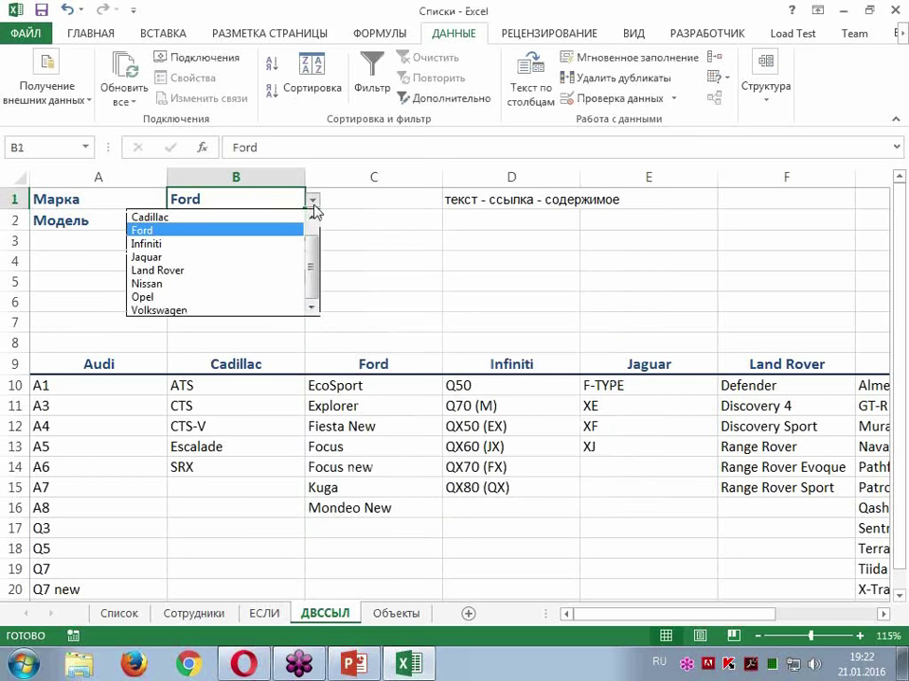
click(265, 282)
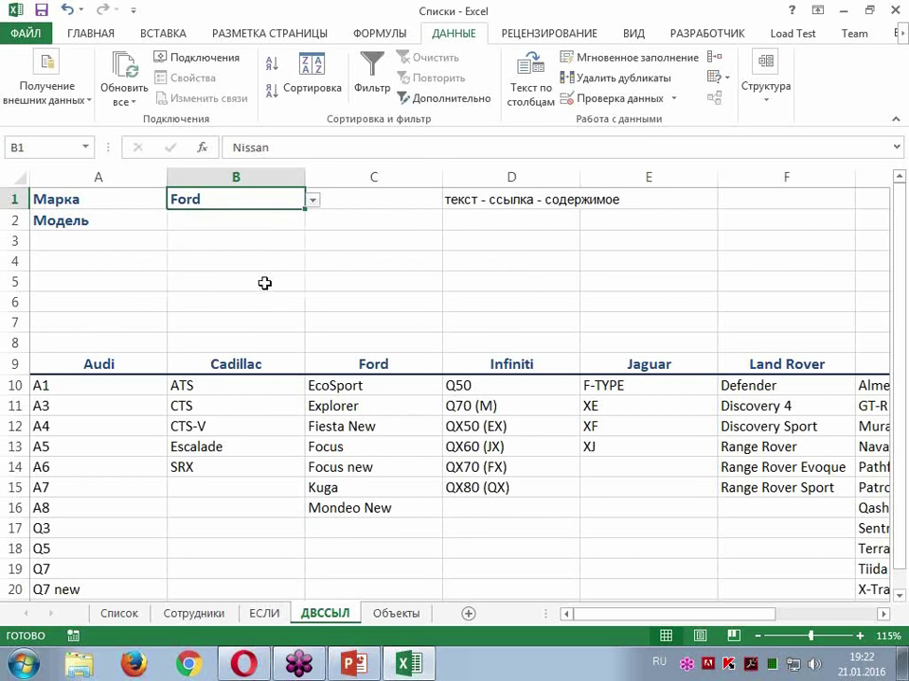
click(268, 225)
click(314, 223)
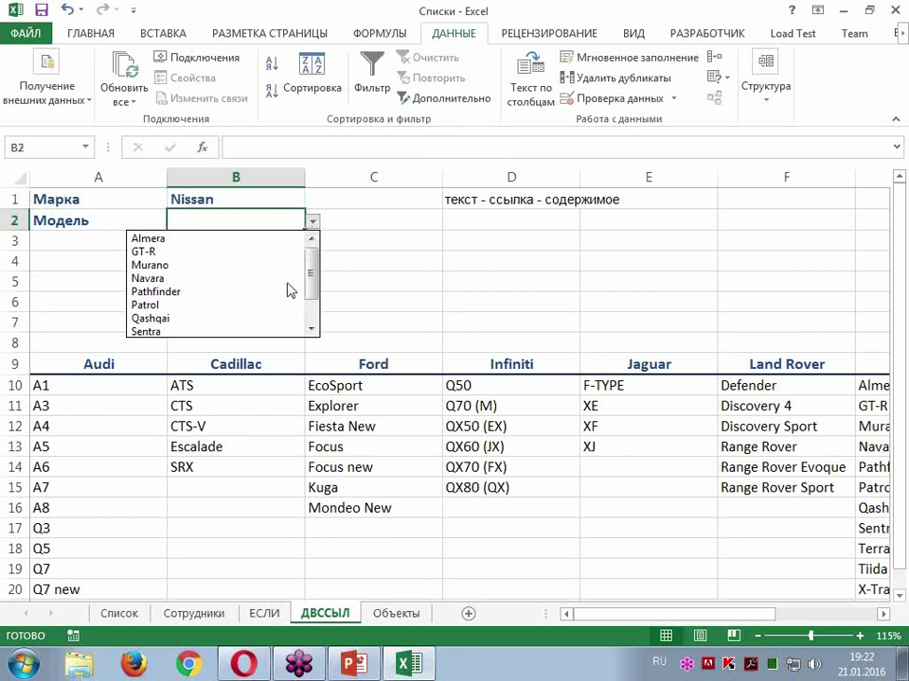
click(269, 199)
Step: Switch B1 to Cadillac and check the Cadillac models offered in B2
click(313, 199)
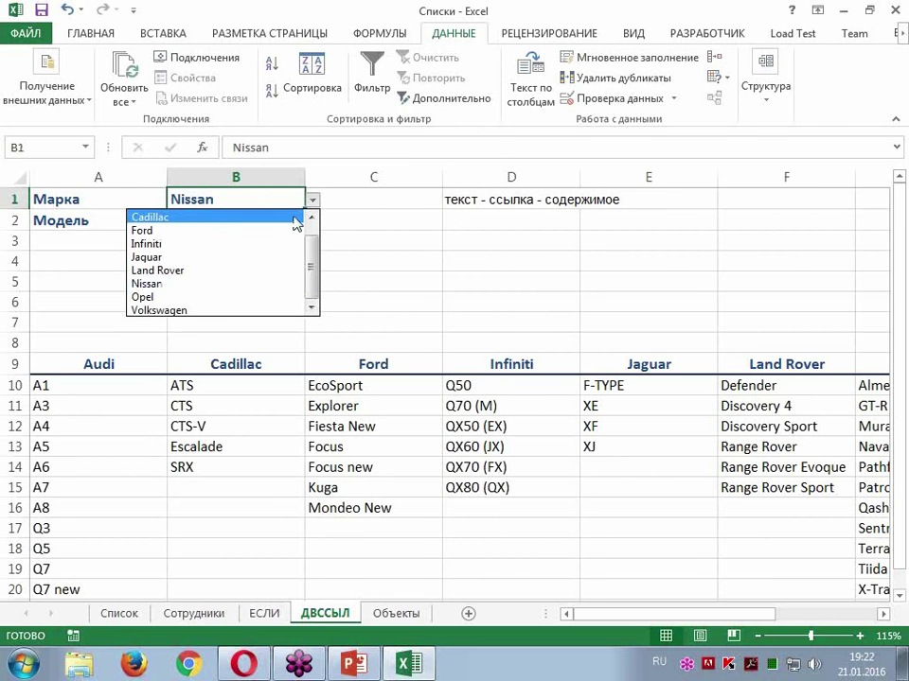
click(295, 216)
click(283, 220)
click(312, 220)
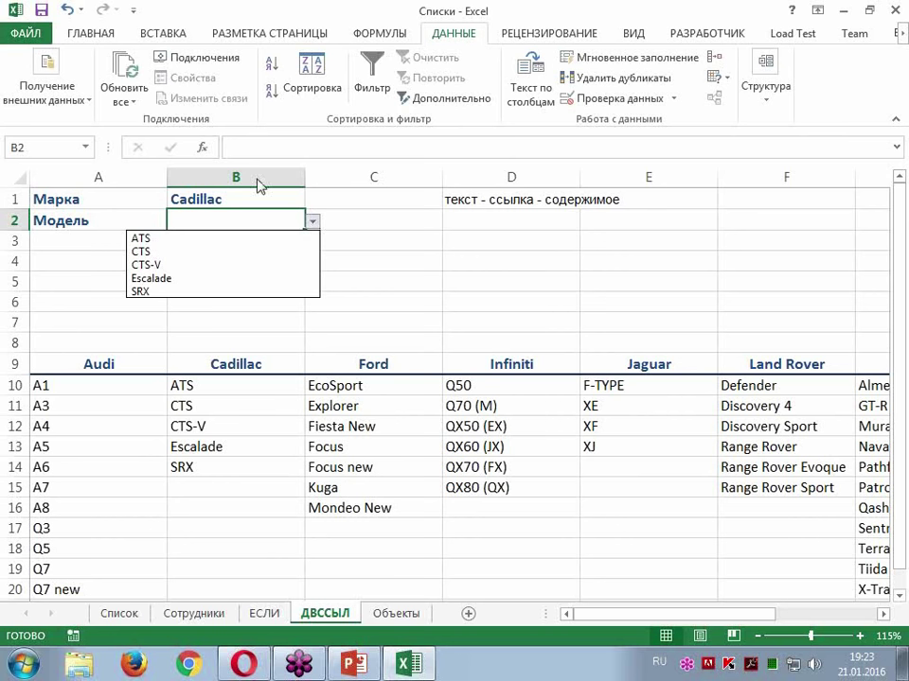
click(253, 189)
Step: Set B1 to Land Rover and open the Name Manager from the Formulas tab
click(270, 195)
click(312, 200)
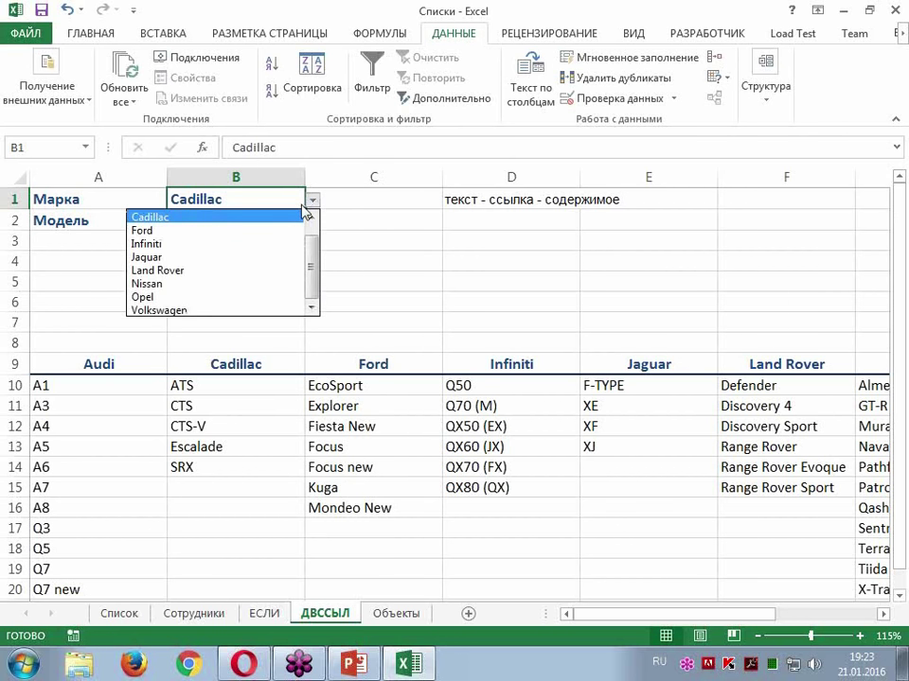
click(186, 272)
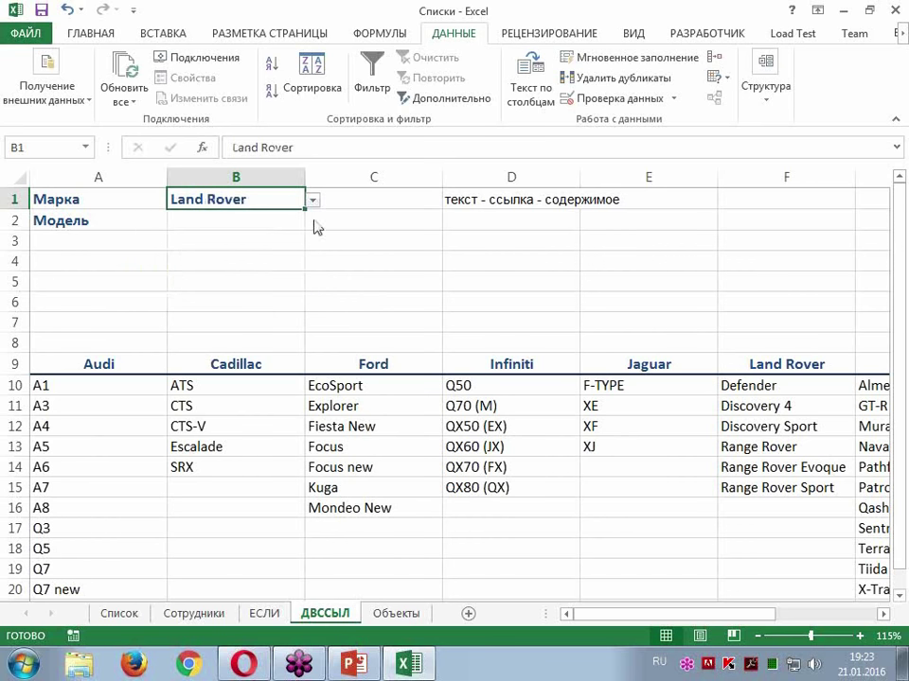
click(378, 33)
click(311, 87)
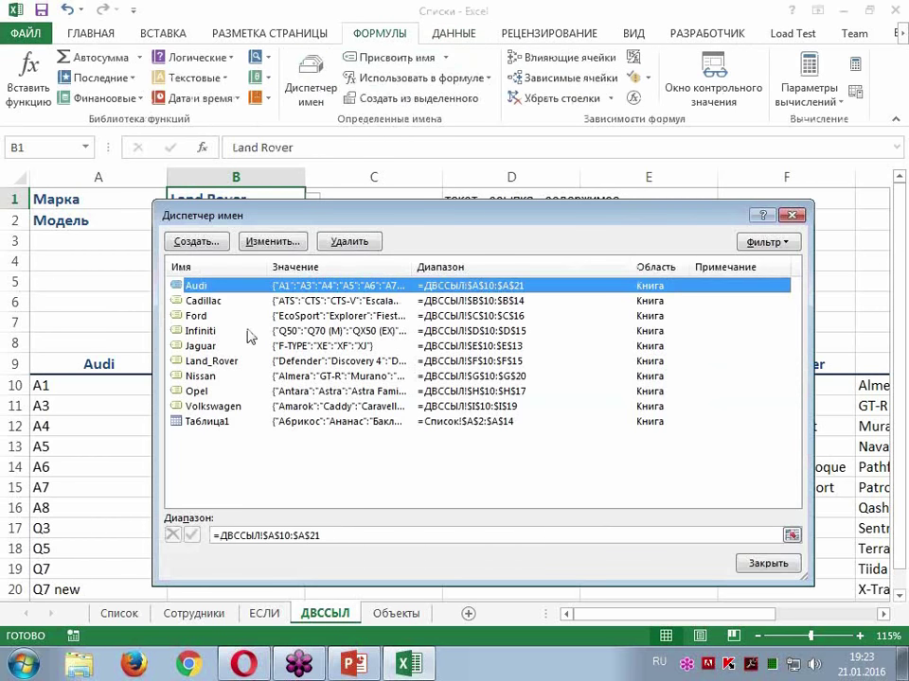
Step: Move the Name Manager aside to reveal rows 1–2, then close it and select B2
drag(238, 210, 237, 275)
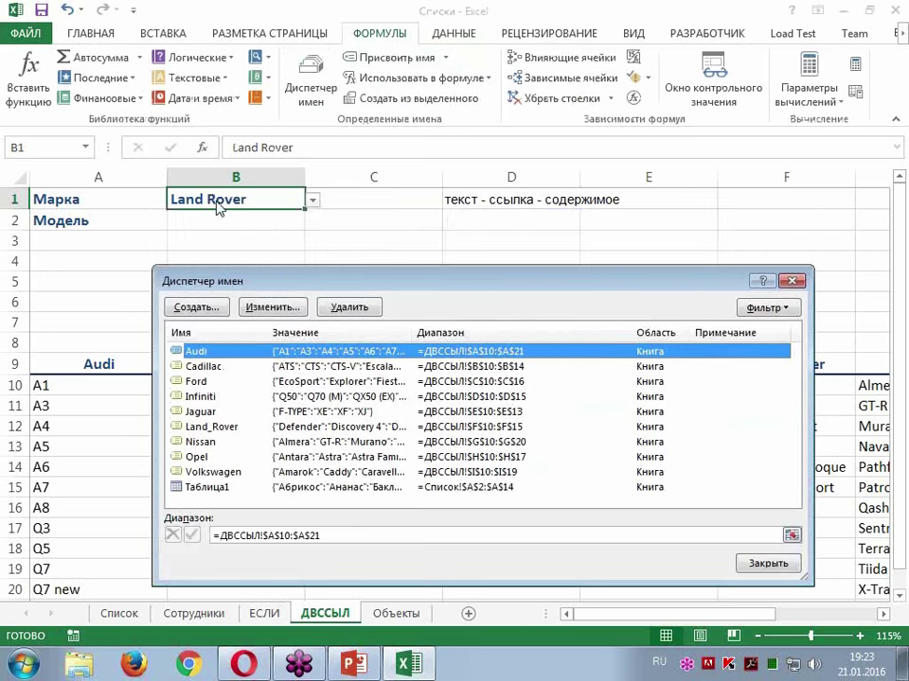
drag(332, 282, 353, 261)
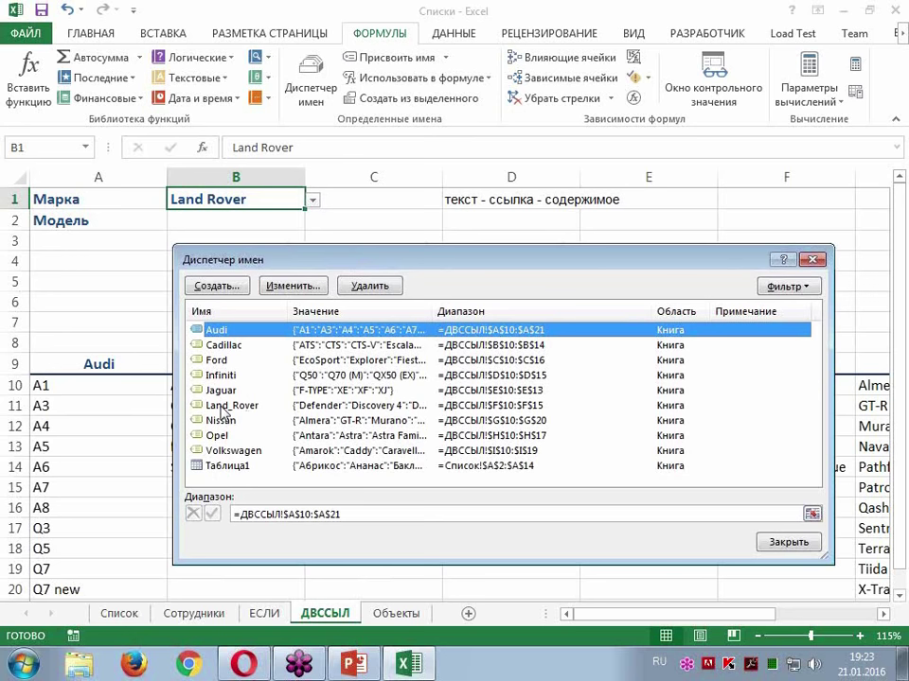
key(Escape)
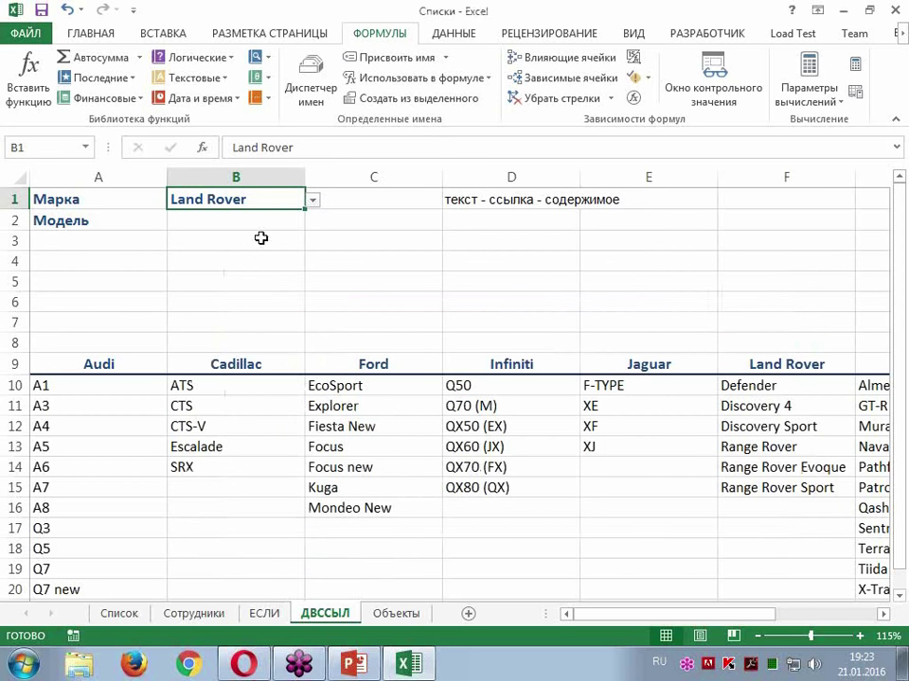
click(239, 224)
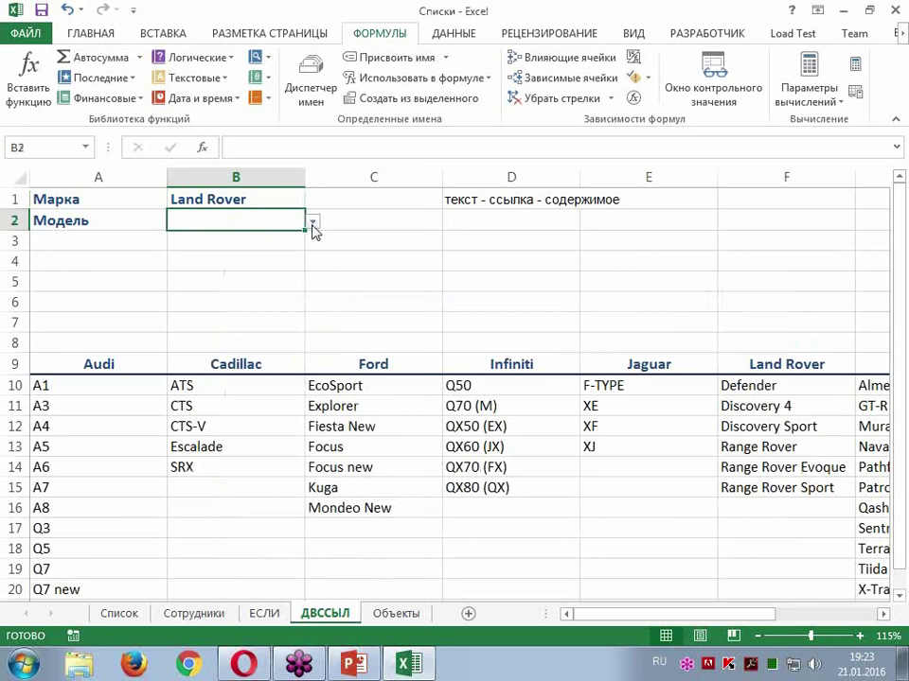
Step: Open Find & Select on the Home tab, dismiss it, and select the Land Rover header in F9
ctrl+scroll(316, 223, down, 1)
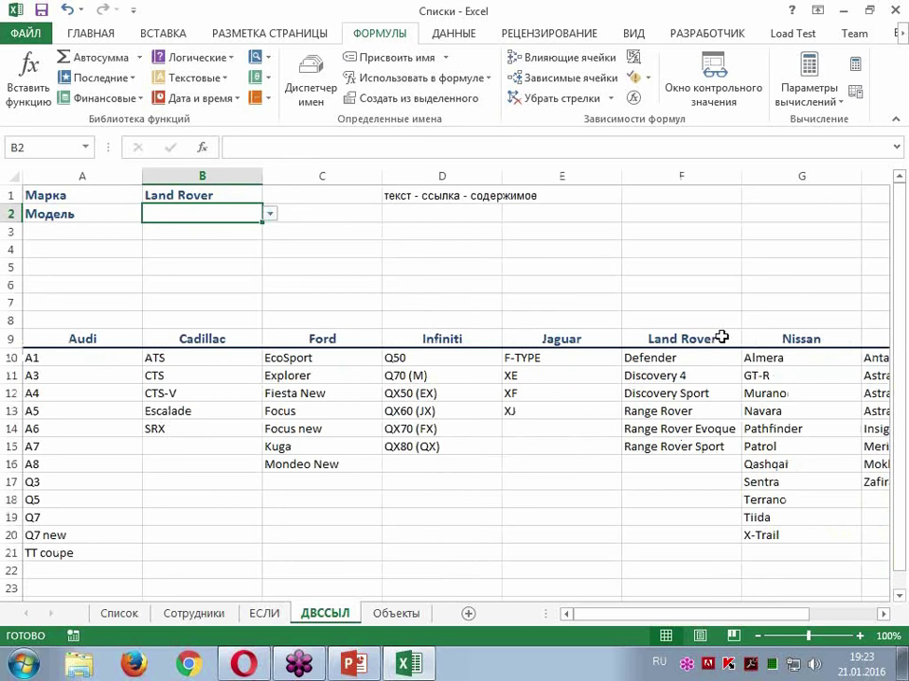
click(75, 34)
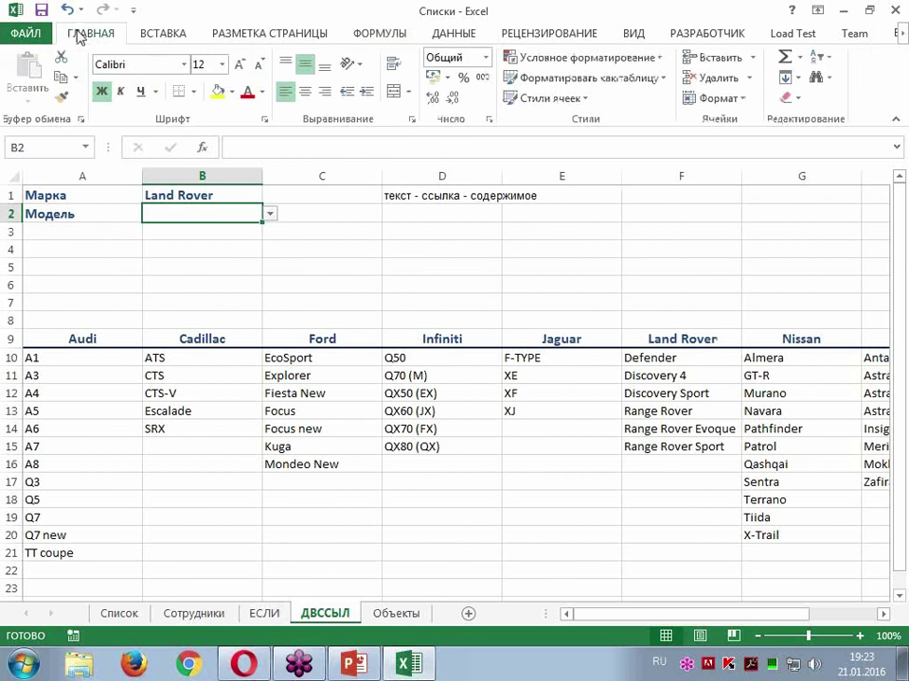
click(821, 86)
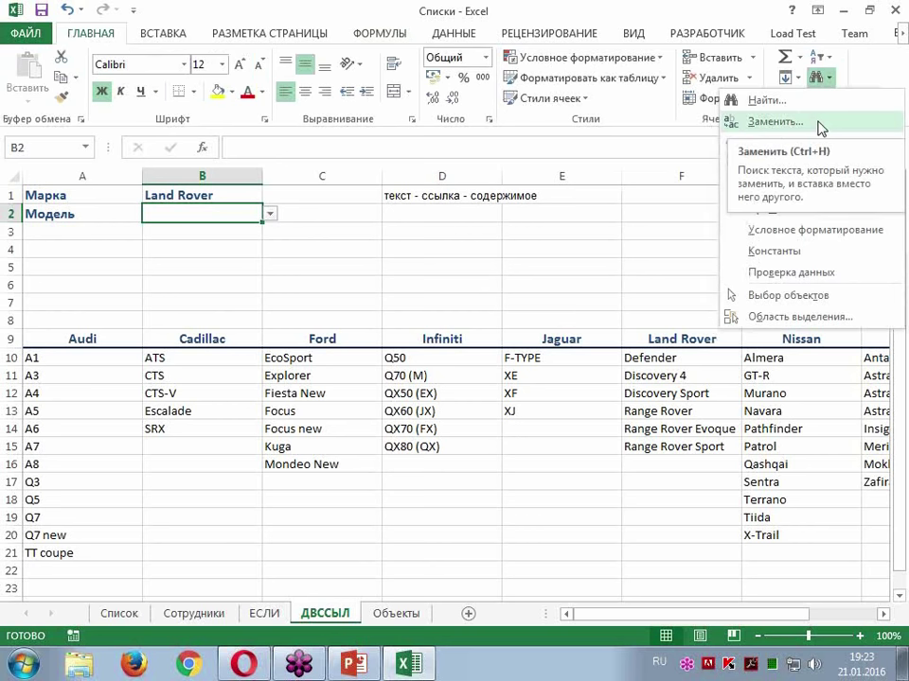
click(680, 341)
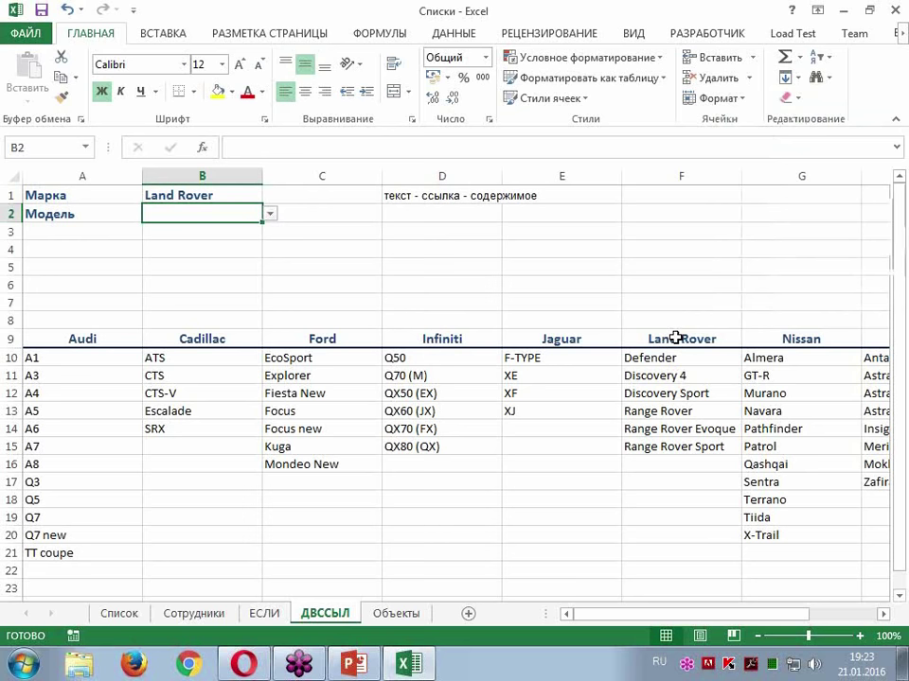
click(651, 338)
Step: Rename the F9 header from 'Land Rover' to 'Land_Rover'
double_click(678, 339)
key(BackSpace)
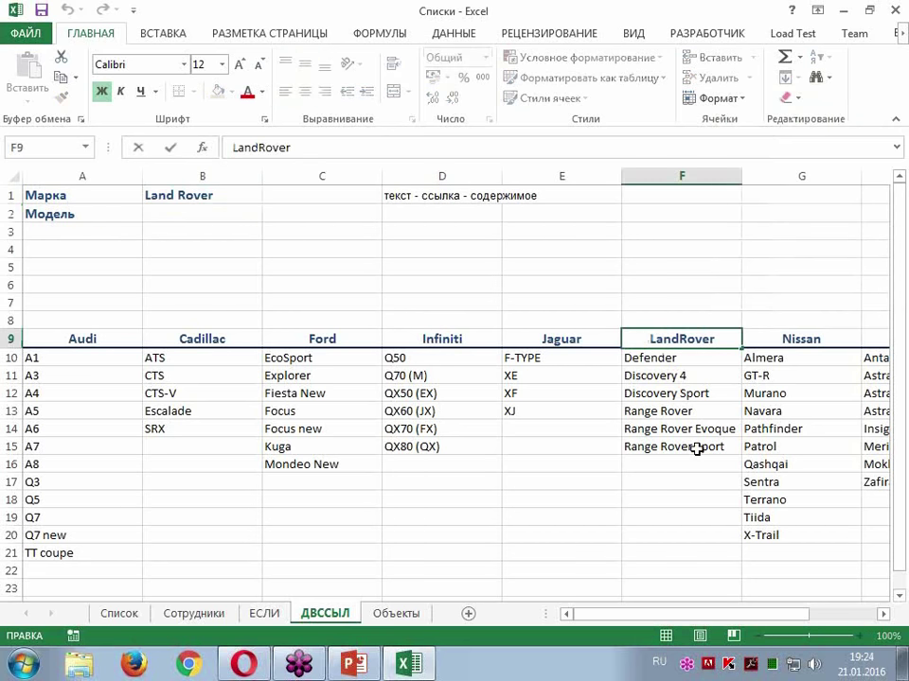
text(_)
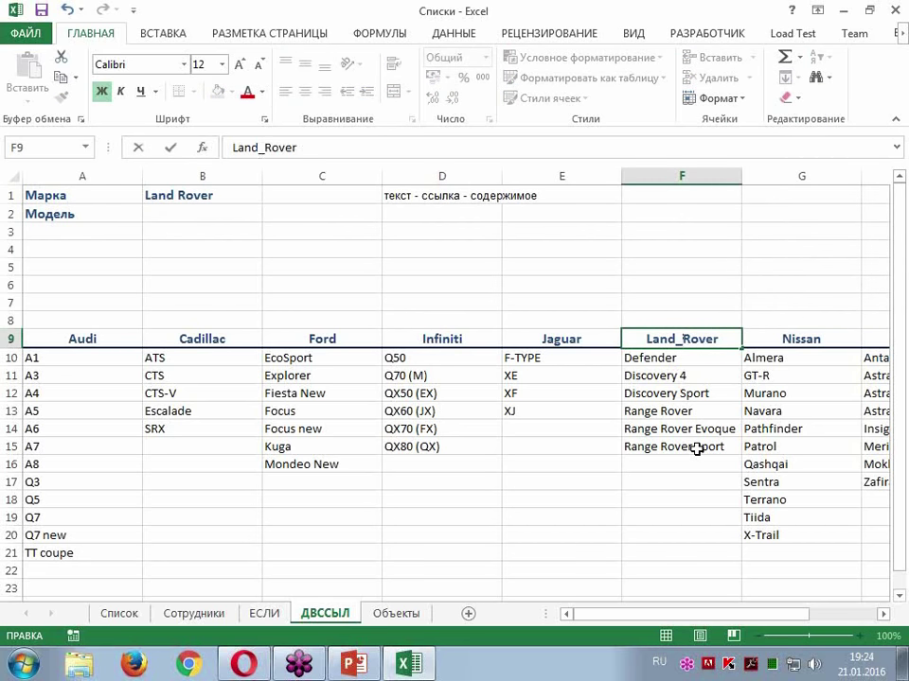
key(ctrl+Return)
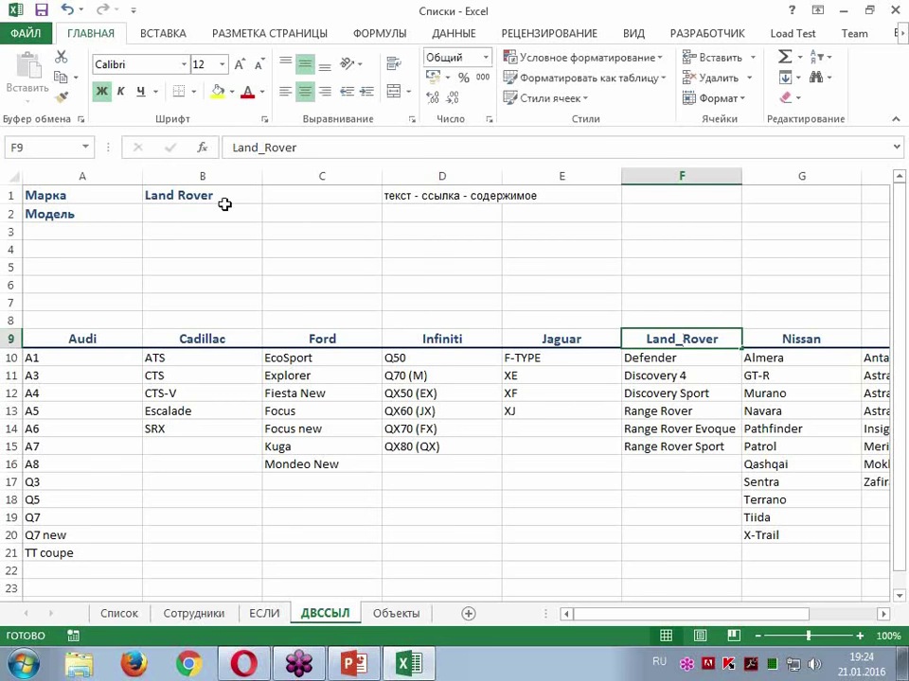
Step: Set B1 to Land_Rover and check that B2 now lists the Land Rover models
click(227, 200)
click(270, 196)
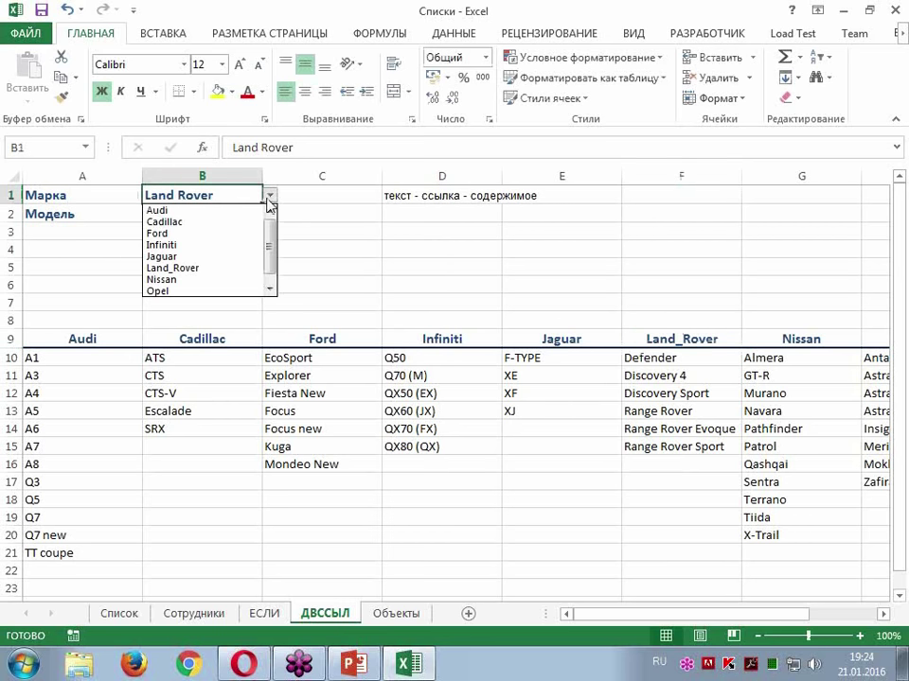
click(185, 268)
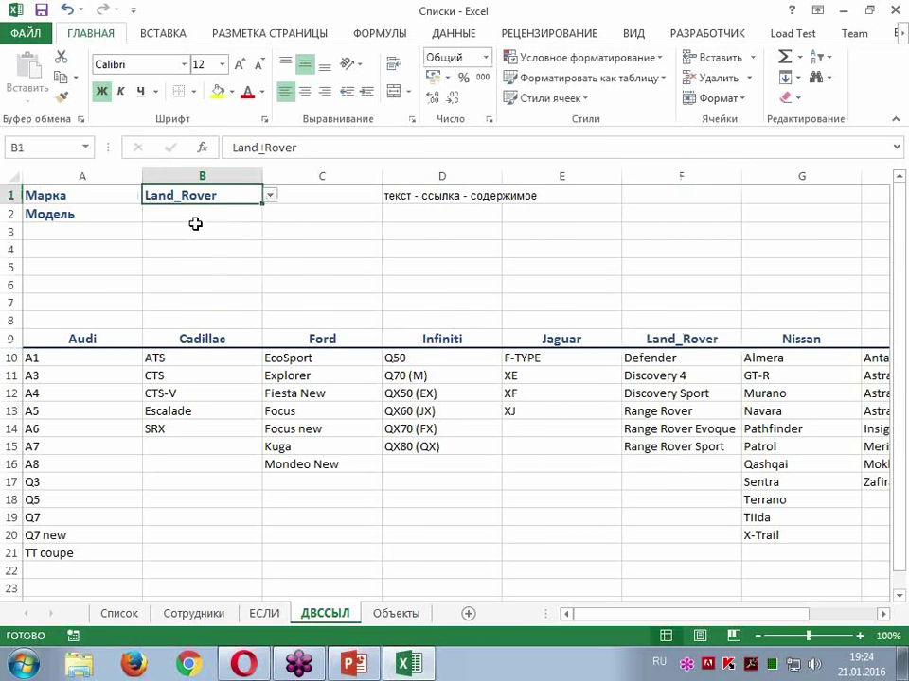
click(233, 215)
click(270, 218)
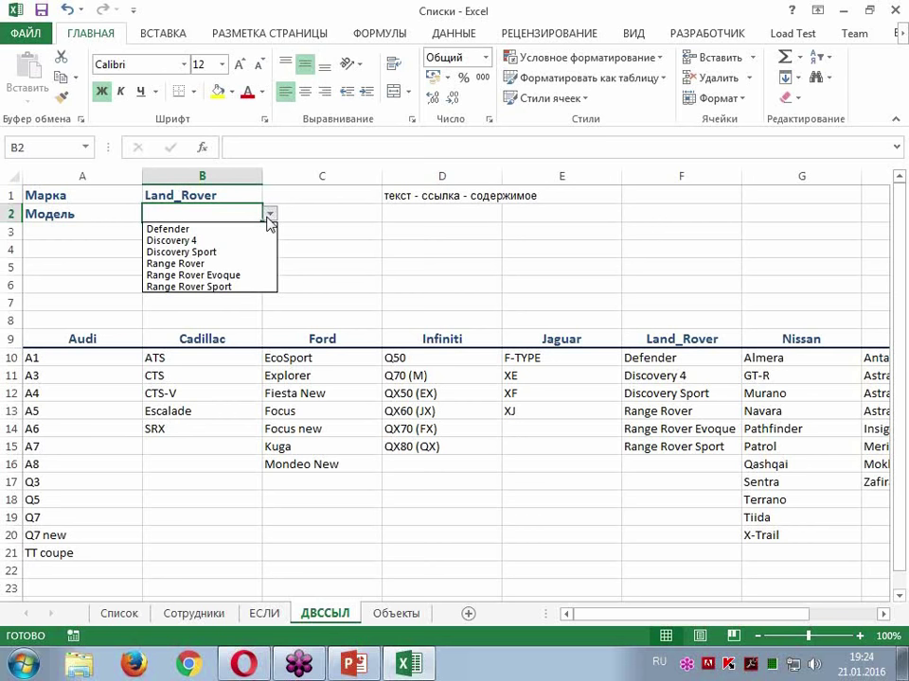
click(75, 345)
Step: Select the Audi header in A9 and move right along the header row
click(53, 337)
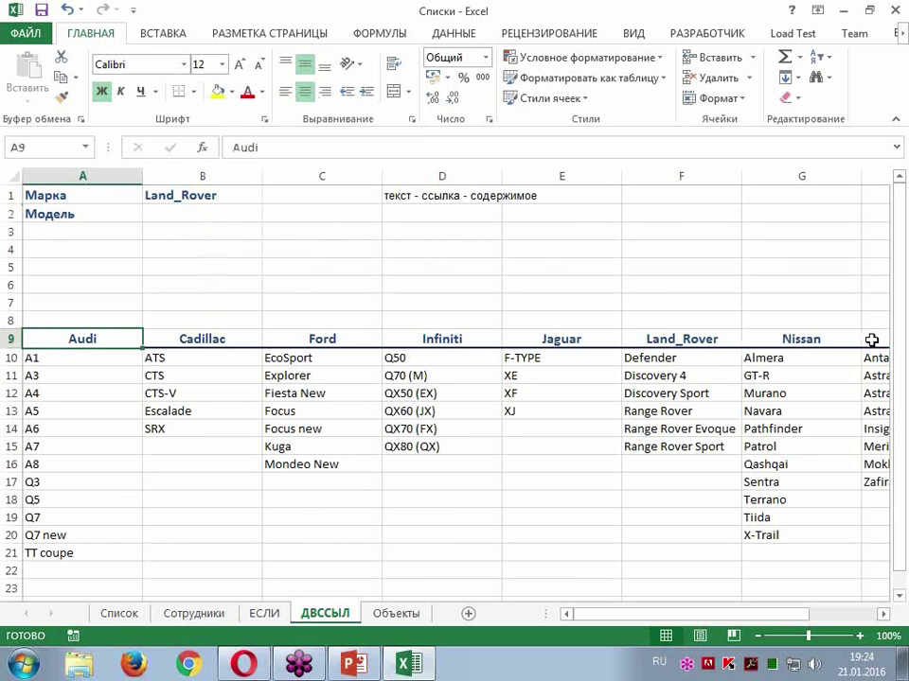
key(Right)
key(Right)
key(Right)
key(Right)
key(Right)
key(Right)
key(Right)
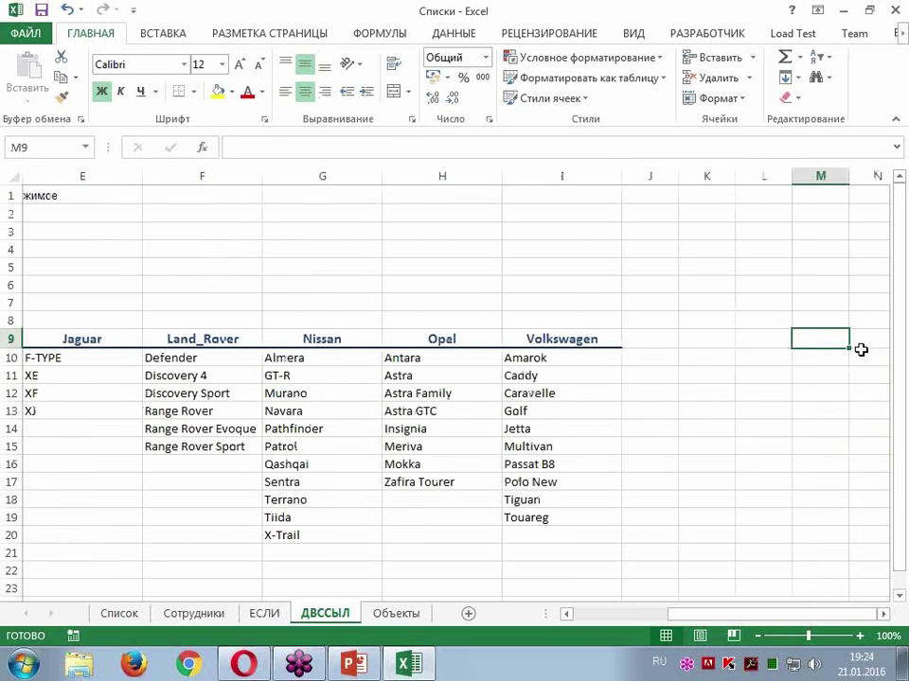
key(Right)
key(Right)
key(Right)
key(Right)
key(Right)
key(Right)
key(Right)
key(Right)
key(Right)
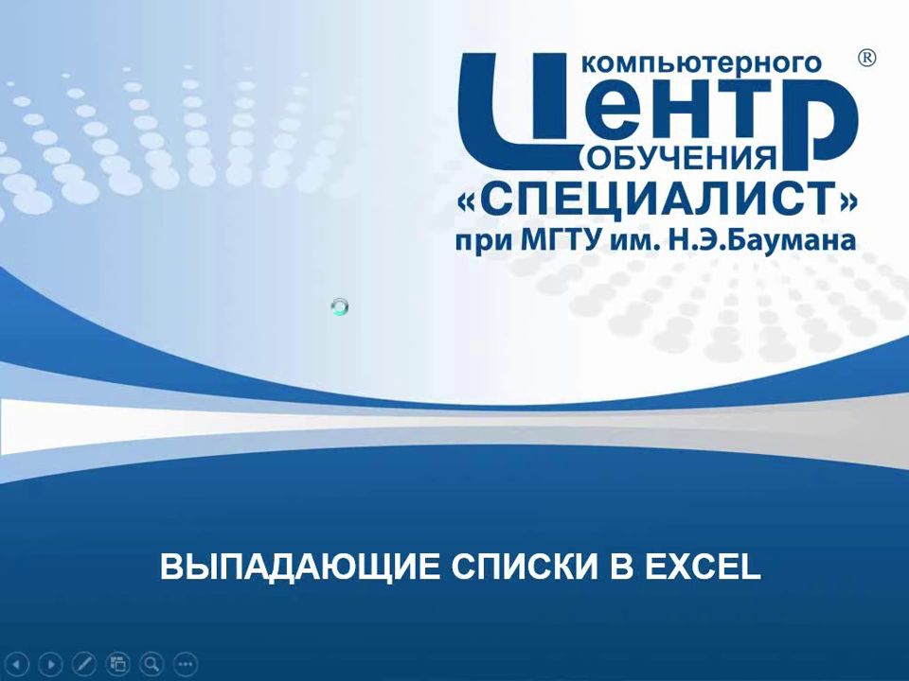
Step: Advance the course slides, end the slide show, and return to Excel's brand cell B1
key(Right)
key(Right)
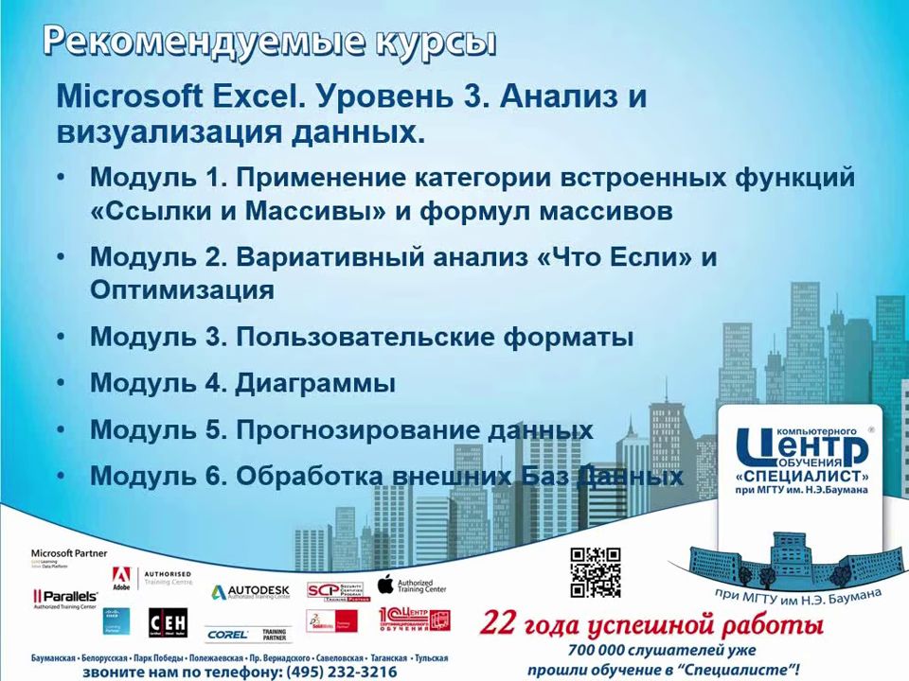
key(Escape)
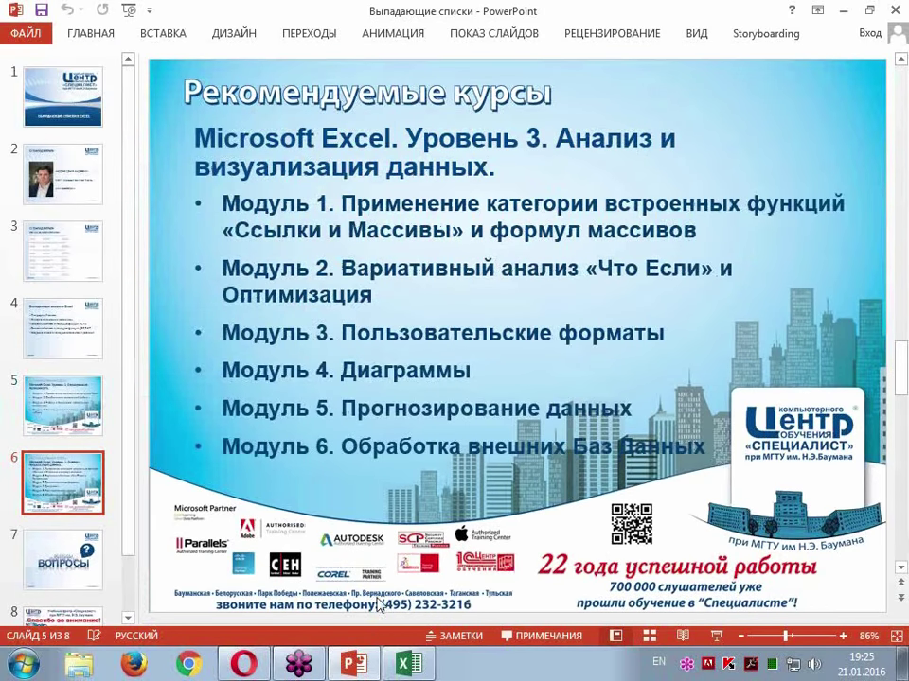
click(404, 668)
click(162, 195)
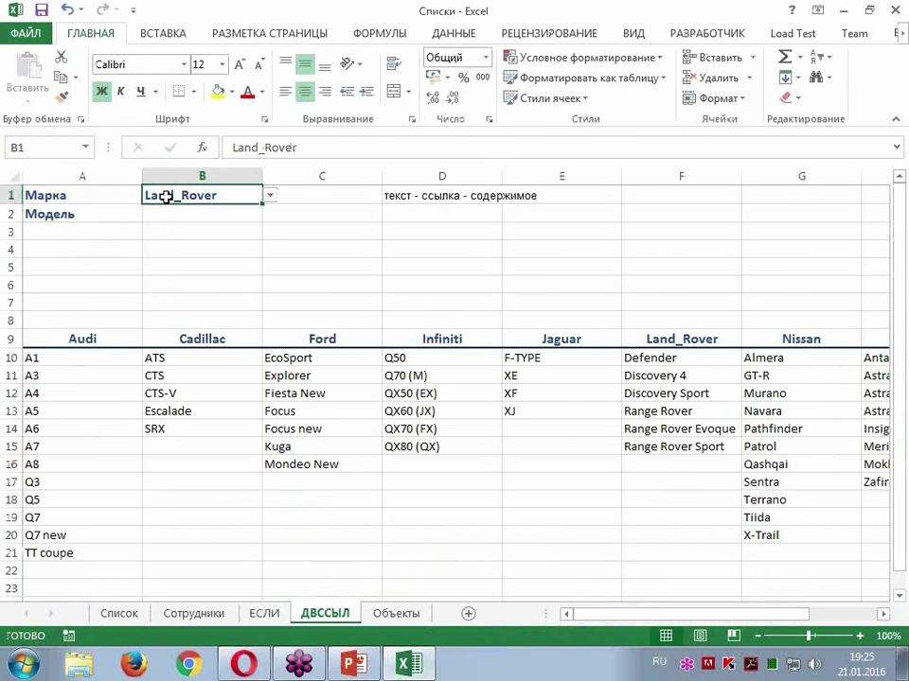
Step: Pick Ford as the brand in B1 and Focus as the model in B2
click(270, 199)
click(213, 221)
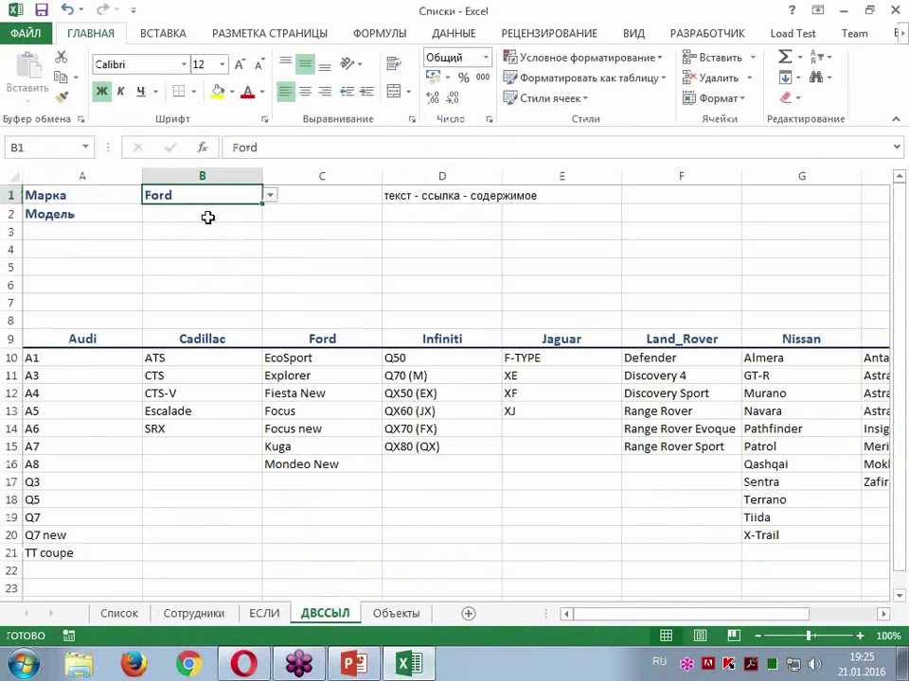
click(207, 216)
click(269, 214)
click(211, 265)
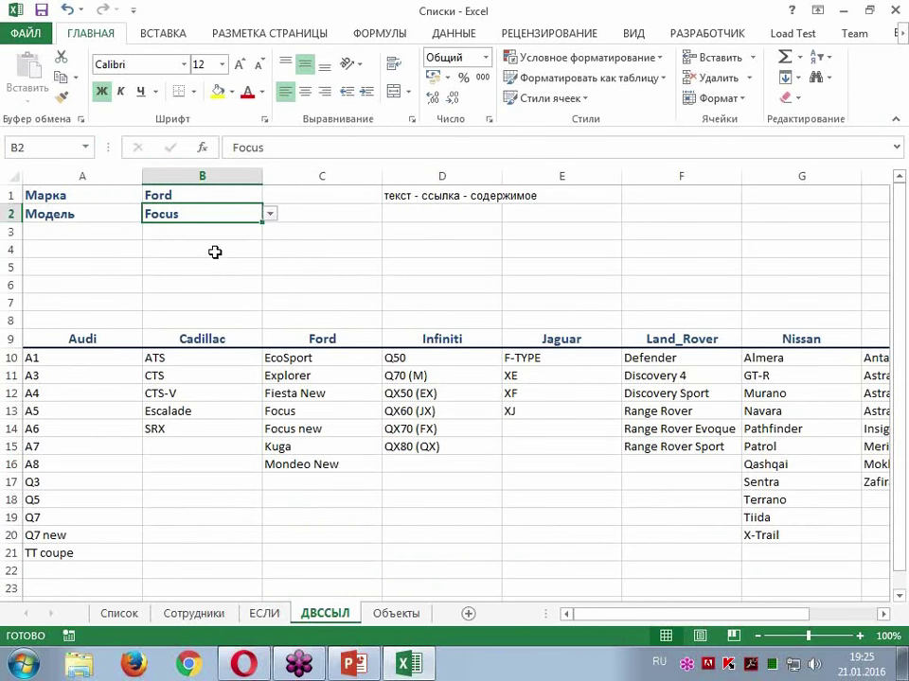
Step: Change the brand in B1 to Jaguar
click(218, 197)
click(270, 195)
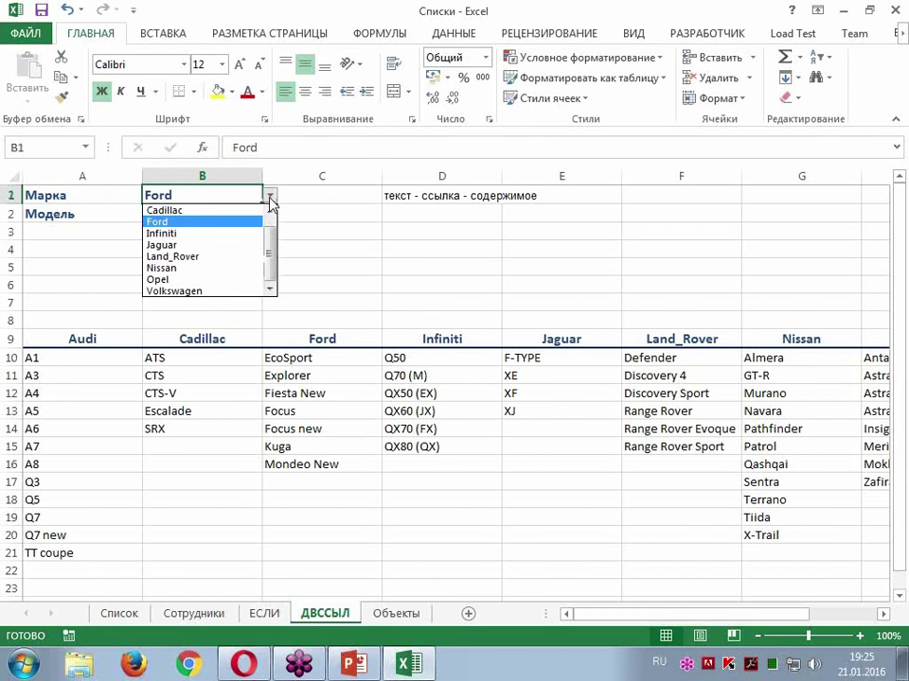
click(212, 246)
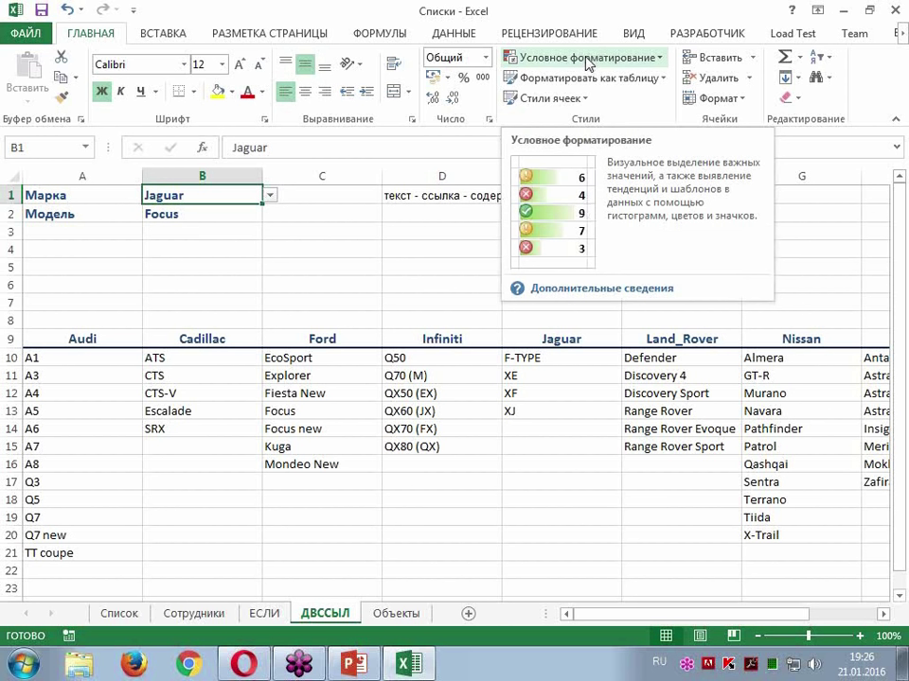
Step: Fill cell B2 red, then change its fill to green
click(209, 212)
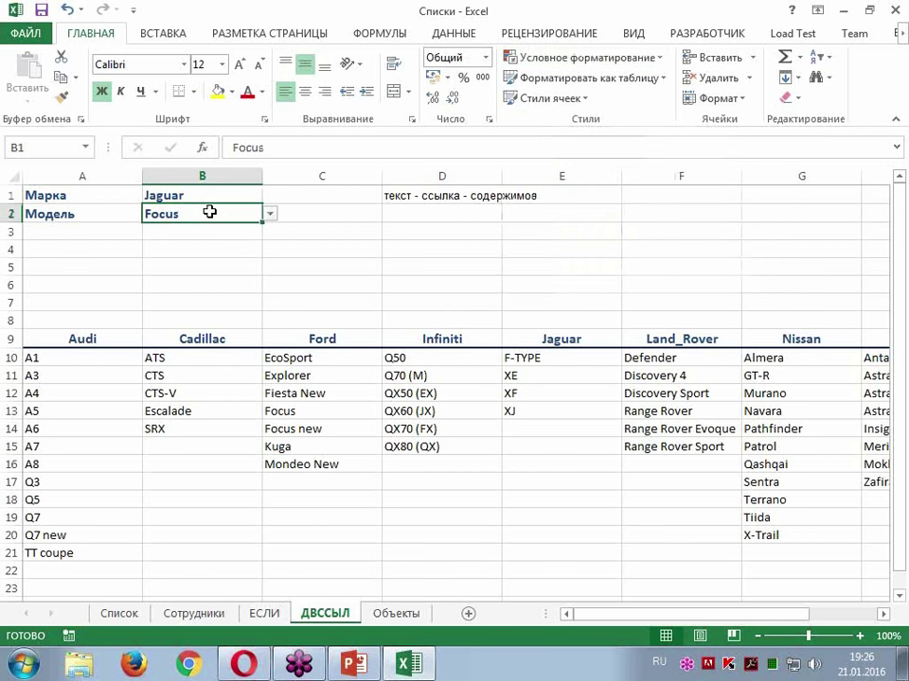
click(231, 92)
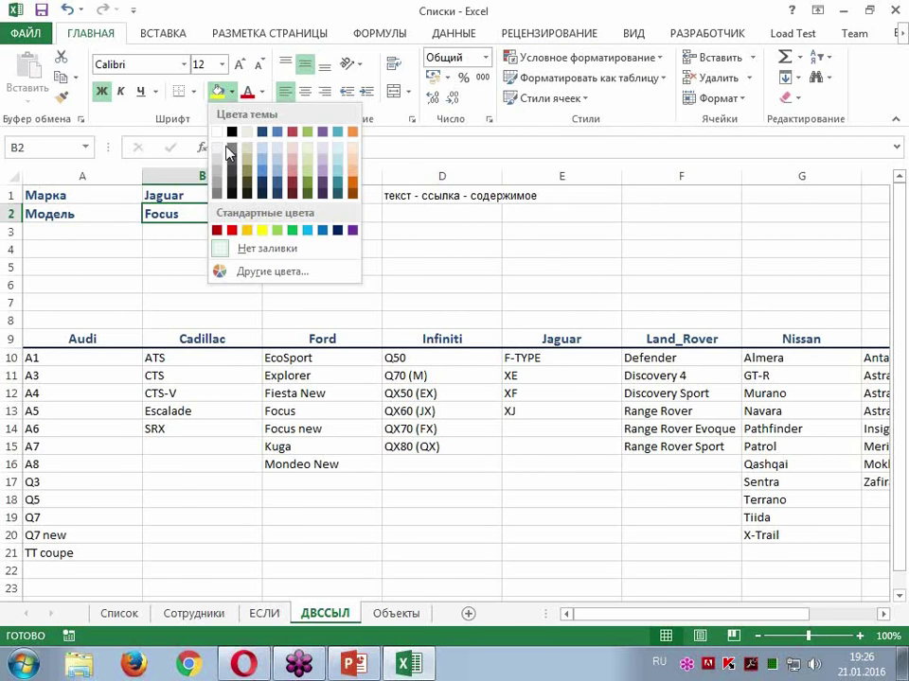
click(232, 231)
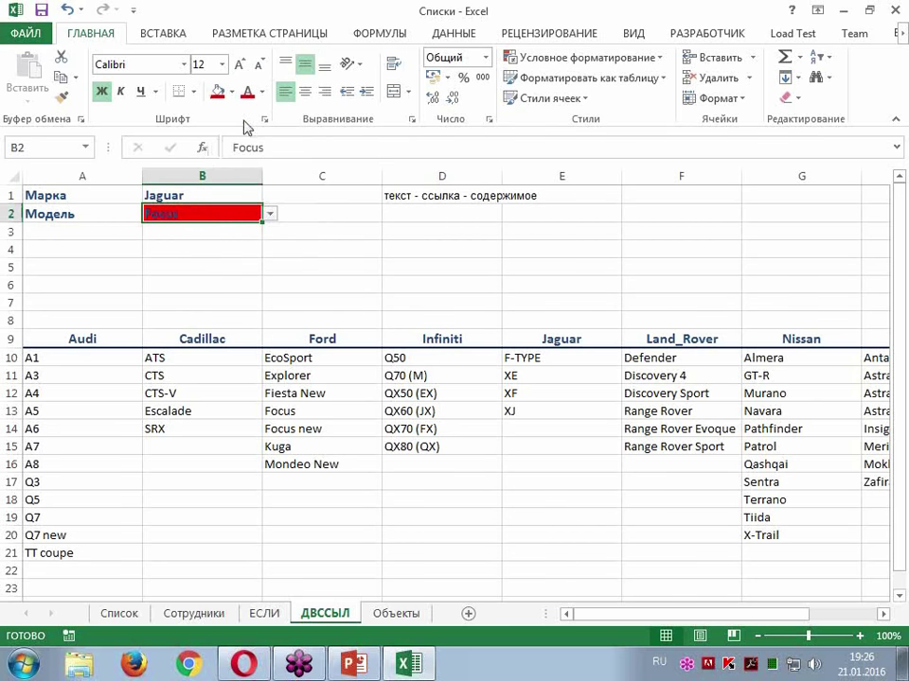
click(231, 92)
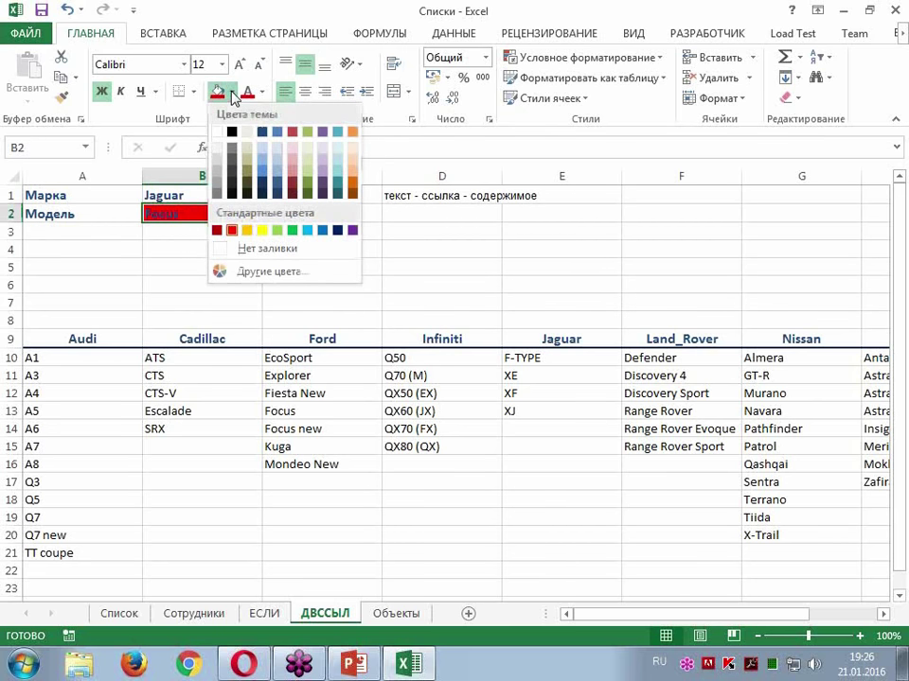
click(291, 231)
click(270, 216)
Step: Pick XF from B2's list of Jaguar models
click(243, 216)
click(270, 213)
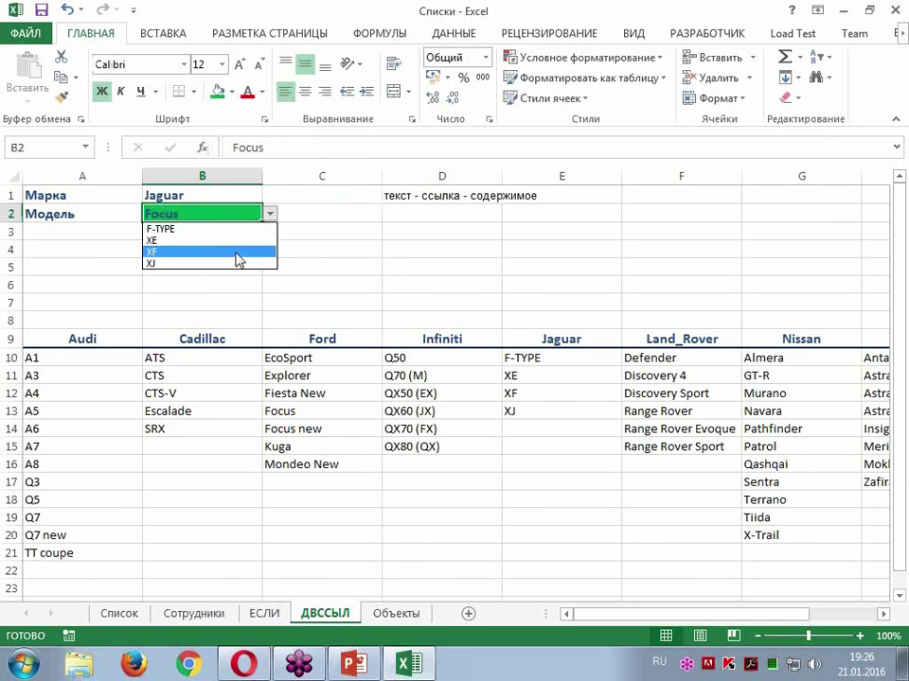
click(239, 252)
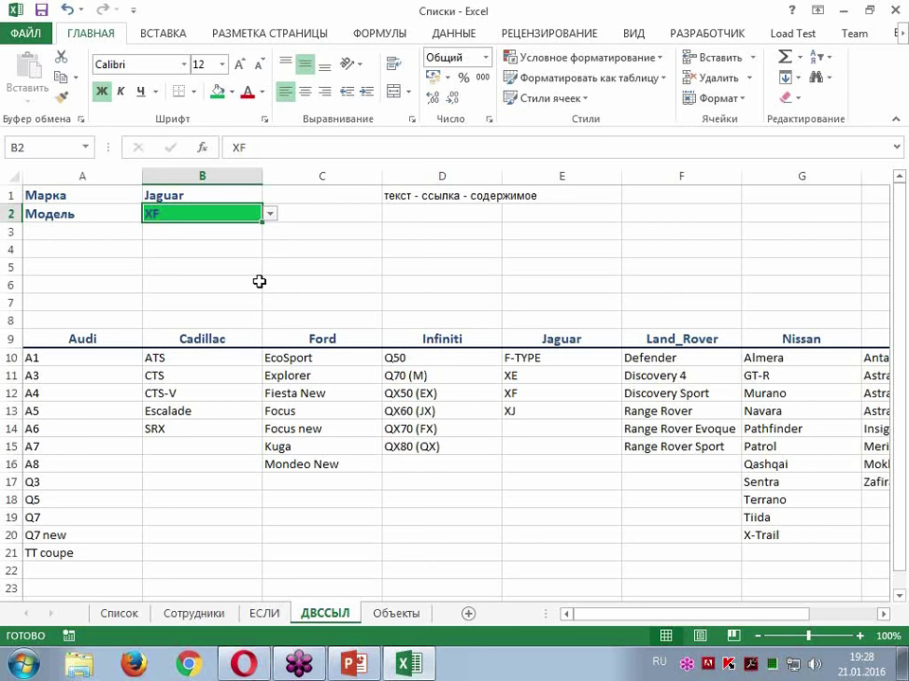
Step: Bring the 'Выпадающие списки' PowerPoint presentation to the front
click(353, 664)
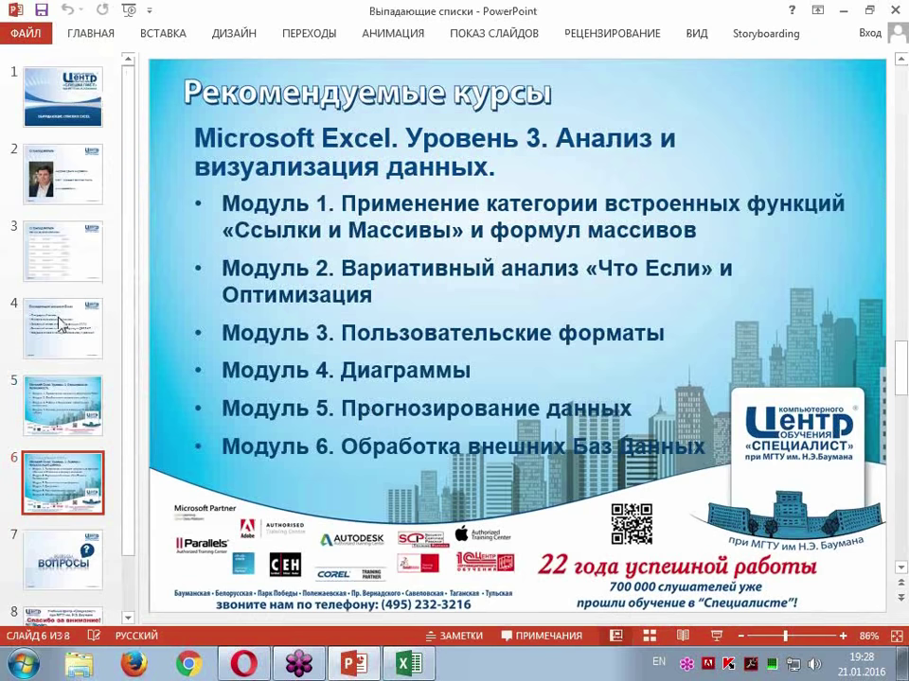
Step: Present slide 4 'Выпадающие списки в Excel', end the show, and Alt+Tab back to Excel
click(59, 324)
key(shift+F5)
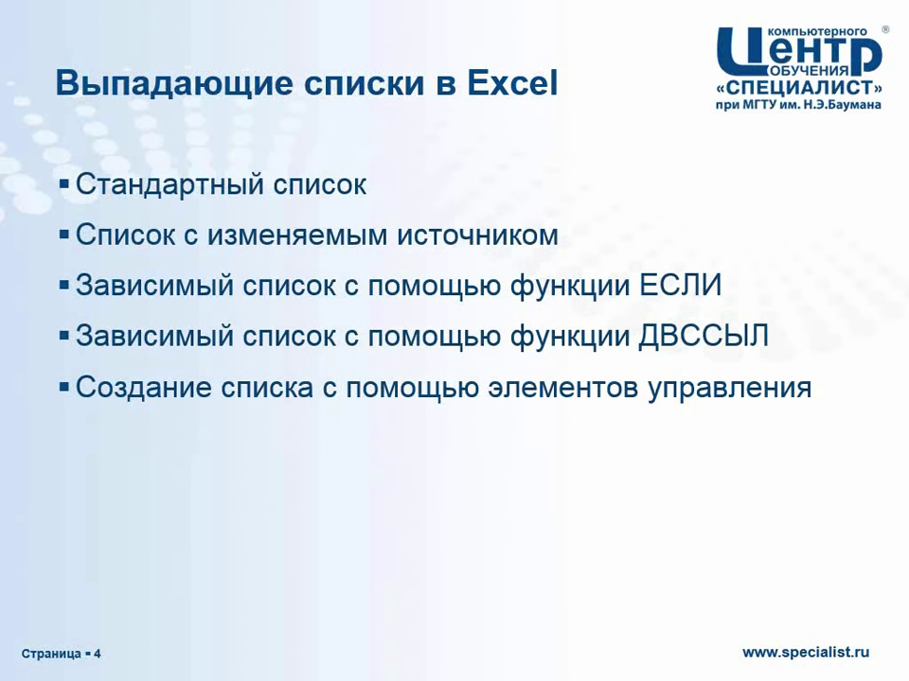
key(Escape)
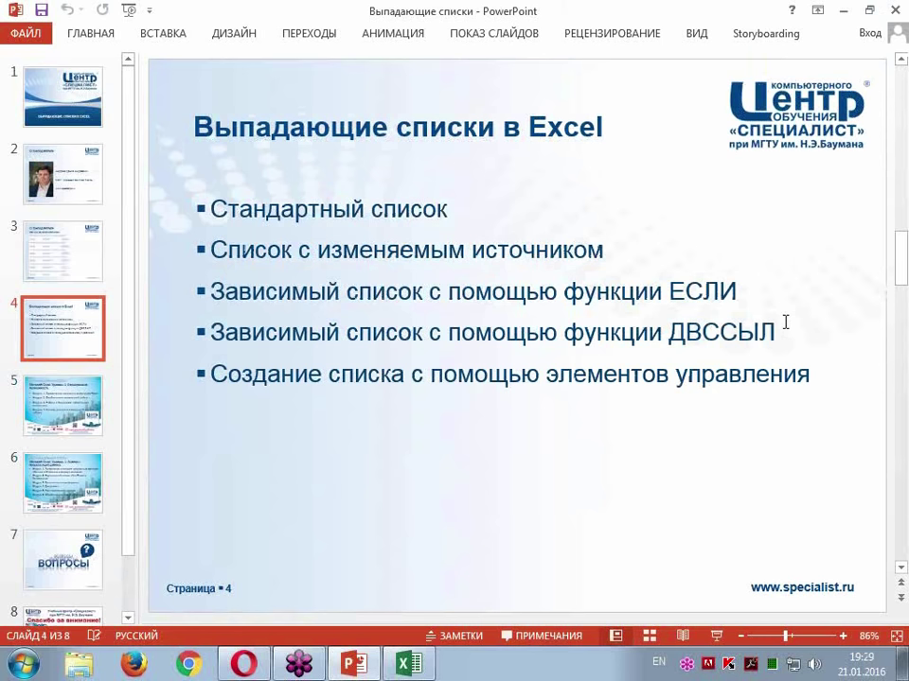
key(alt+Tab)
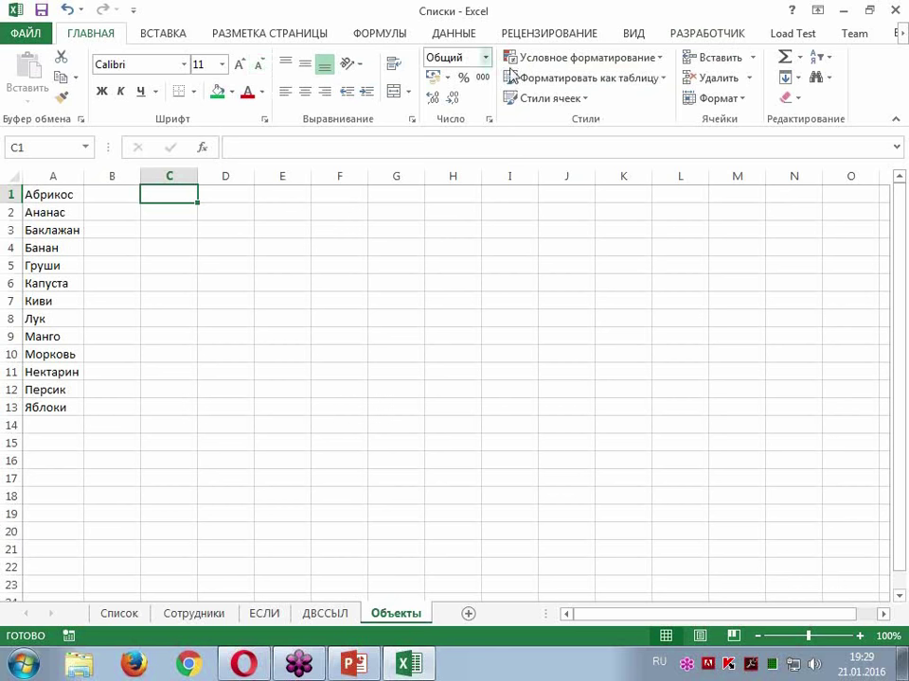
Step: Enable the Developer tab via Customize the Ribbon and open its Insert controls list
right_click(371, 80)
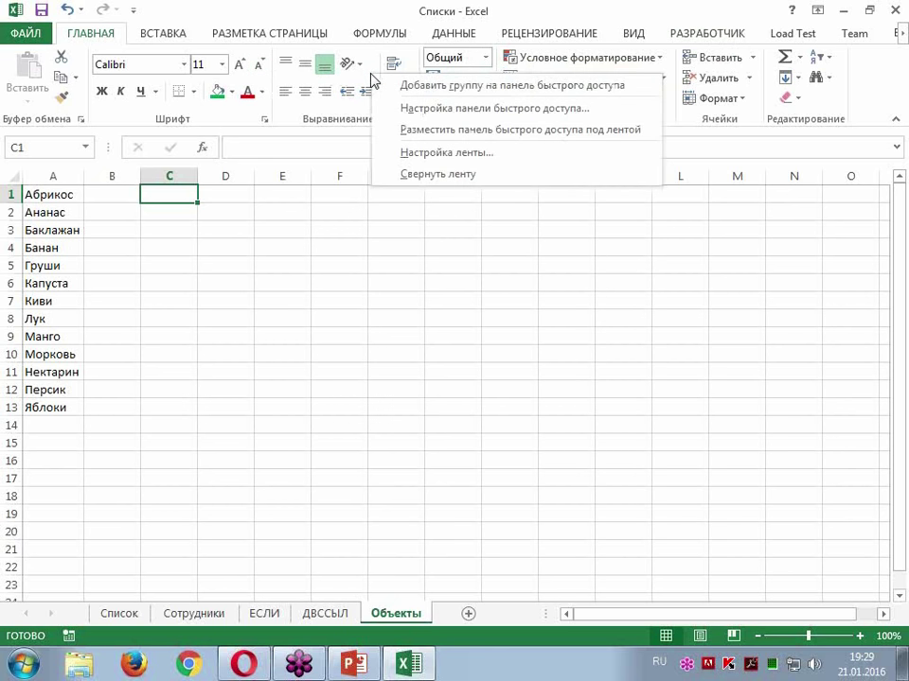
click(492, 156)
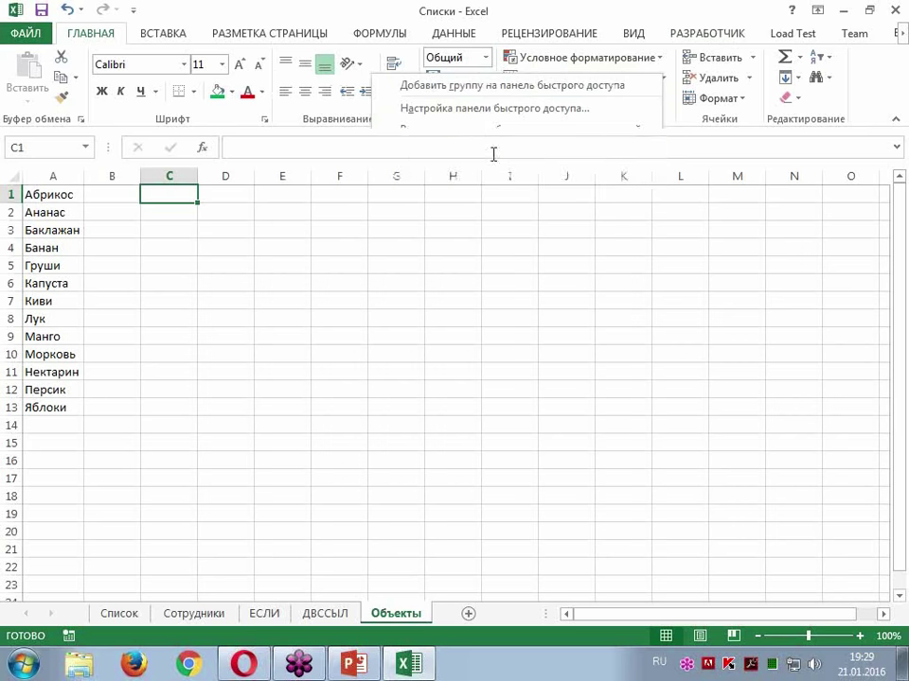
drag(691, 47, 606, 34)
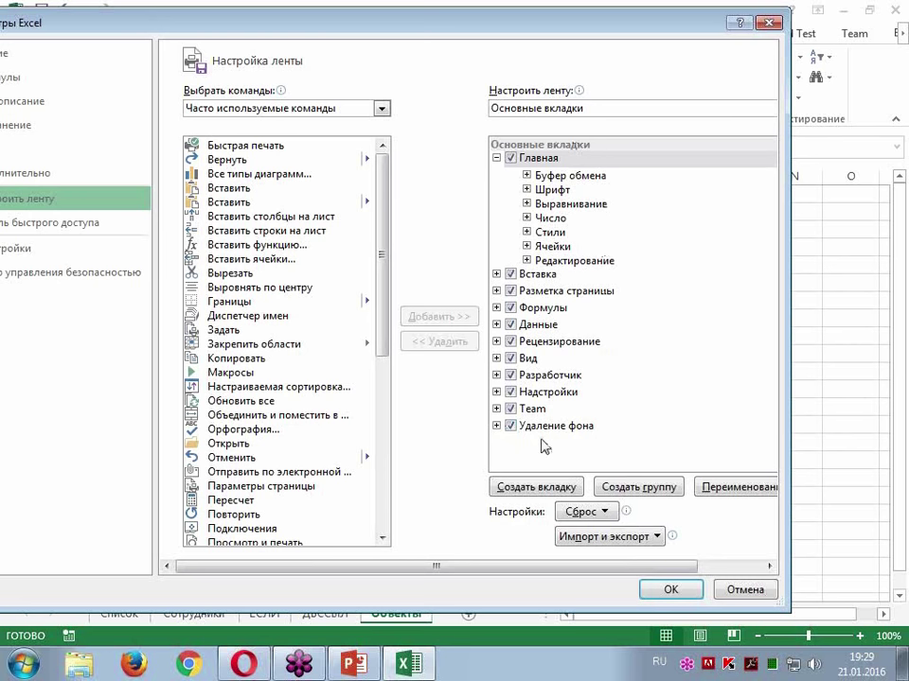
click(511, 375)
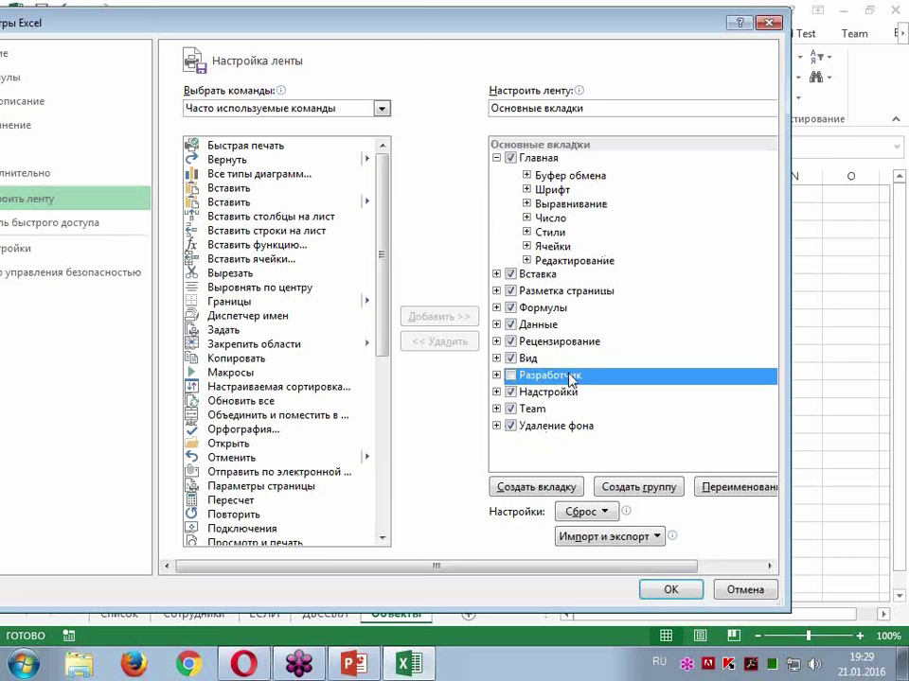
click(511, 374)
click(662, 591)
click(683, 34)
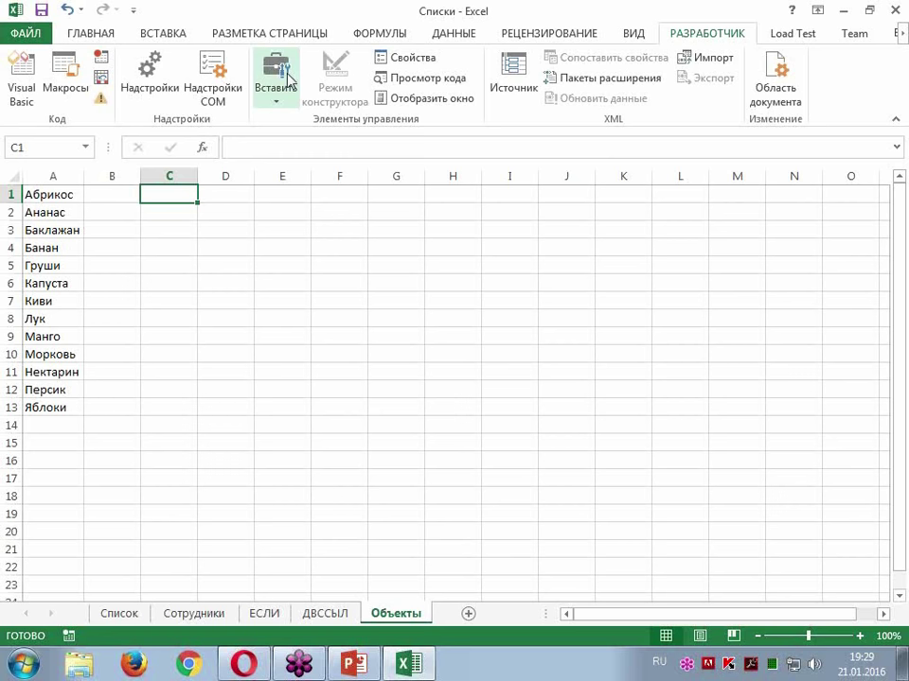
click(275, 99)
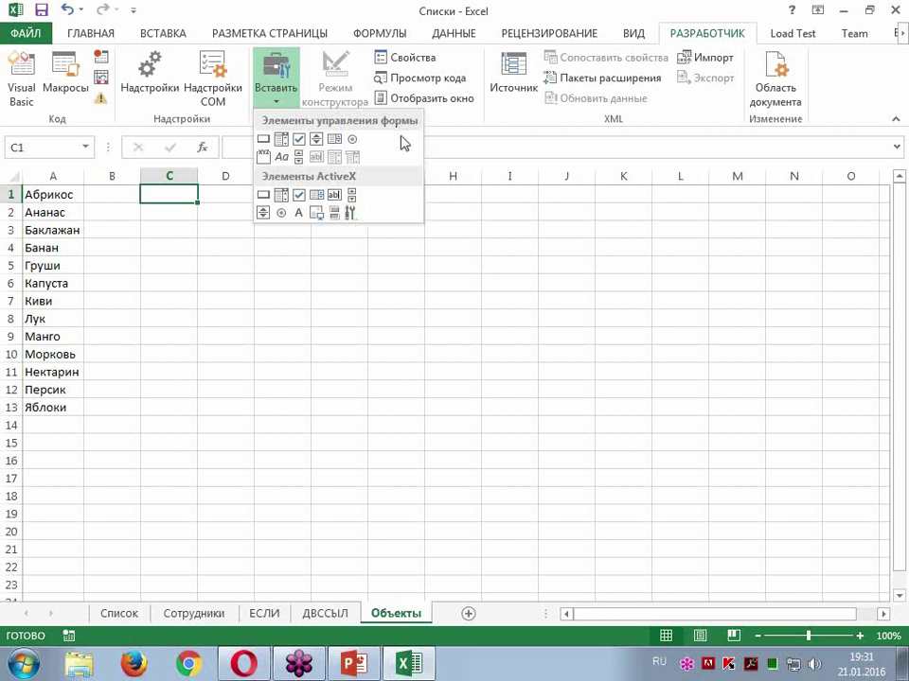
Step: Draw a form combo box across cells E2 to H3
click(280, 139)
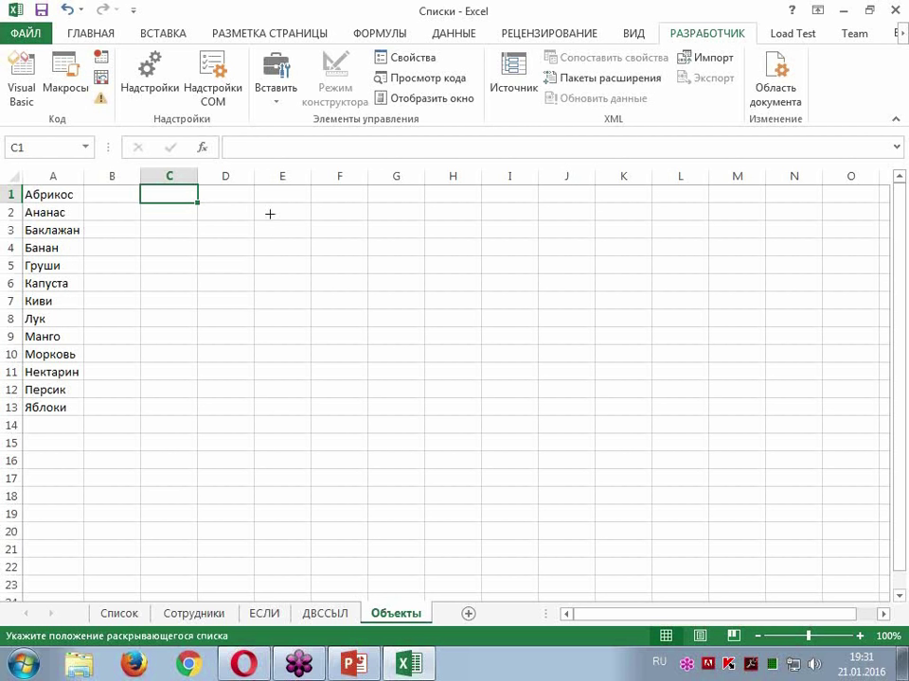
drag(269, 210, 462, 235)
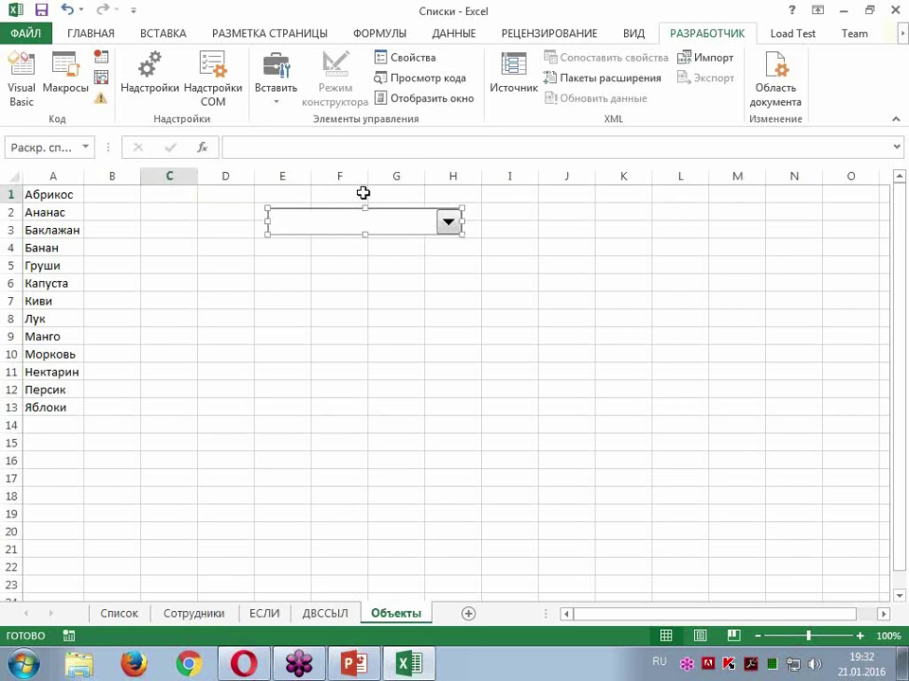
click(472, 259)
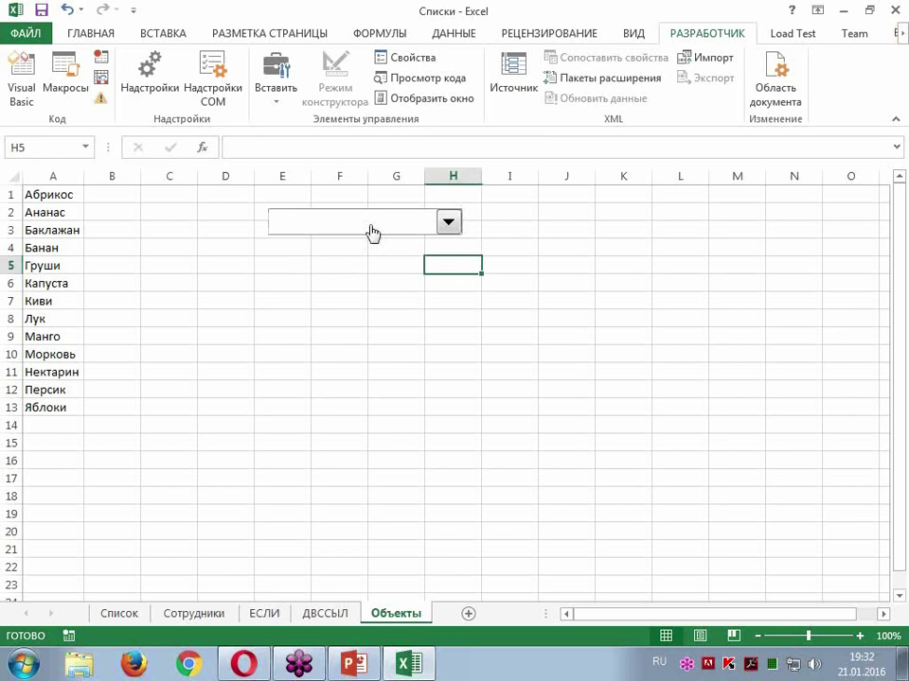
Step: Open the new combo box's list several times to confirm it is empty, then right-click it
click(448, 224)
click(449, 224)
click(449, 224)
click(449, 224)
click(449, 224)
click(448, 224)
right_click(374, 224)
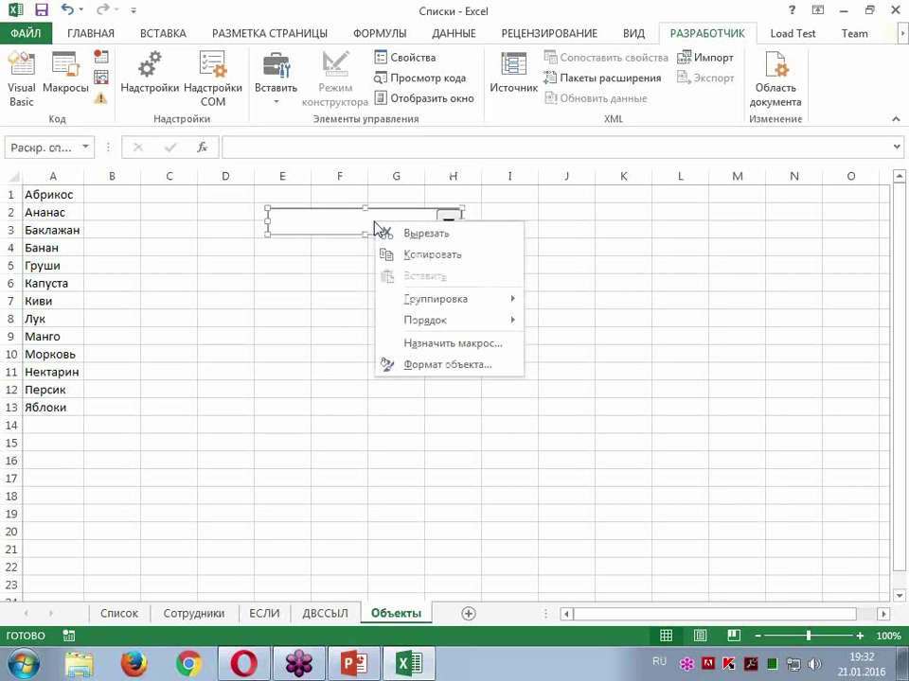
Step: Set the combo box input range to $A$1:$A$13 and link it to cell $J$2
click(464, 375)
drag(486, 238, 465, 278)
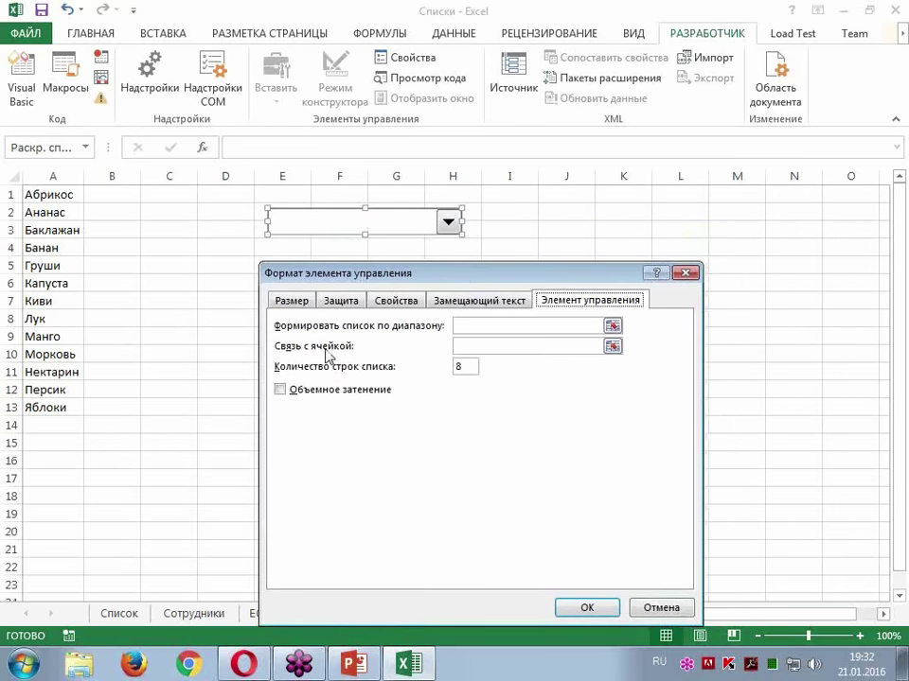
click(458, 329)
click(458, 327)
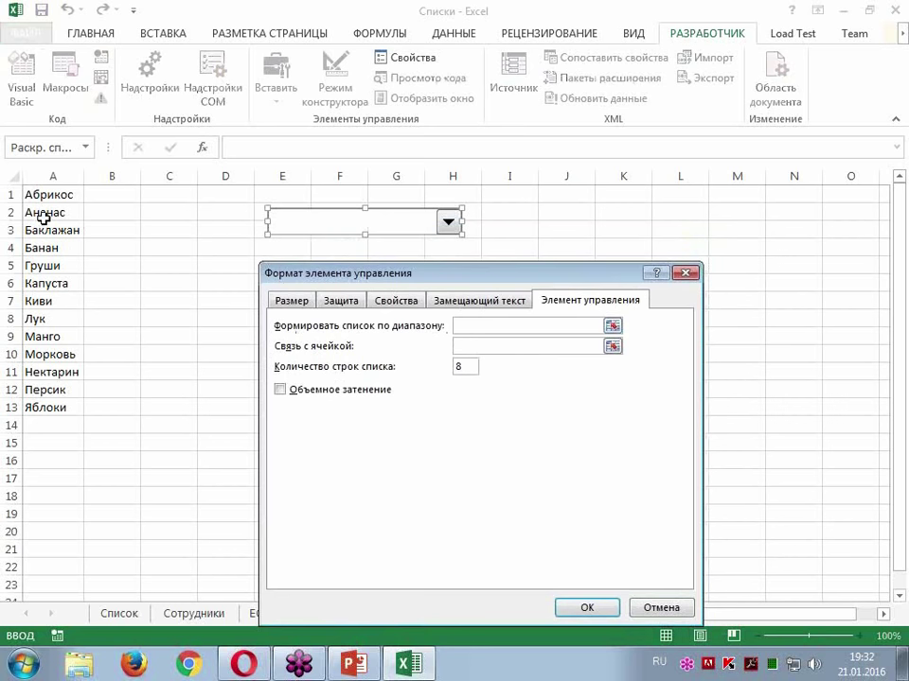
drag(43, 191, 46, 409)
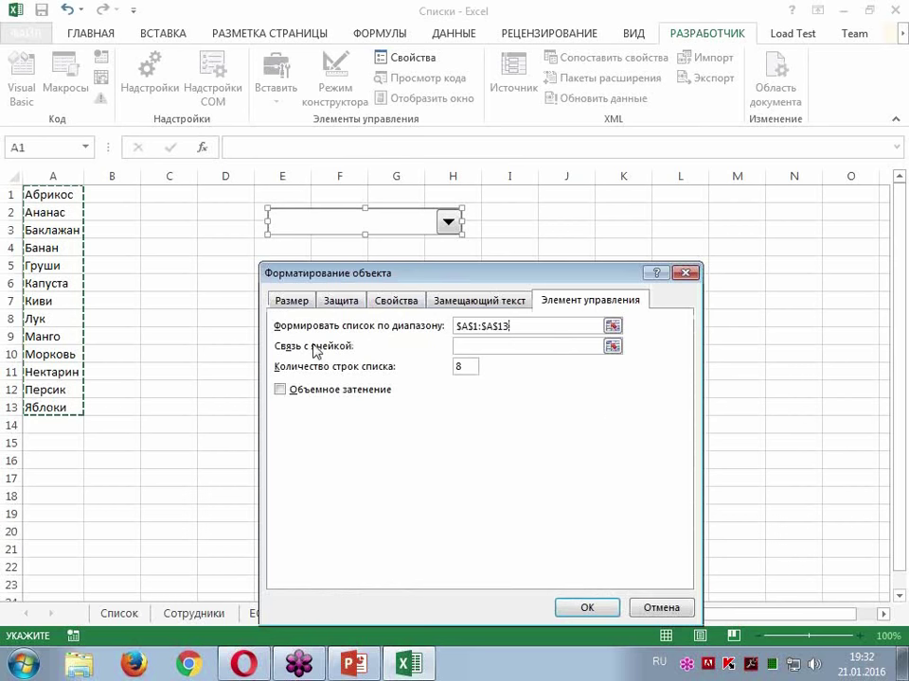
click(473, 347)
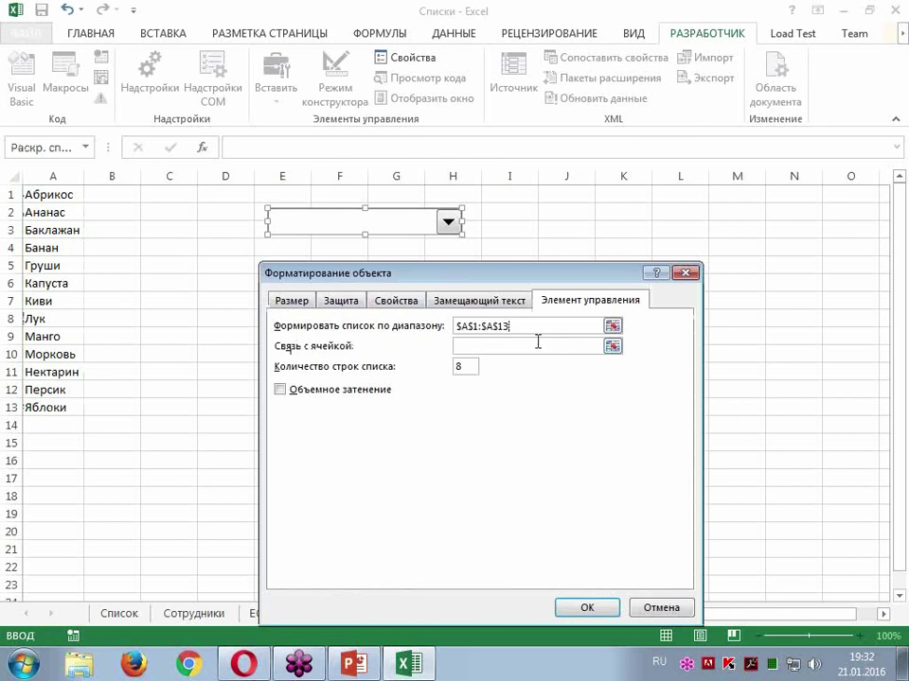
click(550, 212)
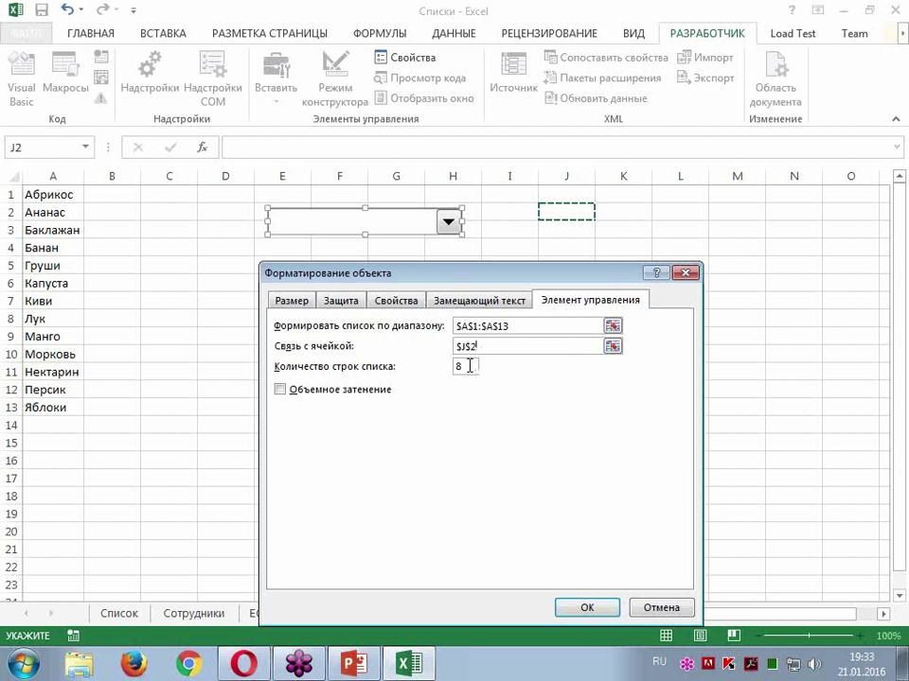
Step: Set the drop-down lines to 13 and apply the combo box settings
click(464, 367)
key(BackSpace)
text(3)
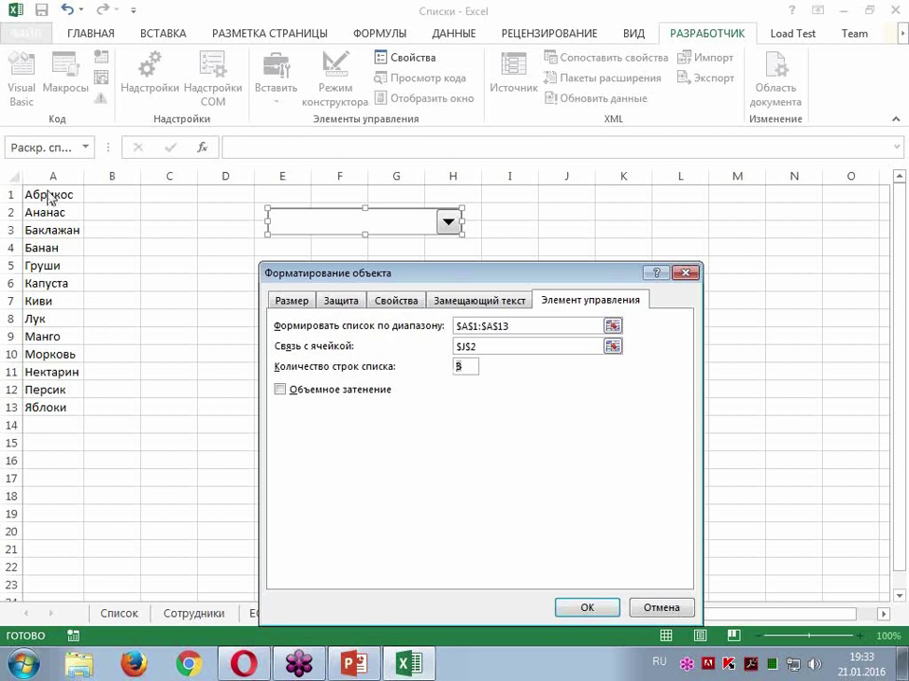
text(1)
click(587, 607)
click(339, 265)
click(449, 223)
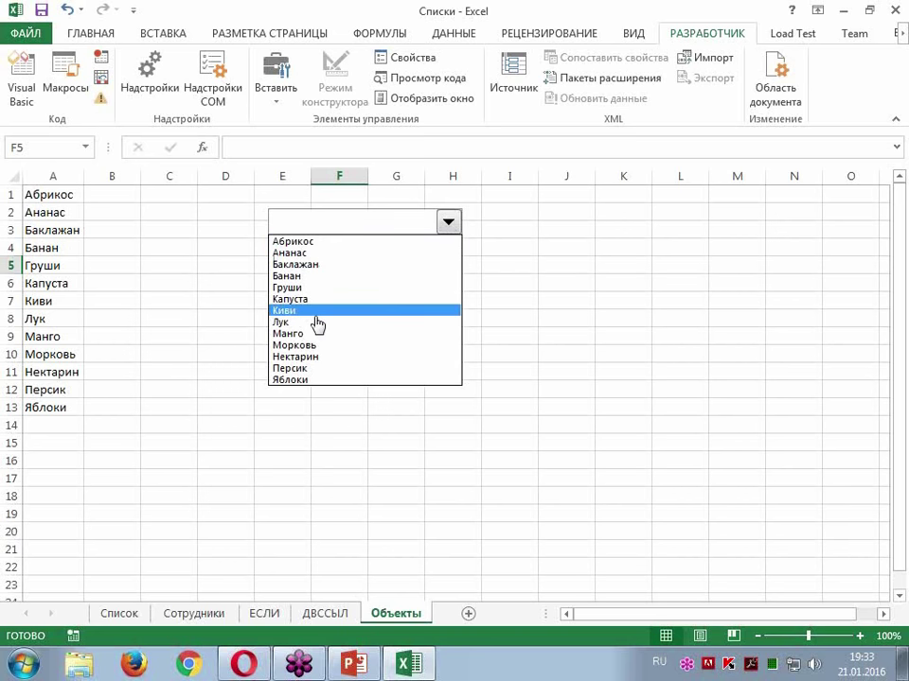
Step: Choose Баклажан in the combo box so J2 shows 3, then select cell B1
click(303, 265)
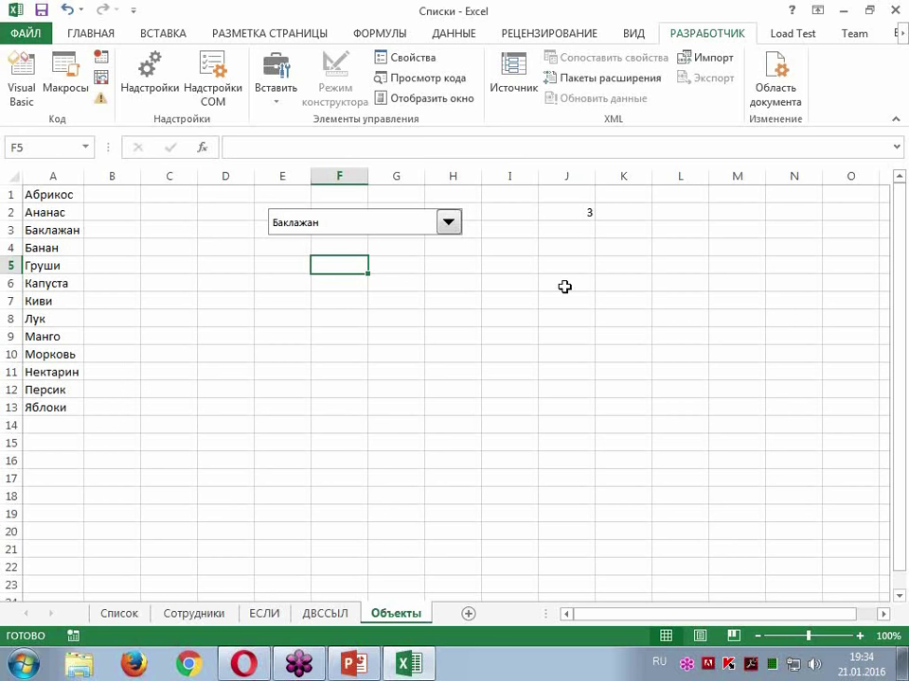
click(114, 229)
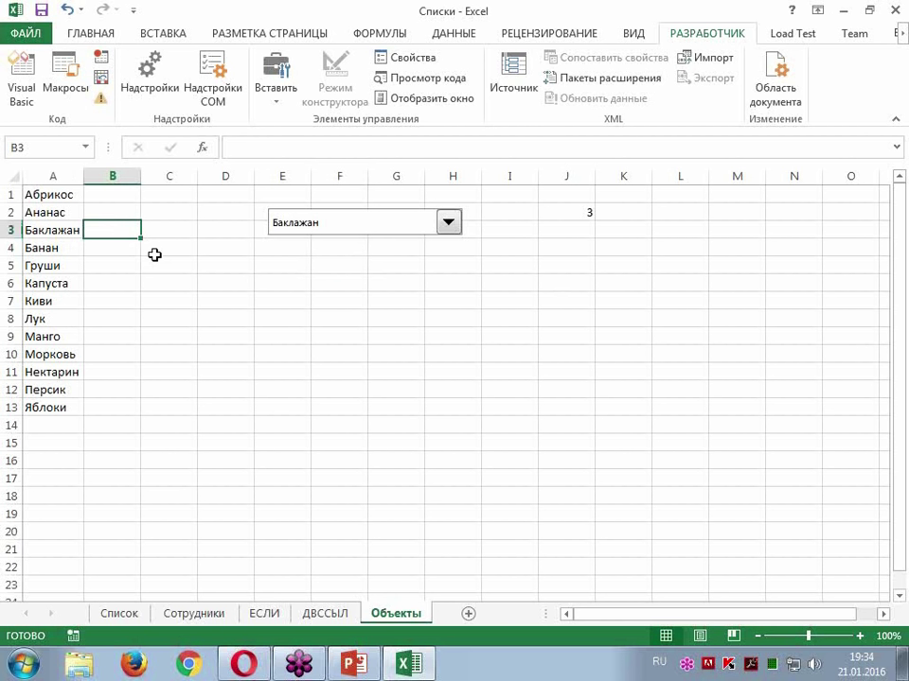
click(108, 195)
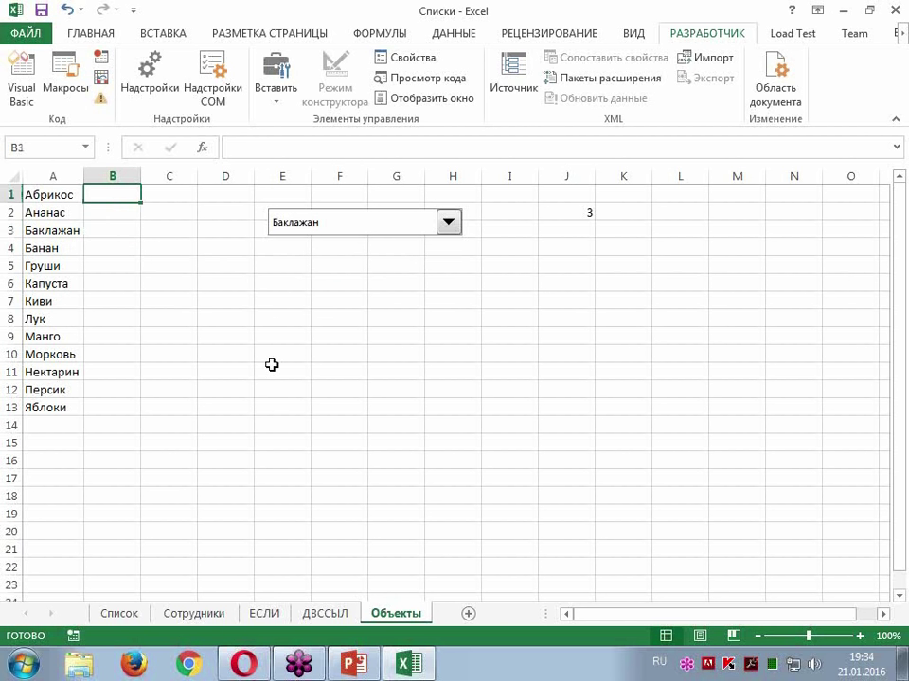
text(=СЛУЧМЕЖДУ())
Step: Fill B1:B13 at once with =СЛУЧМЕЖДУ(80;250) random whole numbers
drag(507, 346, 501, 295)
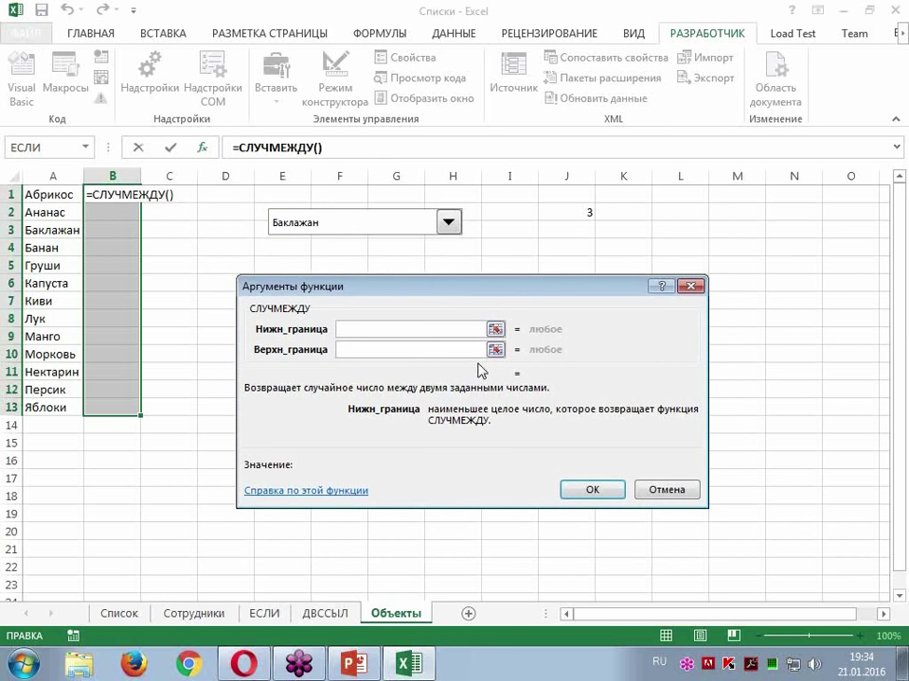
text(80)
click(357, 359)
text(25)
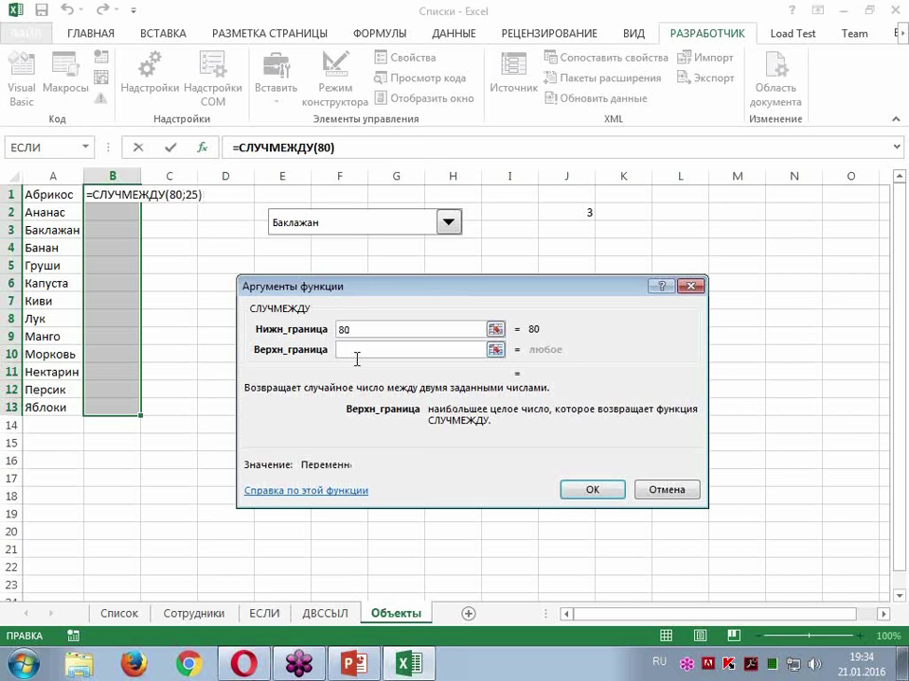
text(0)
key(ctrl+Return)
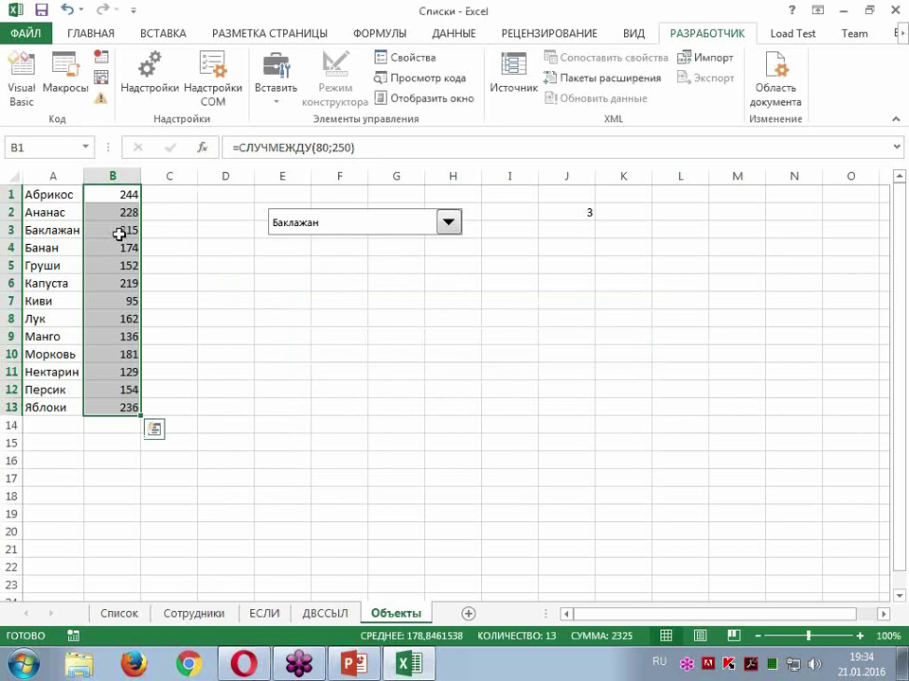
click(118, 232)
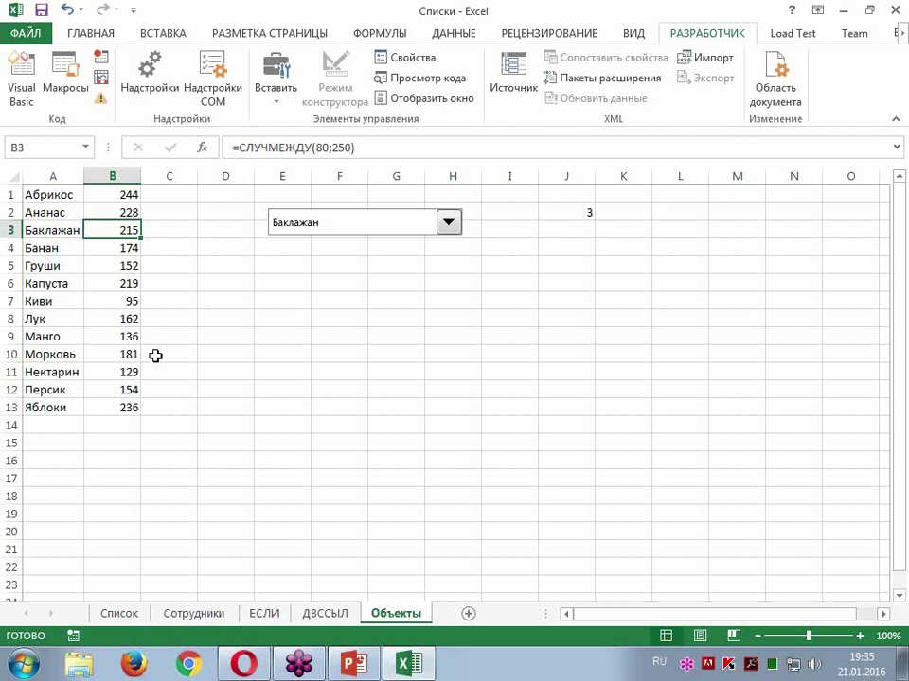
Step: Enter =ИНДЕКС(B1:B13;J2;1) in J4, returning 88 for Баклажан
click(571, 246)
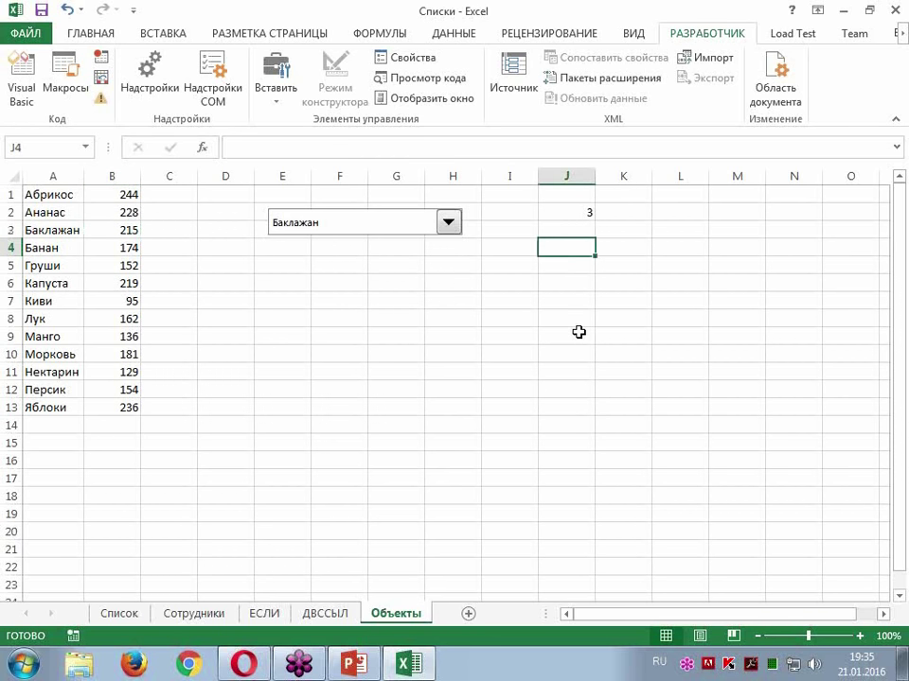
text(=)
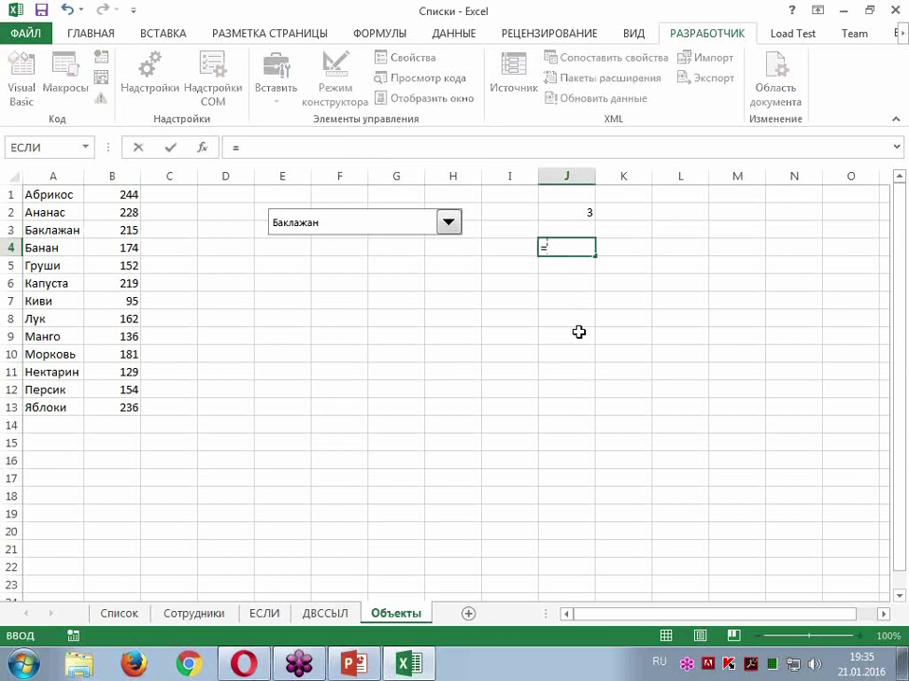
text(ин)
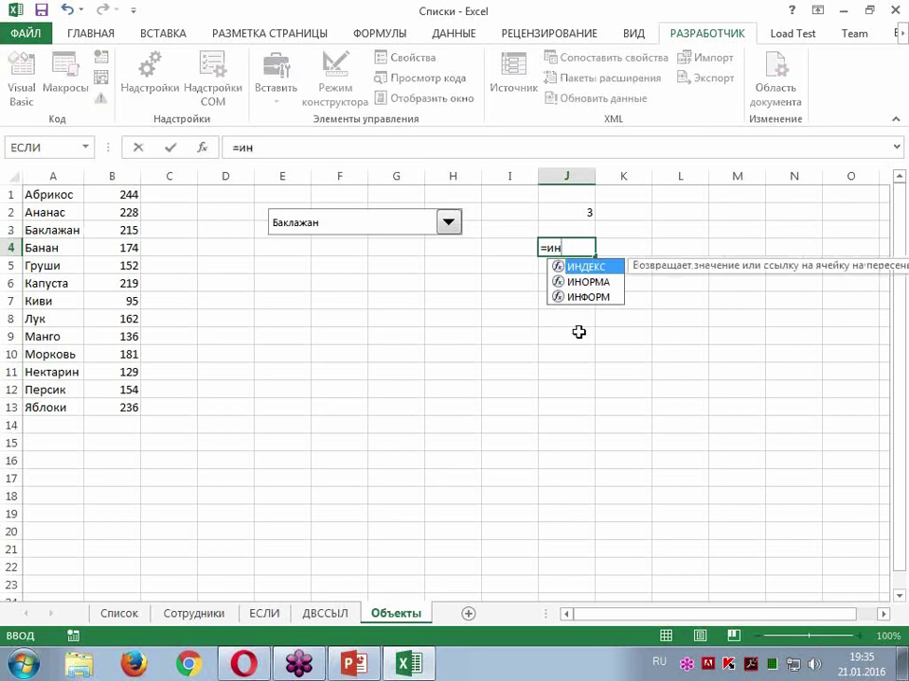
text(д)
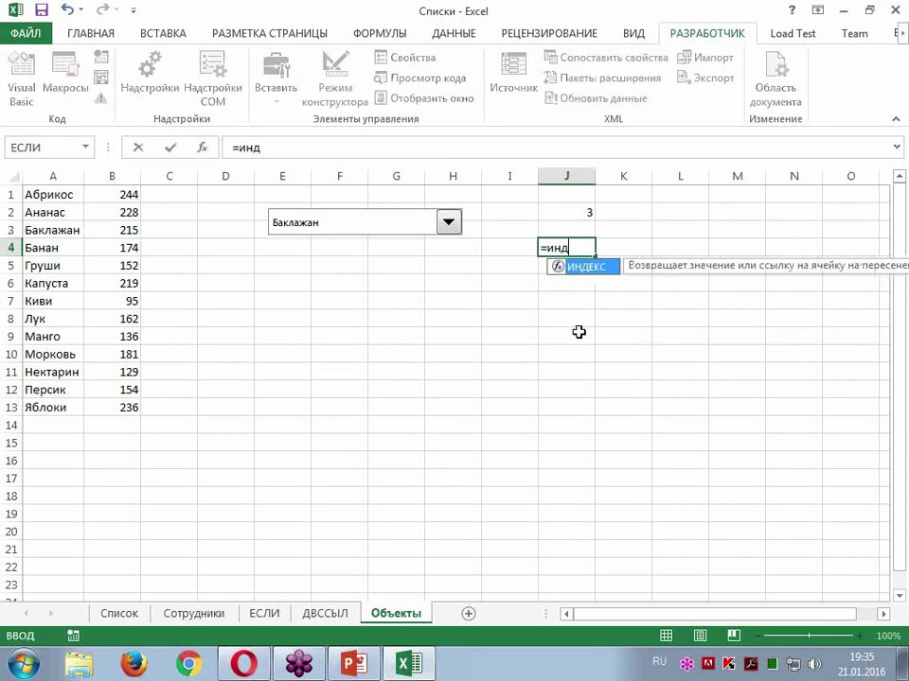
key(Tab)
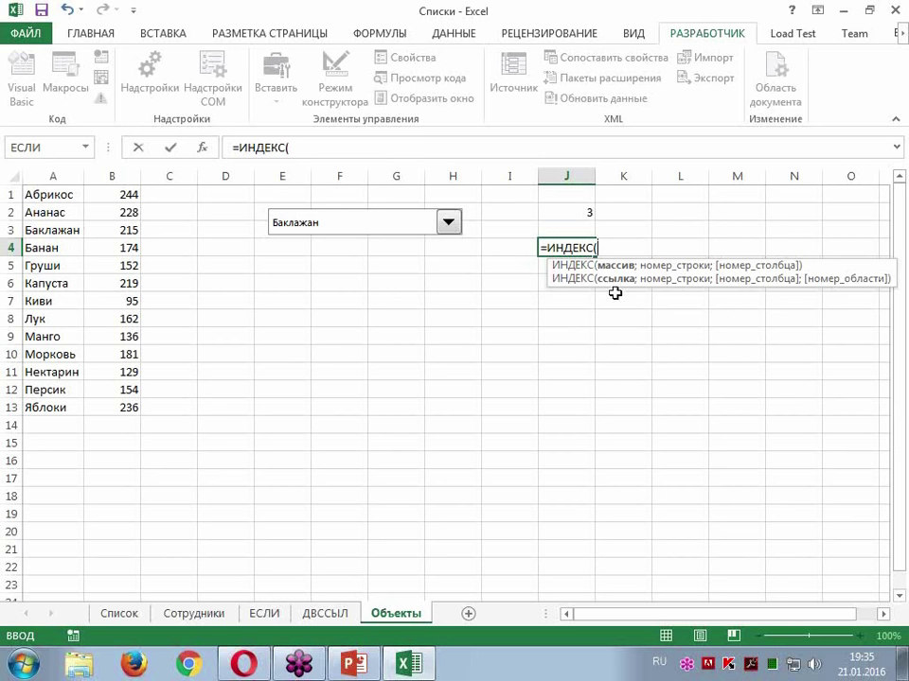
drag(117, 196, 114, 401)
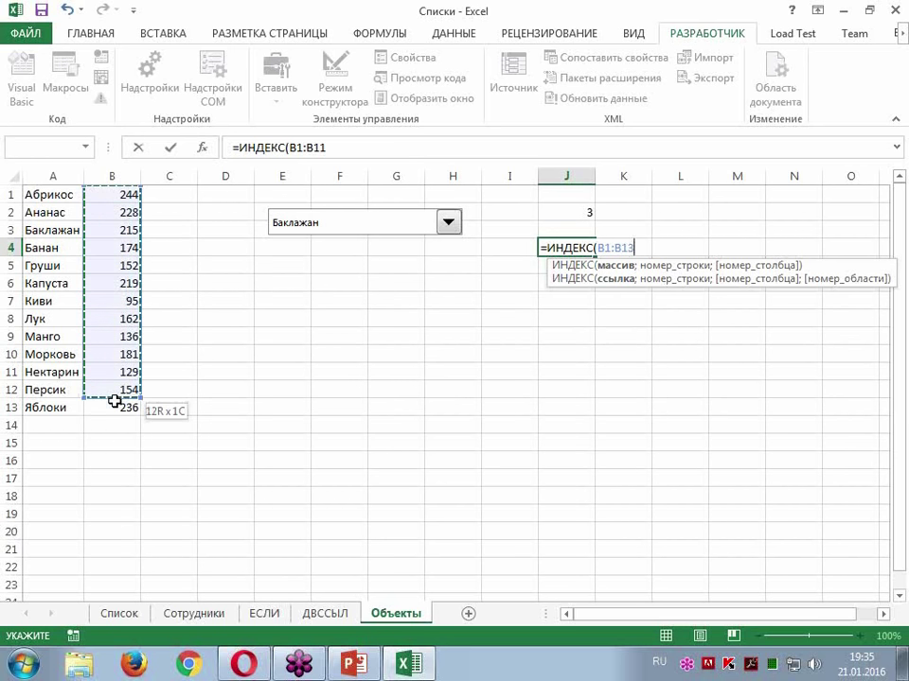
drag(114, 401, 114, 410)
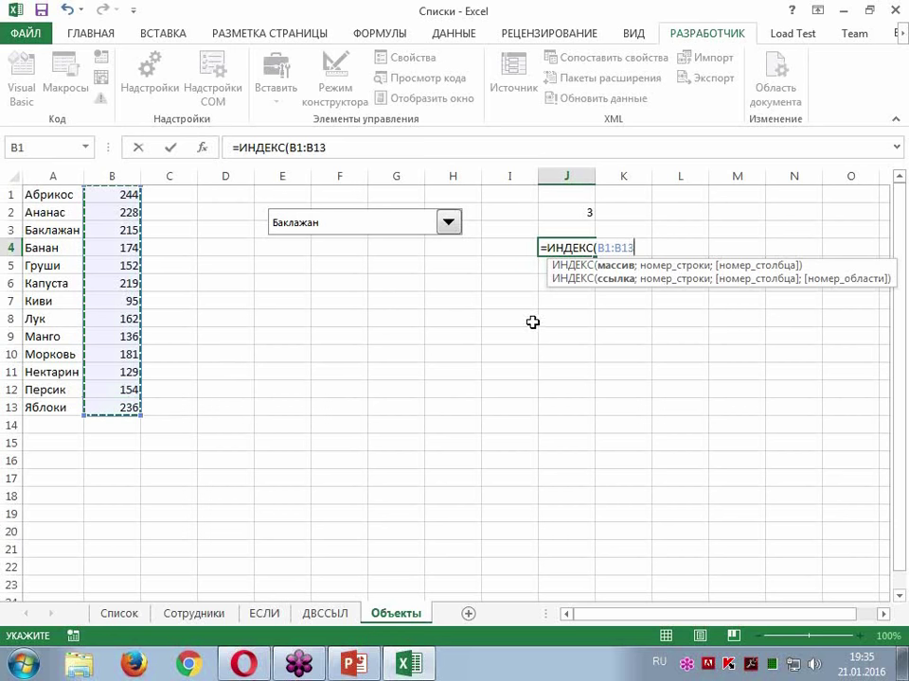
text(;)
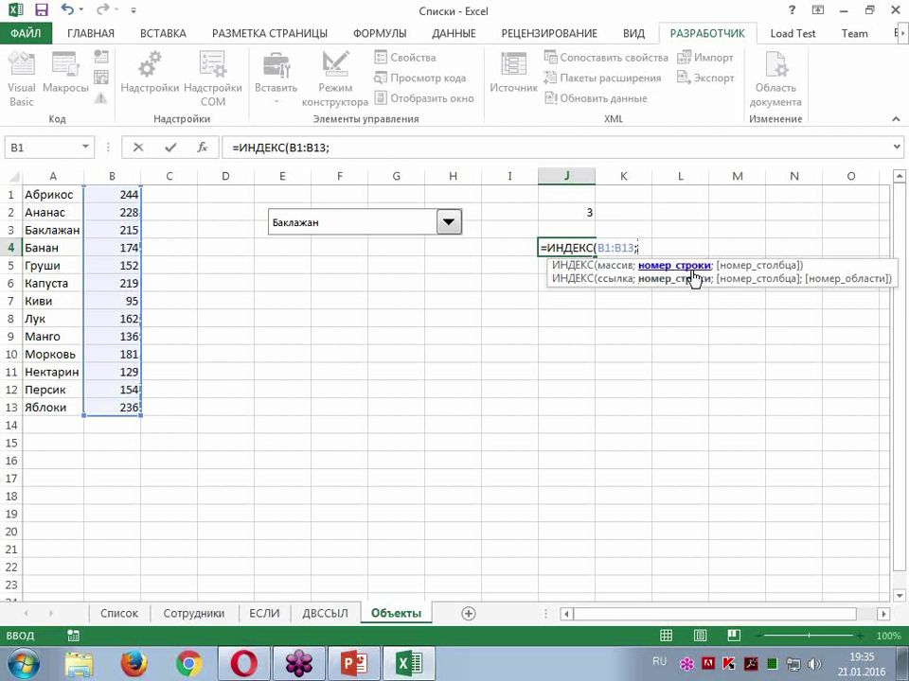
click(572, 210)
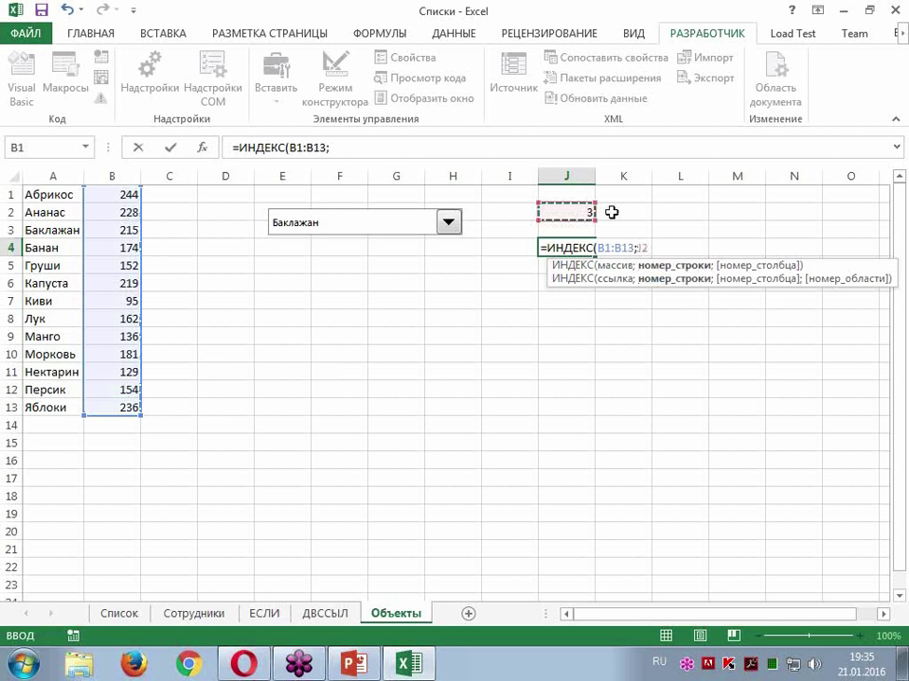
click(579, 211)
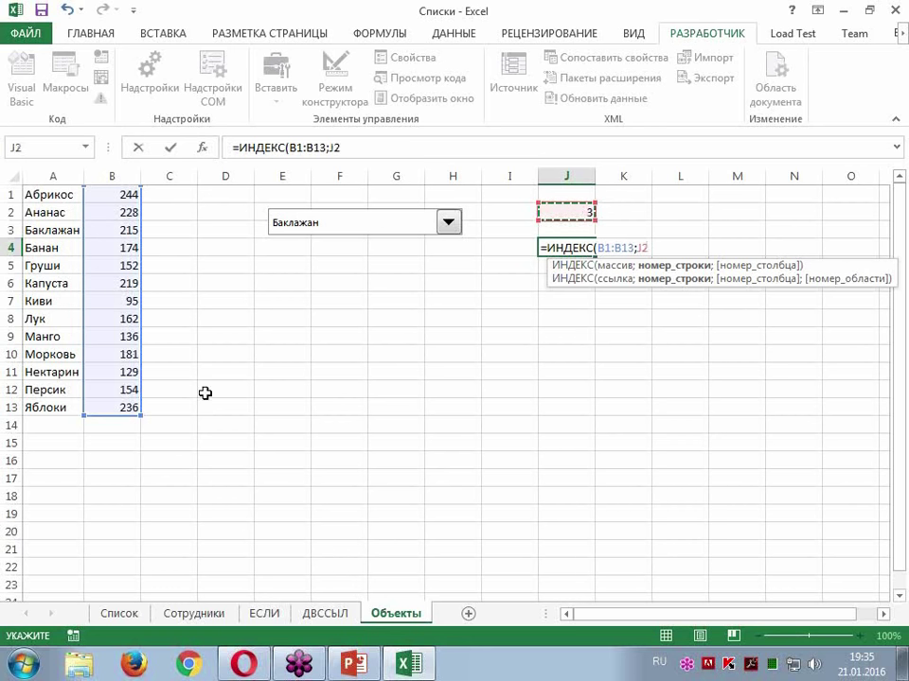
text(;)
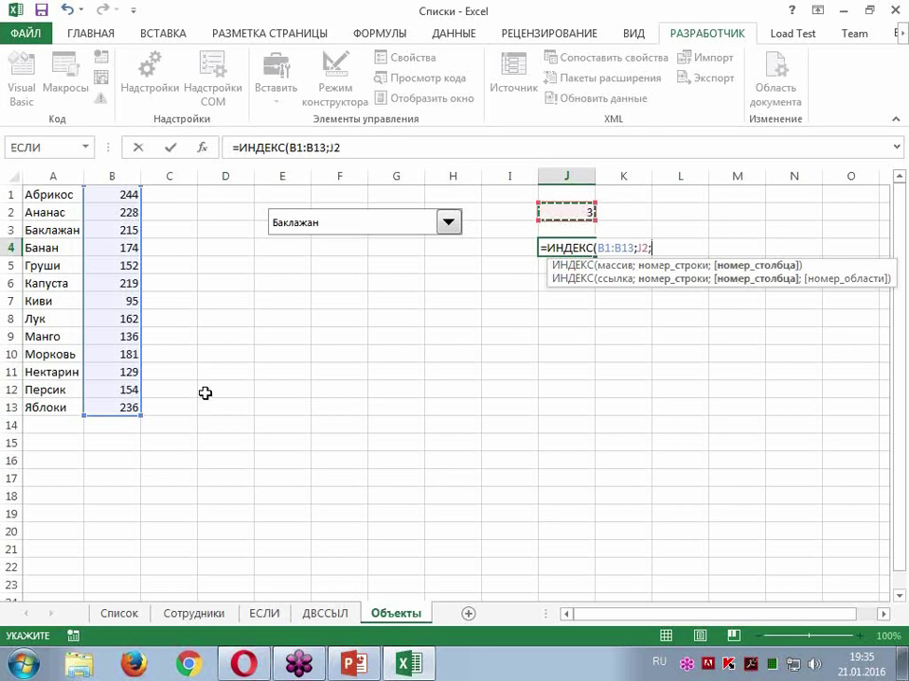
text(1)
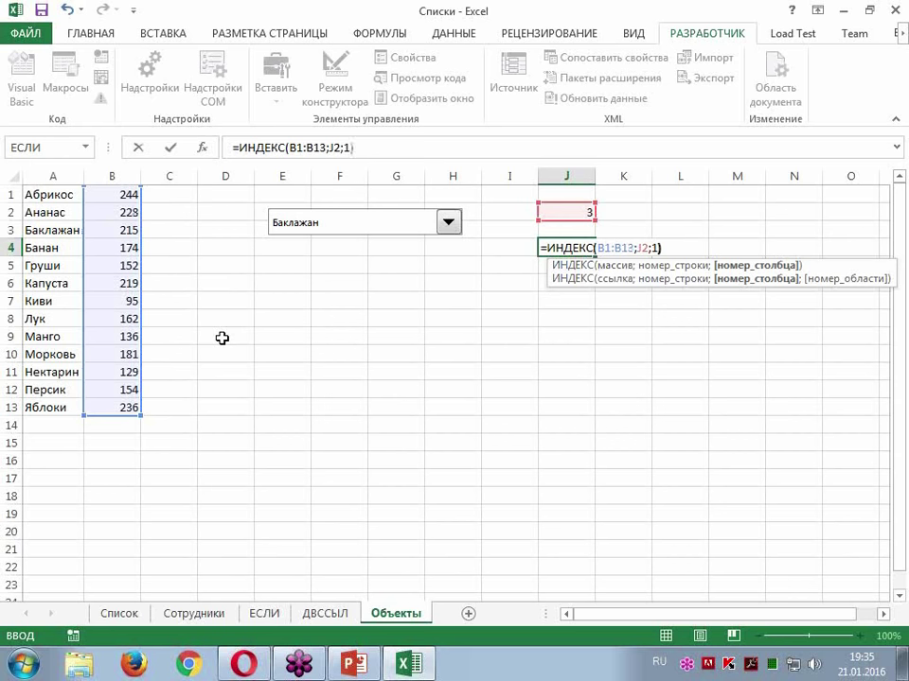
text())
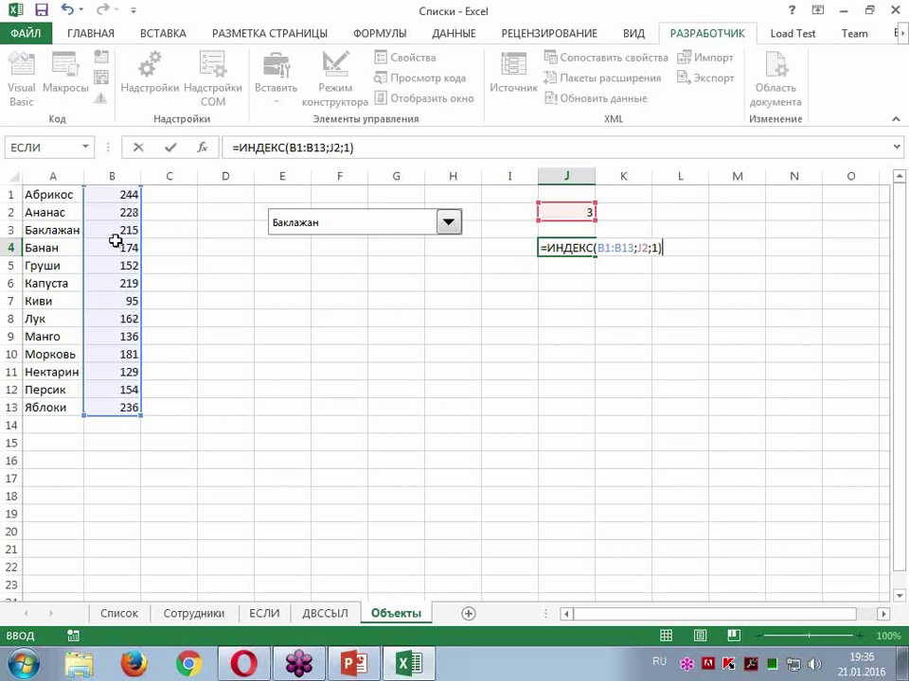
key(ctrl+Return)
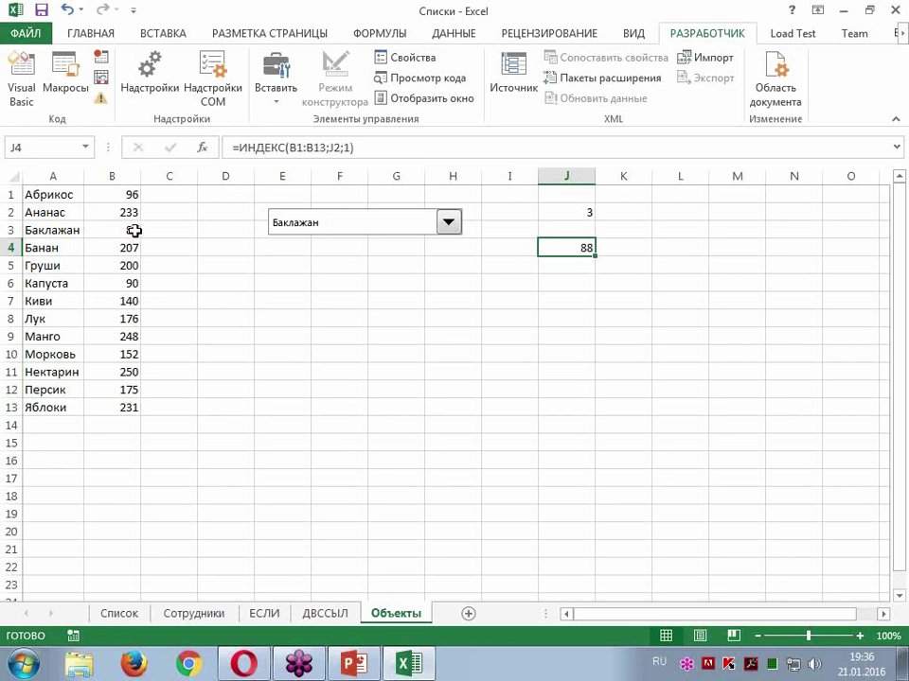
drag(127, 195, 127, 413)
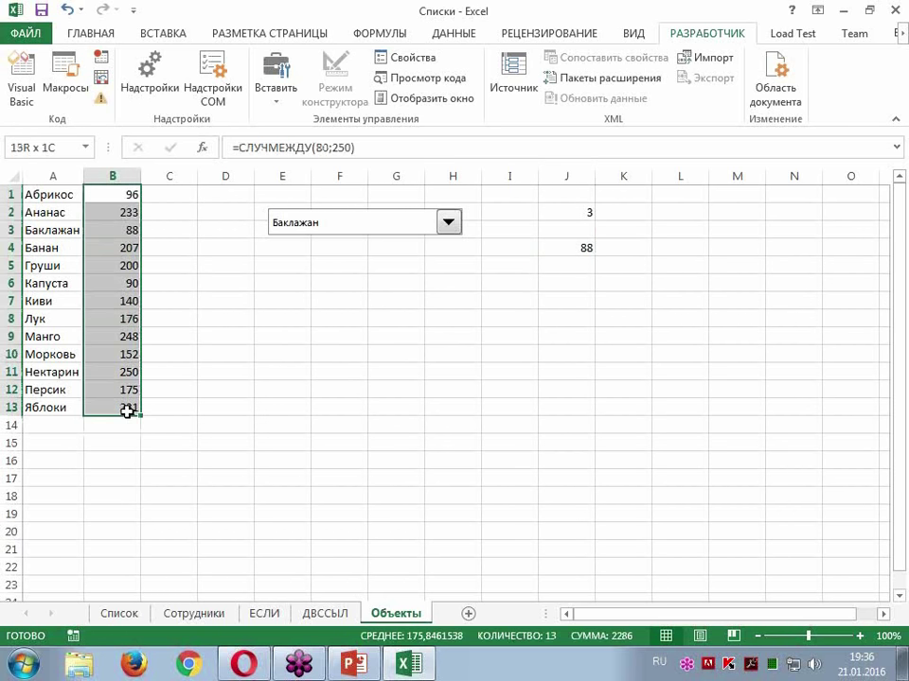
Step: Convert B1:B13 to fixed values and choose Капуста in the combo box
right_click(140, 284)
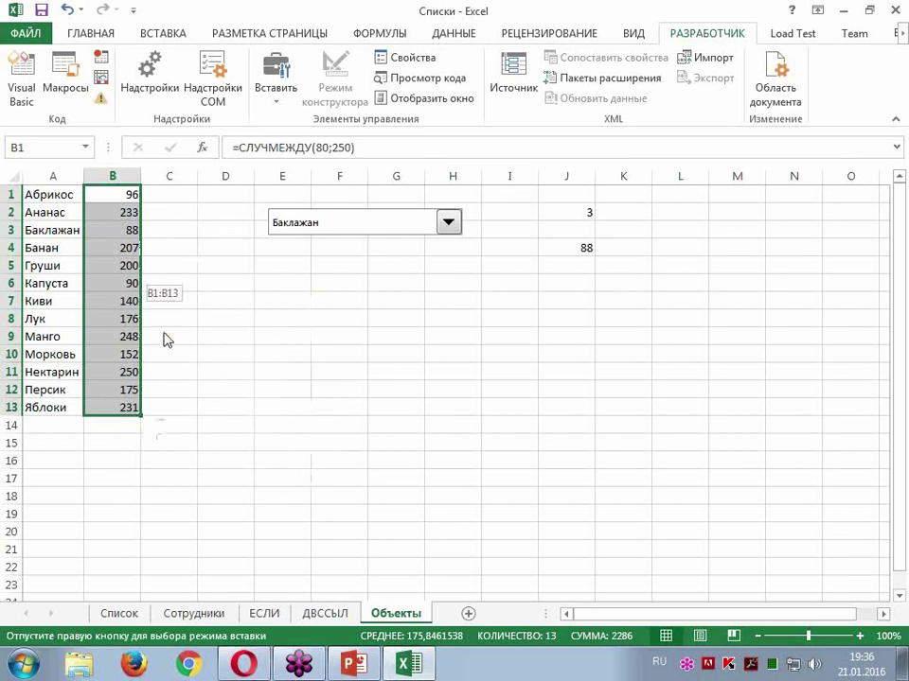
click(449, 223)
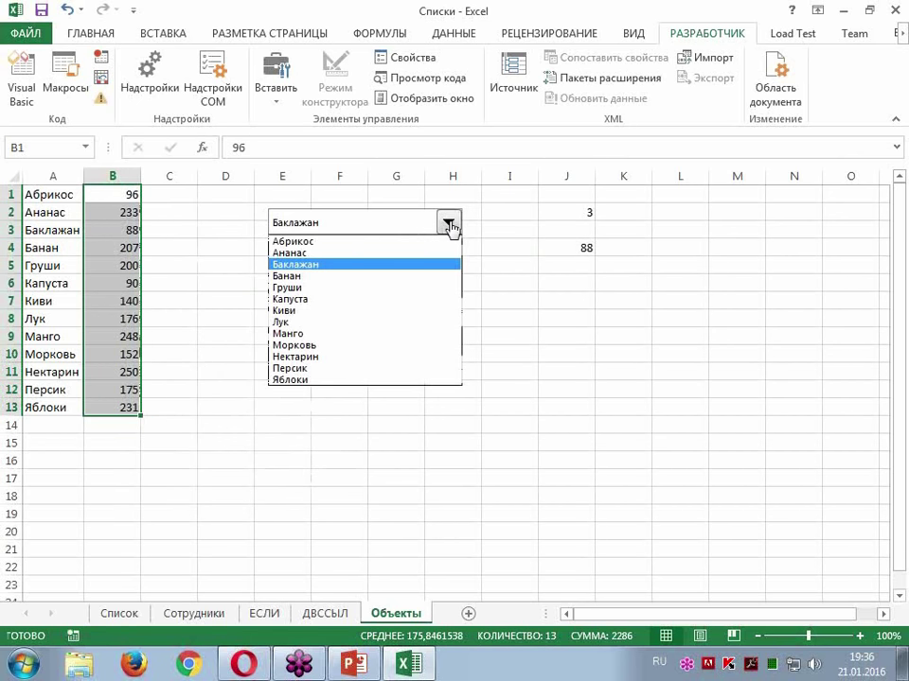
click(339, 299)
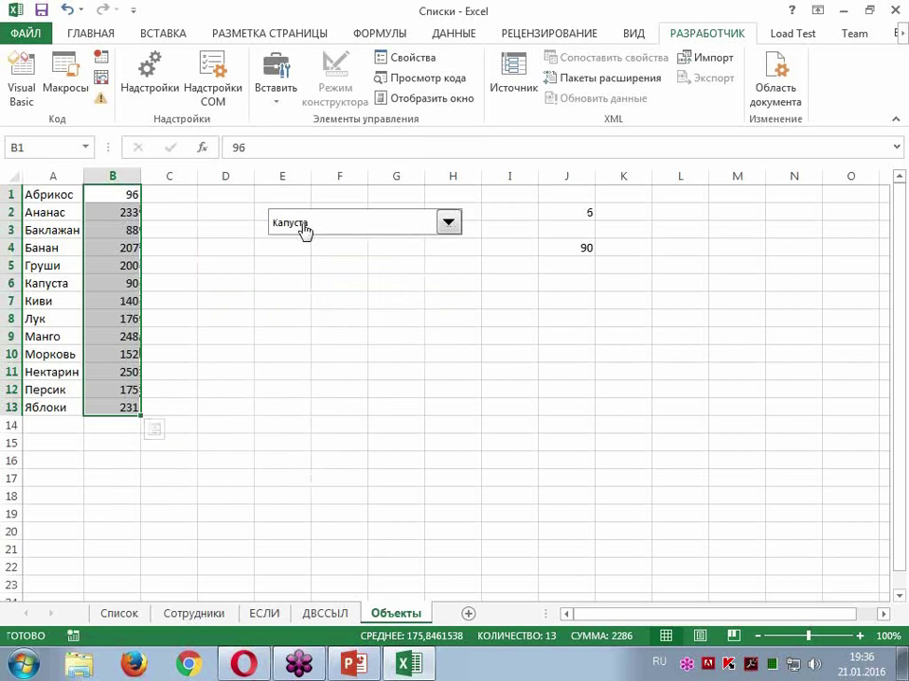
Step: Verify J2 reads 6 and J4 returns 90, matching the Капуста row
click(580, 212)
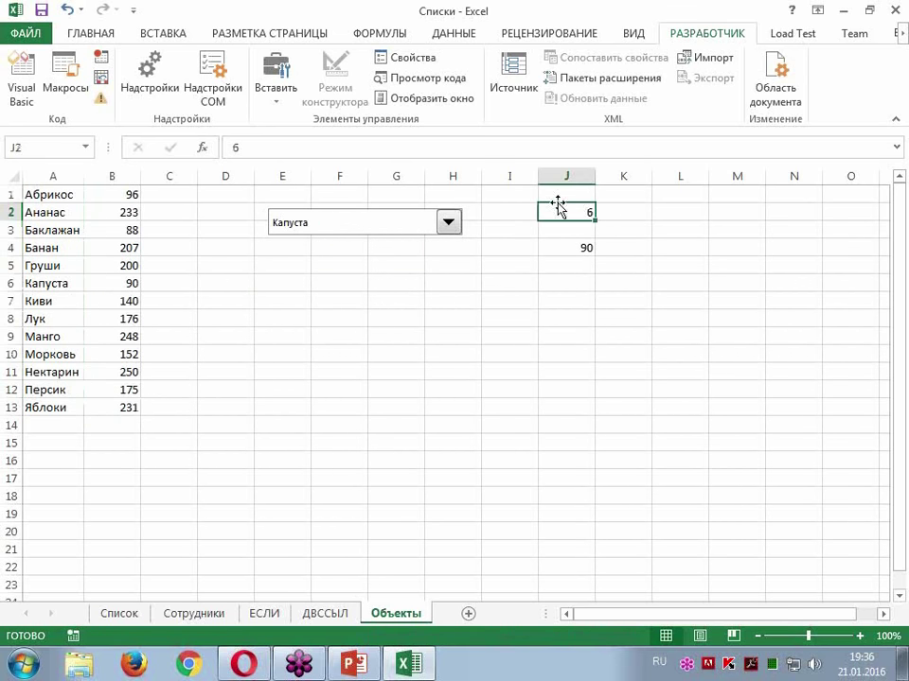
click(579, 249)
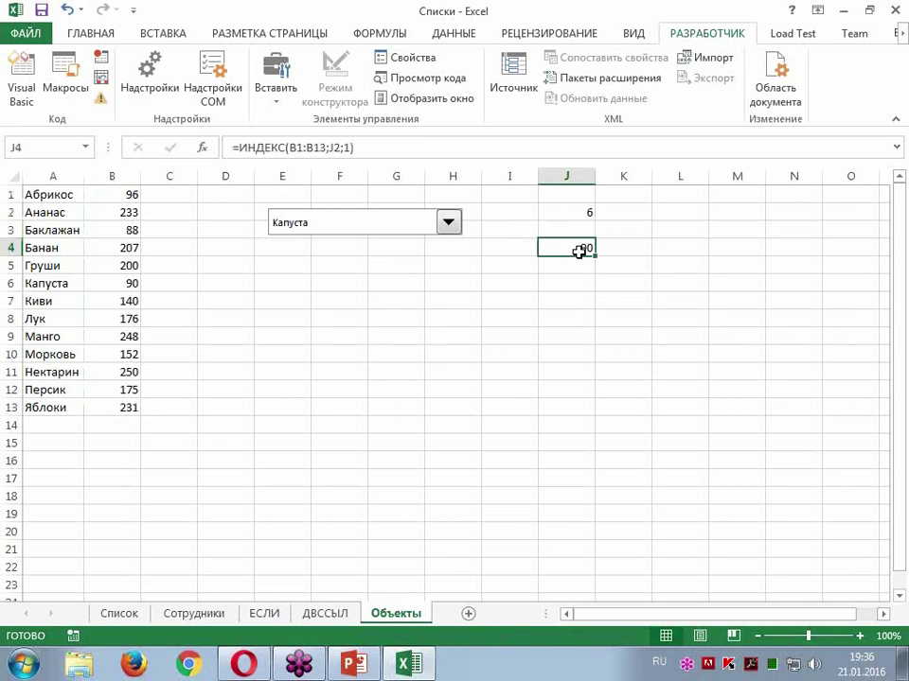
drag(63, 284, 112, 286)
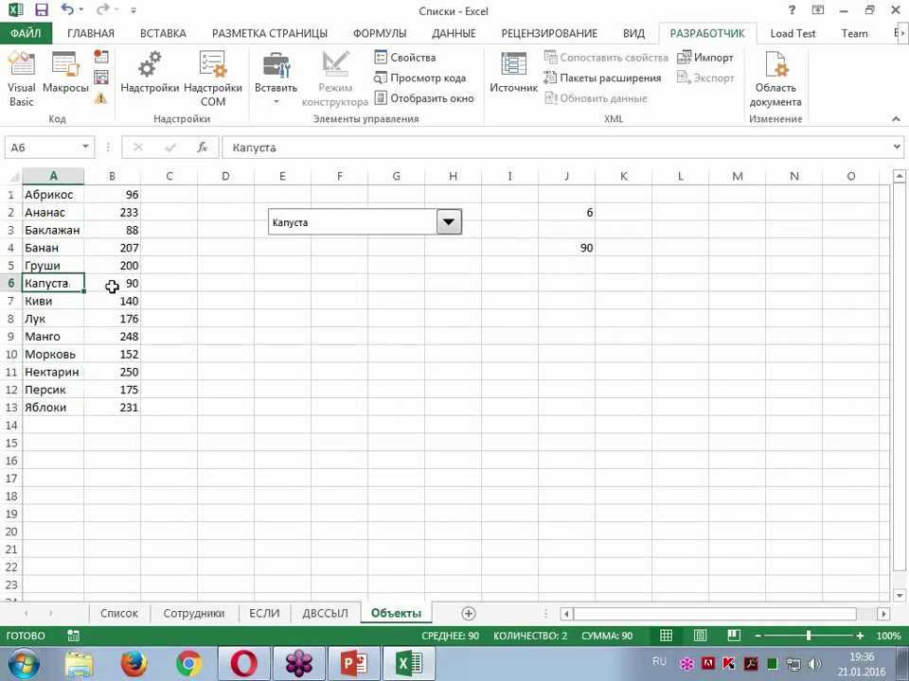
click(574, 244)
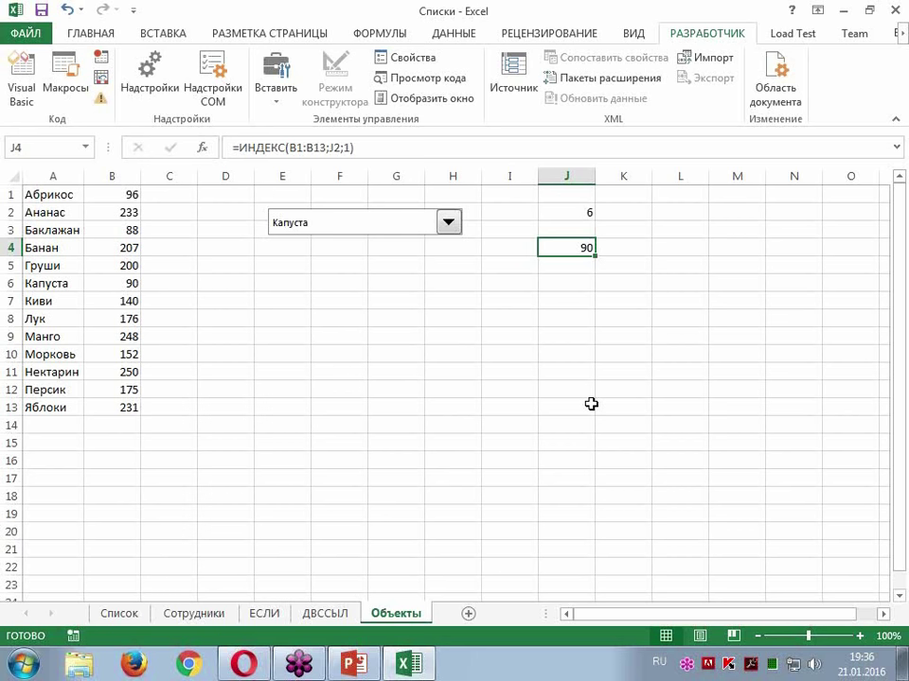
click(449, 223)
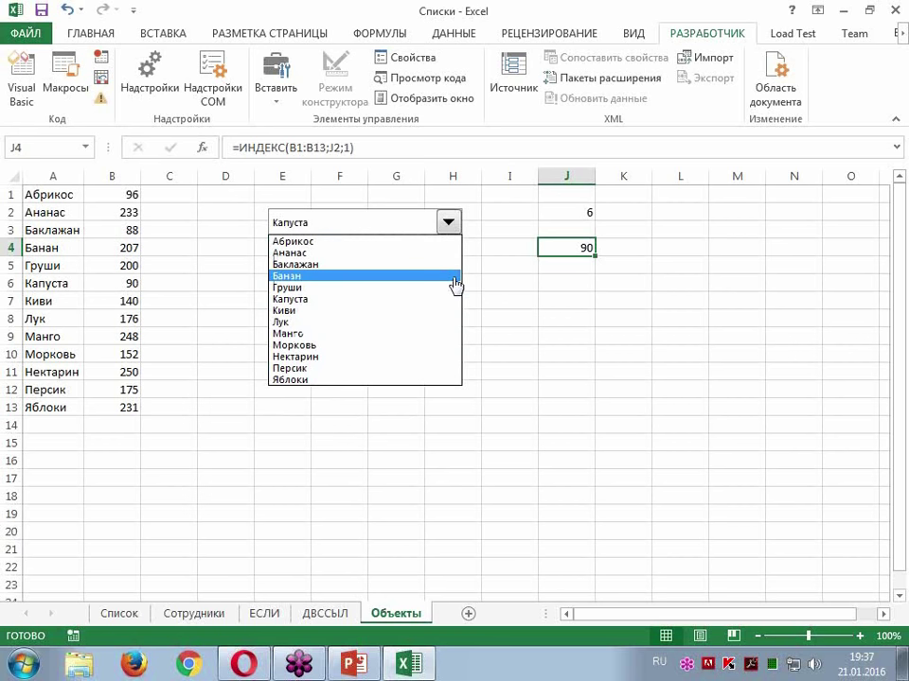
click(454, 227)
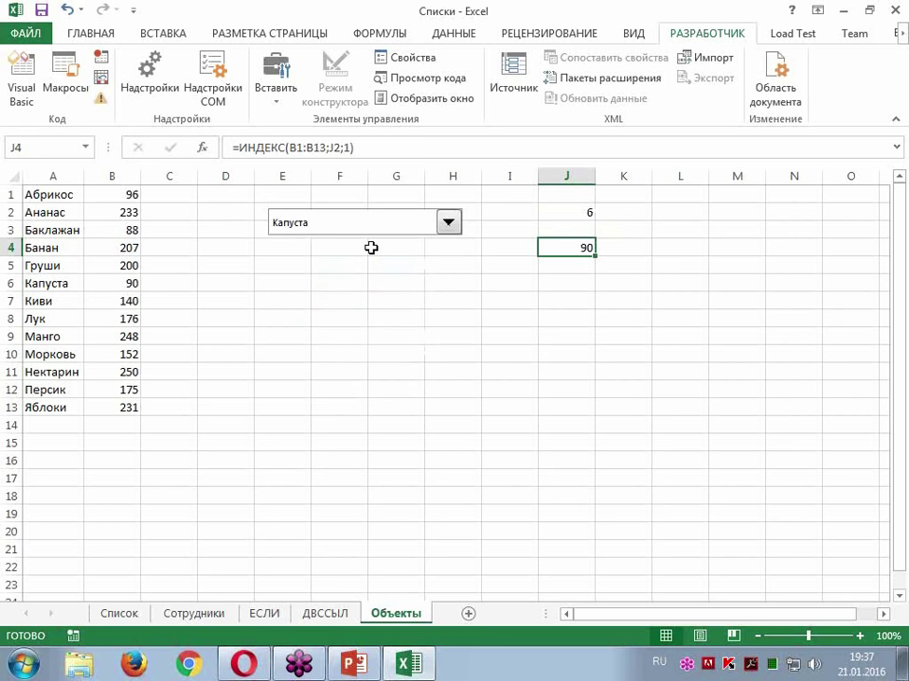
click(300, 284)
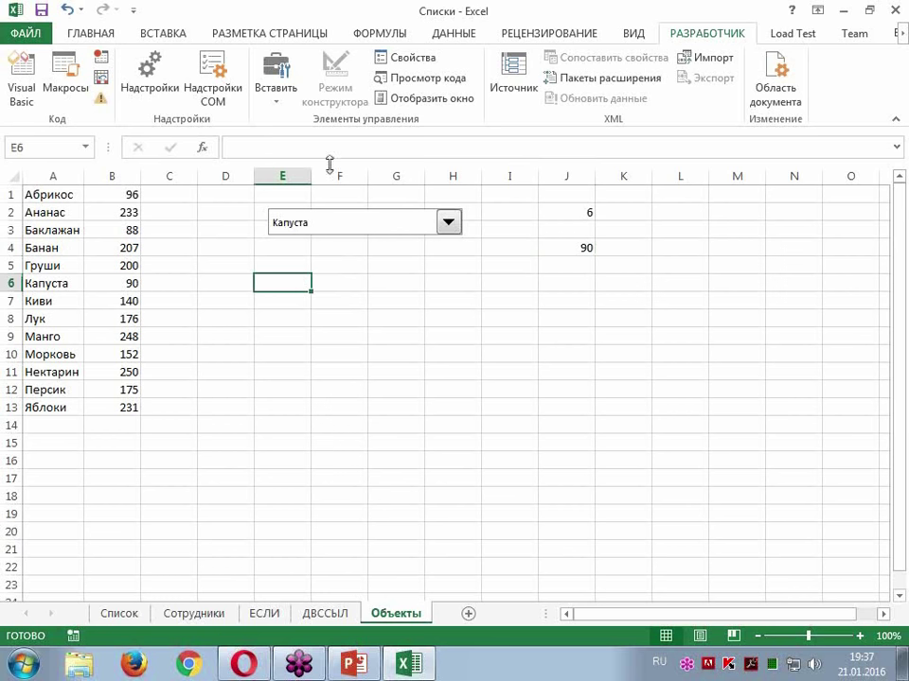
Step: Draw an ActiveX combo box across E6:H6 and open its Properties window
click(277, 106)
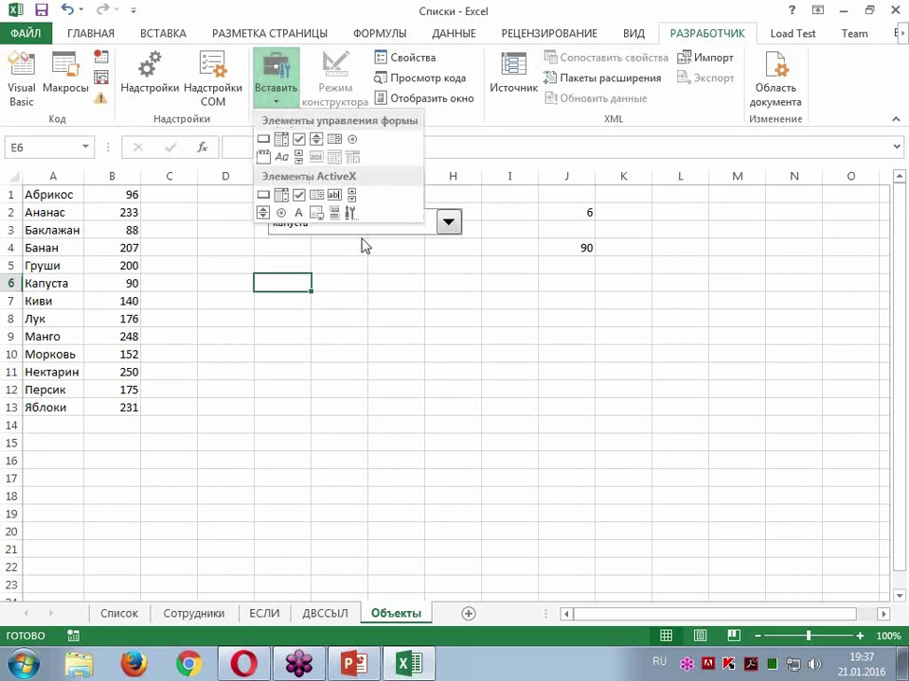
click(283, 199)
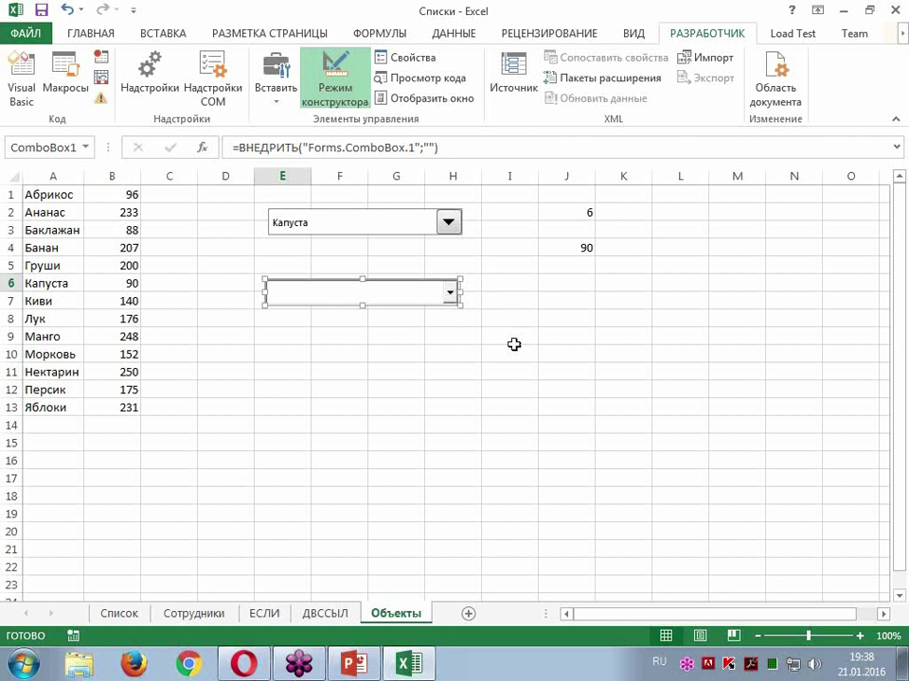
click(402, 66)
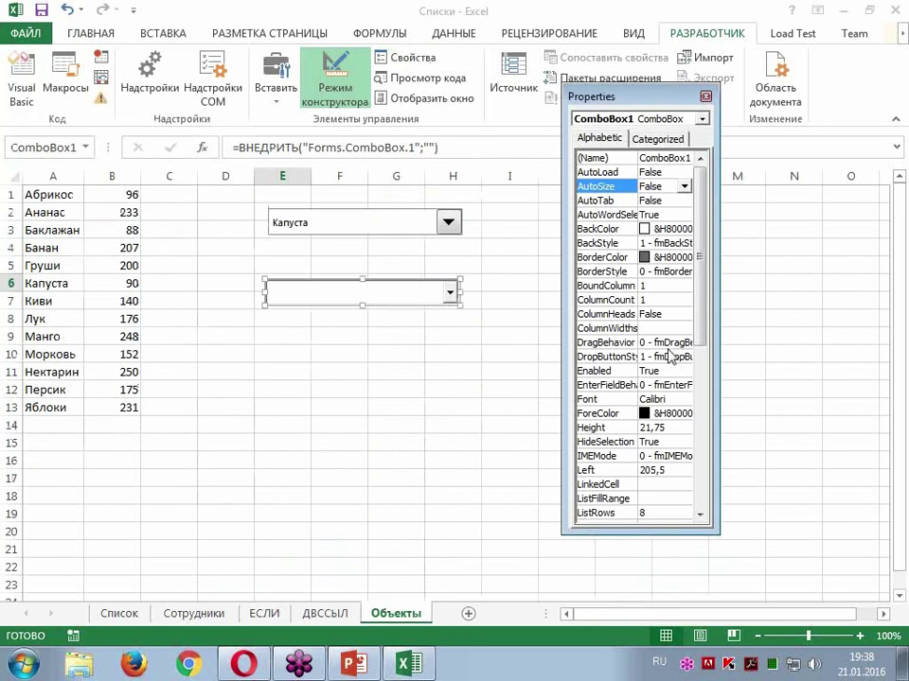
Step: Enlarge and reposition the ComboBox1 Properties window to reveal its property list
mouse_move(721, 538)
mouse_down()
mouse_move(831, 549)
mouse_move(842, 576)
mouse_up()
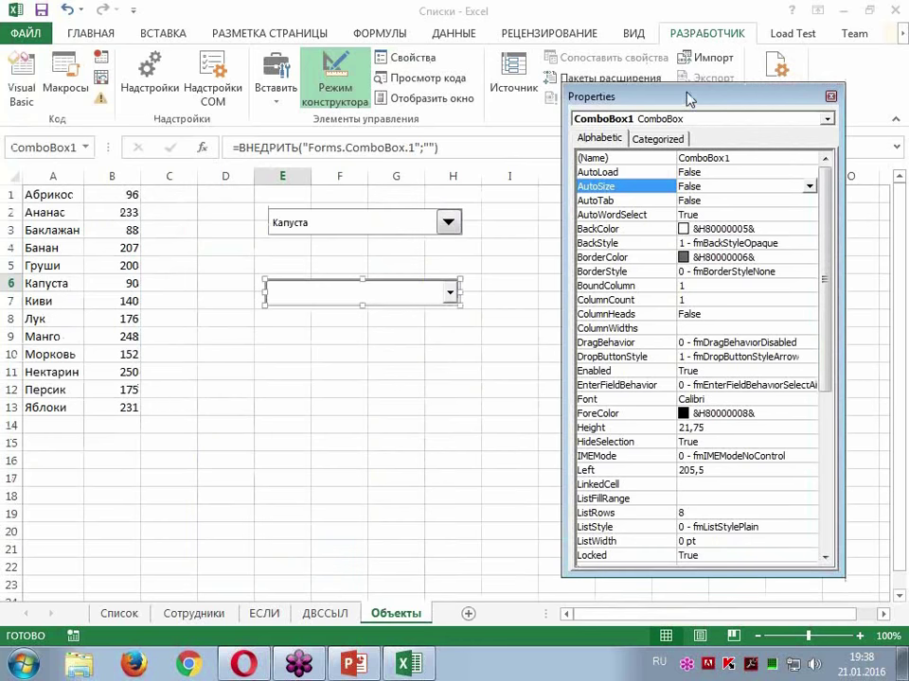
drag(686, 100, 684, 76)
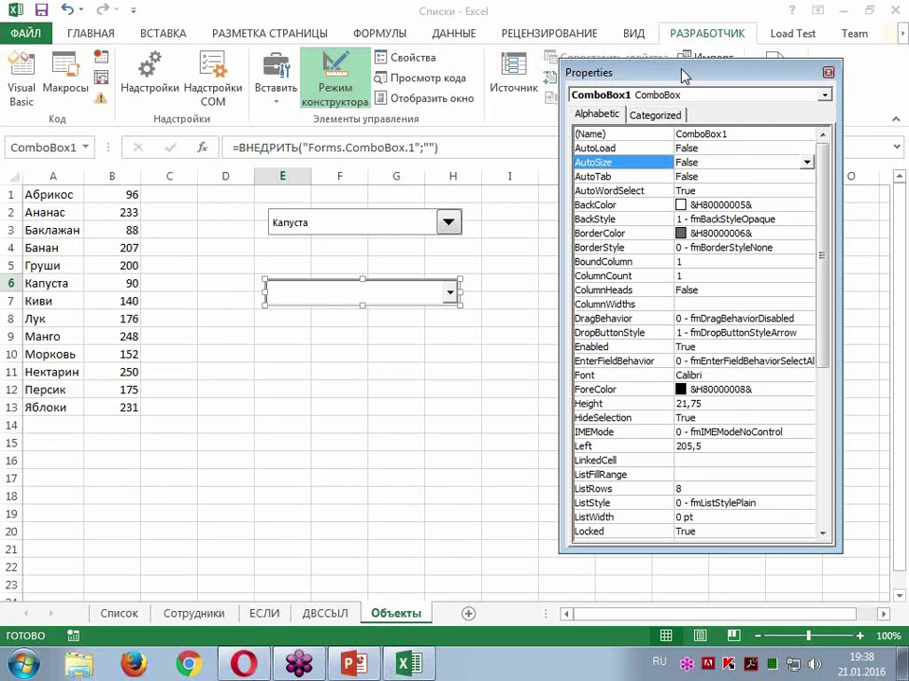
drag(823, 280, 835, 378)
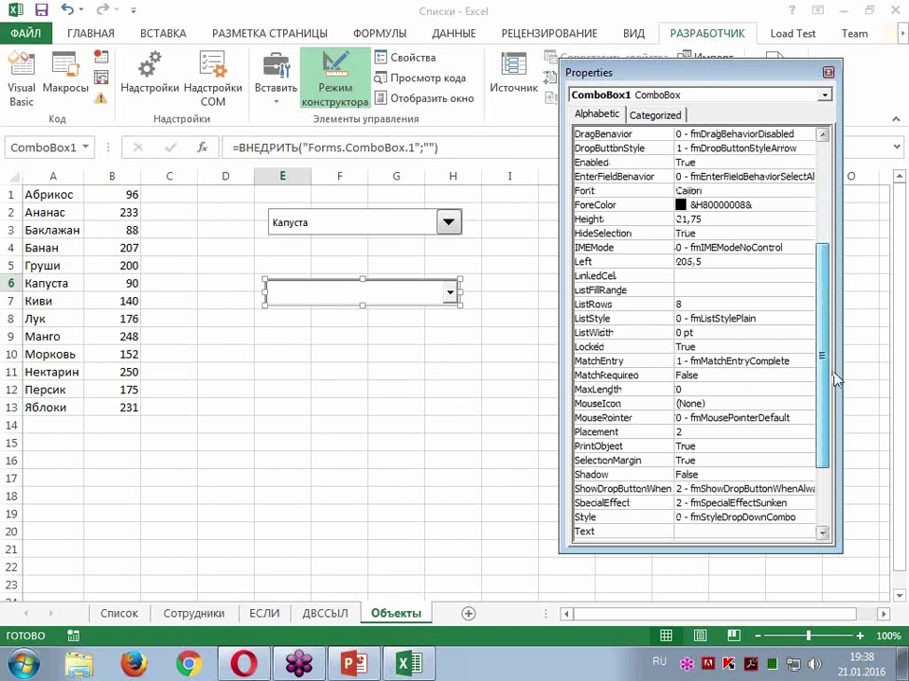
drag(835, 378, 839, 405)
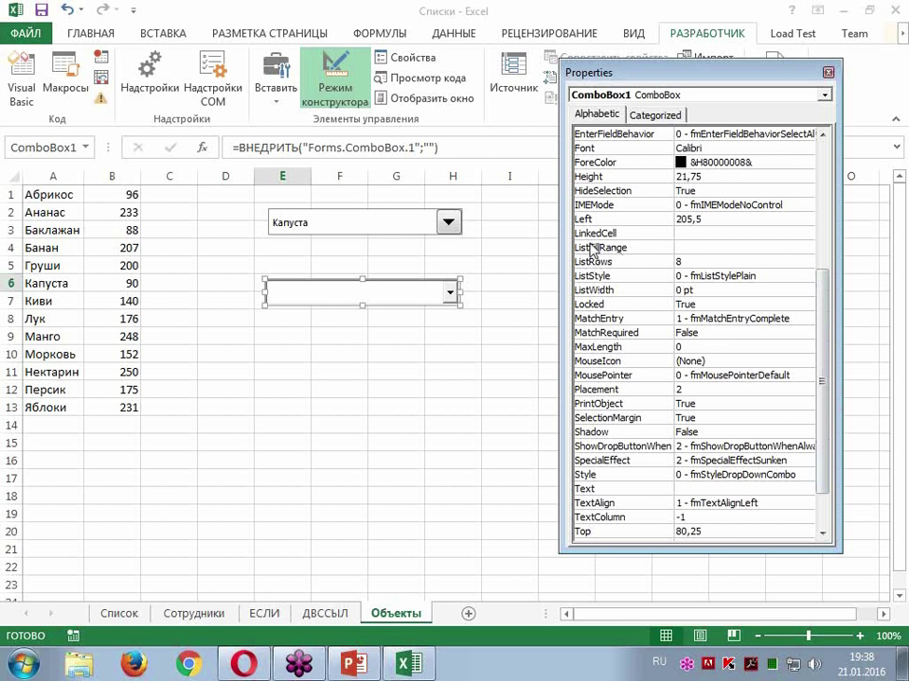
Step: Set ComboBox1's ListFillRange property to A1:A13
click(688, 247)
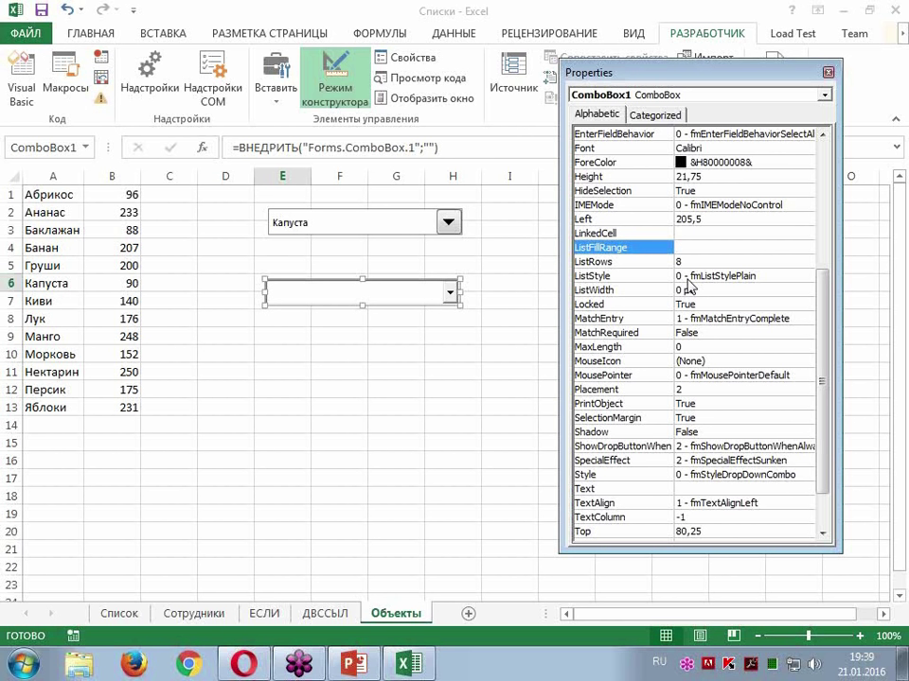
key(alt+shift)
text(a)
key(BackSpace)
text(A1)
text(;)
key(BackSpace)
text(:A13)
click(692, 233)
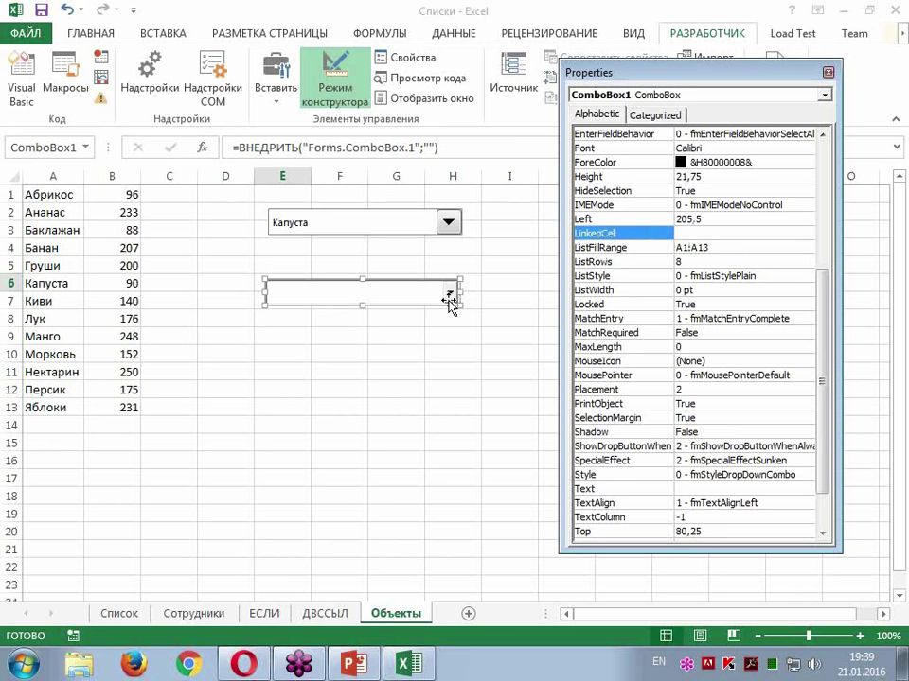
drag(672, 73, 726, 88)
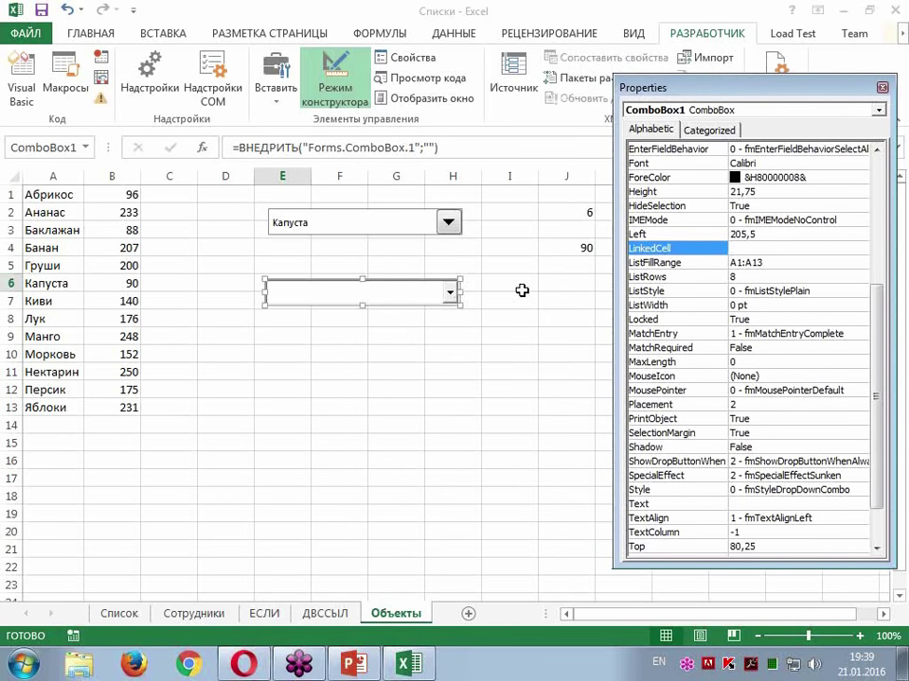
Step: Reselect ComboBox1 and set its LinkedCell property to J7
click(577, 285)
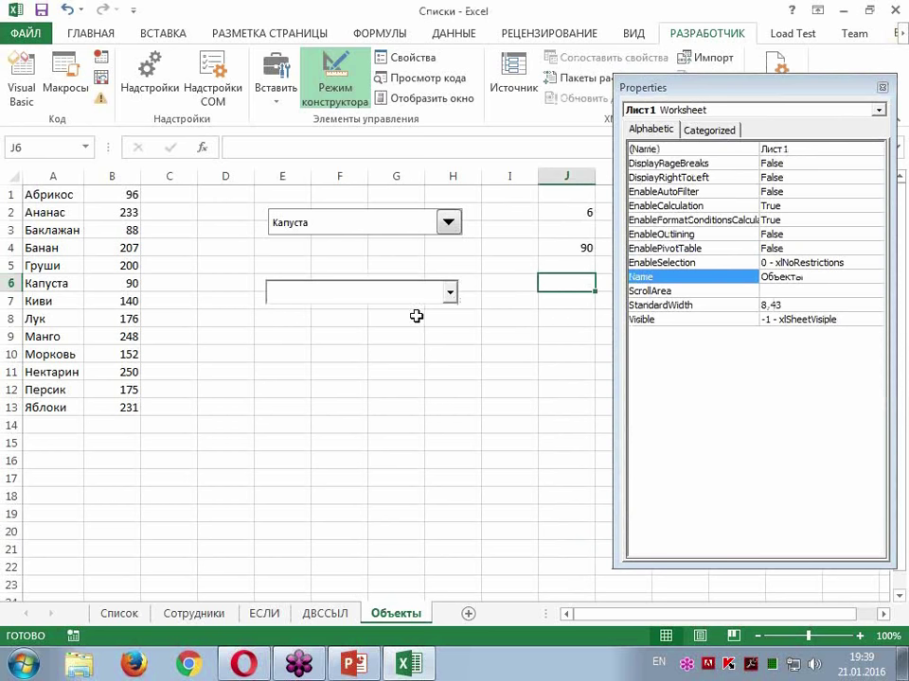
click(334, 300)
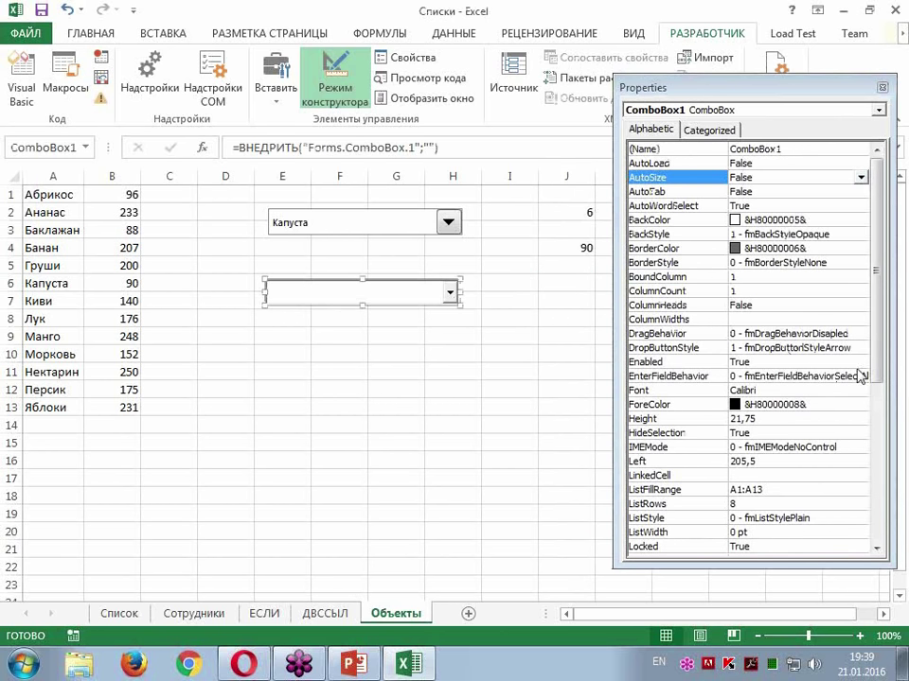
scroll(878, 388, down, 2)
scroll(877, 388, down, 1)
scroll(880, 425, down, 2)
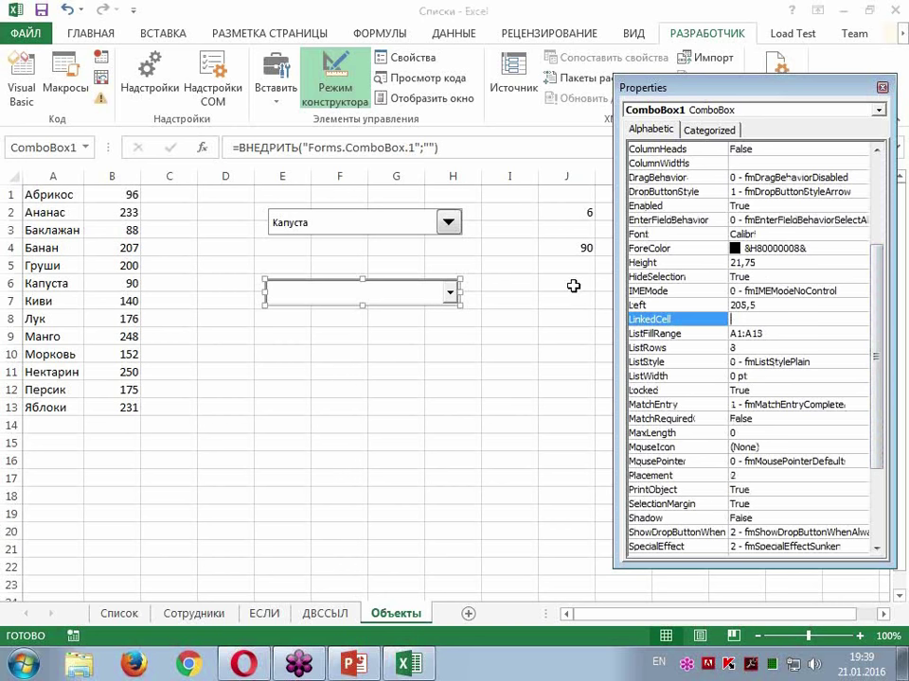
text(J7)
Step: Set ListRows to 13, close Properties, and turn off design mode
click(738, 347)
key(BackSpace)
text(3)
key(Return)
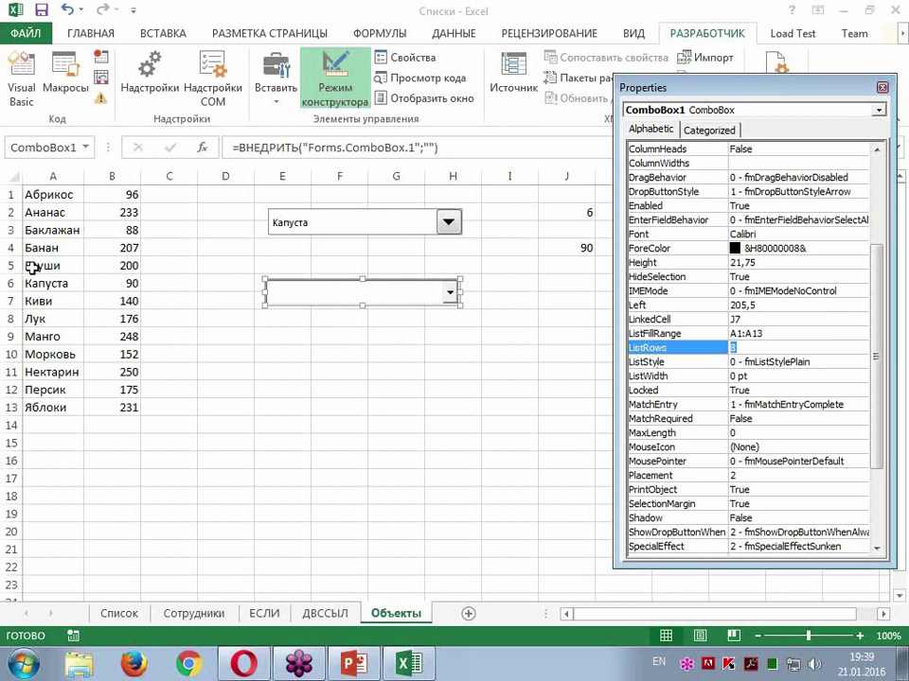
text(13)
click(881, 87)
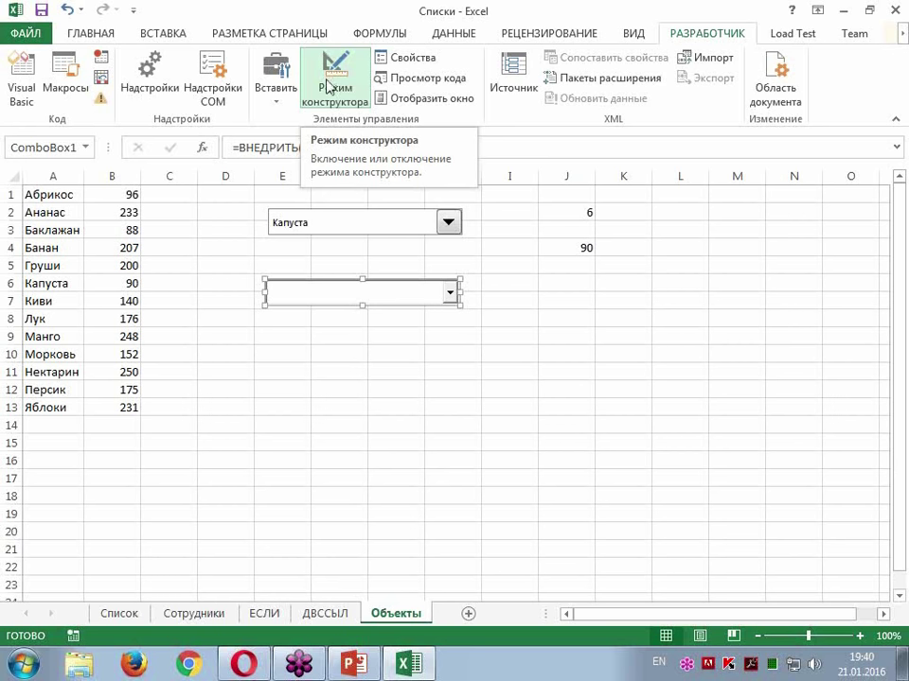
click(326, 87)
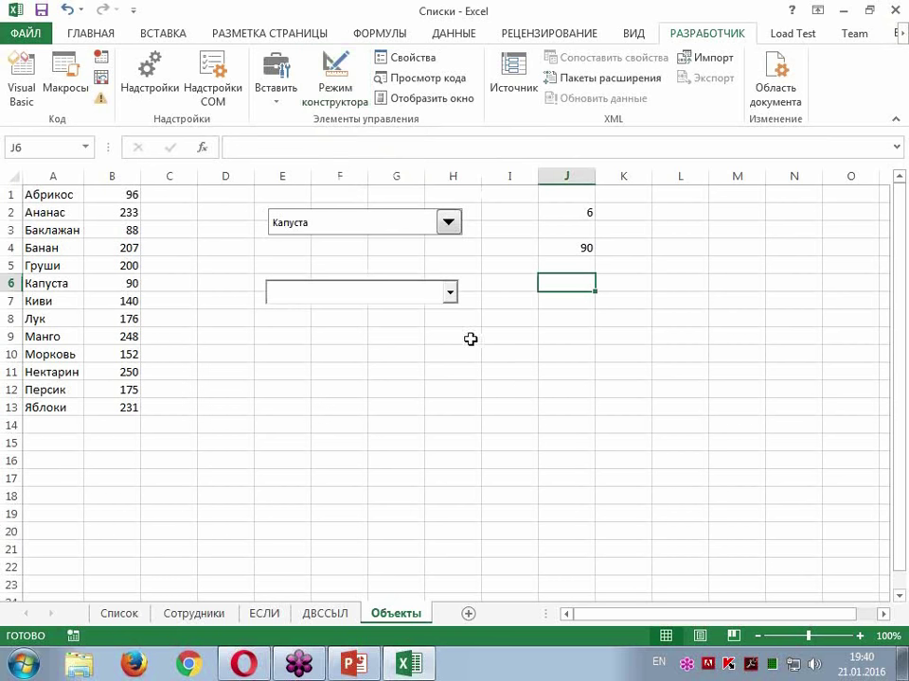
Step: Choose Банан from the ActiveX combo box so J7 shows Банан
click(321, 375)
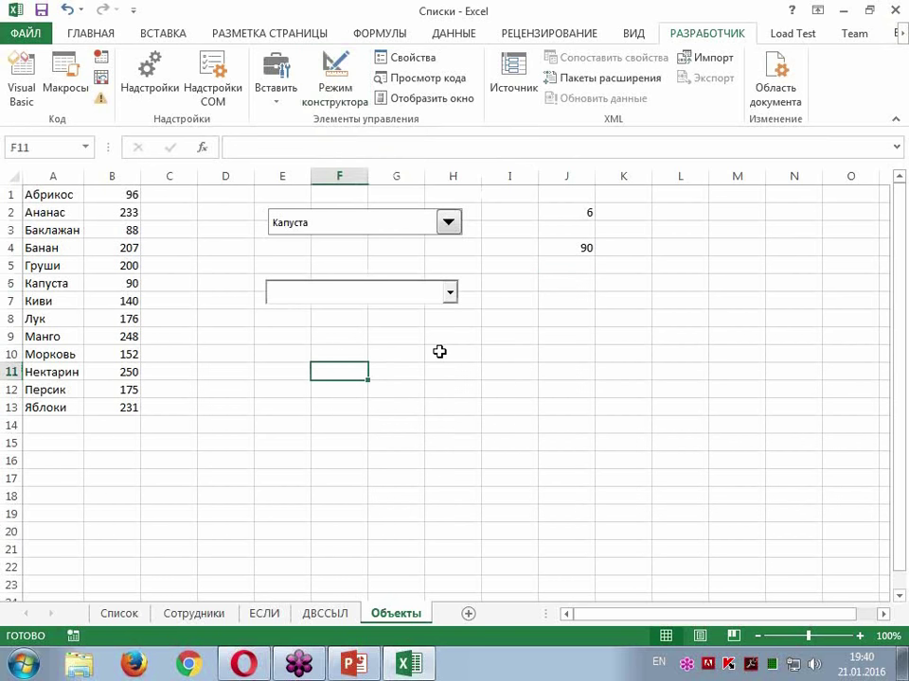
click(607, 404)
click(450, 293)
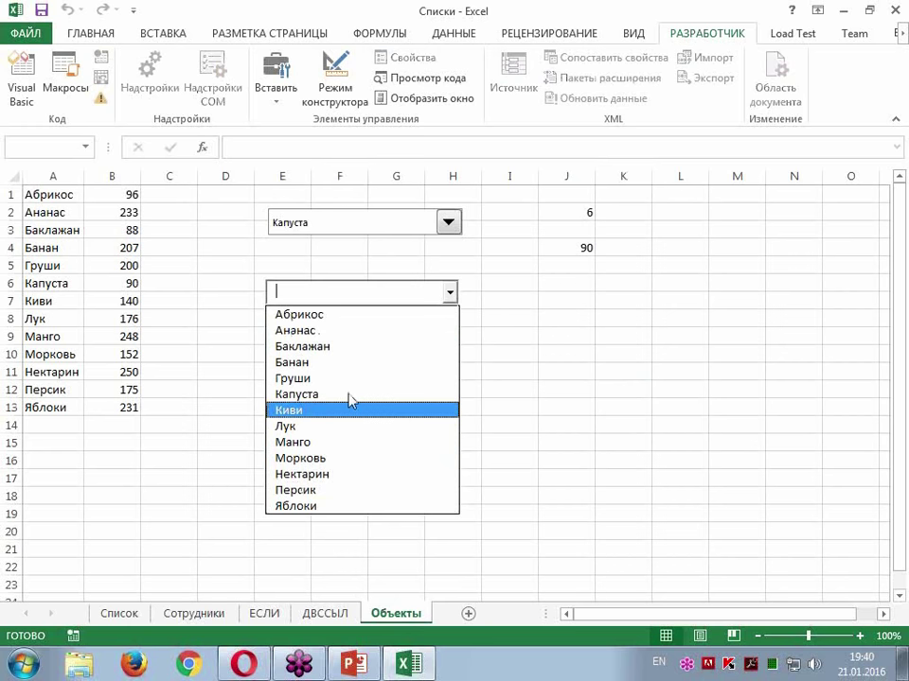
click(348, 362)
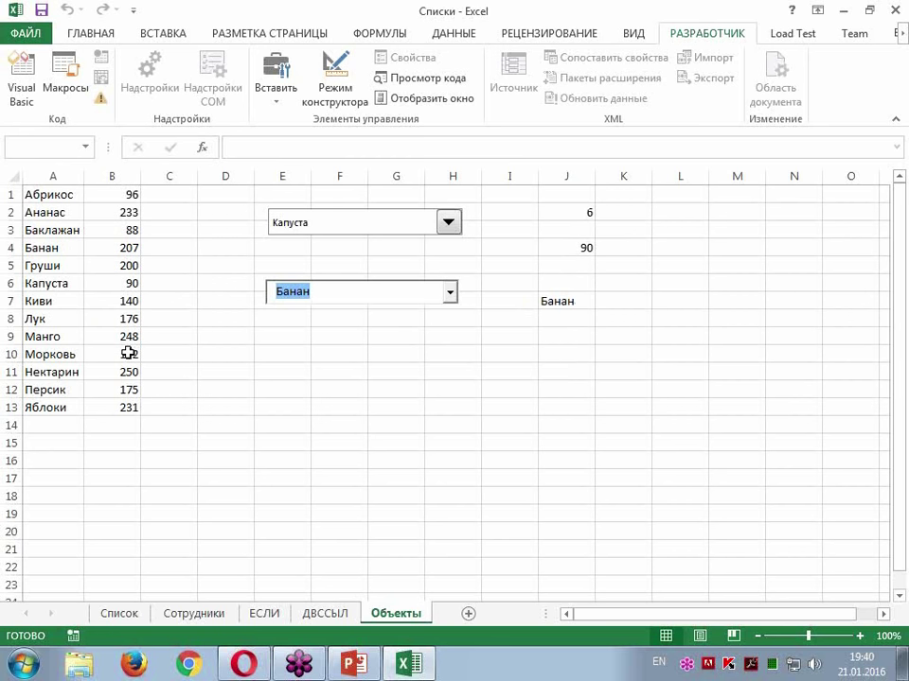
click(339, 336)
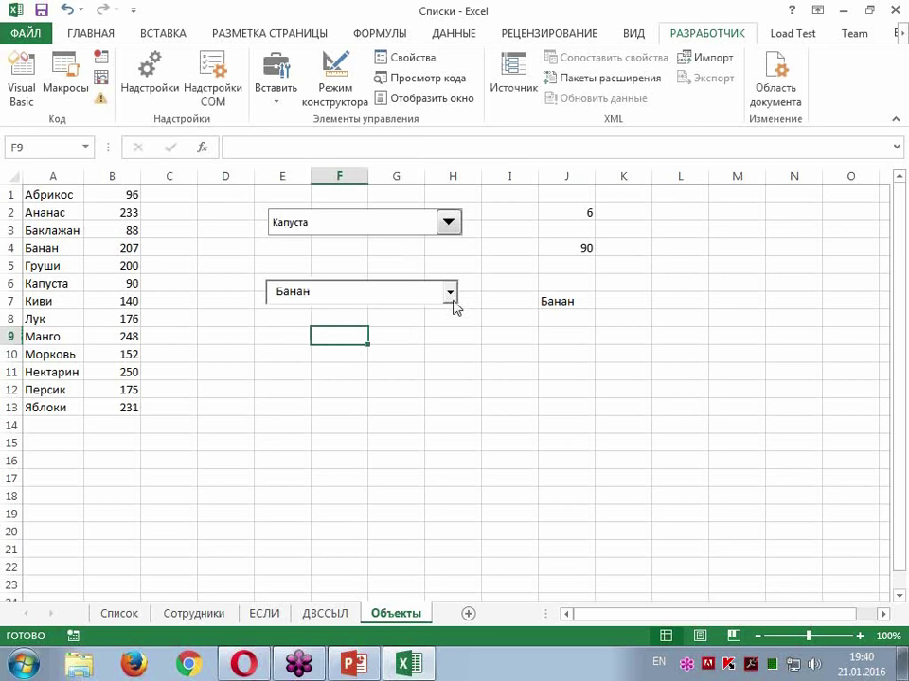
click(451, 296)
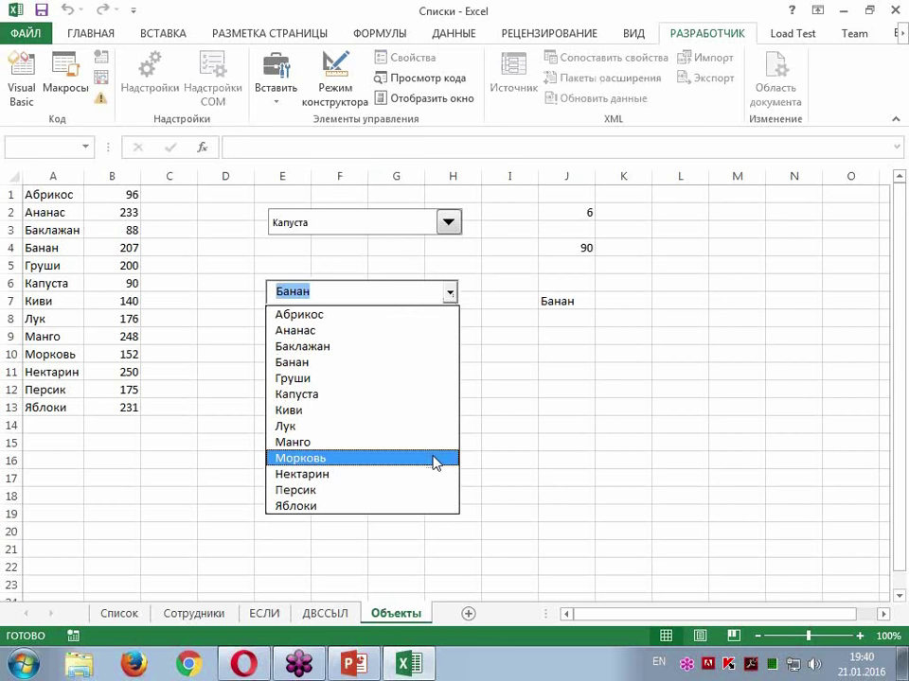
click(450, 294)
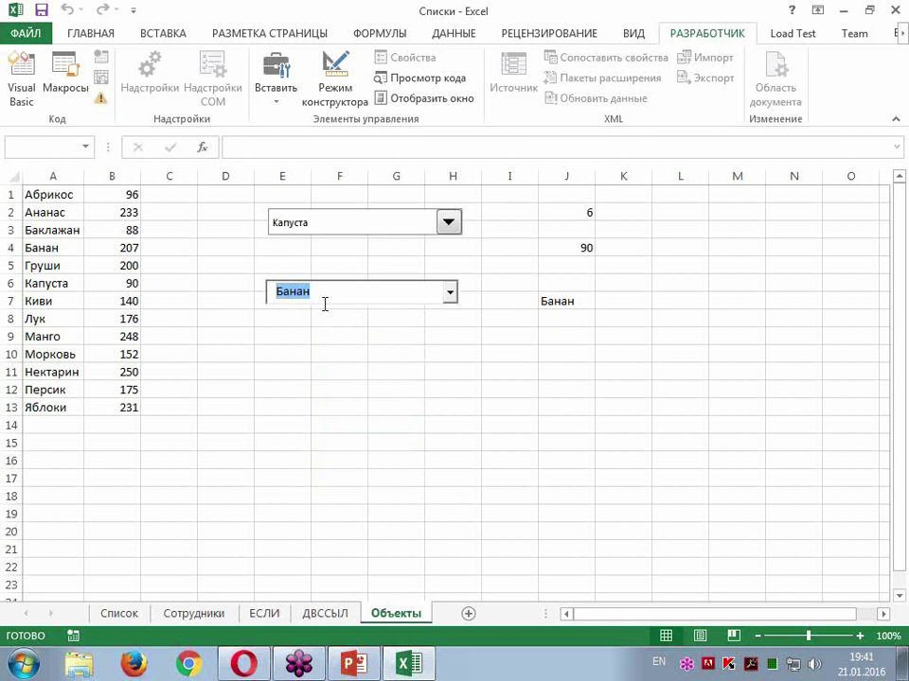
key(alt+shift)
Step: Type Мо in the ActiveX combo box to autocomplete Морковь
text(М)
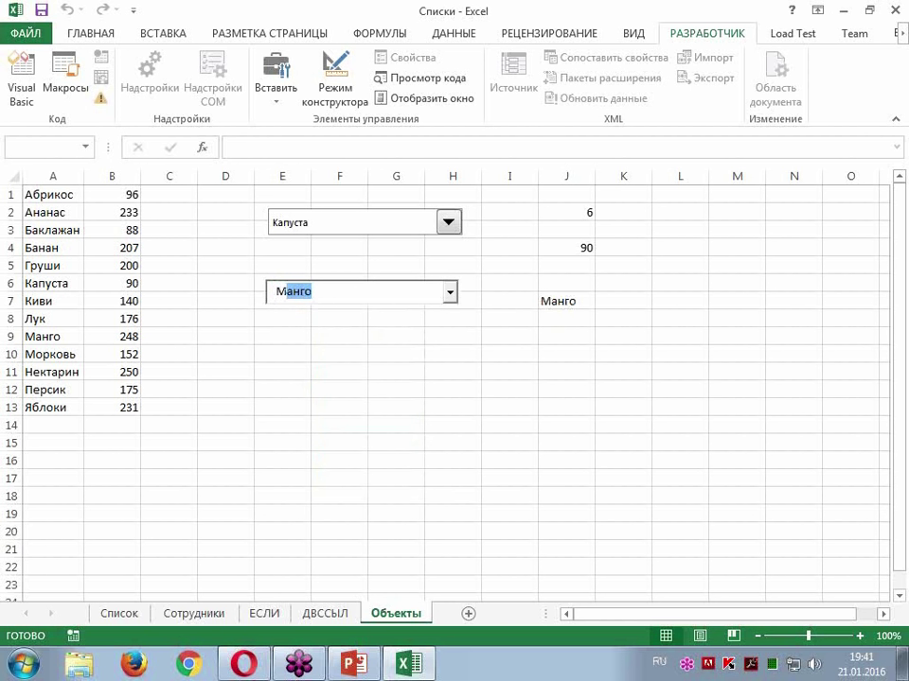
text(о)
click(450, 294)
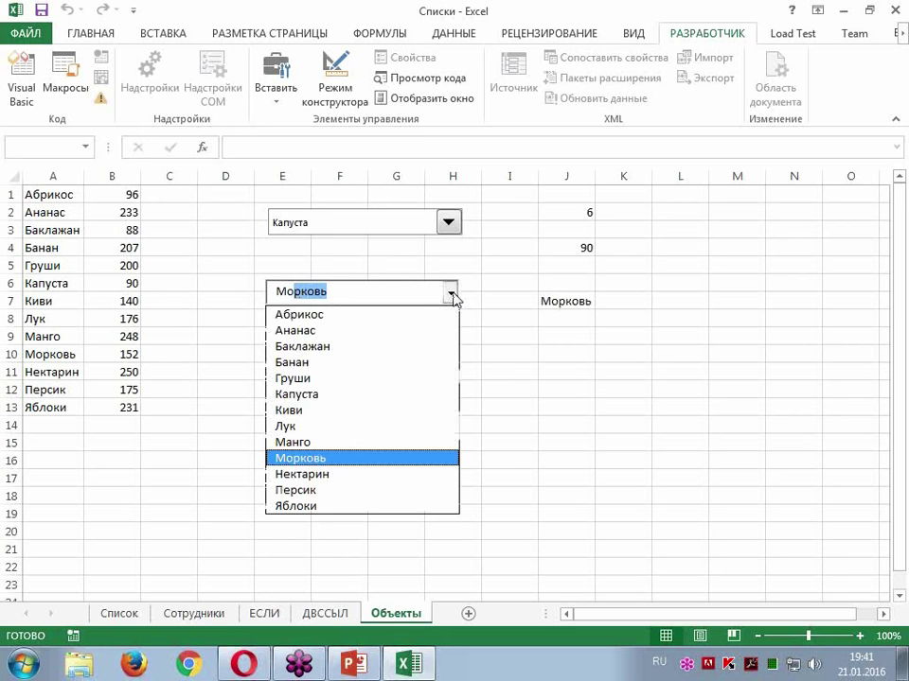
click(351, 459)
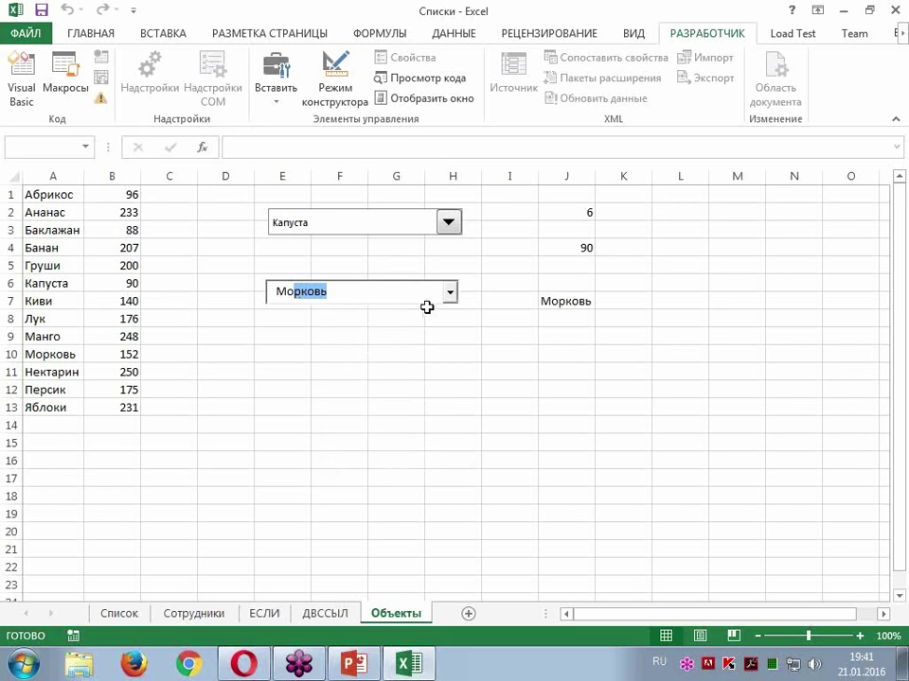
Step: Type Ан to autocomplete Ананас, so J7 reads Ананас
text(А)
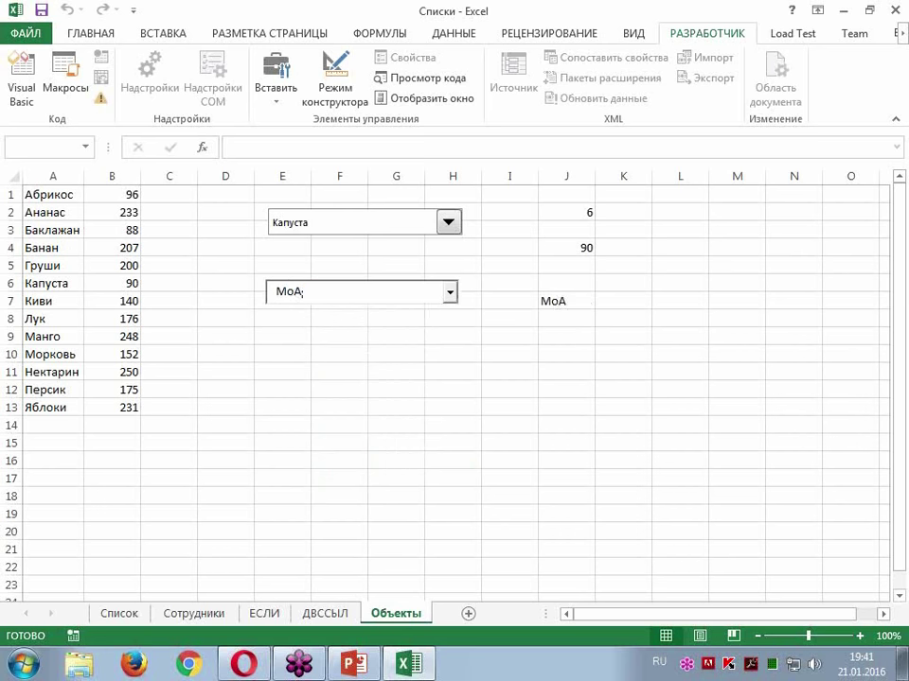
key(BackSpace)
key(BackSpace)
text(а)
text(А)
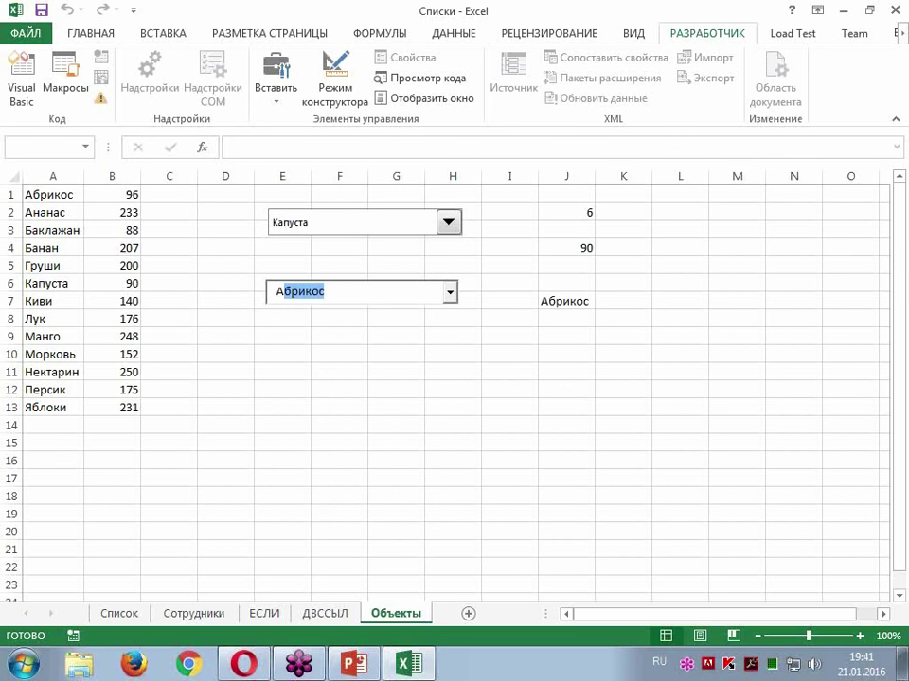
text(нанас)
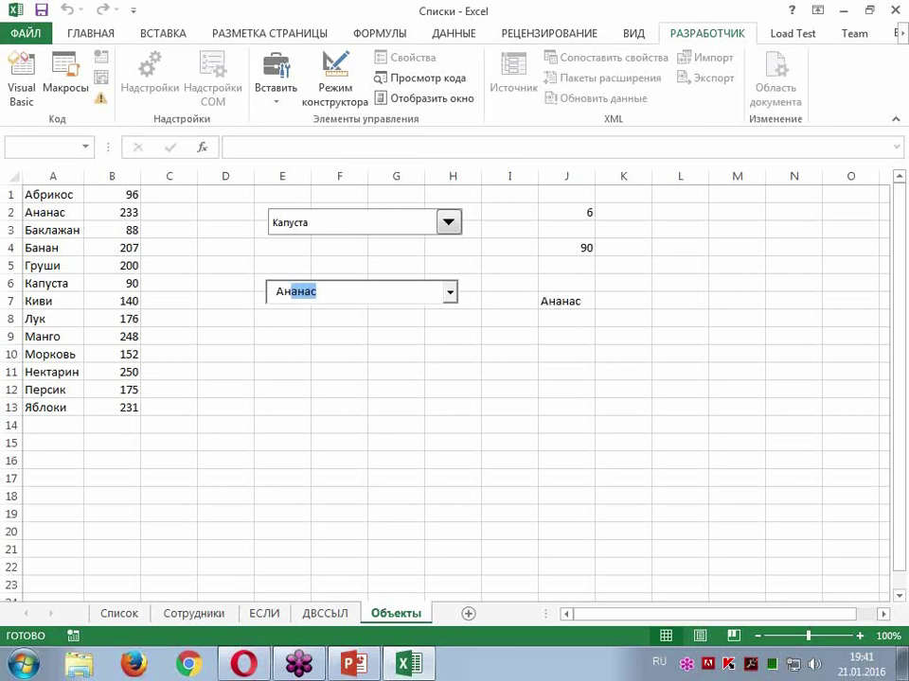
click(453, 296)
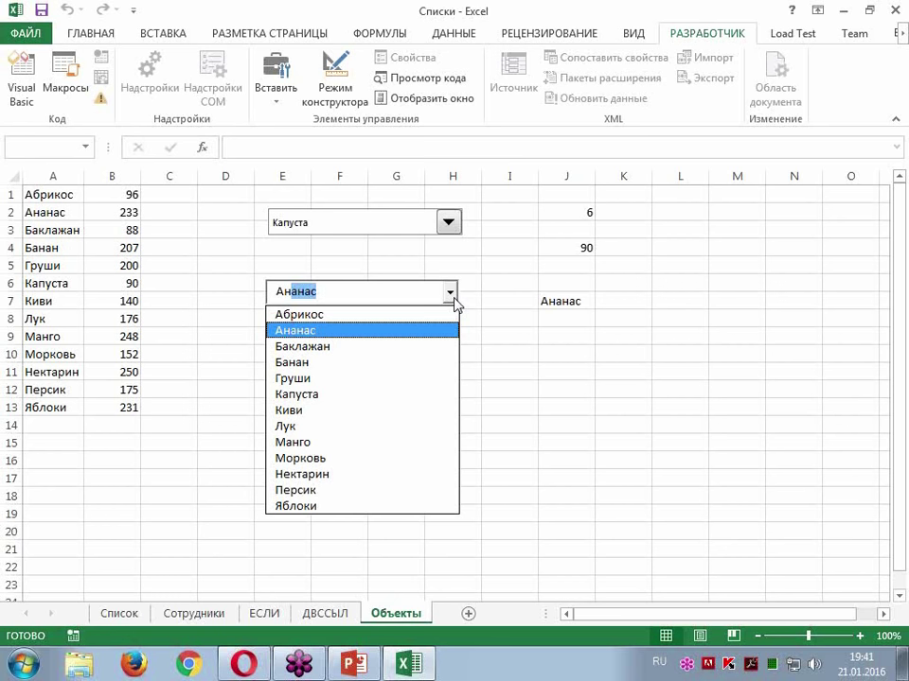
click(455, 299)
click(344, 354)
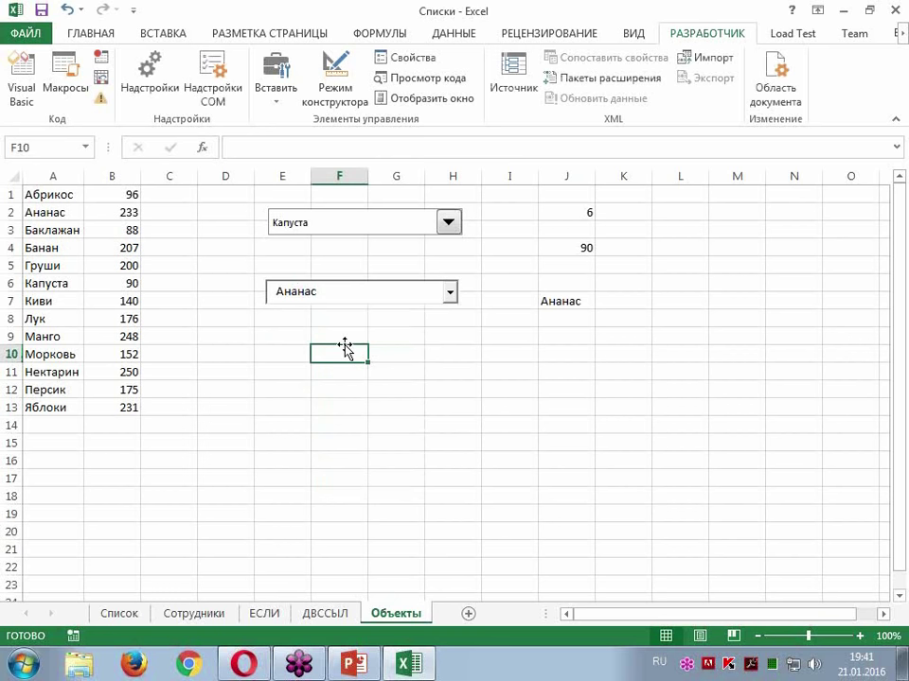
Step: Switch to PowerPoint and show slide 5, Рекомендуемые курсы, listing the Excel Level 2 modules
click(352, 664)
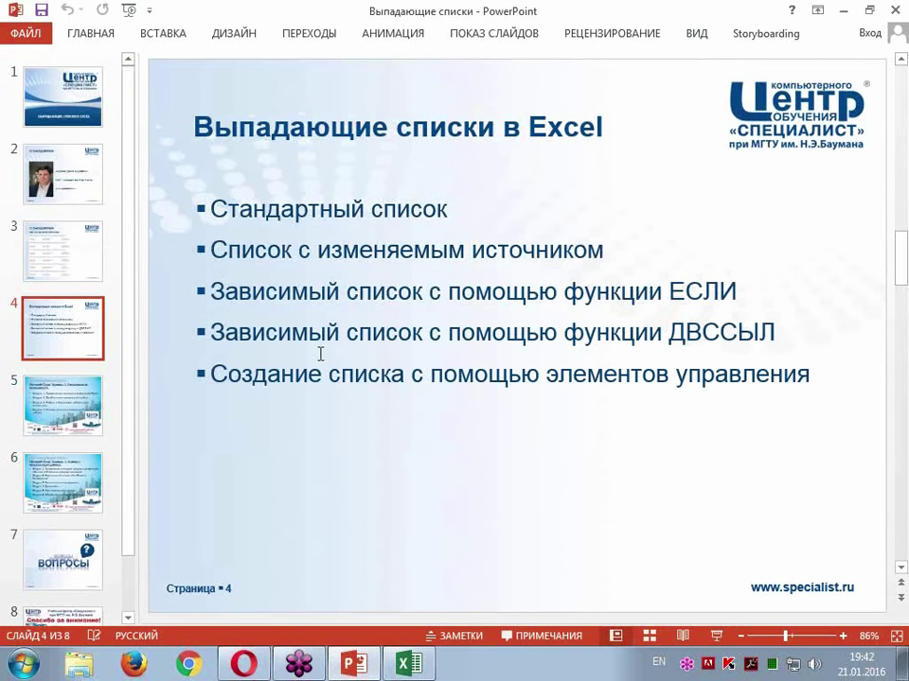
click(52, 403)
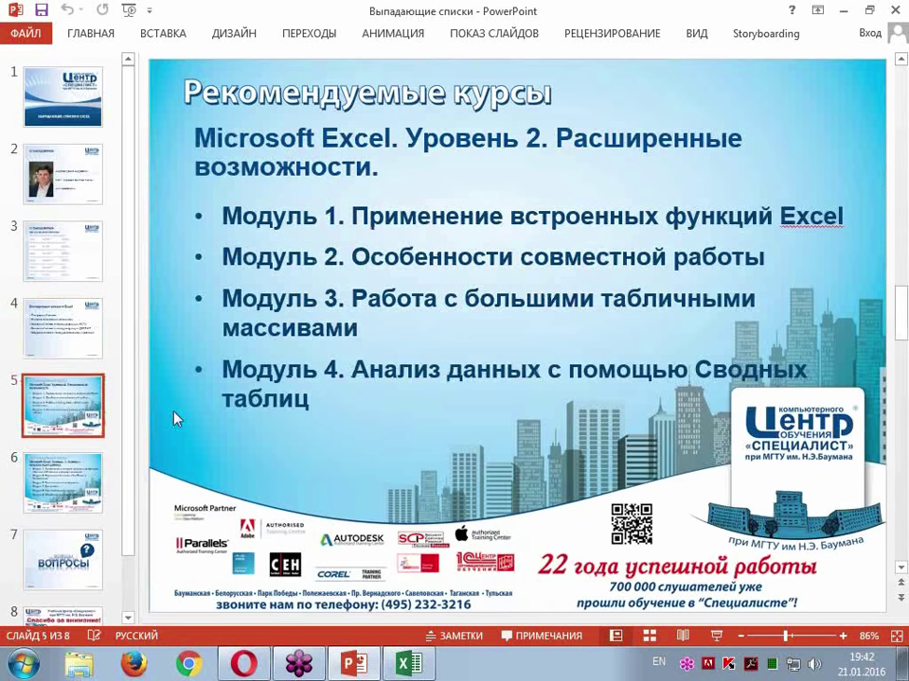